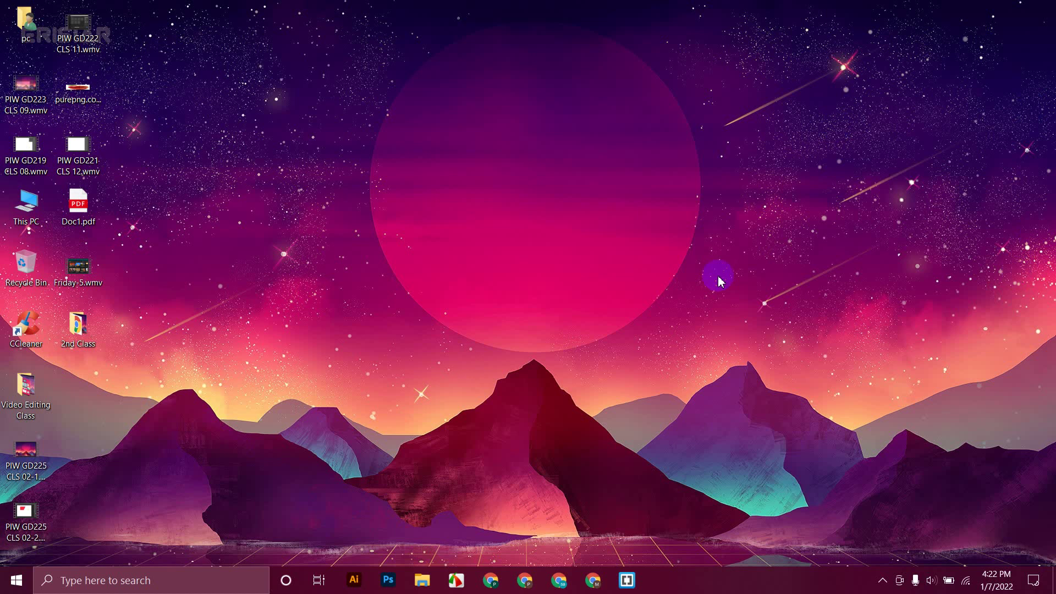
Step: Refresh the desktop and launch Google Chrome
right_click(259, 96)
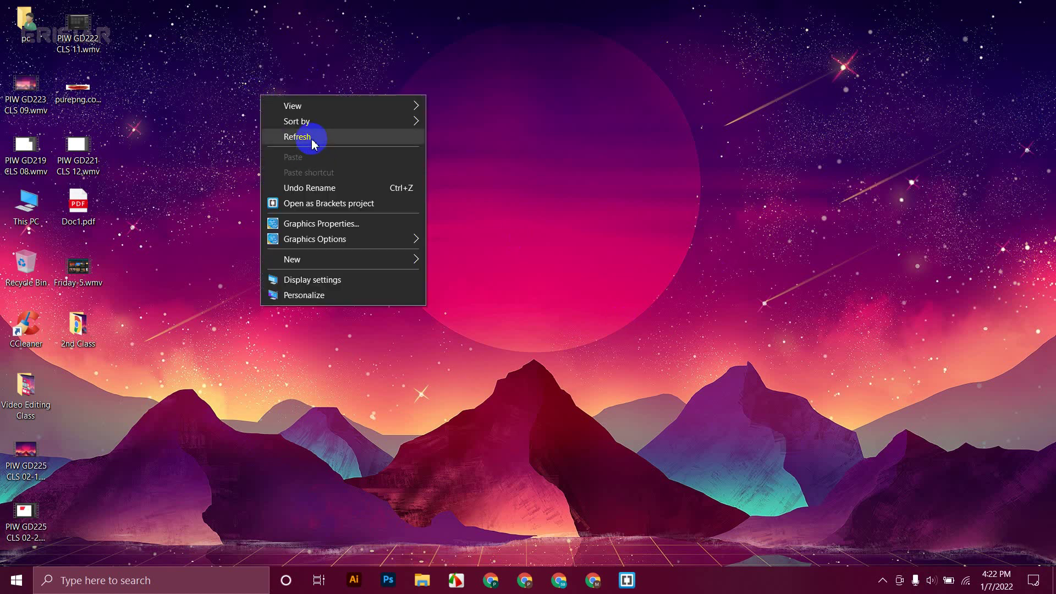
left_click(311, 139)
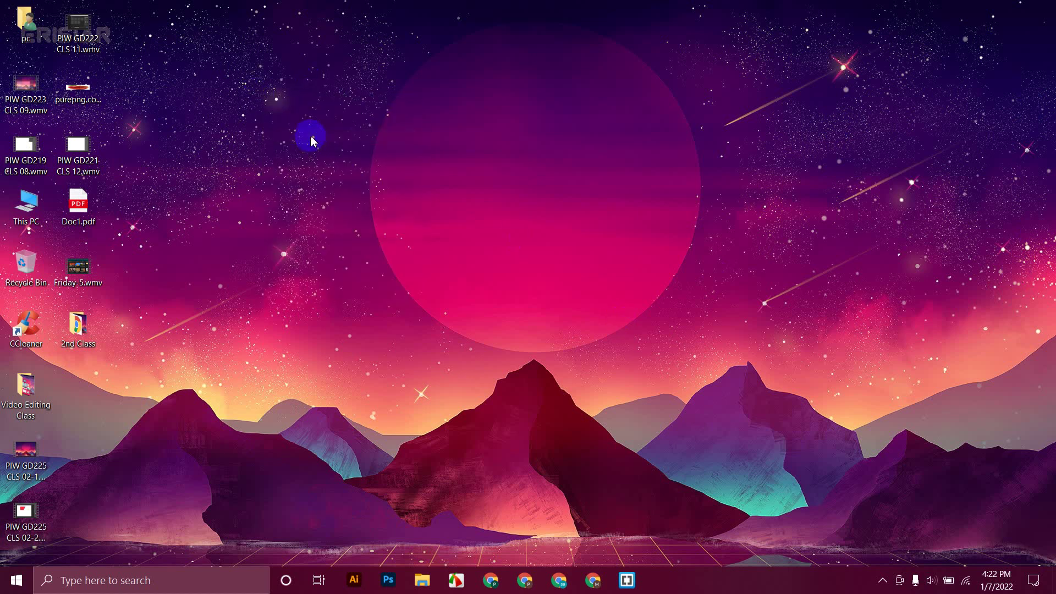
left_click(594, 582)
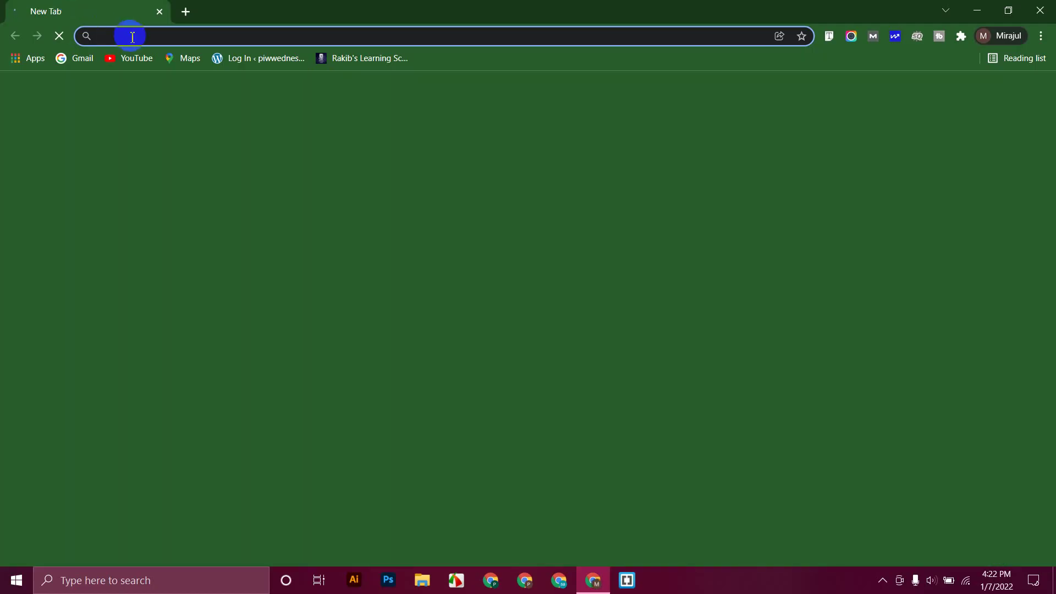
Step: Search 'wordpress wikipedia', open the WordPress Wikipedia article, and start a blank second tab
left_click(124, 35)
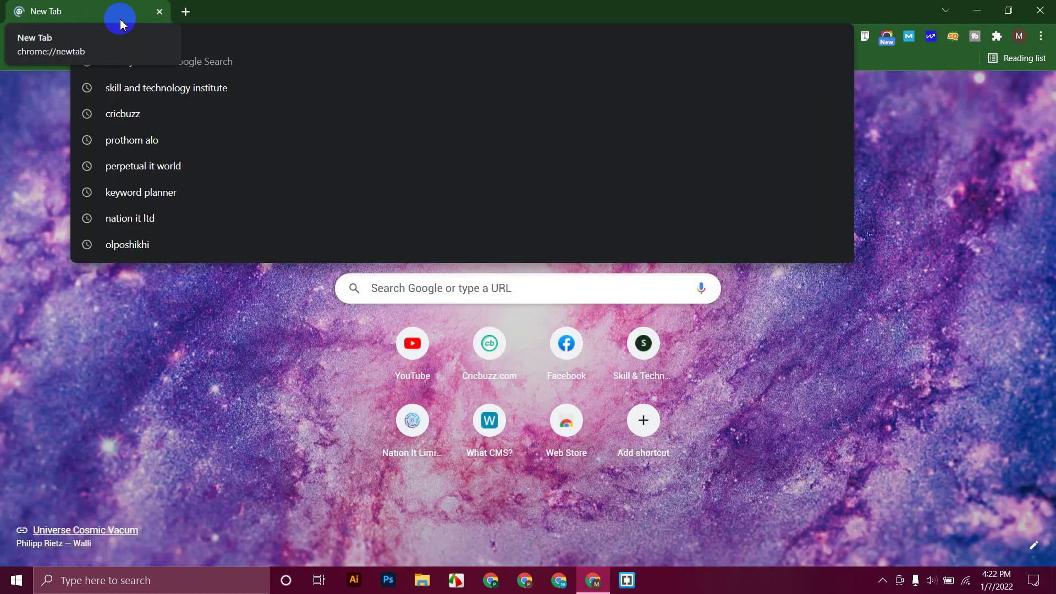
type("wordpre")
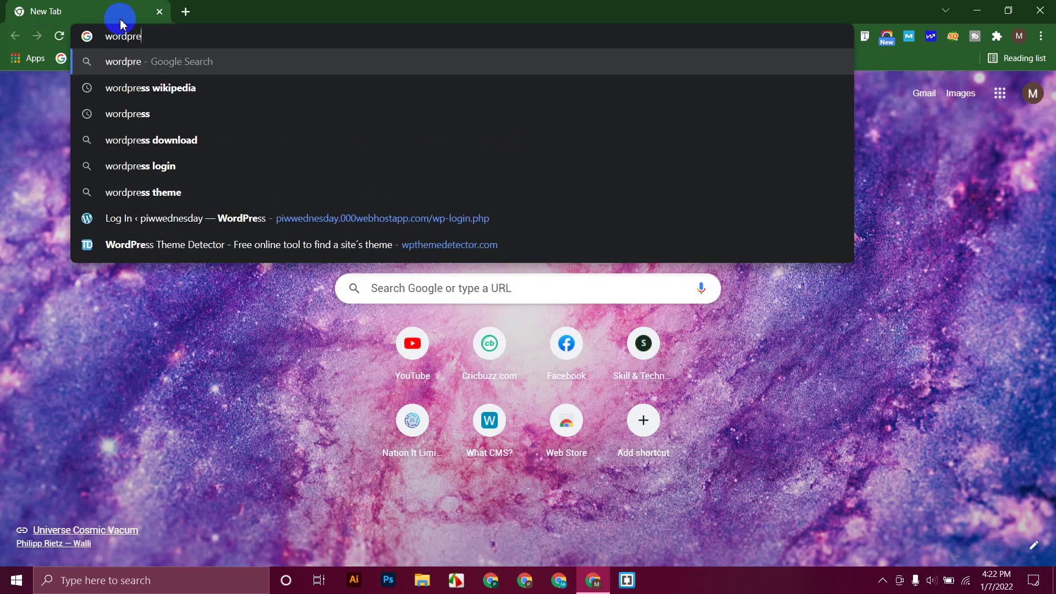
type("ss wiiped")
key("BackSpace")
key("BackSpace")
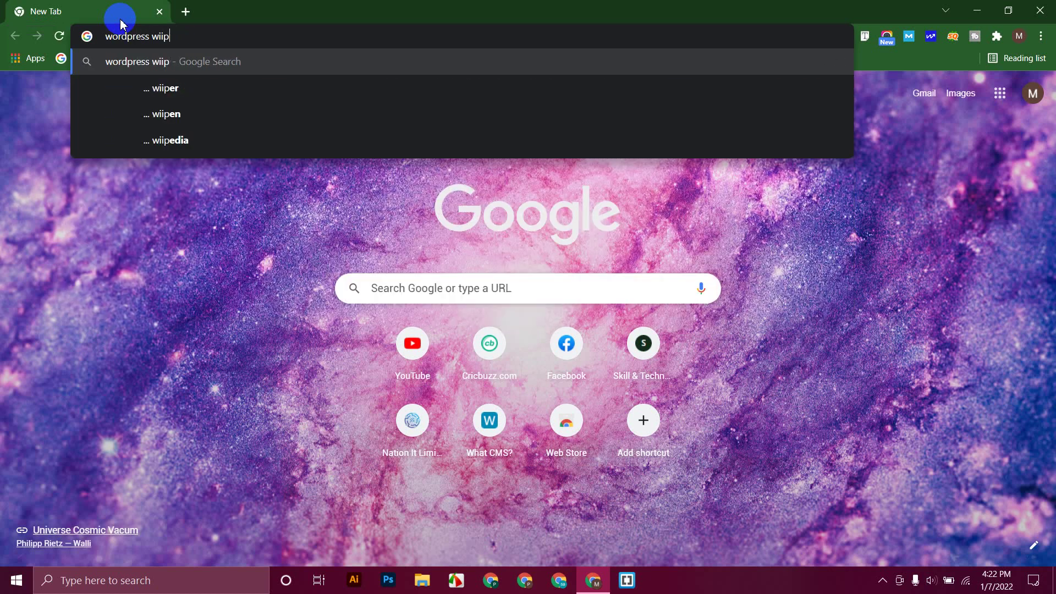
key("BackSpace")
key("BackSpace")
type("k")
key("BackSpace")
type("ki")
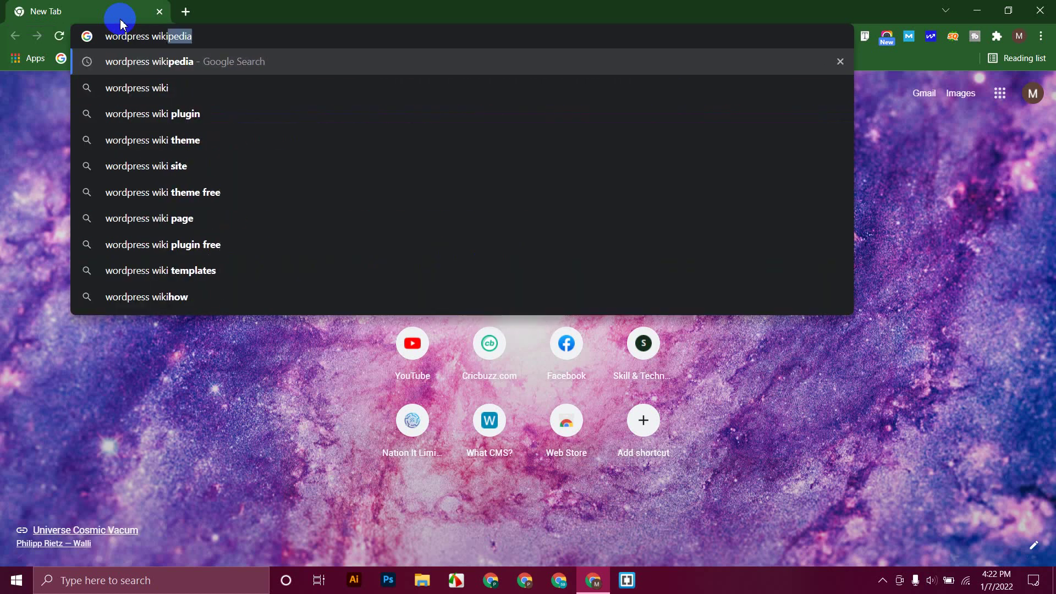
type("pedia")
key("Return")
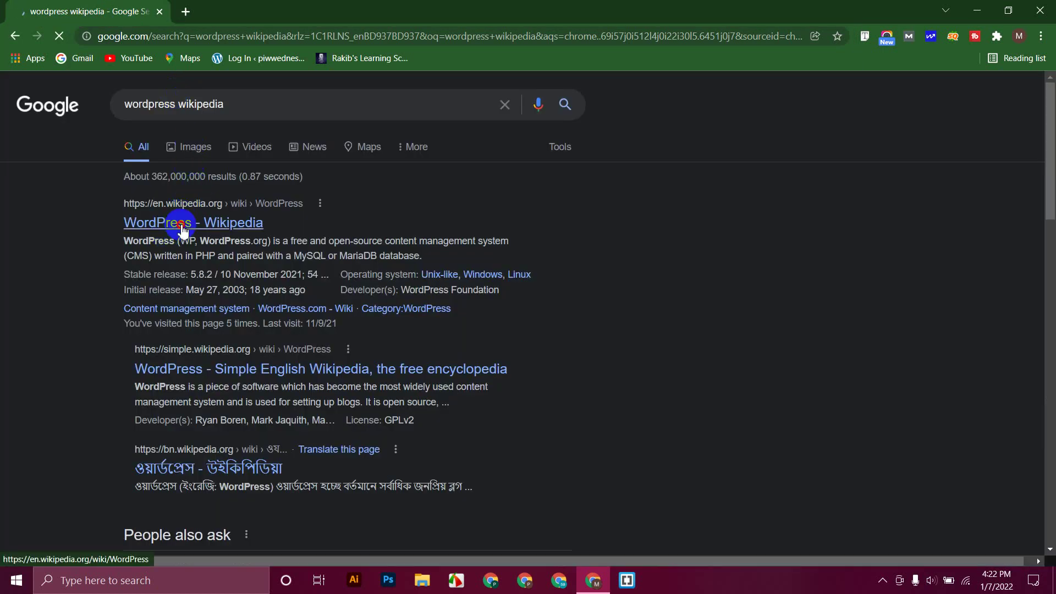
left_click(181, 222)
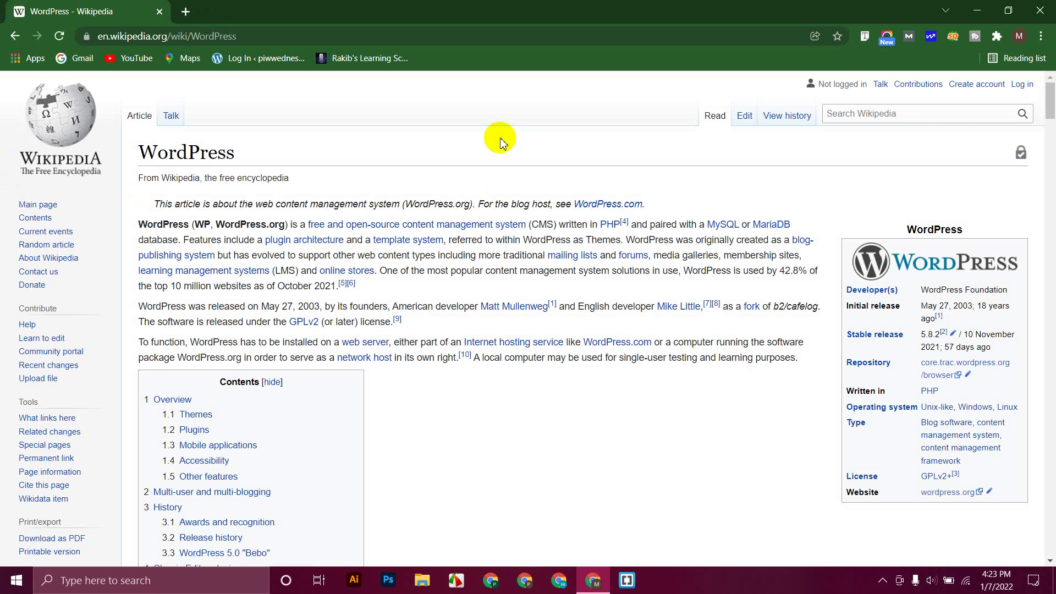
left_click(186, 12)
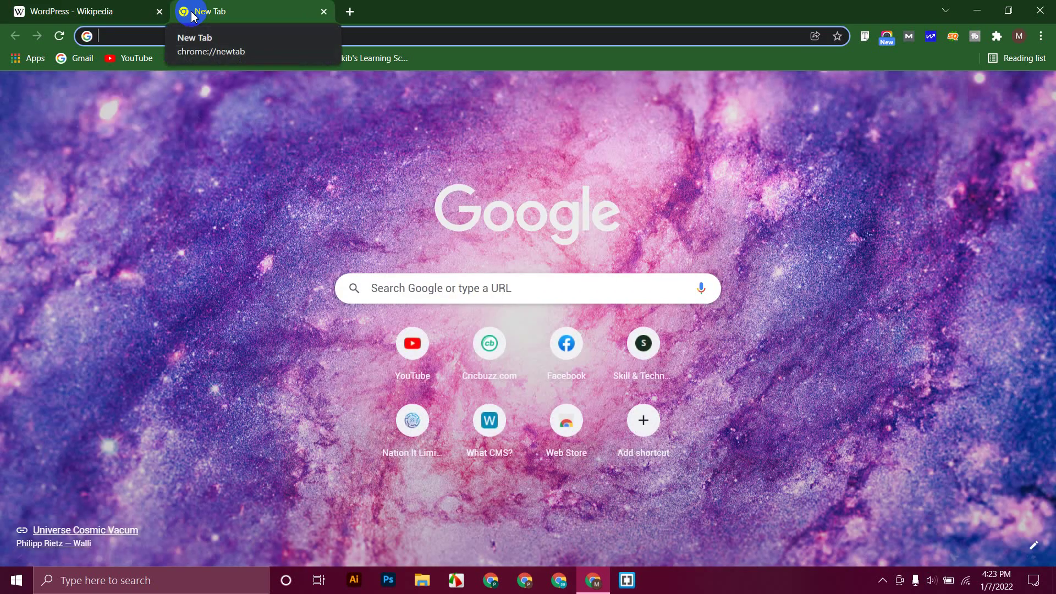
Step: Search Google for 'cms list' and open a third blank tab
type("cms l")
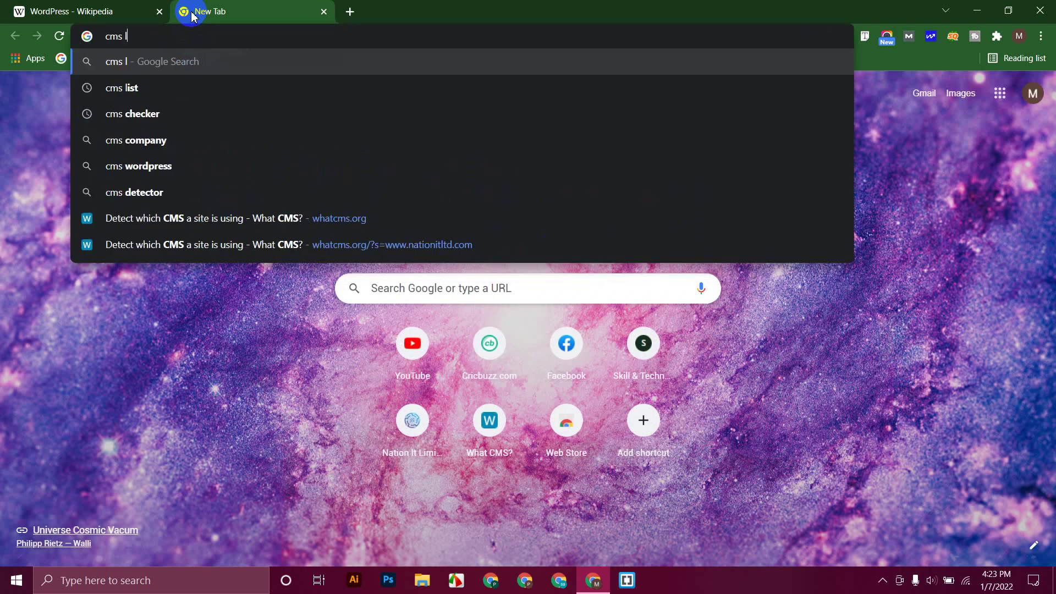
type("ist")
key("Return")
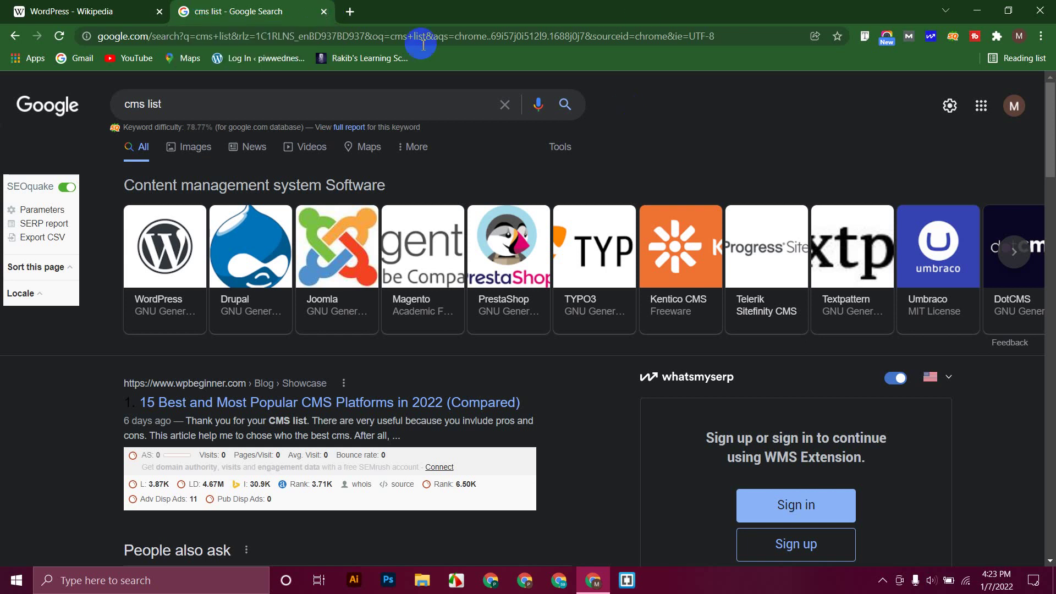
left_click(350, 13)
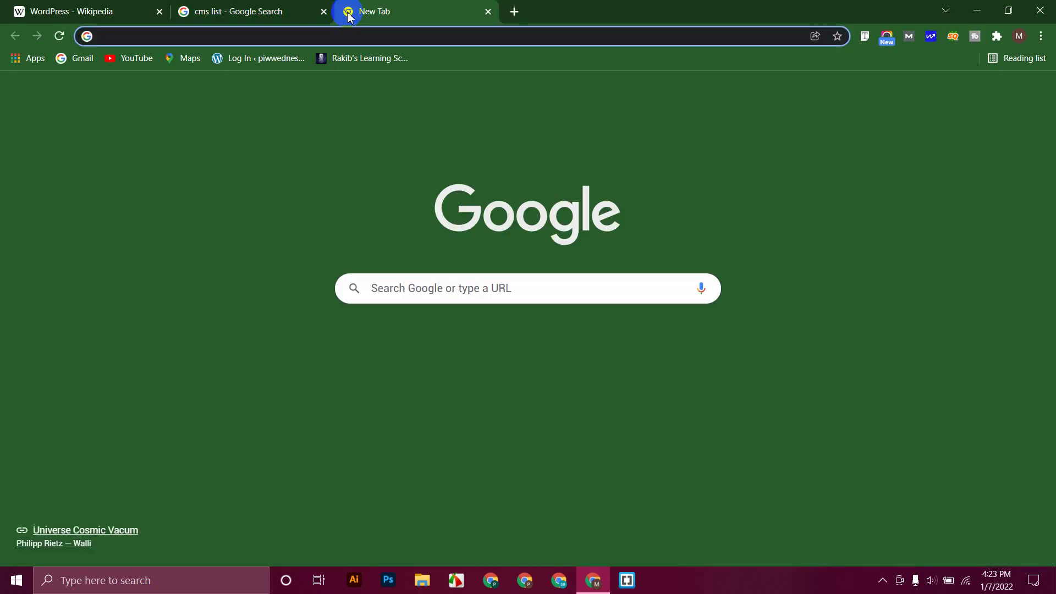
Step: Go to themeforest.net and search the site for 'woodmart'
type("themeforest")
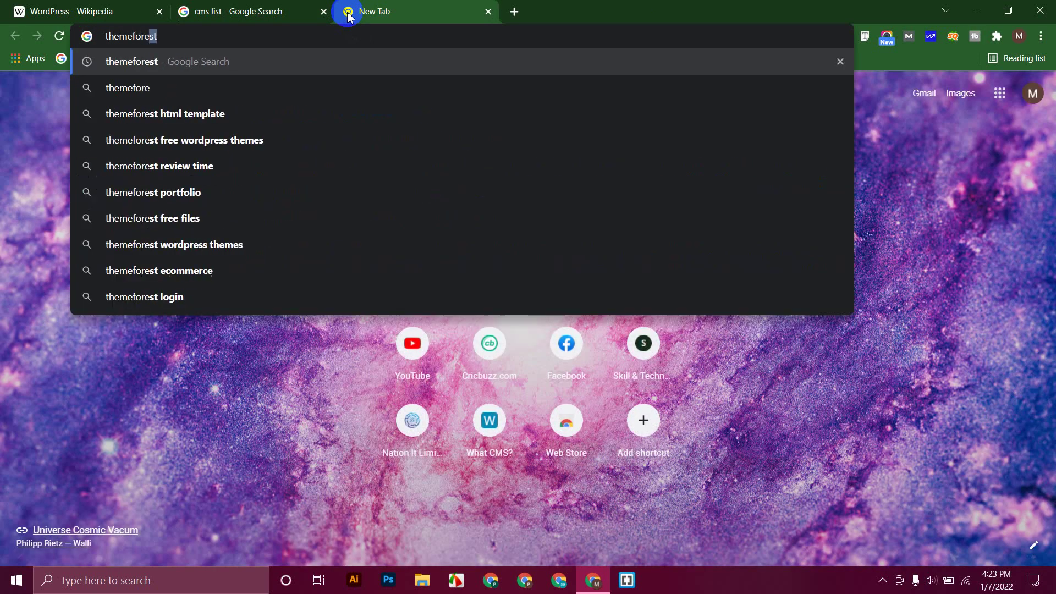
type(".ne")
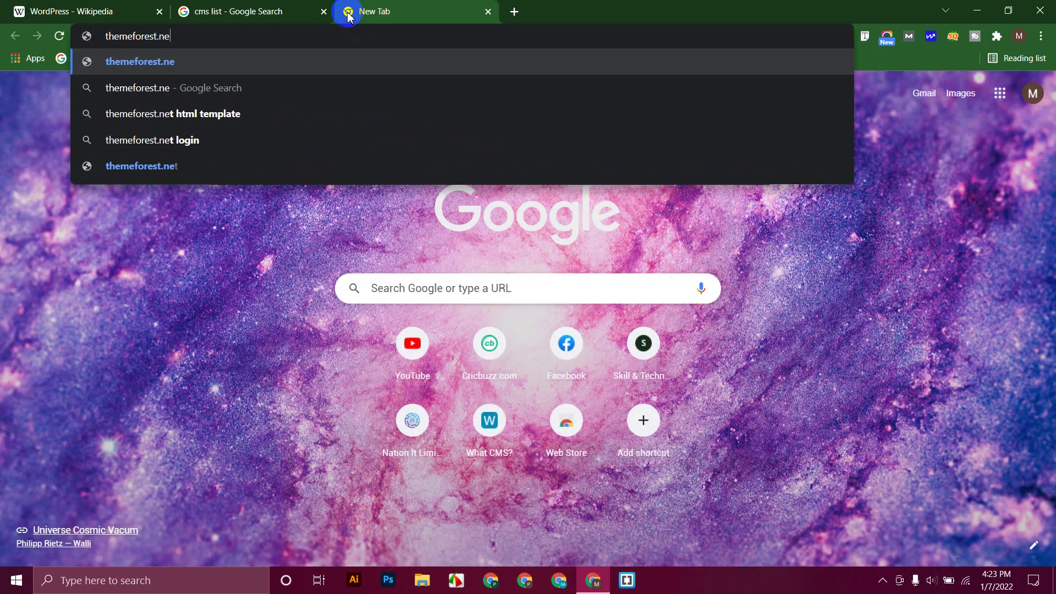
type("t")
key("Return")
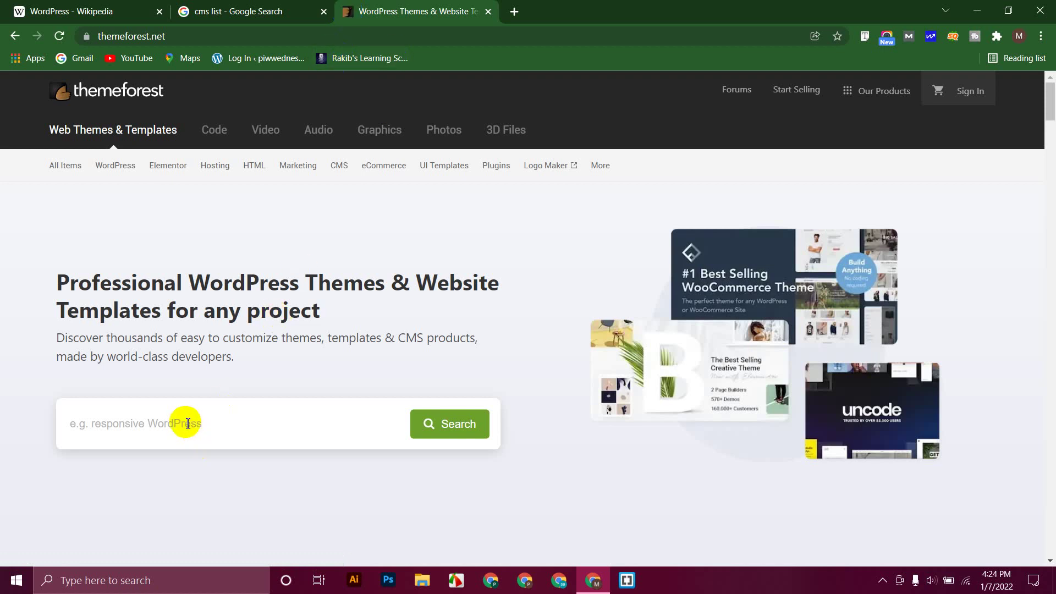
type("wood")
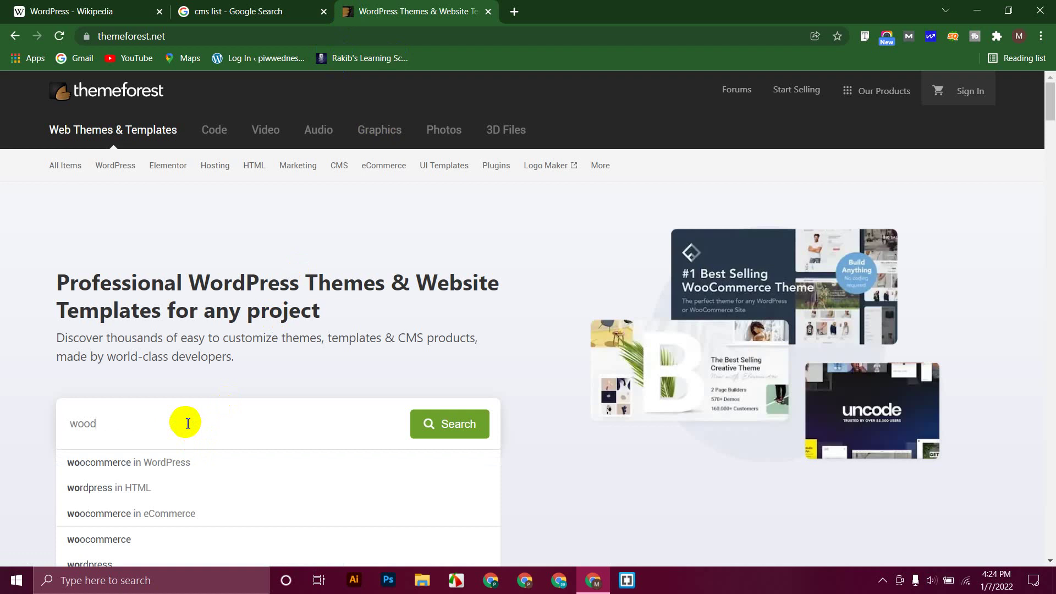
type(",")
key("BackSpace")
type("mar")
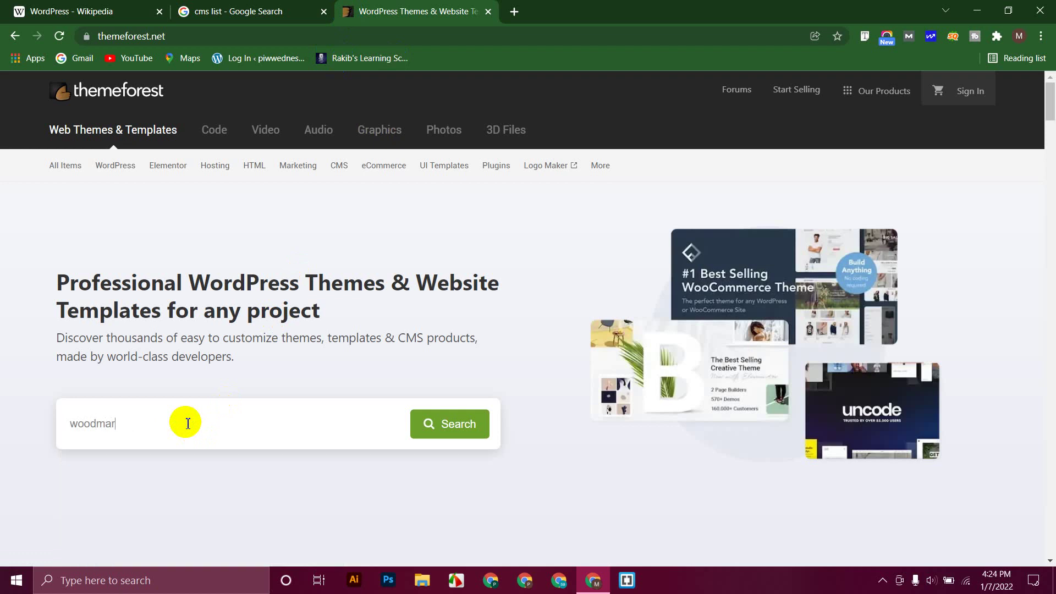
type("t")
key("Return")
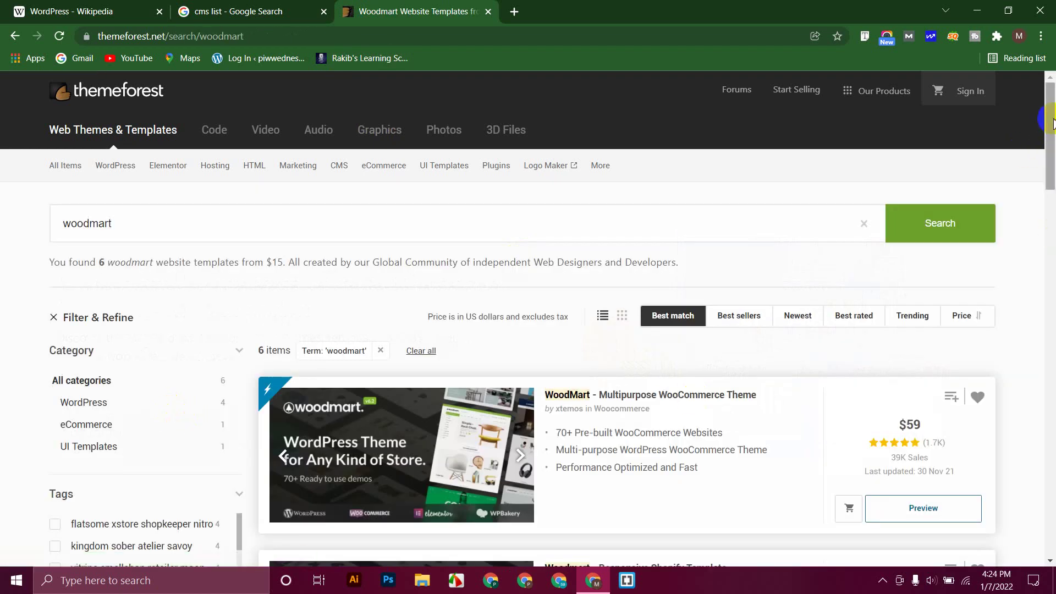
Step: Check the first result's $59 price and 39K sales, then open the WoodMart Multipurpose WooCommerce Theme page
left_click_drag(1051, 127, 1051, 155)
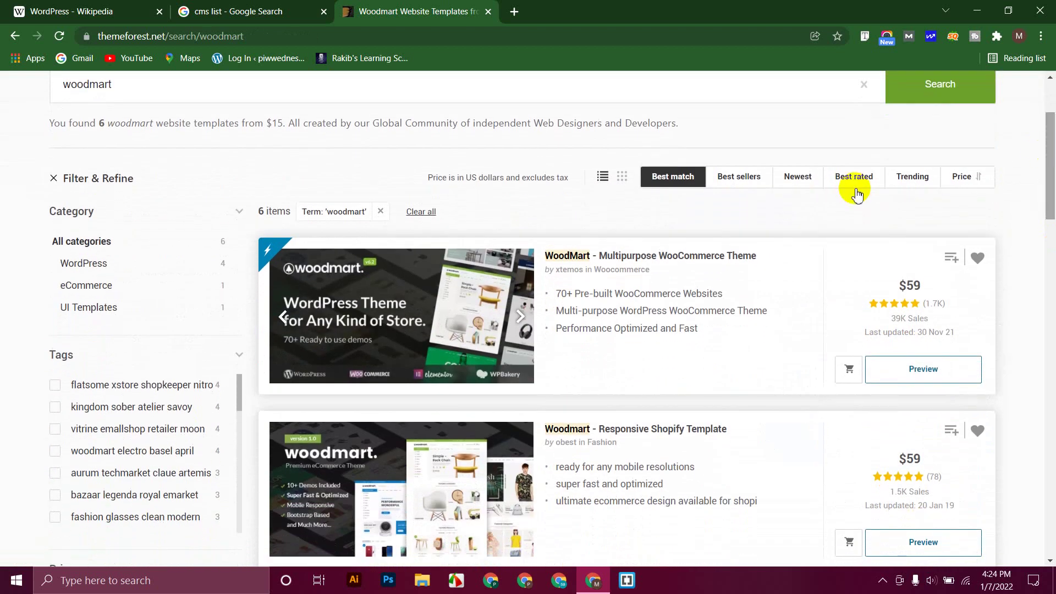
double_click(910, 284)
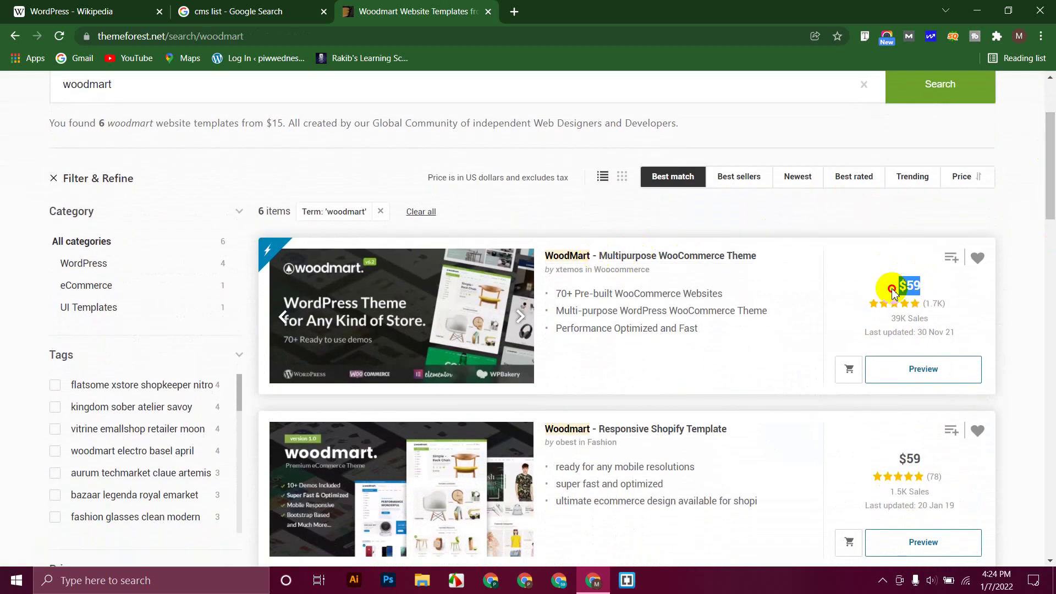
left_click(909, 278)
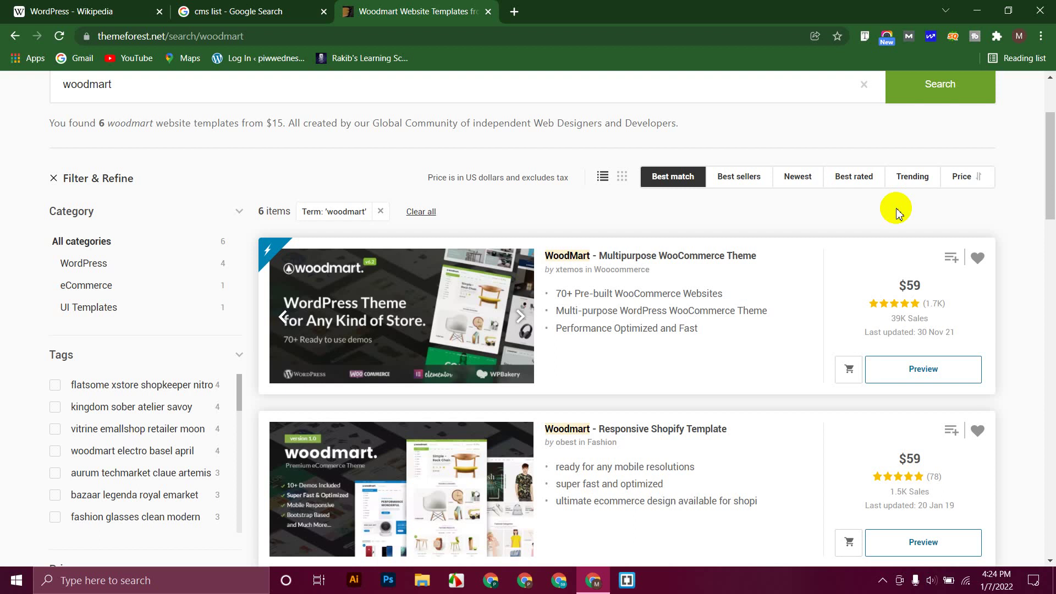
left_click_drag(932, 322, 872, 325)
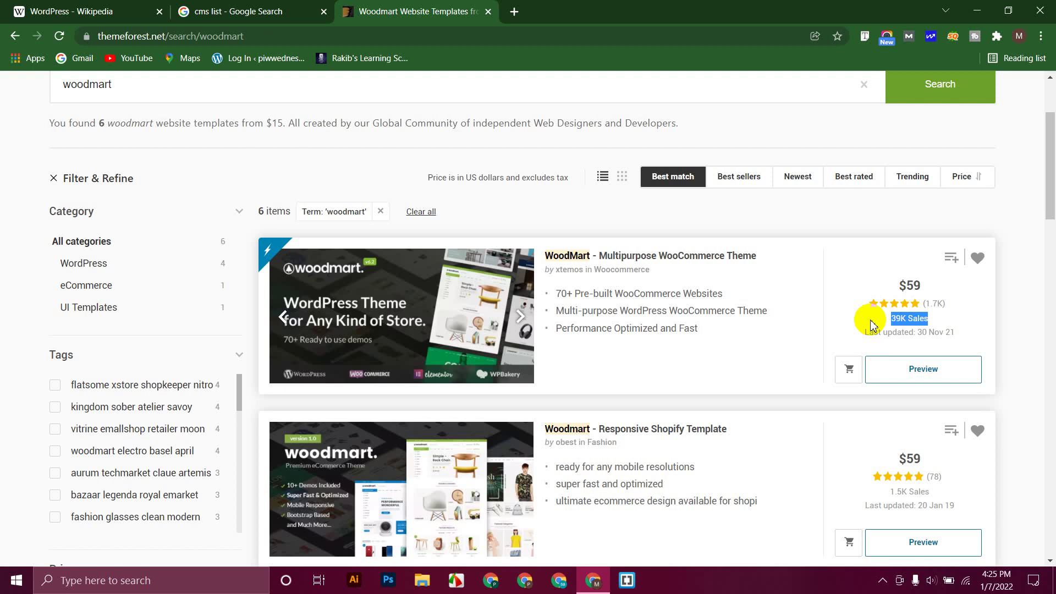
left_click(578, 261)
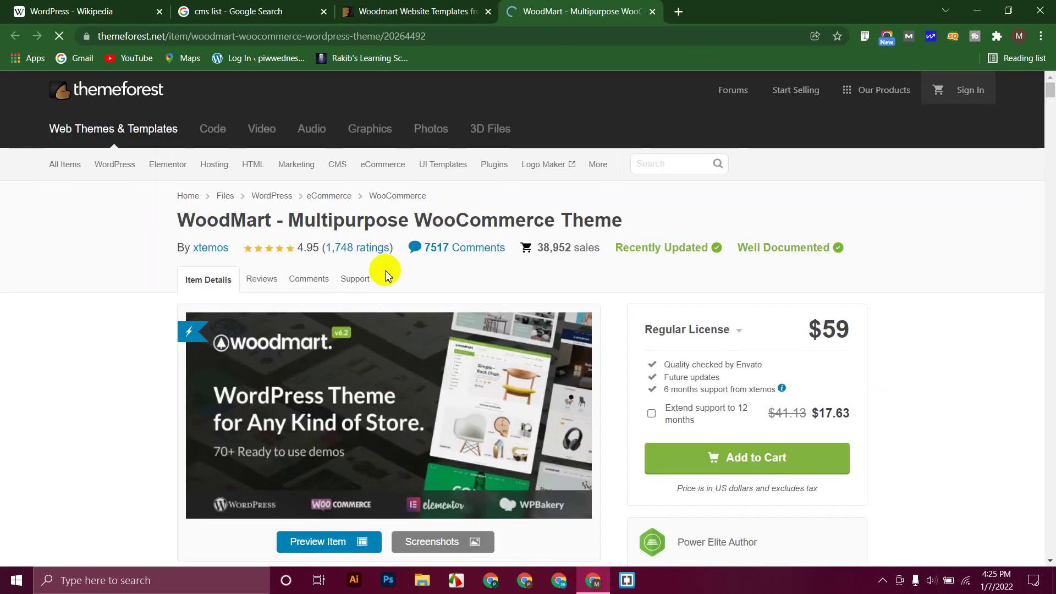
Step: Review the WoodMart item's Last Update and Published (25 August 17) dates
scroll(385, 273, "down", 5)
scroll(879, 287, "down", 5)
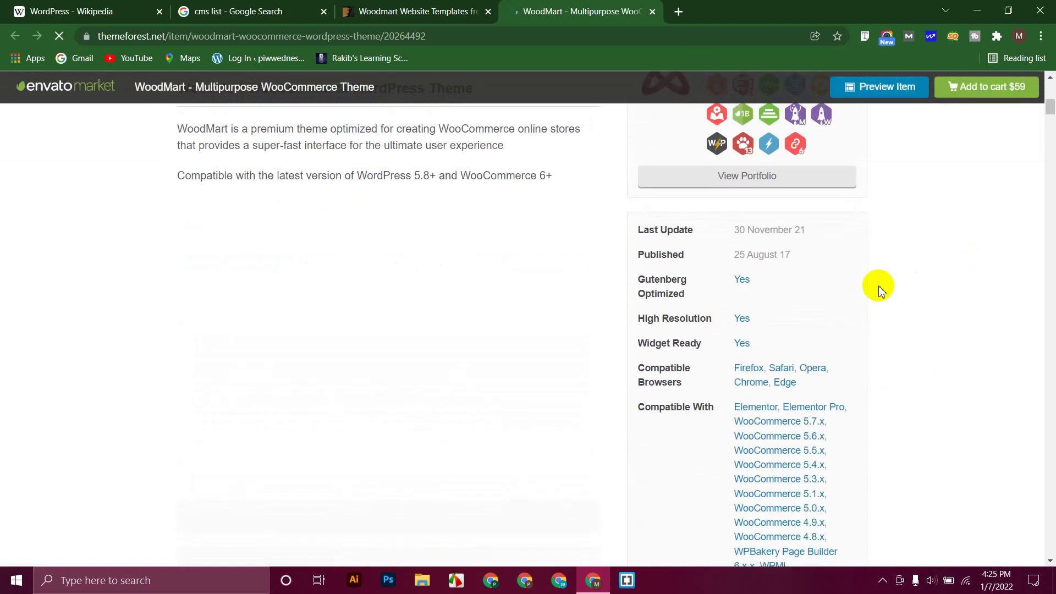
left_click_drag(807, 230, 734, 230)
left_click(935, 237)
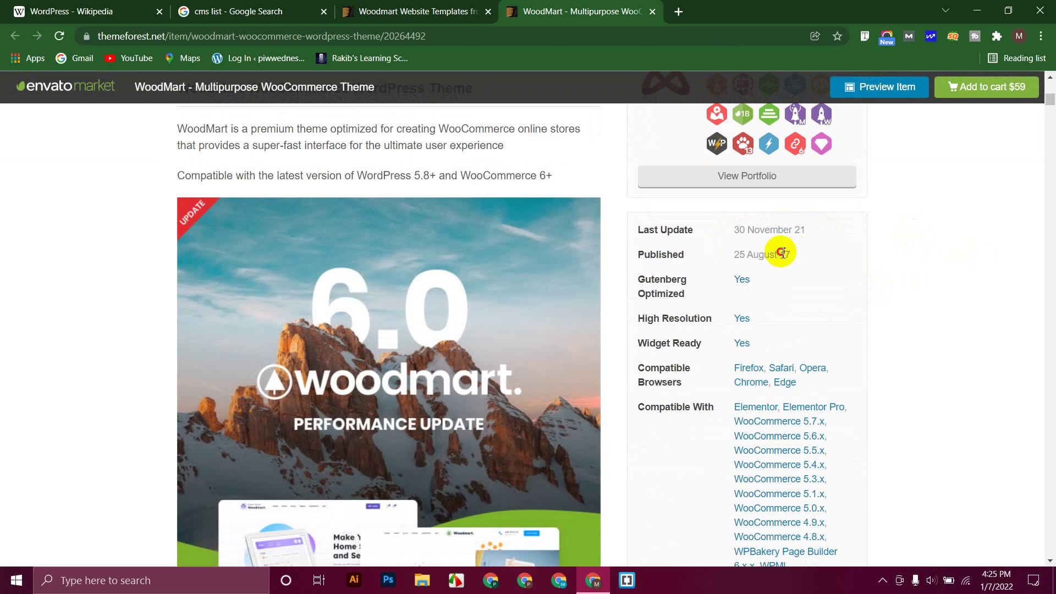
left_click_drag(792, 255, 733, 258)
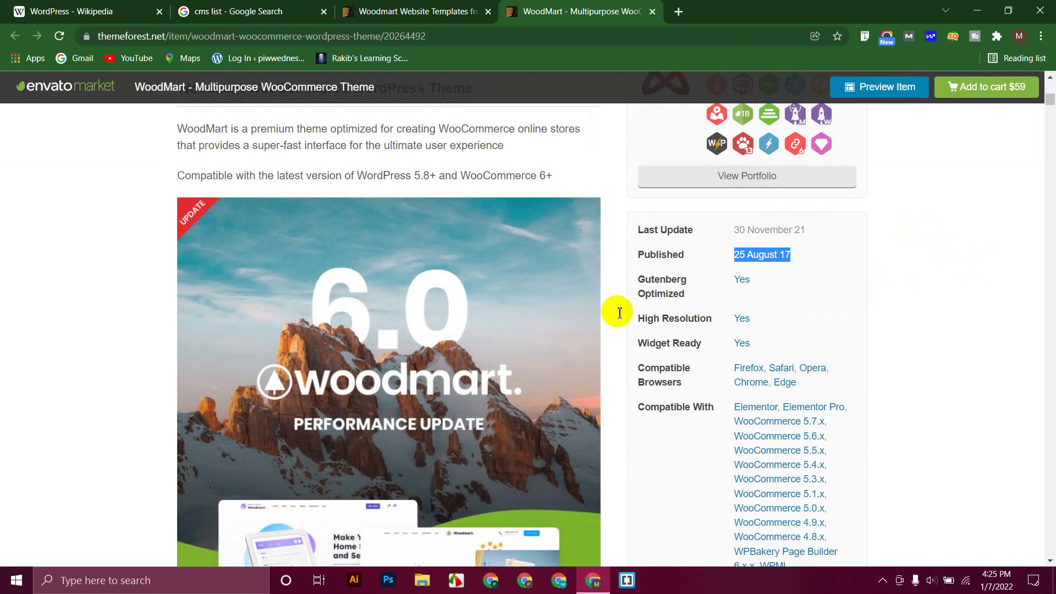
left_click(960, 216)
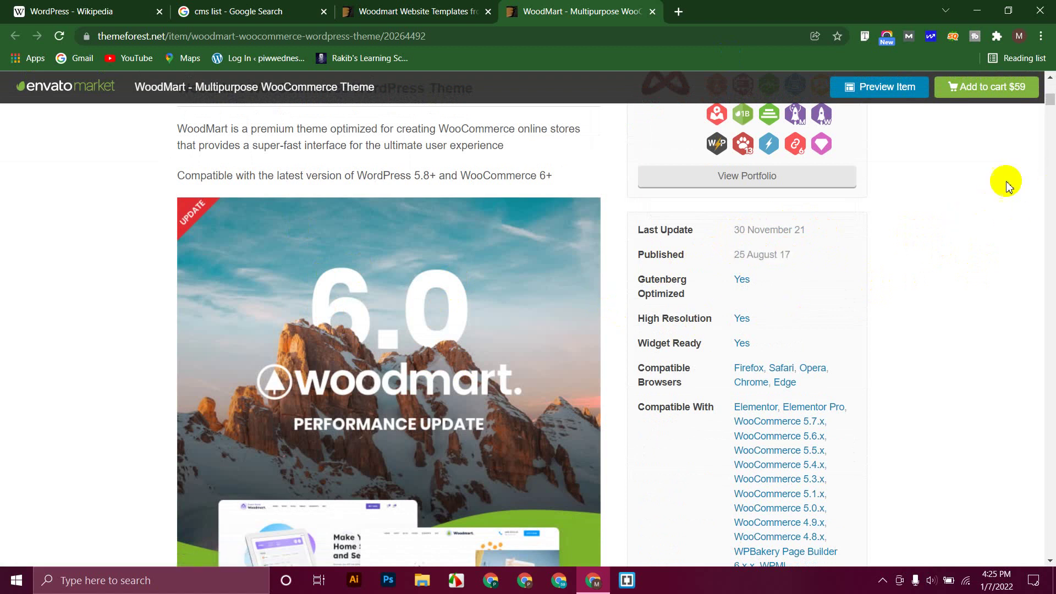
Step: Load the WoodMart live demo at woodmart.xtemos.com
left_click_drag(1049, 103, 1050, 107)
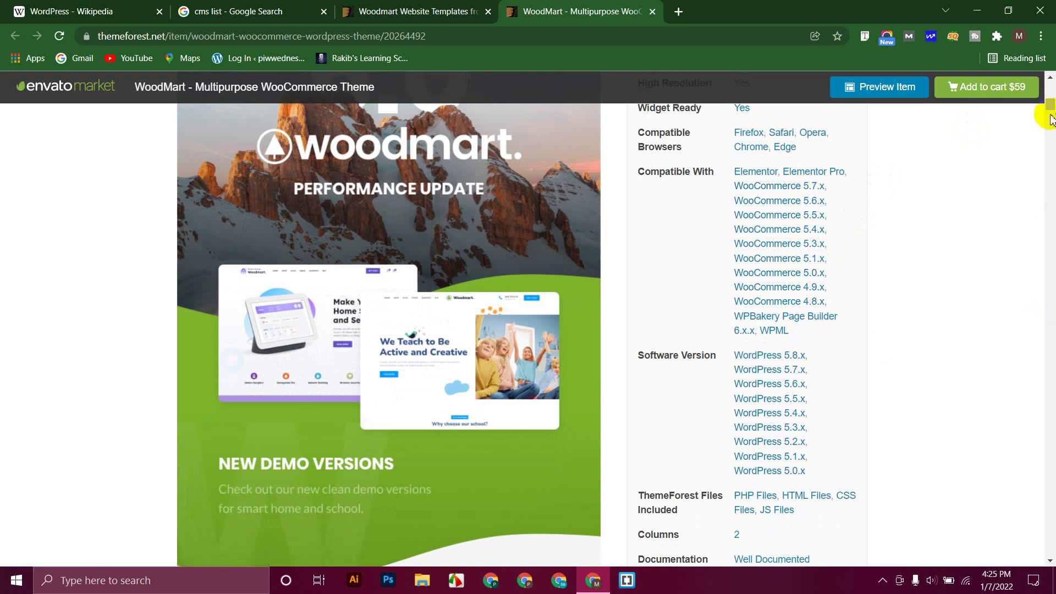
scroll(1050, 116, "down", 3)
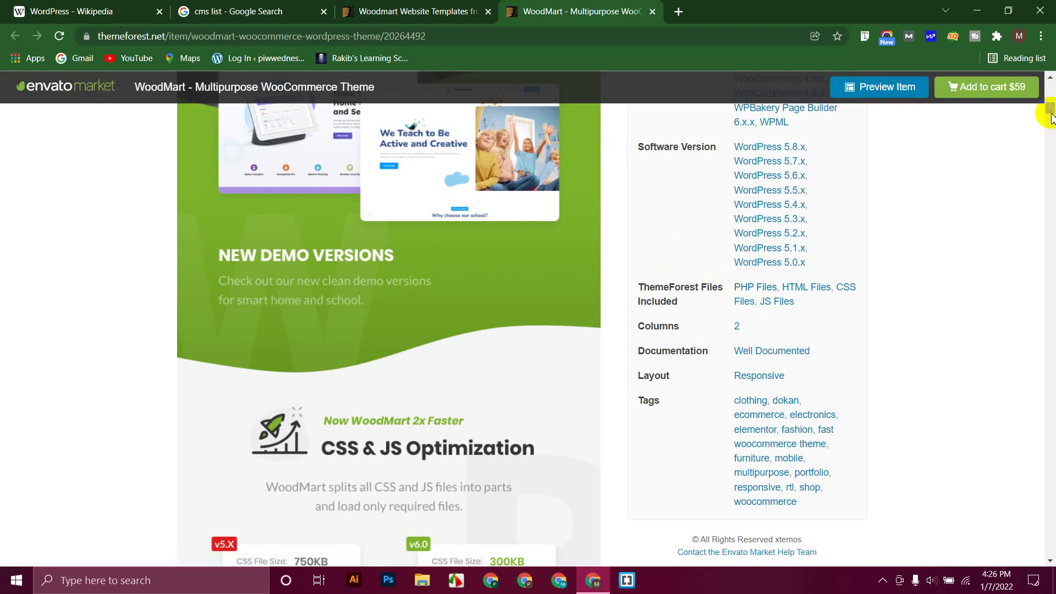
left_click_drag(1050, 117, 1050, 151)
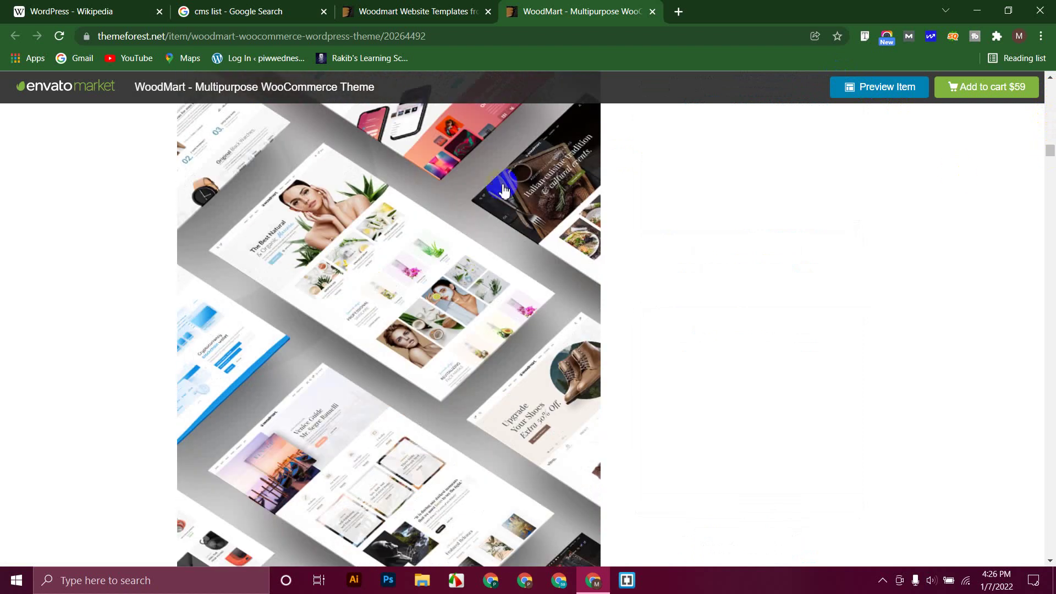
left_click(449, 190)
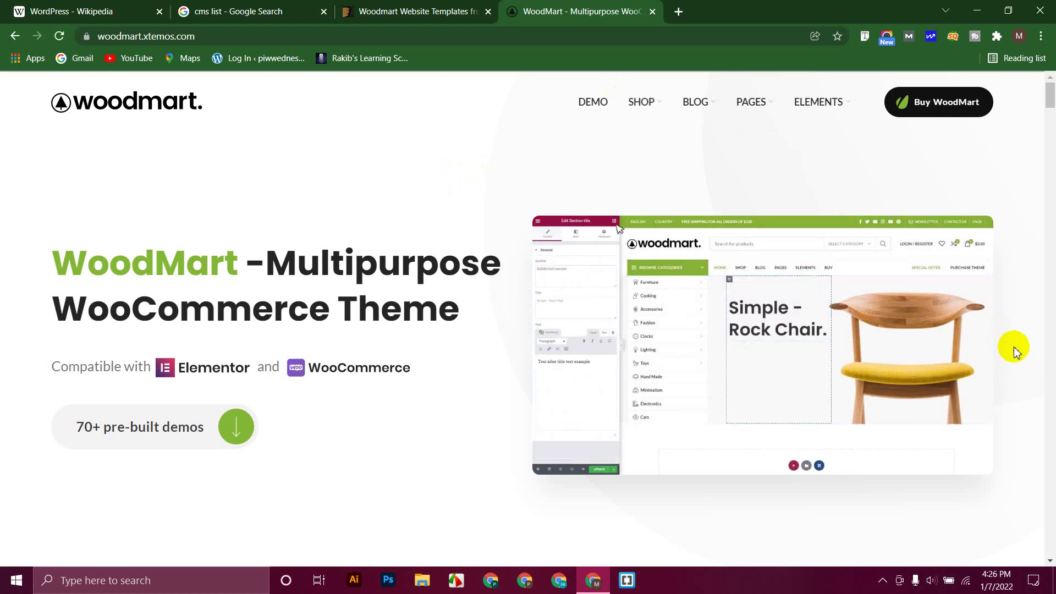
Step: Open the Demo Fashion Color demo and scroll through its red SALES slider
mouse_move(1050, 106)
left_mouse_down()
mouse_move(1052, 170)
mouse_move(1053, 158)
left_mouse_up()
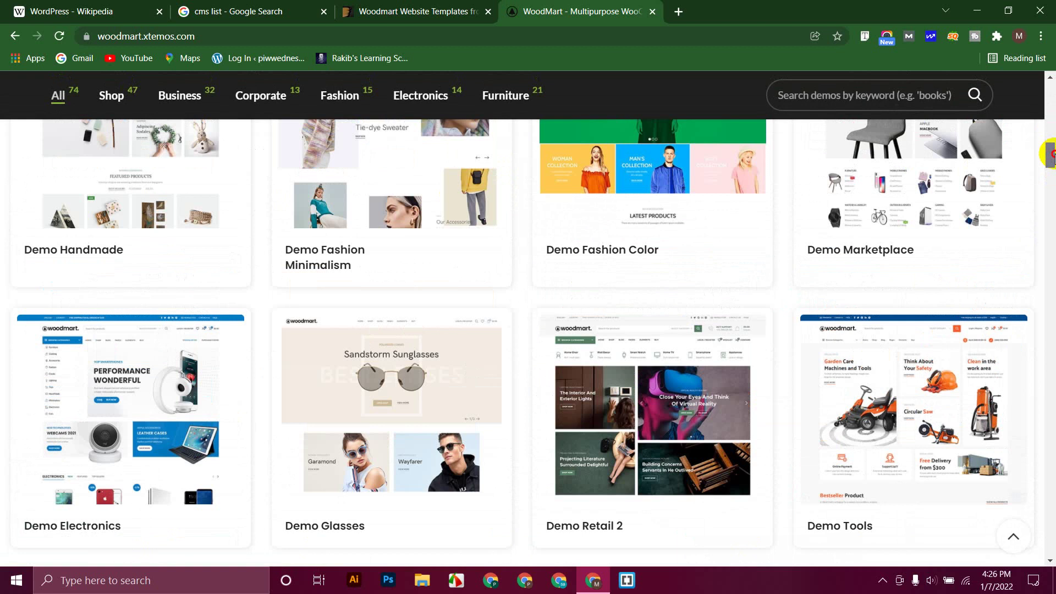
mouse_move(652, 173)
left_click(641, 151)
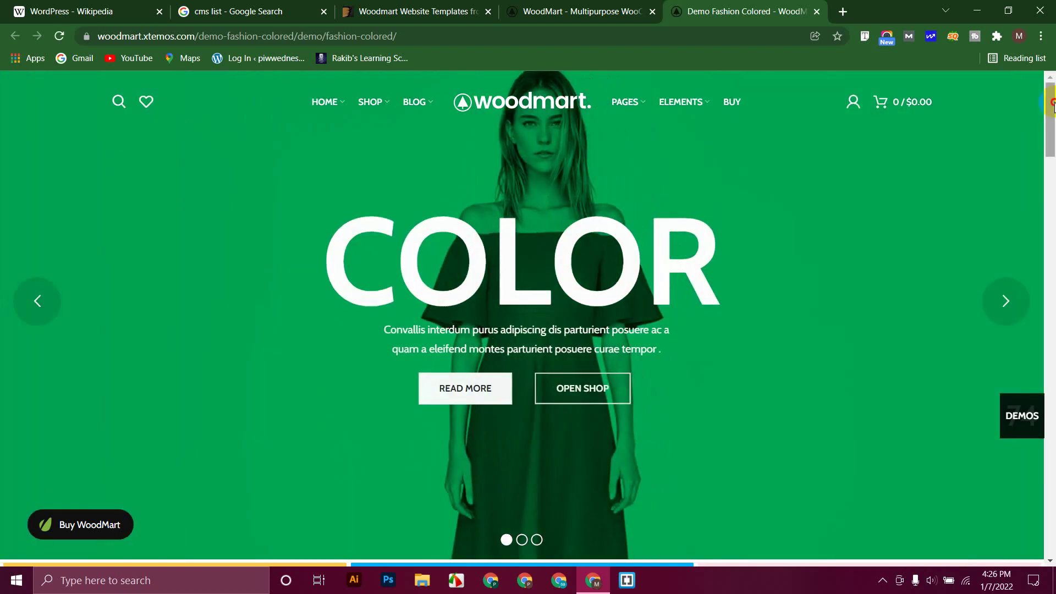
mouse_move(1053, 104)
left_mouse_down()
mouse_move(1052, 539)
mouse_move(1053, 7)
left_mouse_up()
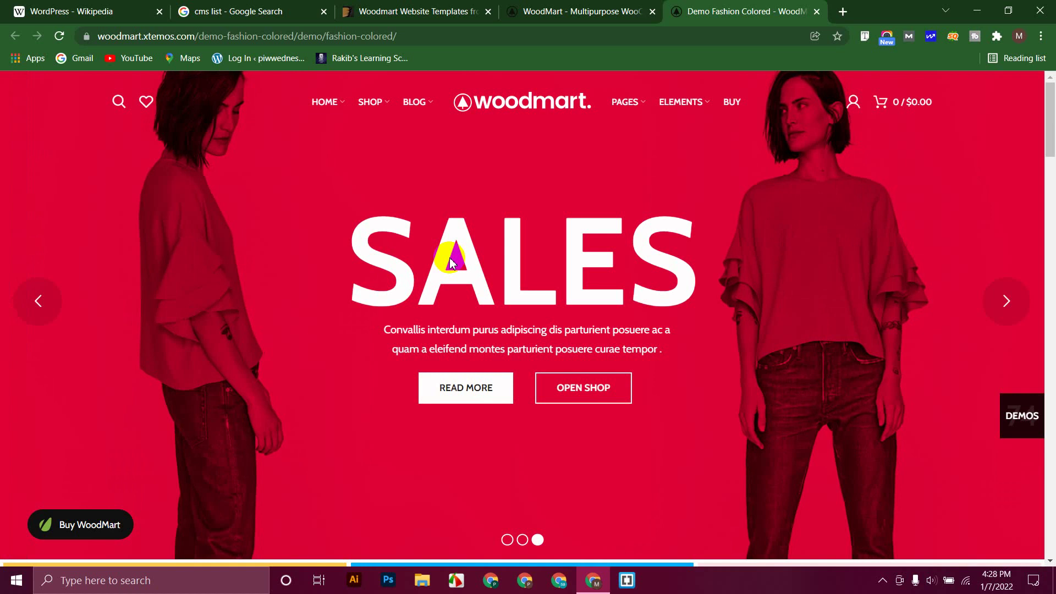
left_click(457, 11)
Step: Close the three WoodMart and ThemeForest tabs and return to the 'cms list' results
left_click(487, 11)
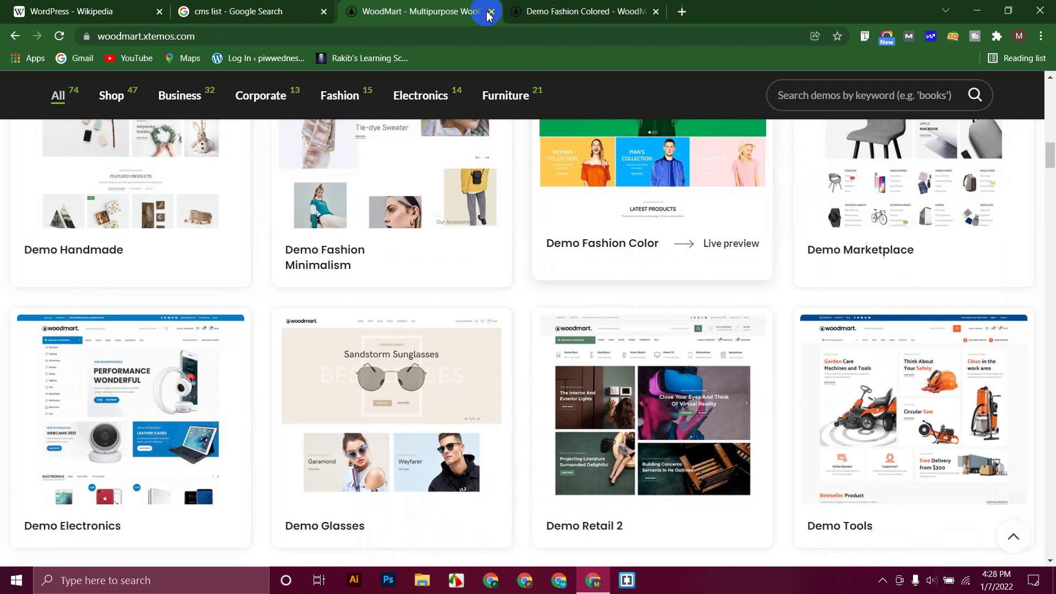
left_click(487, 11)
left_click(487, 11)
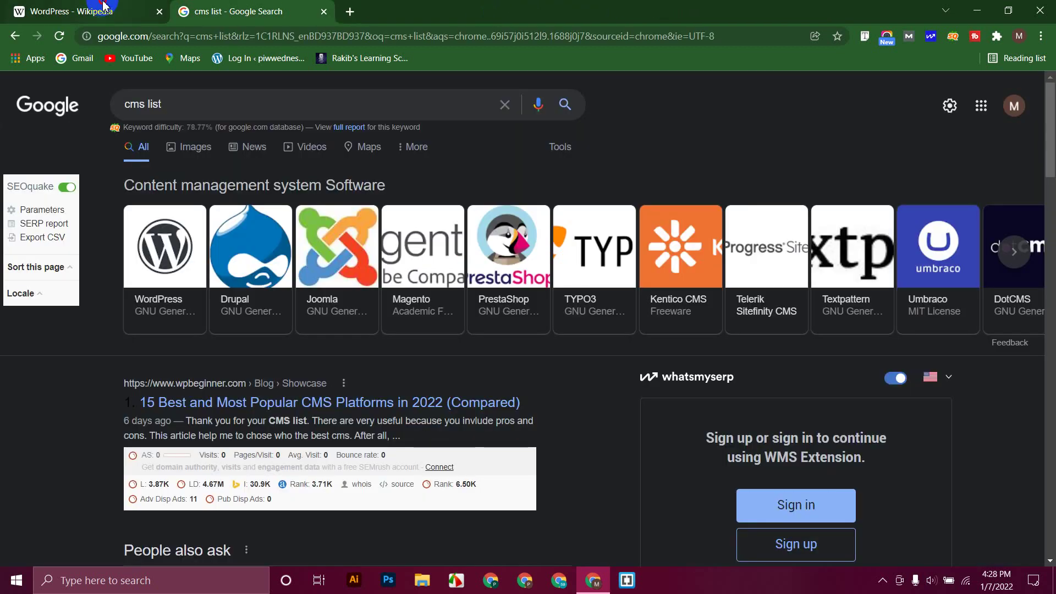
left_click(103, 6)
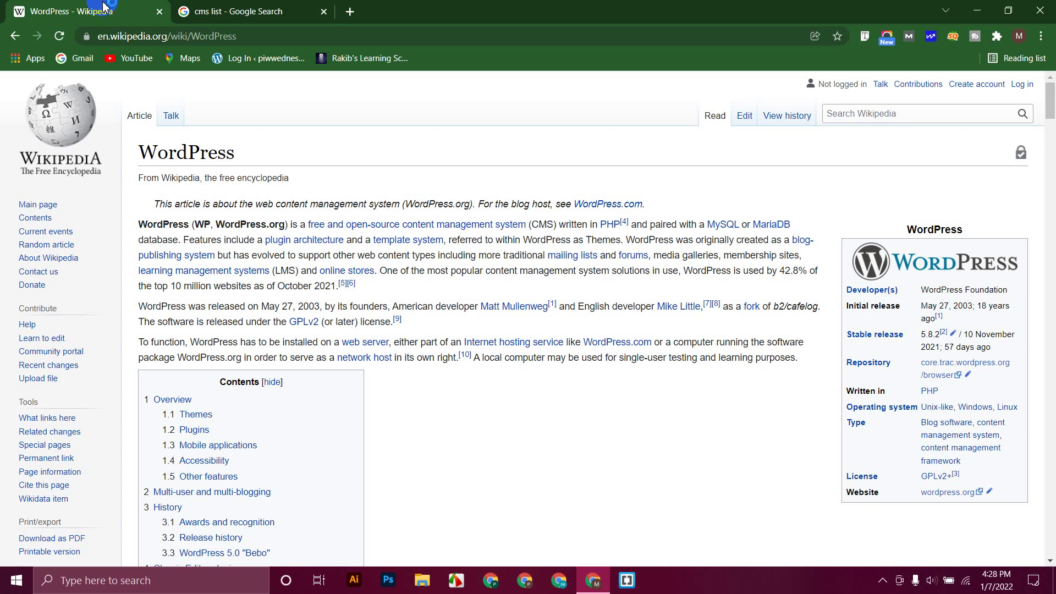
left_click(286, 10)
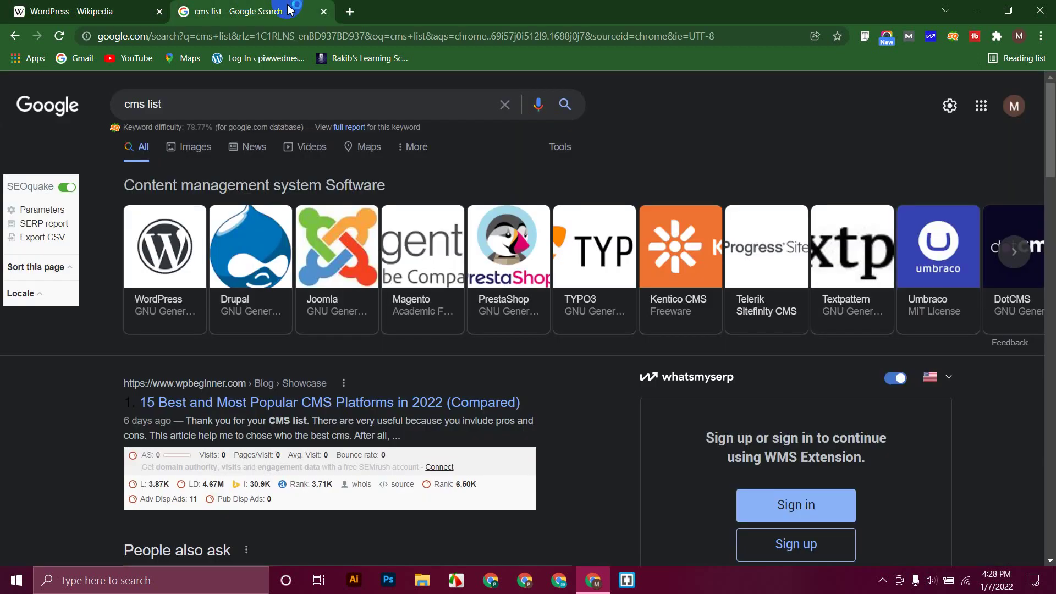
Step: Search Google for 'xampp download' in a new tab
left_click(349, 11)
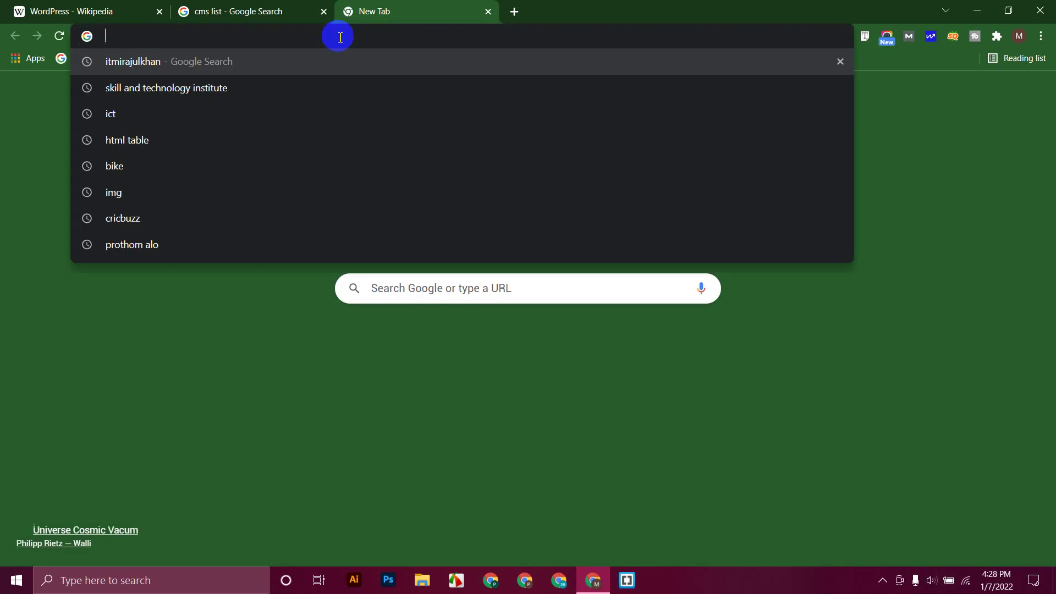
type("xampp download")
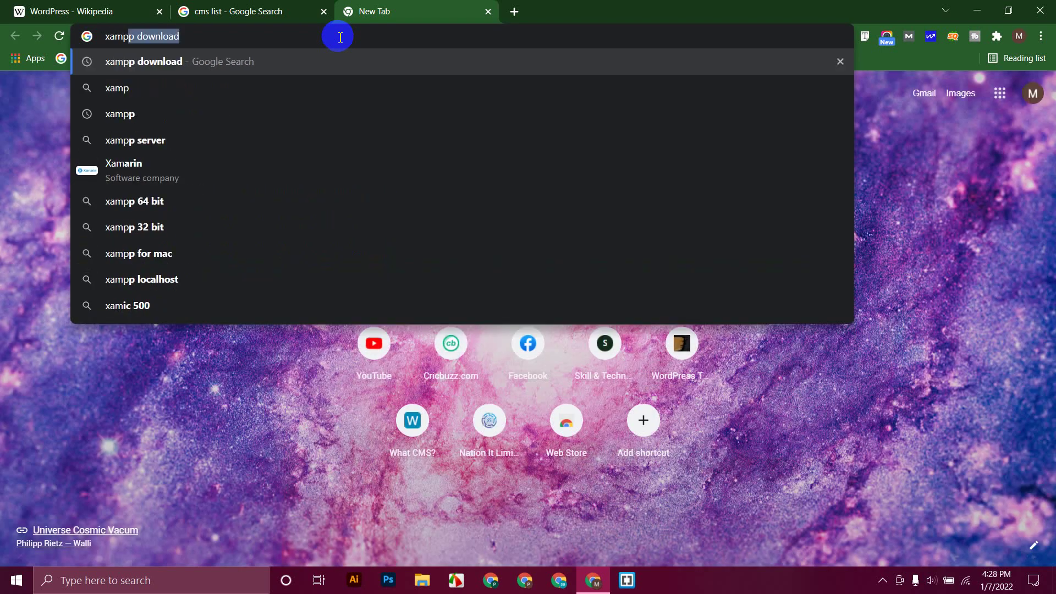
type("p")
key("Return")
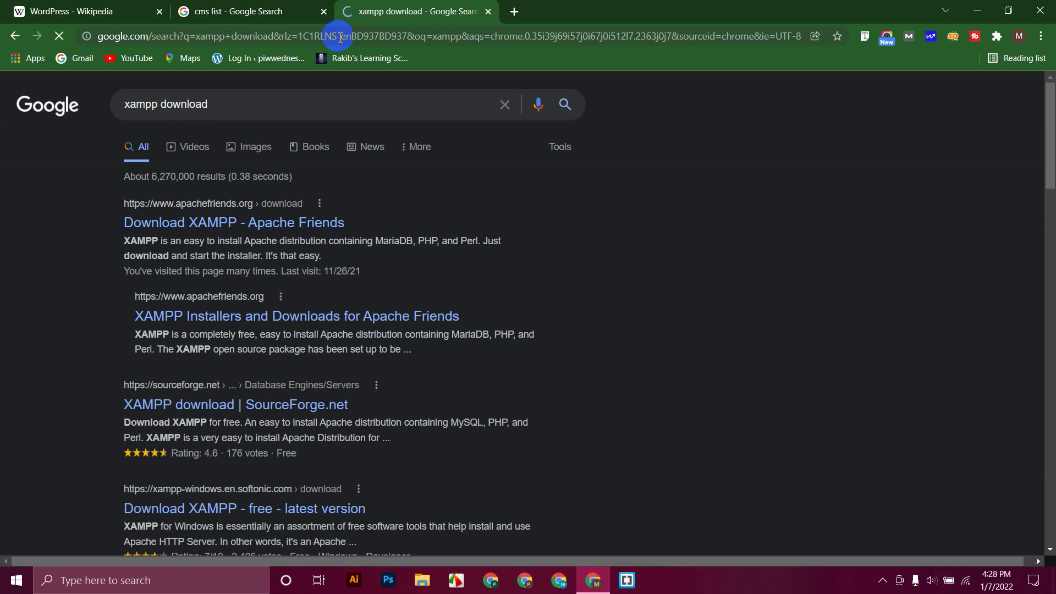
Step: Review Apache Friends' Download XAMPP page, then close it and return to the Wikipedia article
left_click(251, 235)
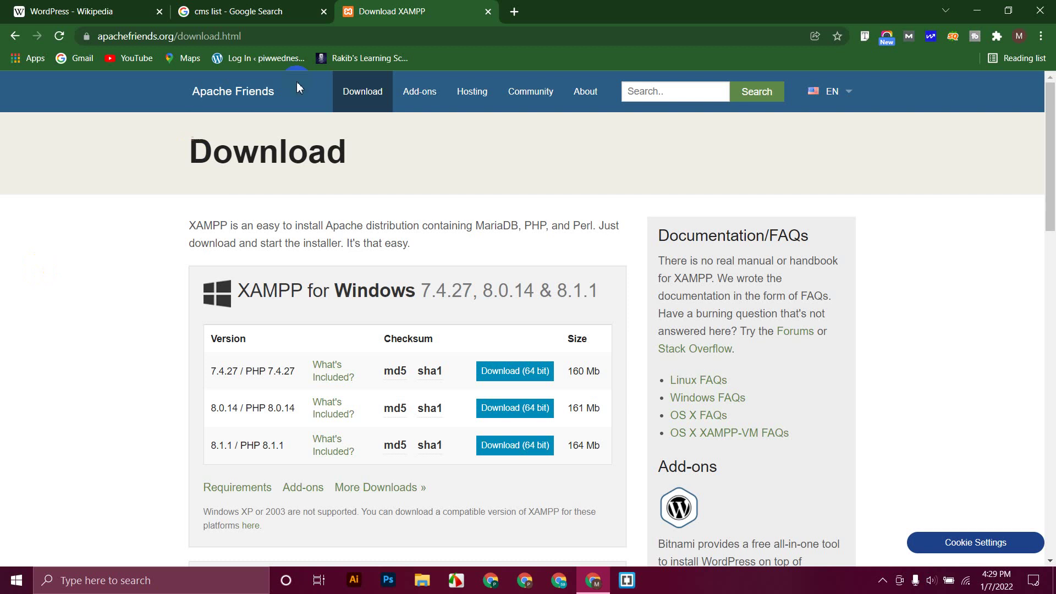
left_click(489, 12)
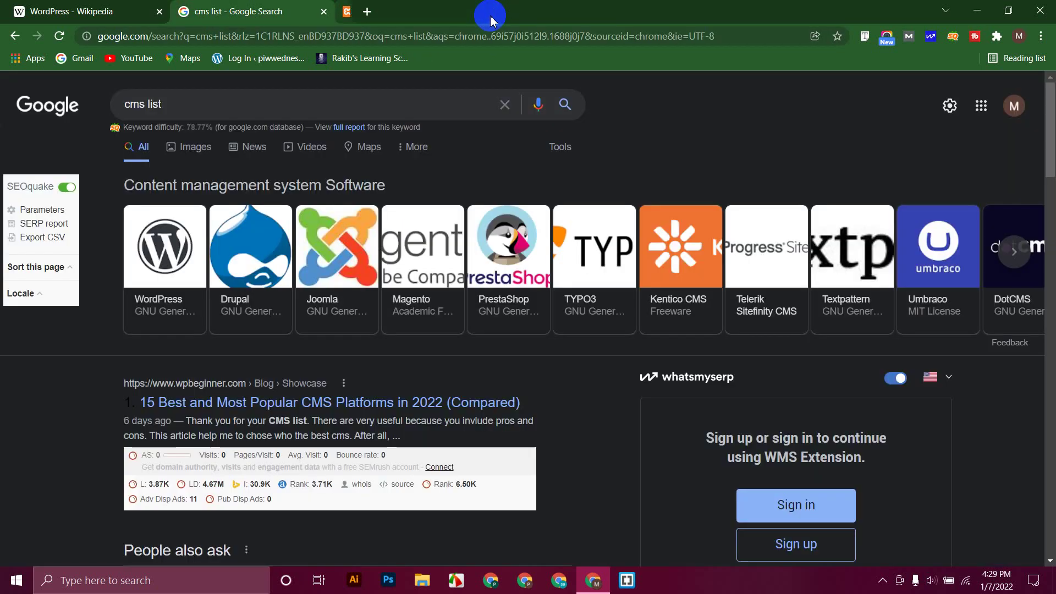
left_click(53, 7)
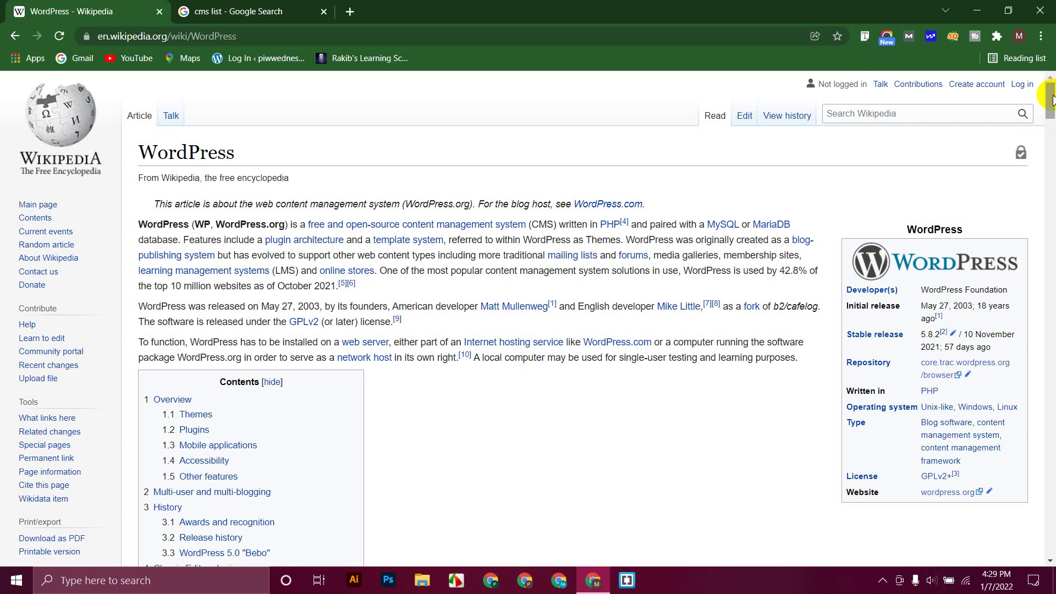
left_click_drag(1052, 99, 1051, 110)
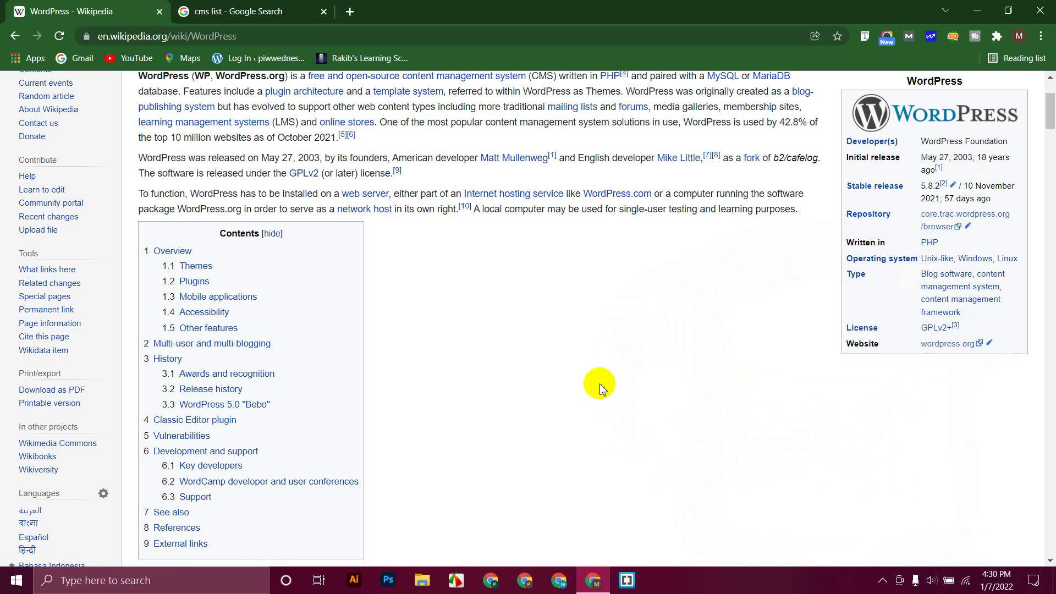
Step: Launch the XAMPP Control Panel from the Start menu and reposition its window
left_click(4, 586)
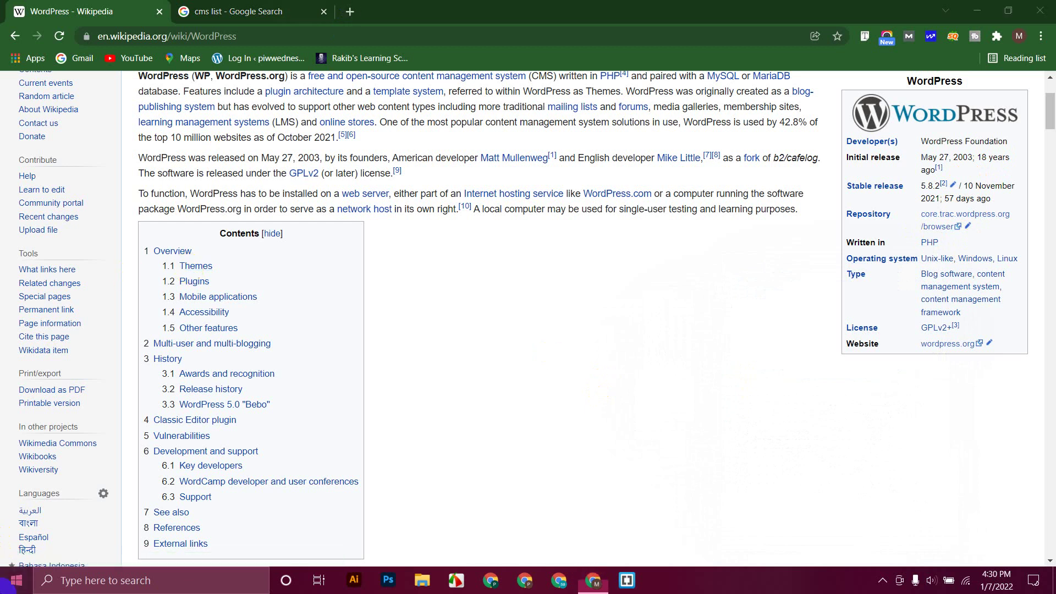
type("x")
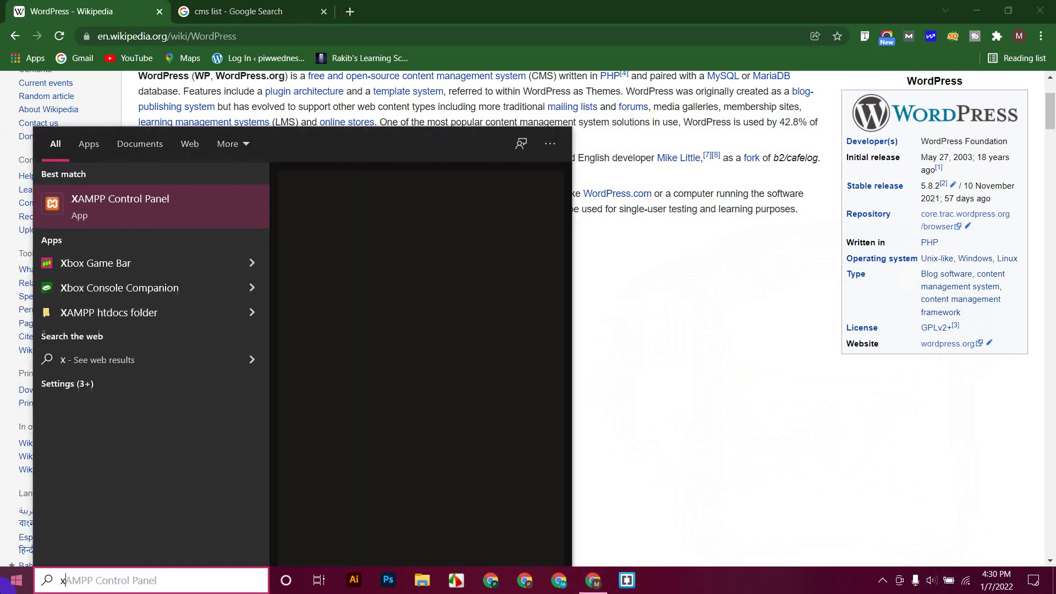
type("ampp")
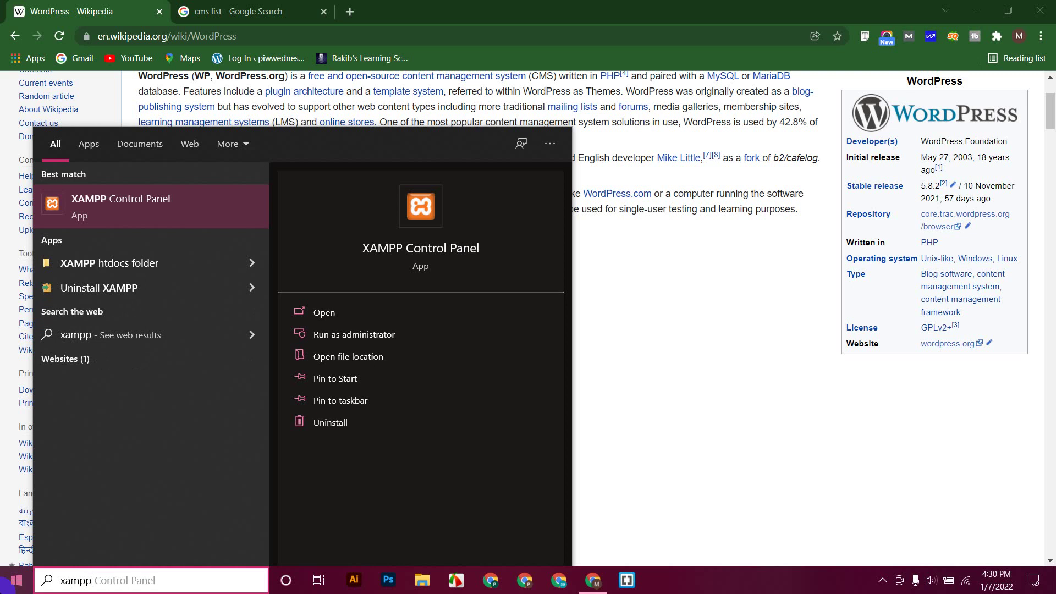
key("Return")
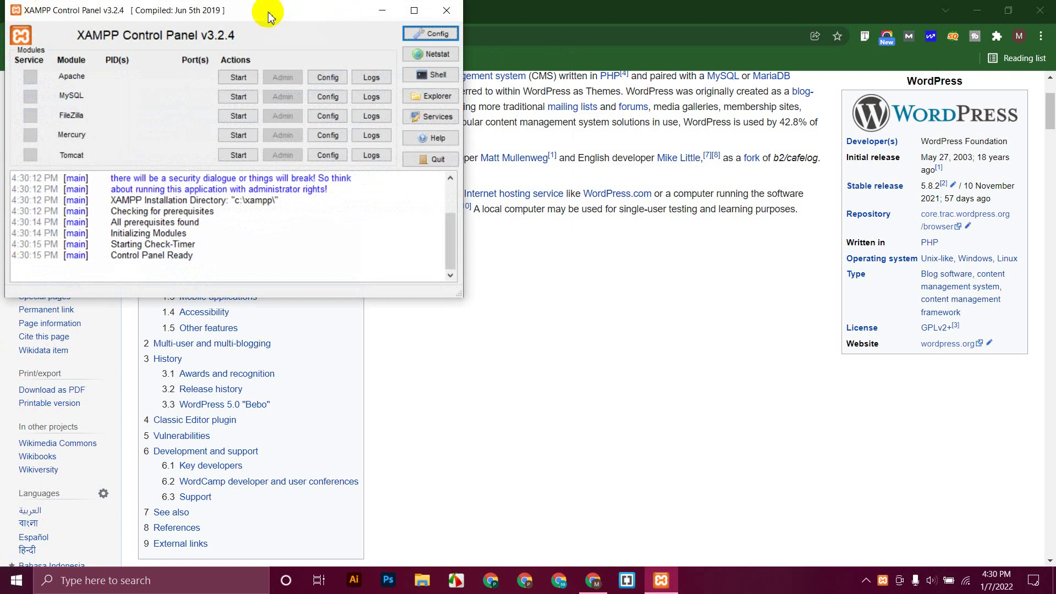
left_click_drag(269, 14, 326, 56)
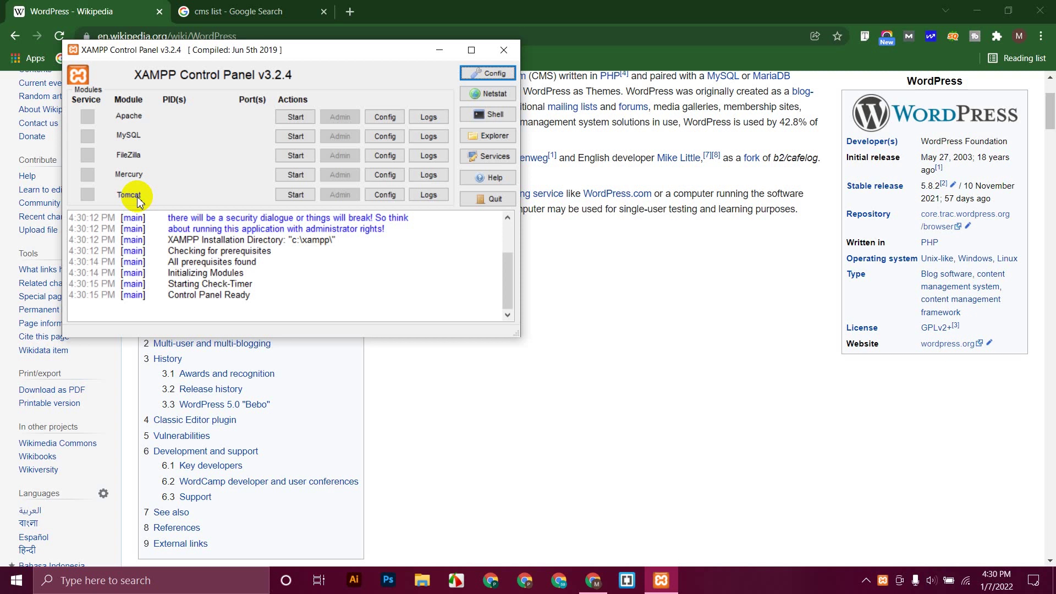
Step: Start the Apache (ports 80, 443) and MySQL (port 3306) modules
left_click(296, 122)
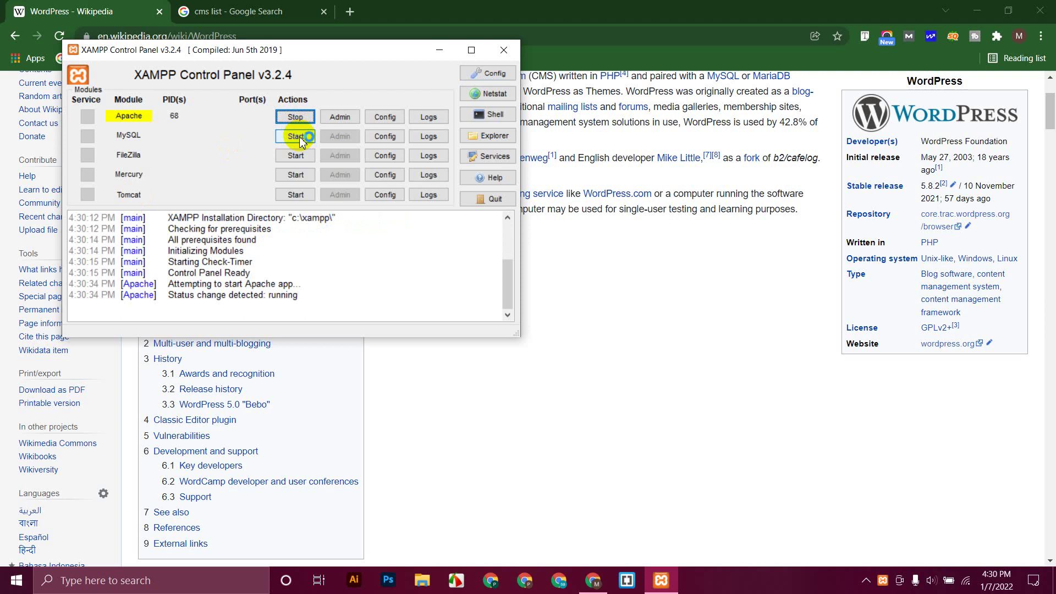
left_click(299, 137)
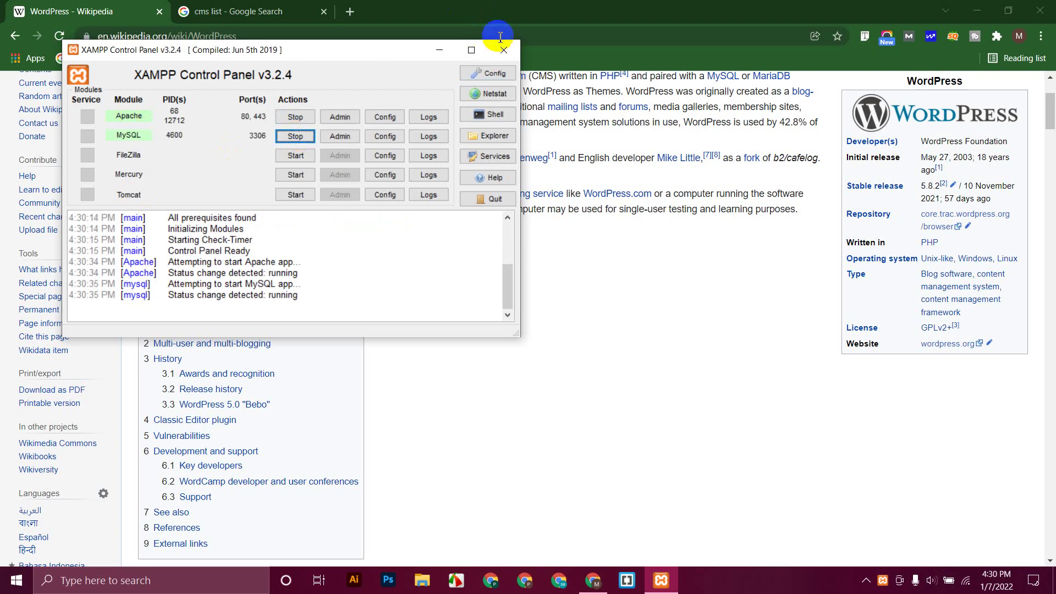
left_click(489, 51)
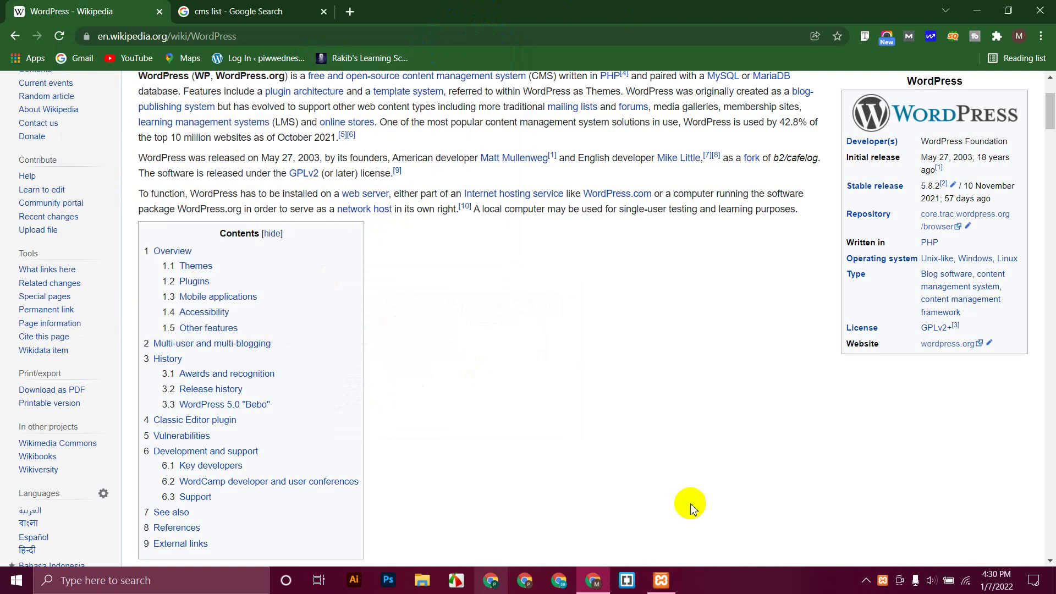
left_click(662, 581)
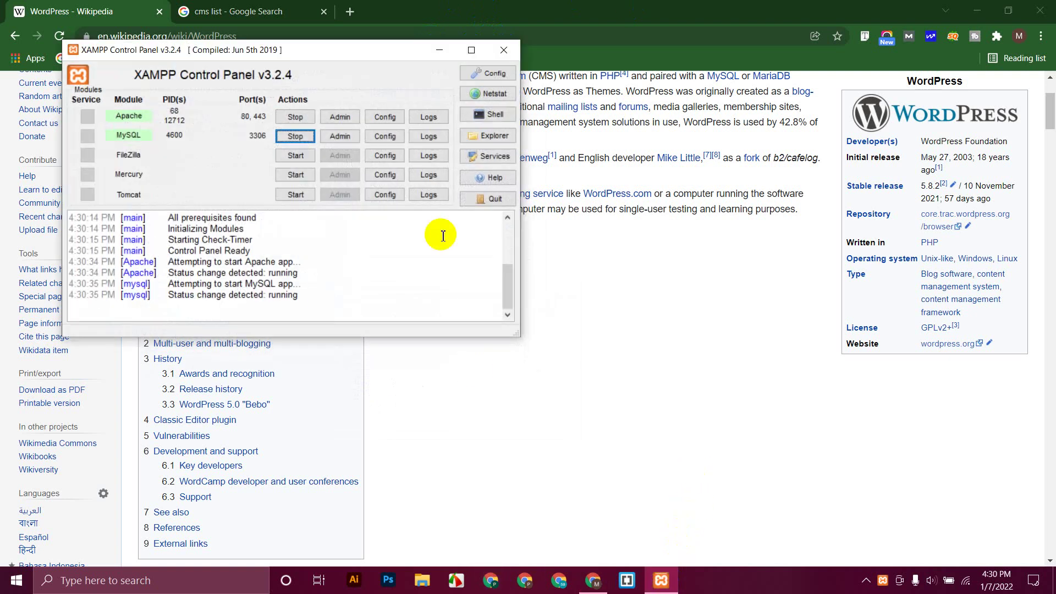
Step: Create a new folder named PIW-218 inside C:\xampp\htdocs, then minimize Explorer
left_click(487, 137)
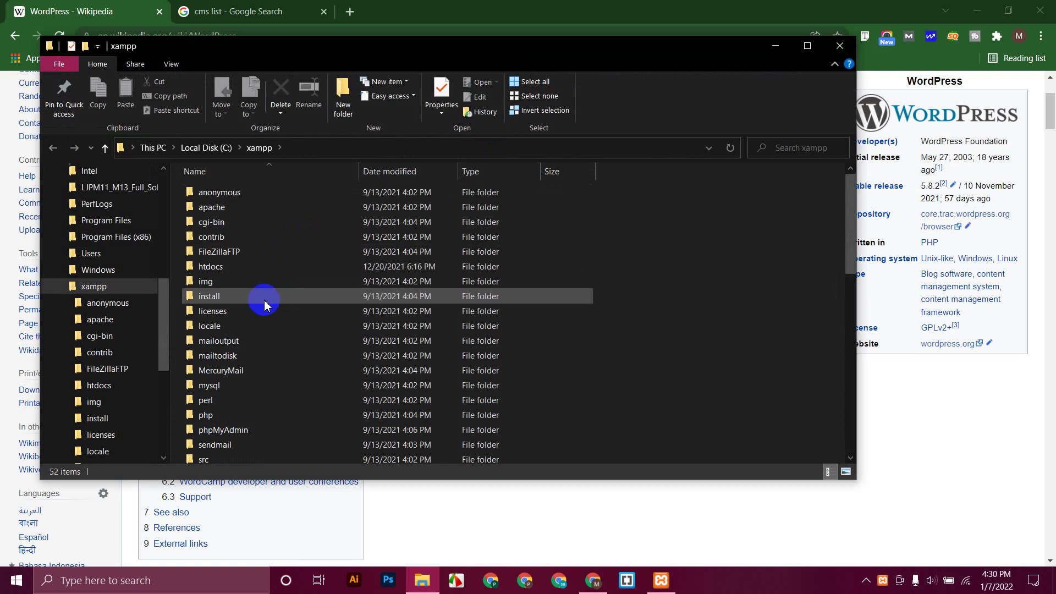
double_click(266, 269)
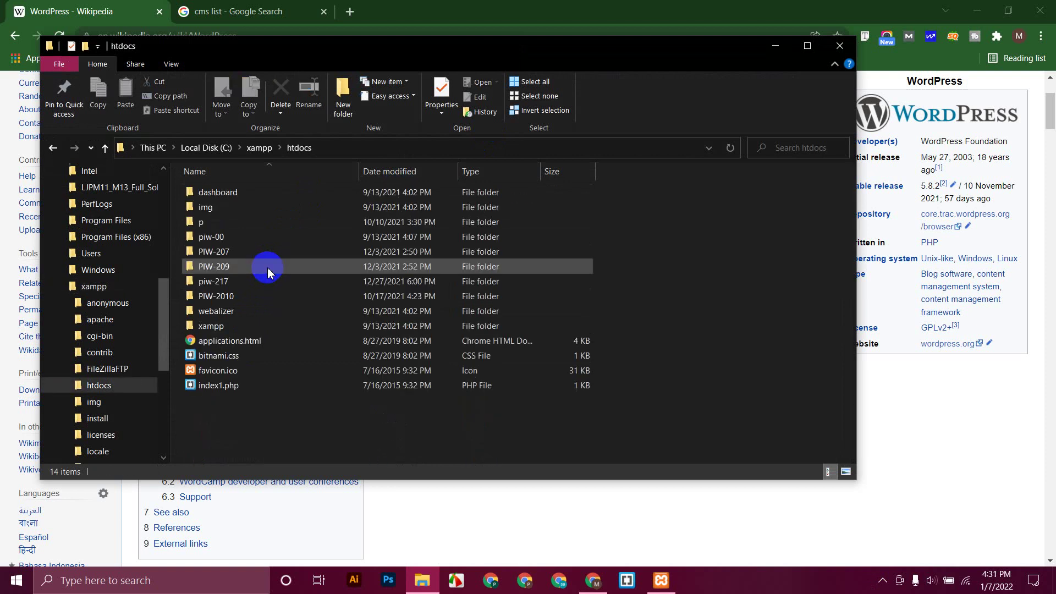
right_click(349, 413)
mouse_move(380, 378)
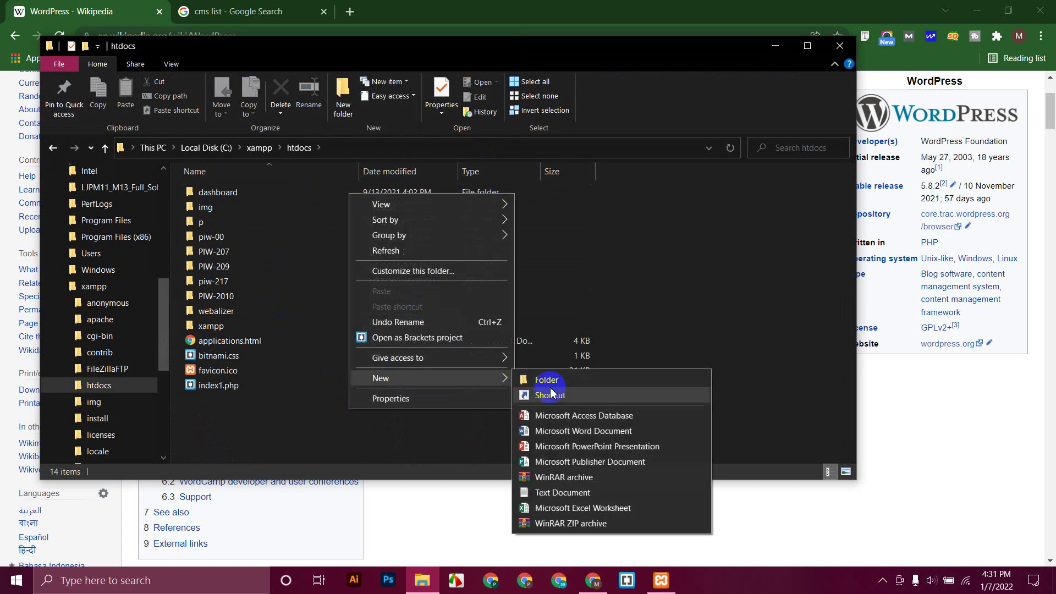
left_click(553, 382)
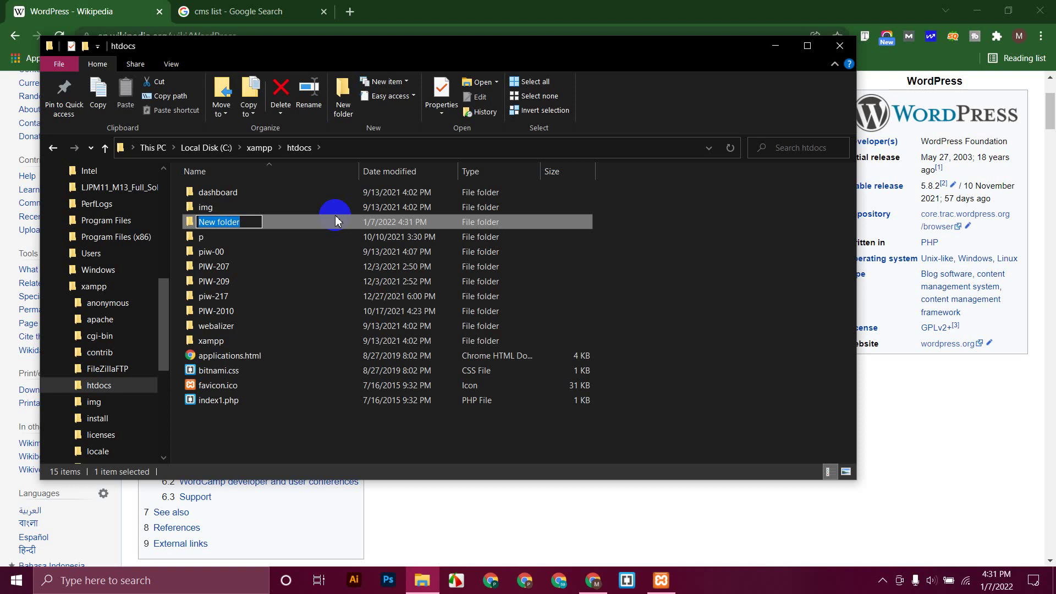
type("PI")
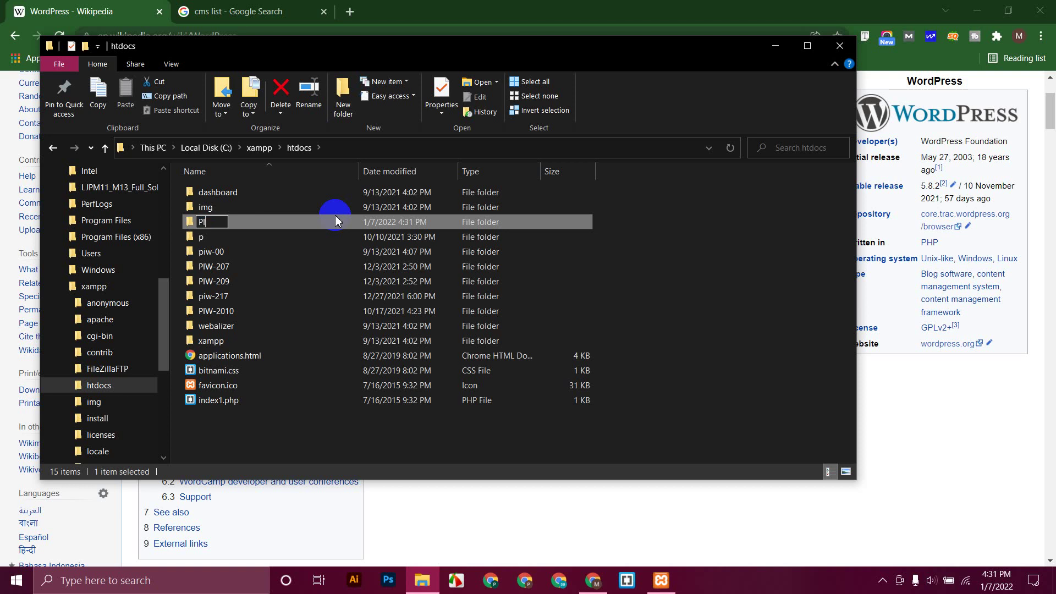
type("W-")
type("21")
type("8")
key("Return")
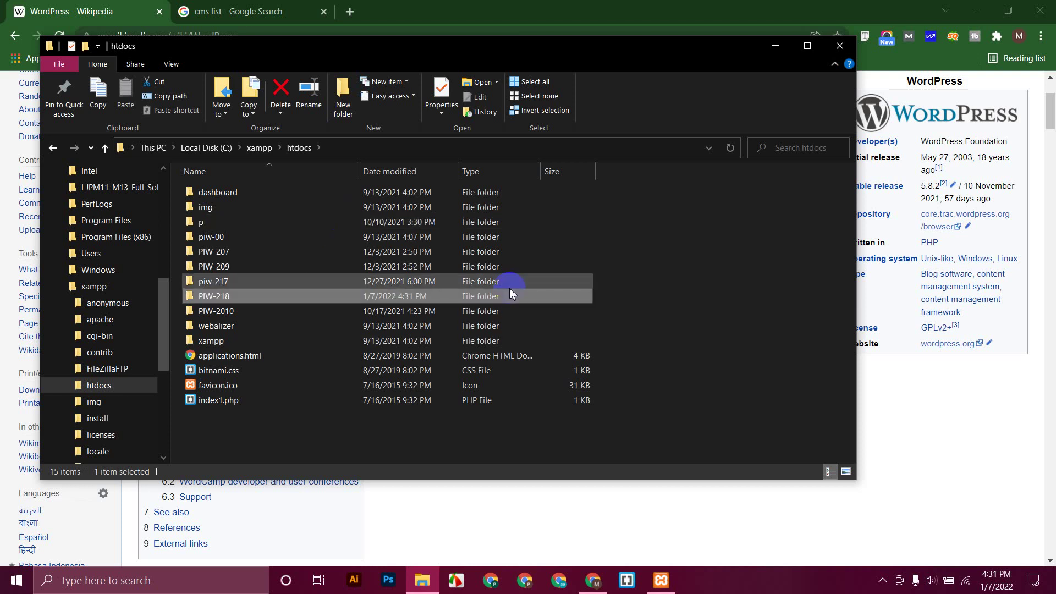
left_click(776, 46)
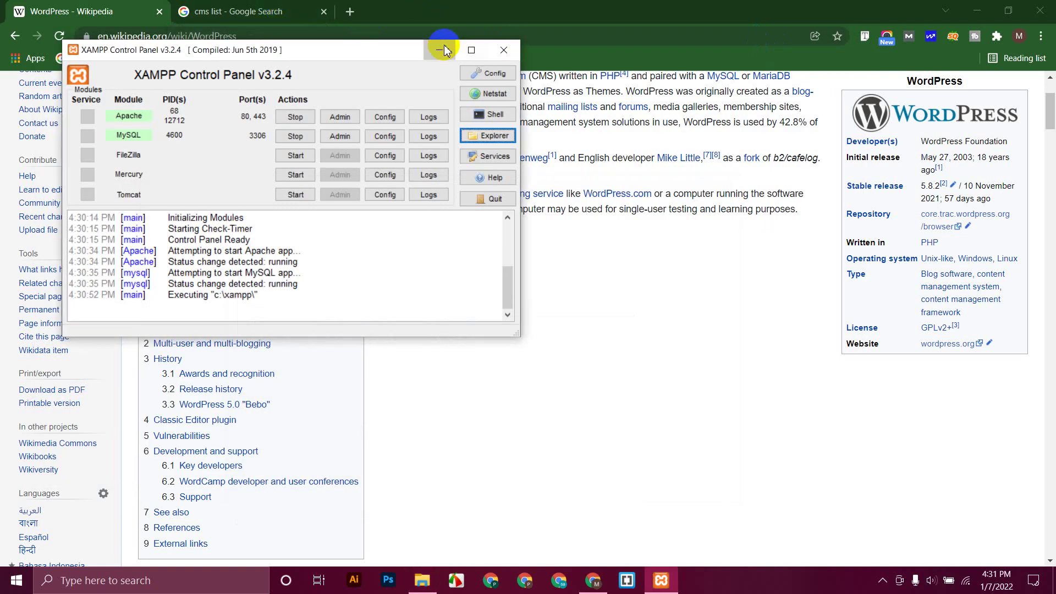
Step: Go to wordpress.org in Chrome
left_click(439, 50)
left_click(250, 7)
left_click(225, 37)
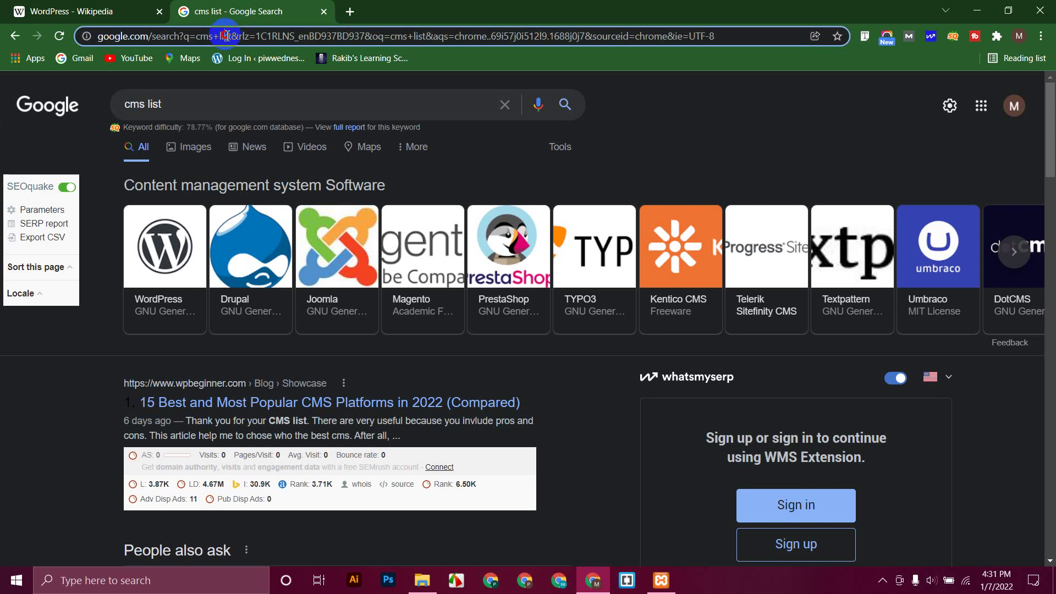
type("wor")
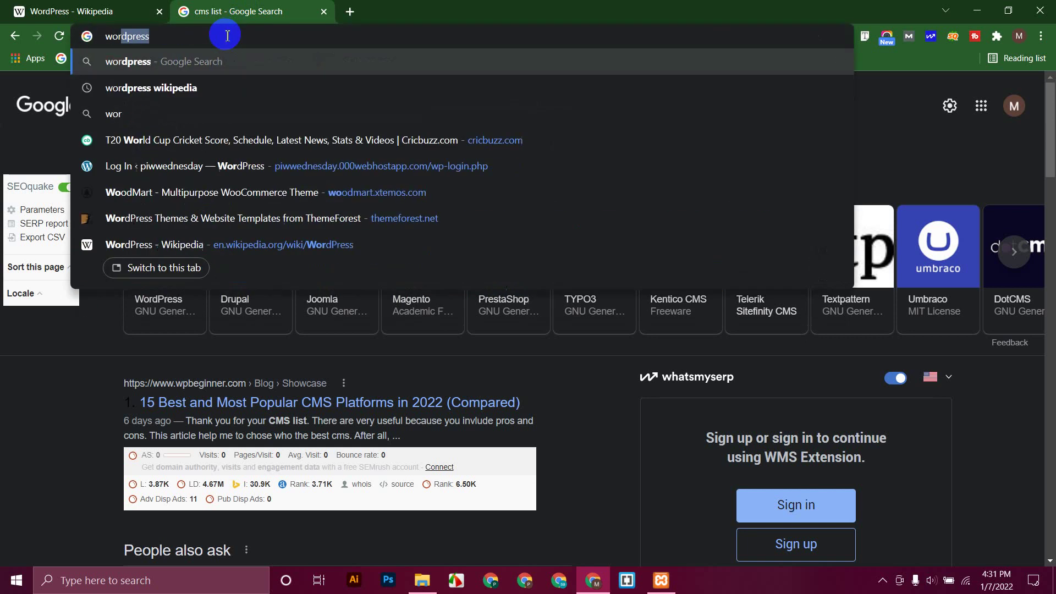
type("dpress.")
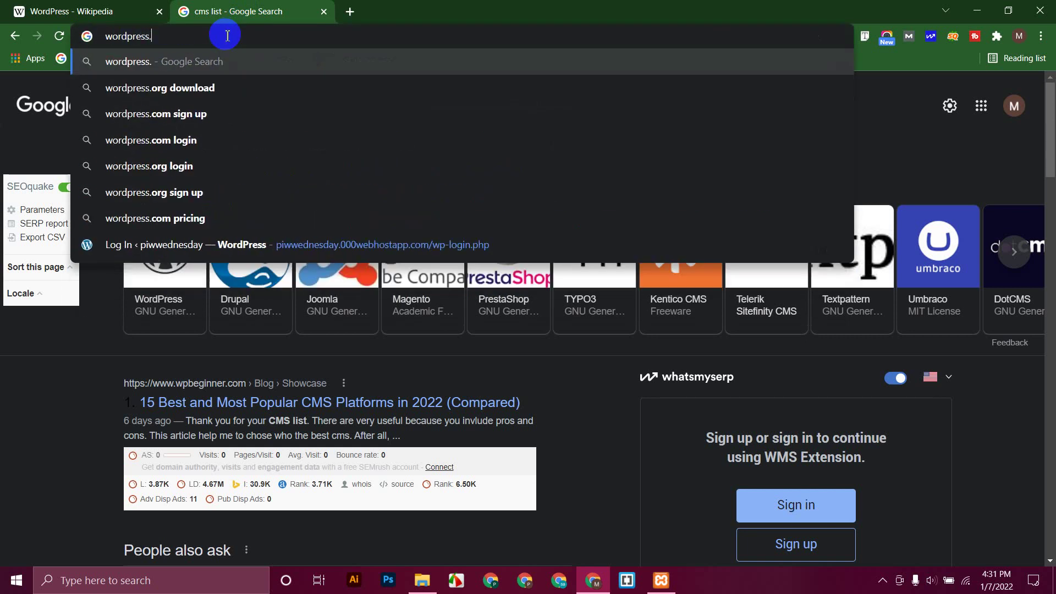
type("org")
key("Return")
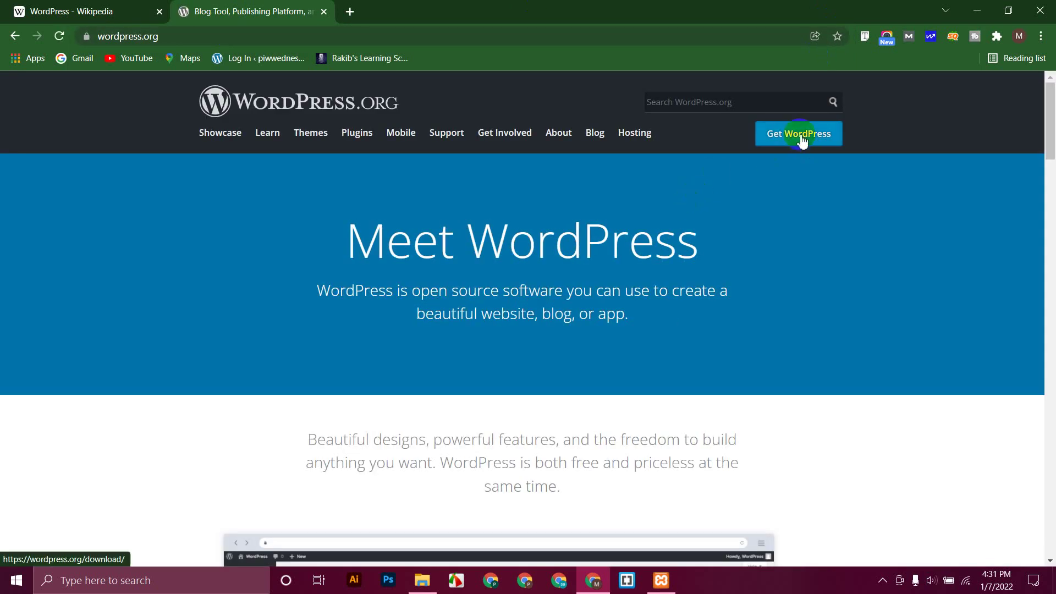
Step: Download WordPress 5.8.3 from the Get WordPress page
left_click(802, 141)
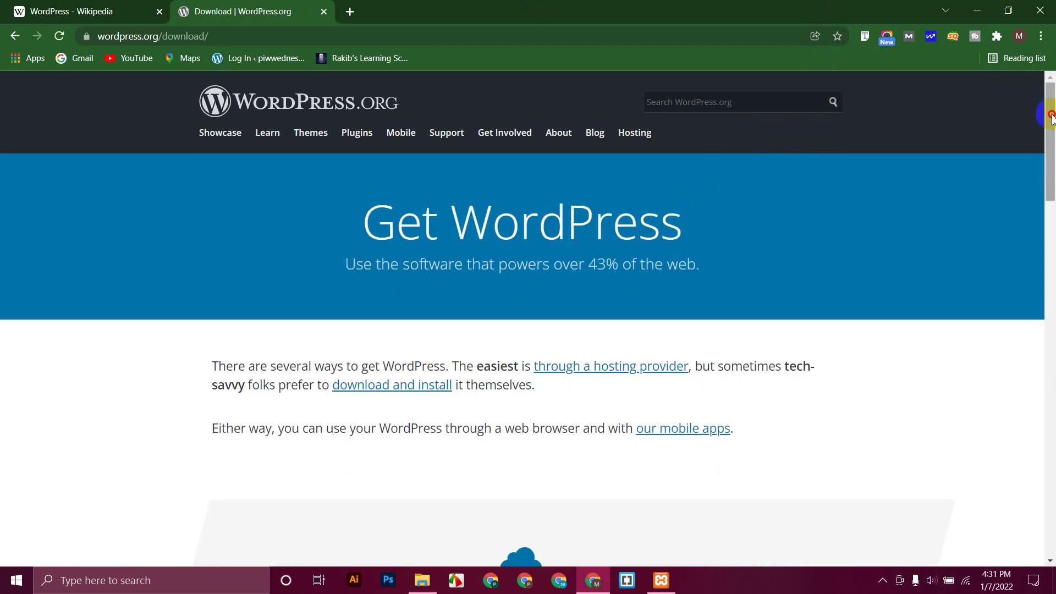
left_click_drag(1049, 143, 1049, 340)
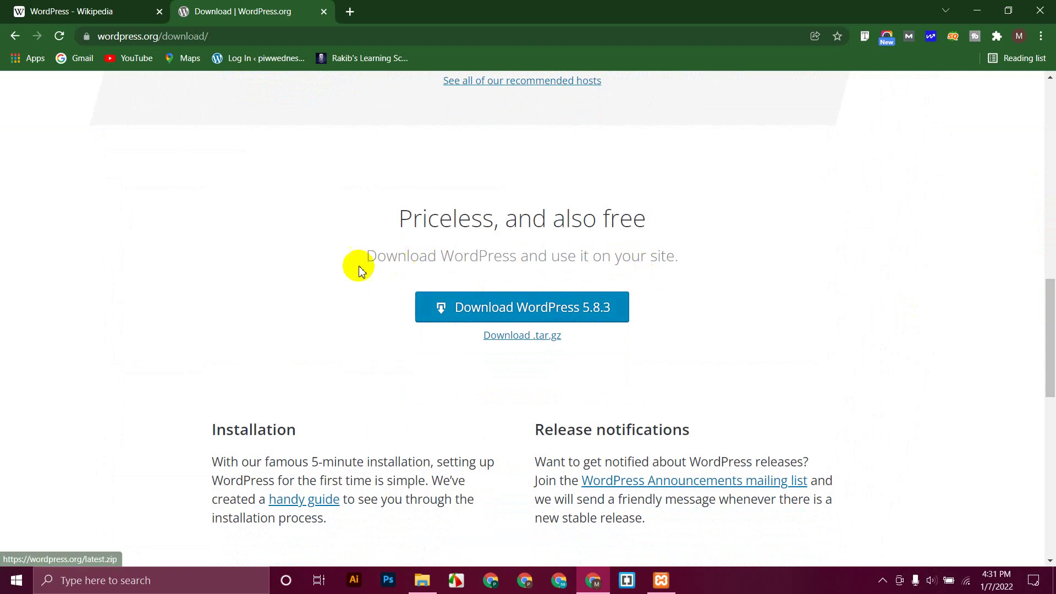
left_click(528, 309)
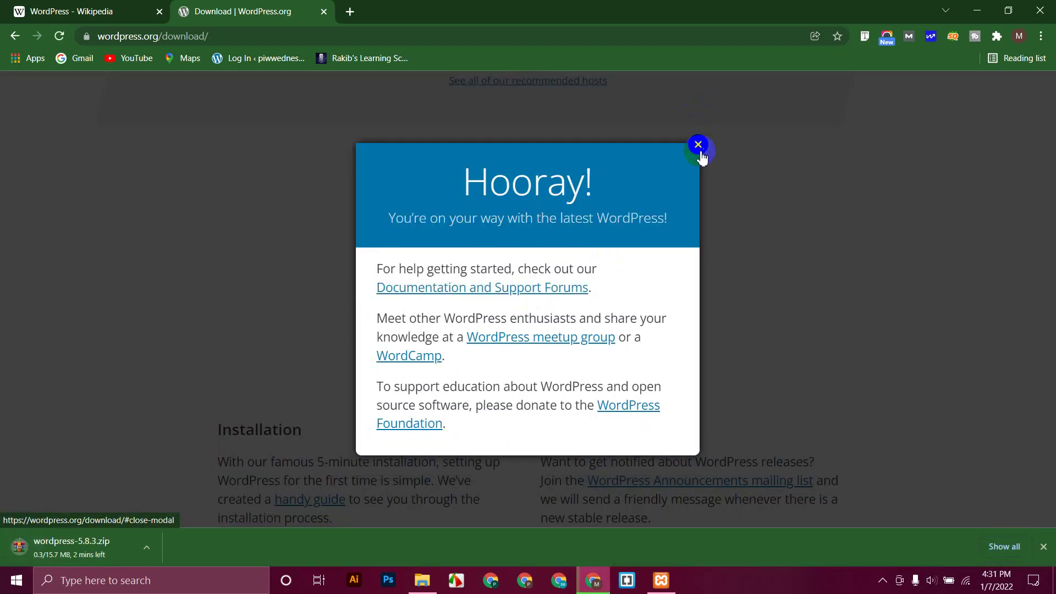
left_click(700, 145)
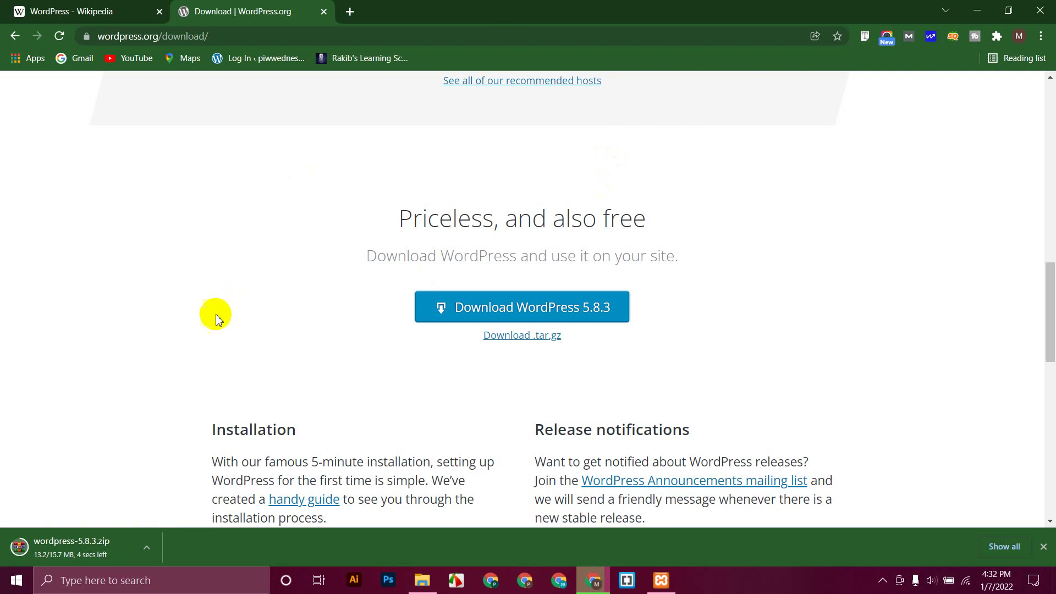
Step: Show the finished wordpress-5.8.3.zip download in its Downloads folder
left_click(147, 549)
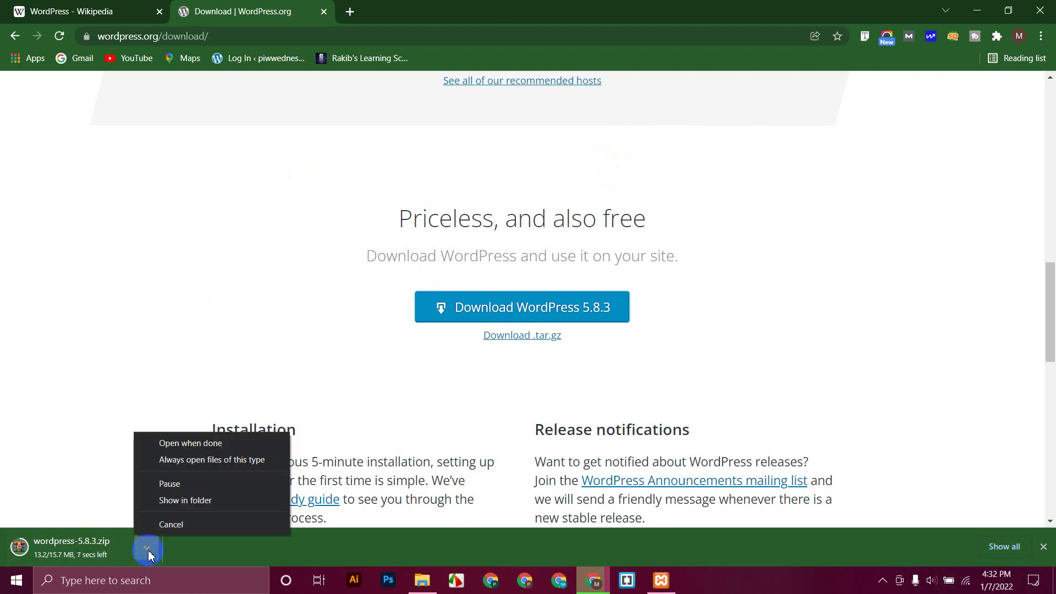
left_click(98, 487)
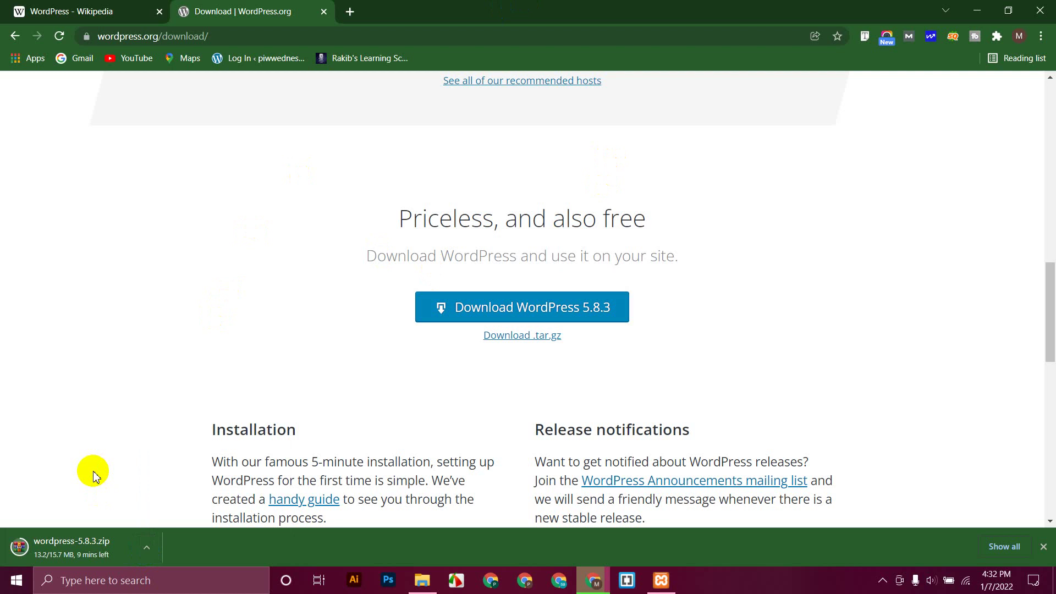
left_click(157, 551)
left_click(156, 552)
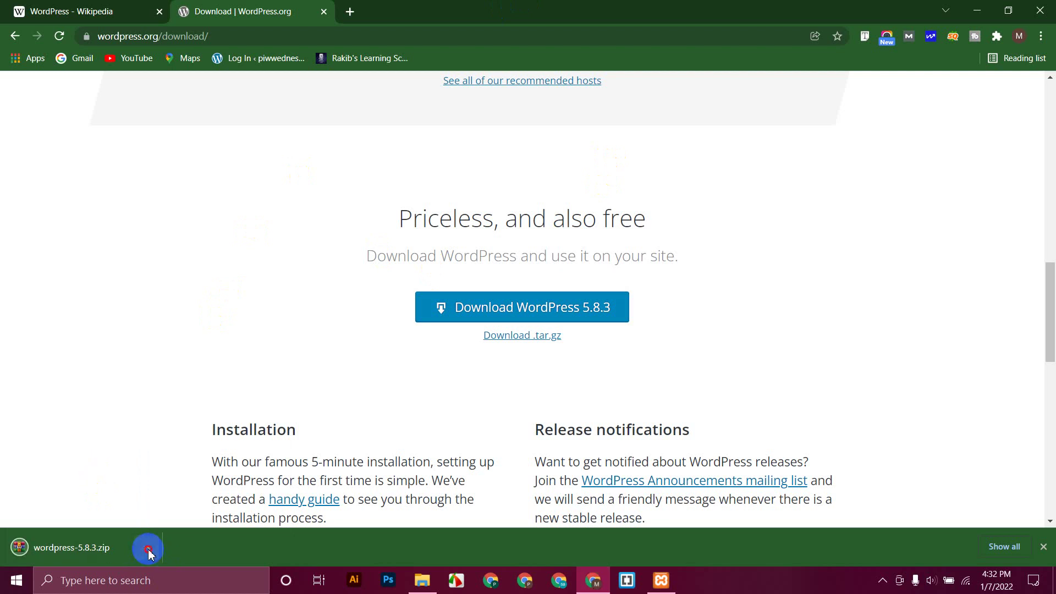
left_click(184, 500)
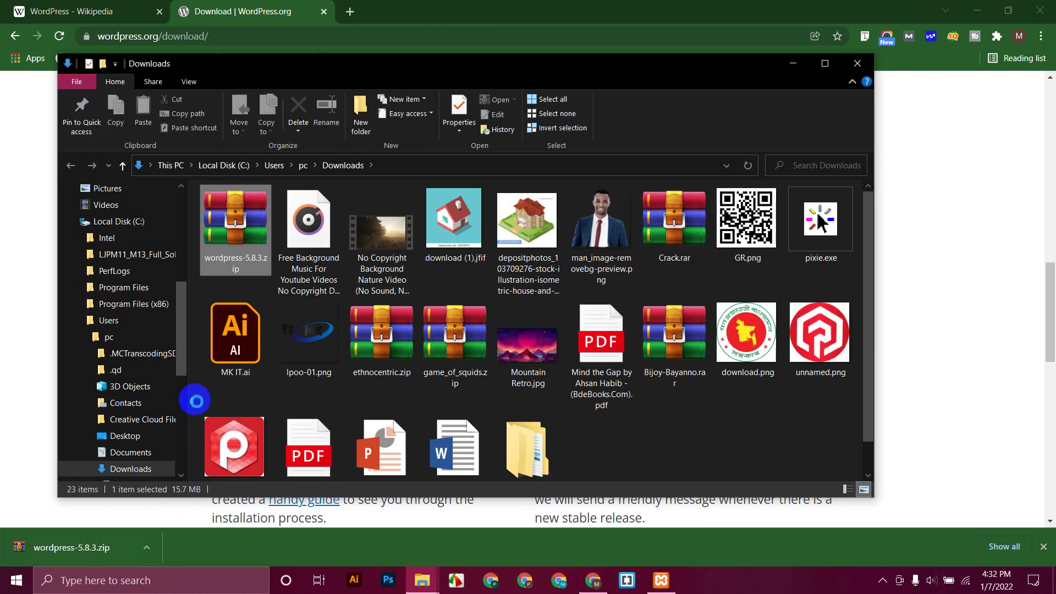
left_click(237, 246)
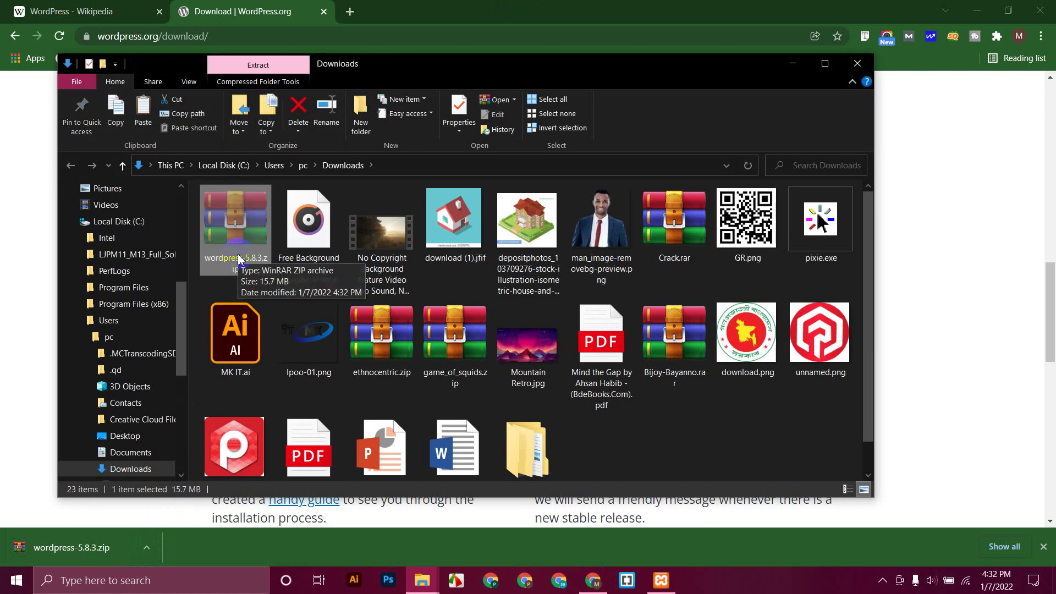
Step: Copy wordpress-5.8.3.zip into C:\xampp\htdocs\PIW-218
left_click(162, 256)
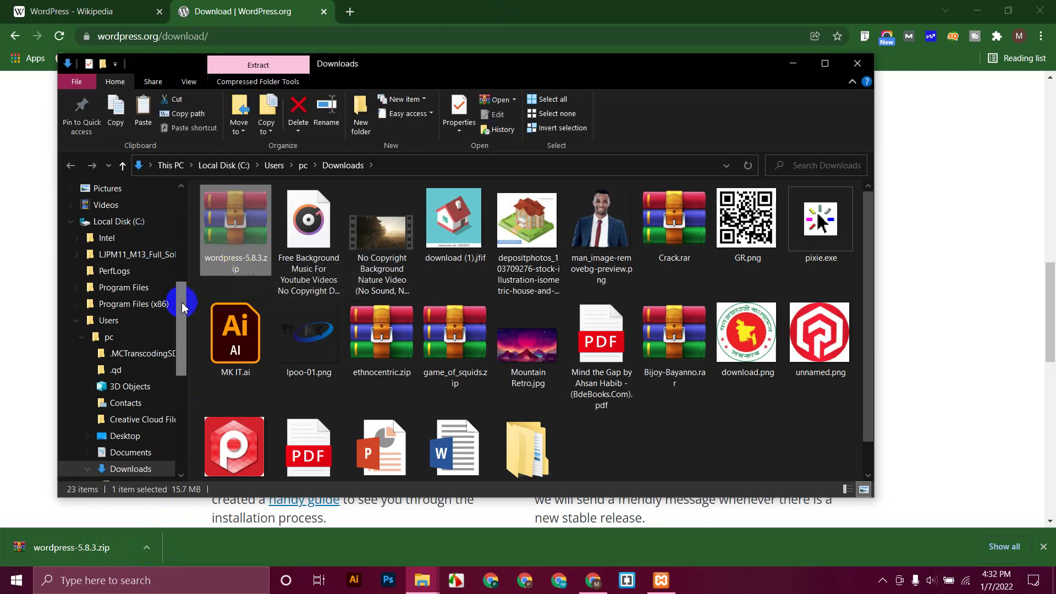
left_click_drag(181, 302, 181, 247)
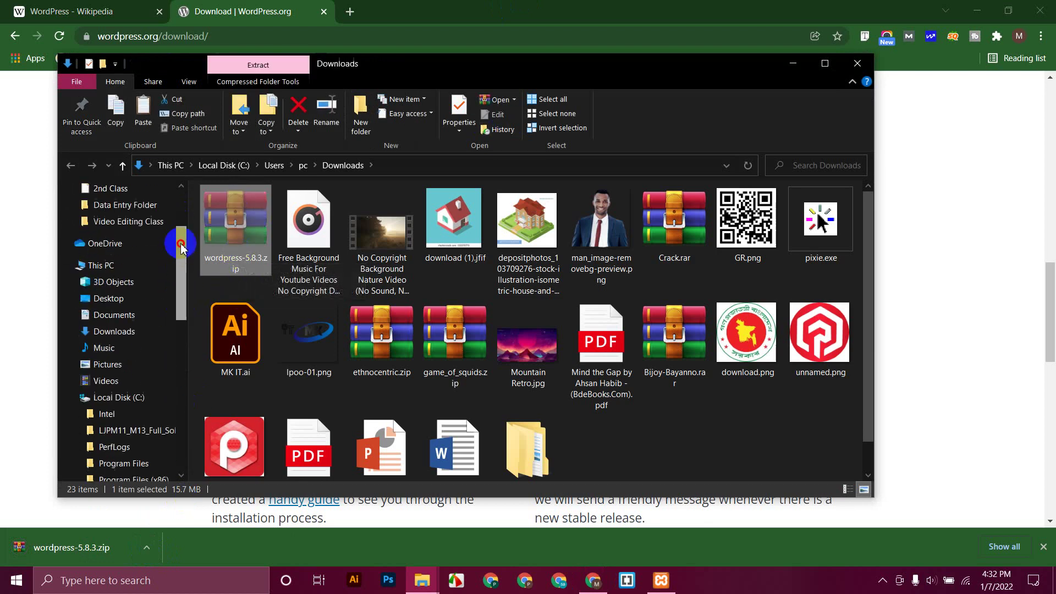
left_click(102, 265)
left_click(317, 352)
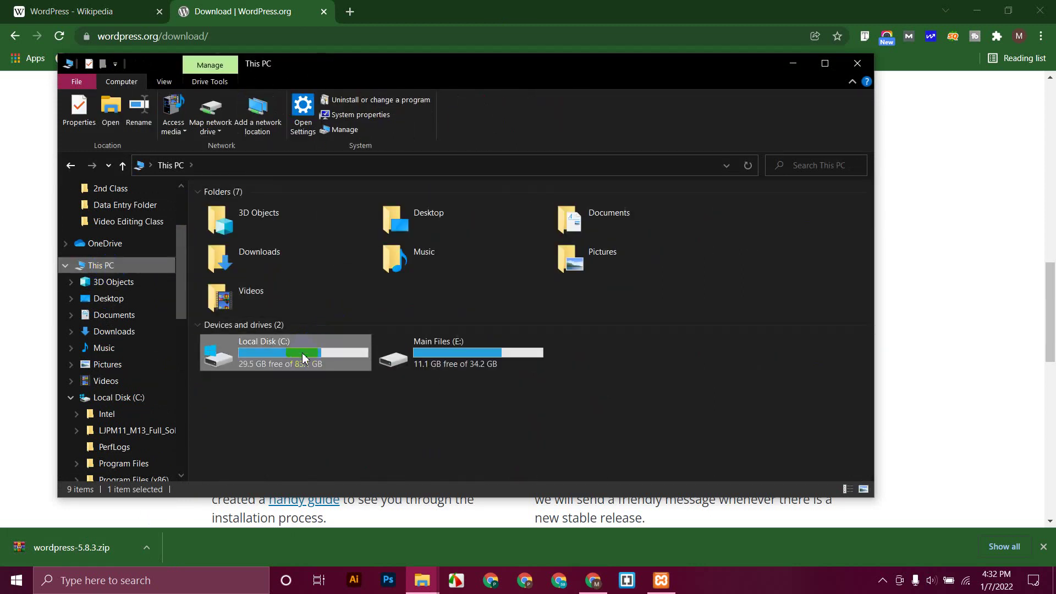
mouse_move(302, 355)
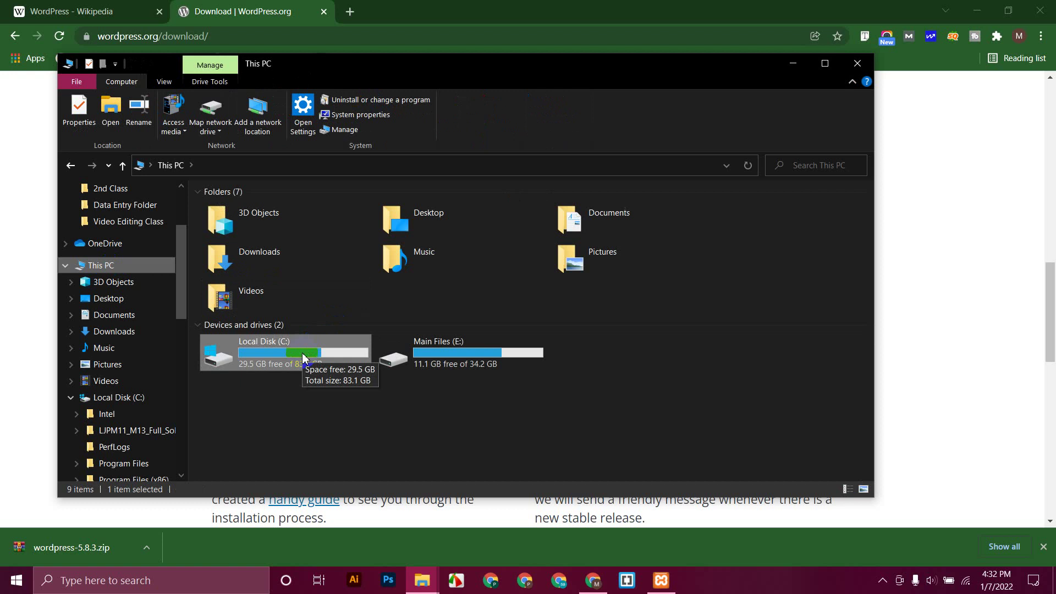
left_click(292, 353)
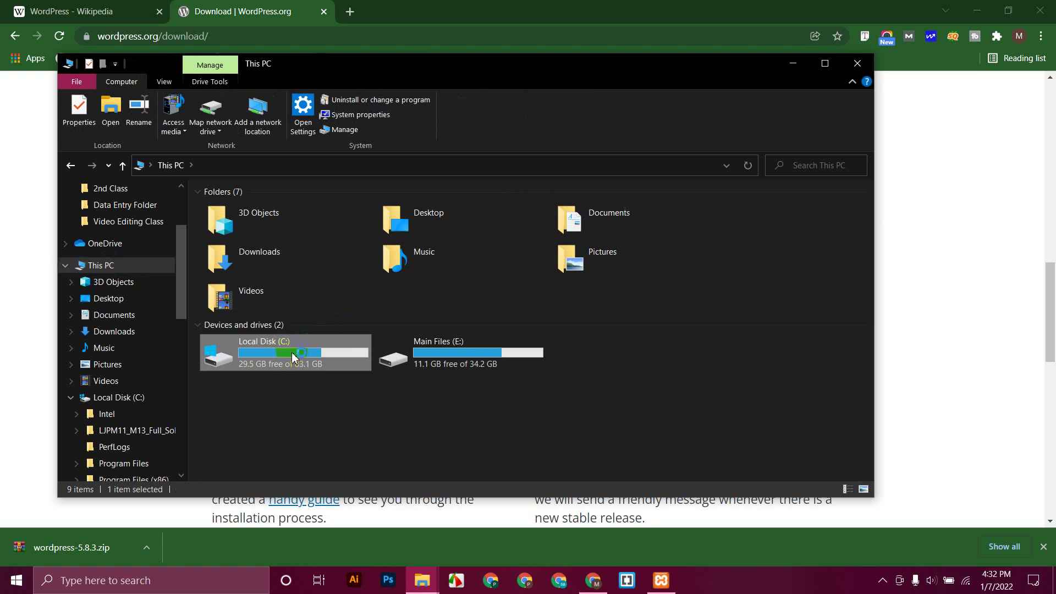
double_click(292, 352)
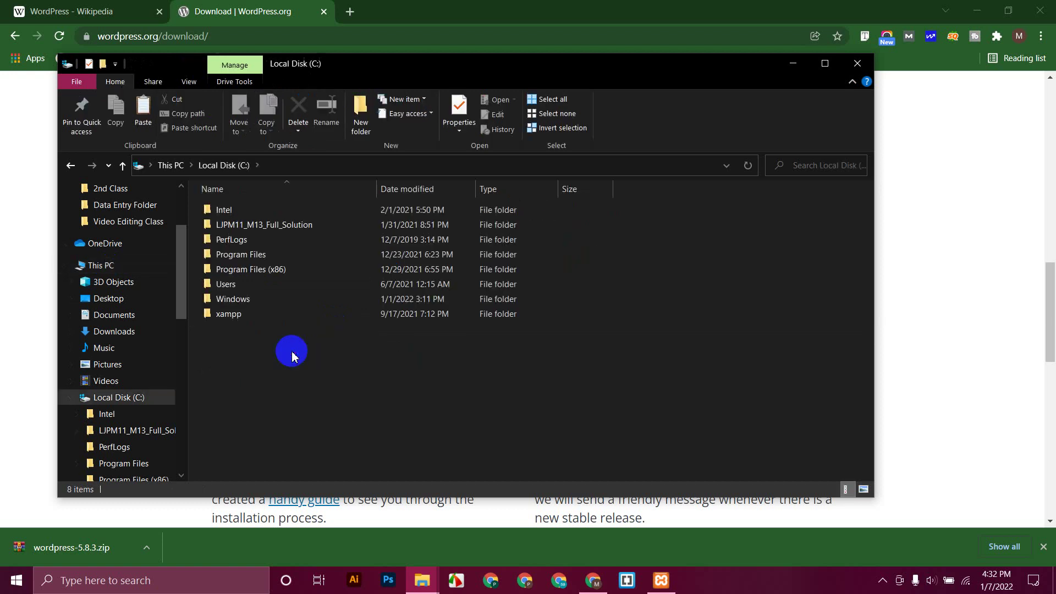
double_click(267, 314)
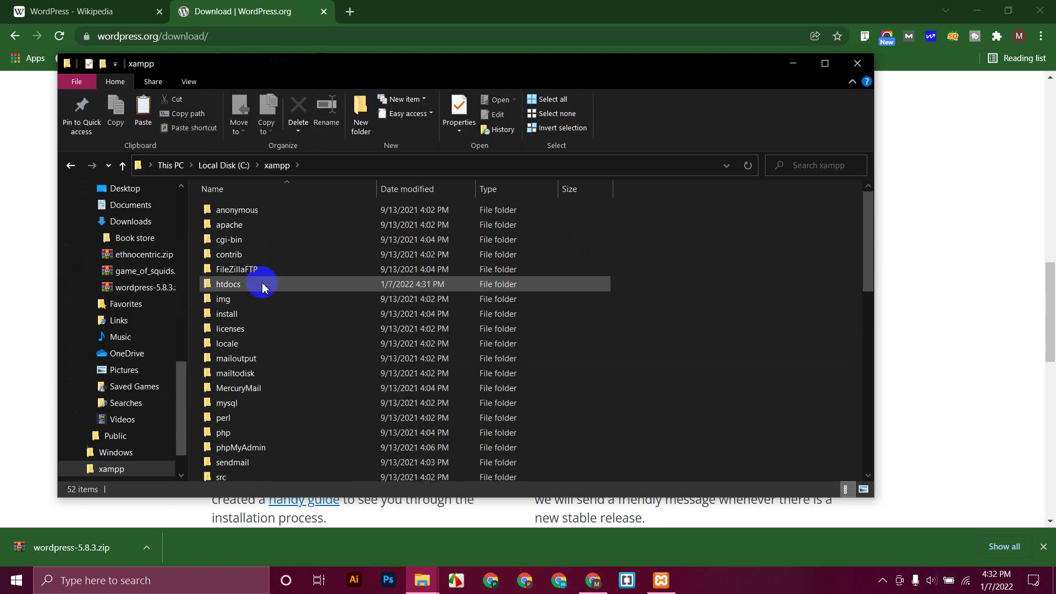
double_click(263, 285)
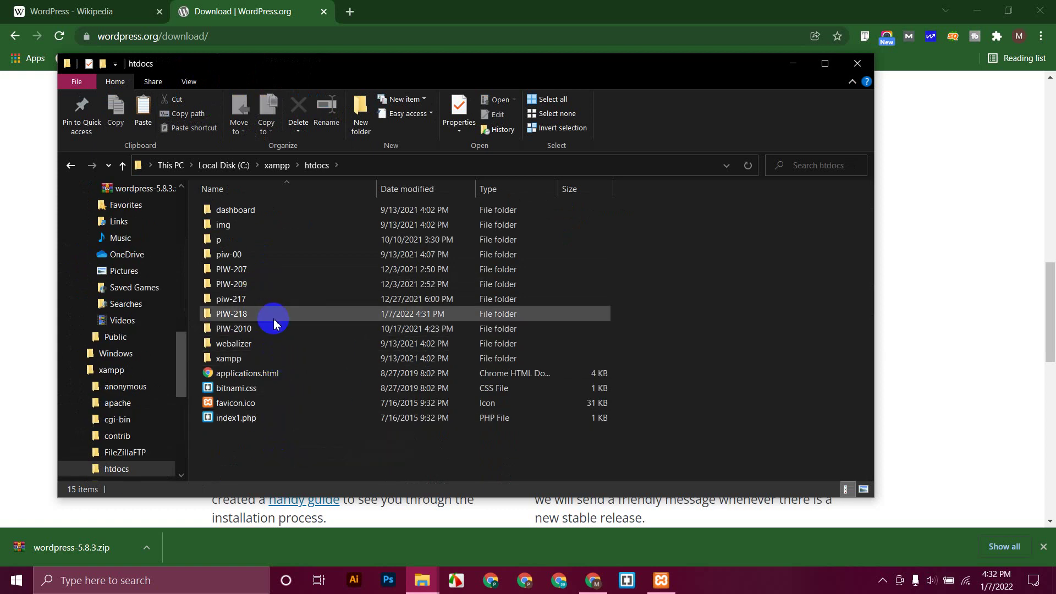
double_click(273, 318)
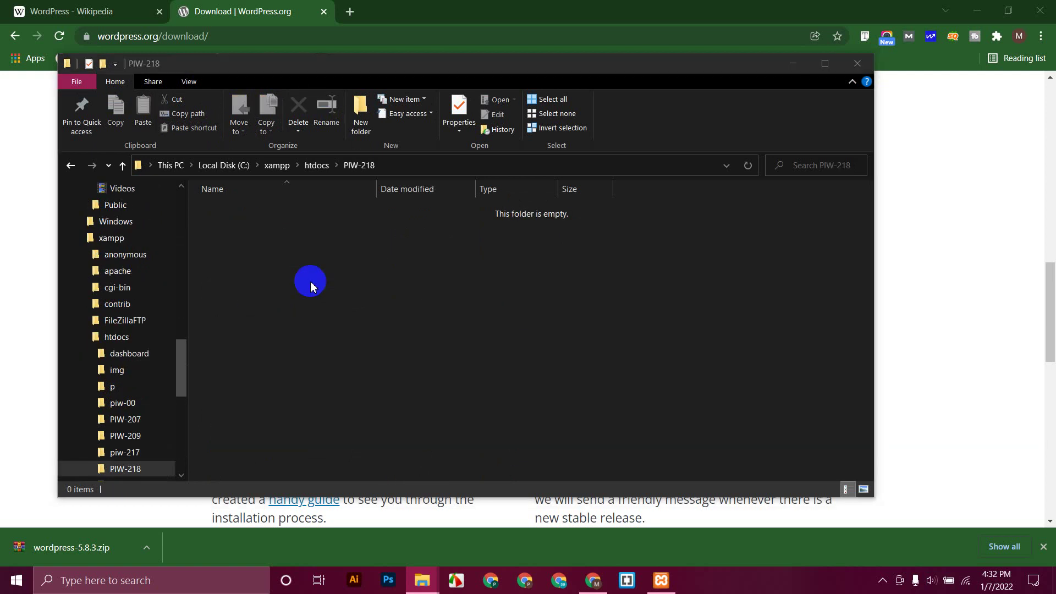
key("ctrl+v")
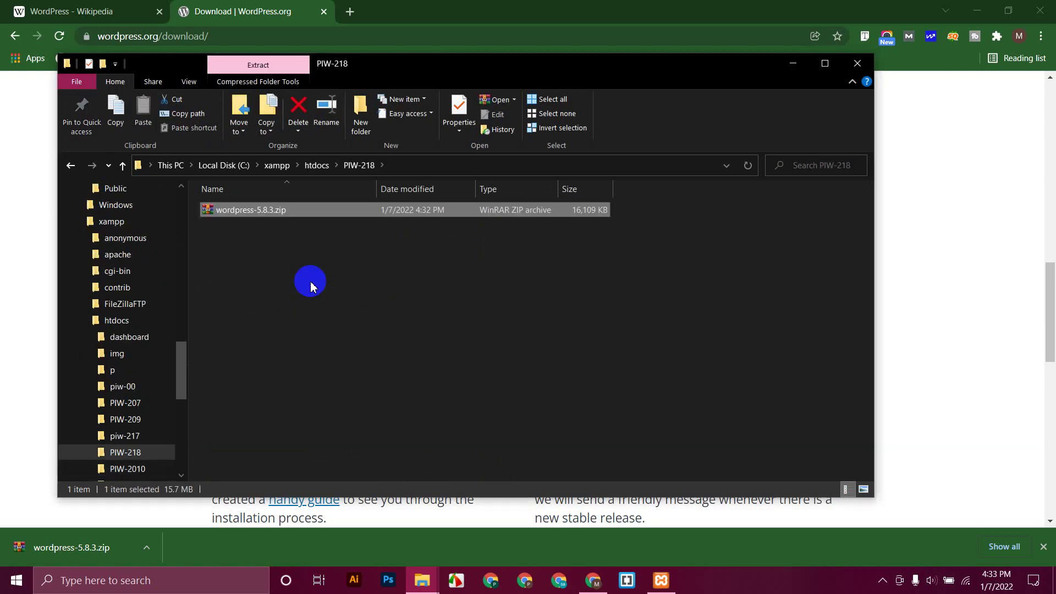
Step: Extract the zip with Extract Here, producing a wordpress folder in PIW-218
left_click(332, 253)
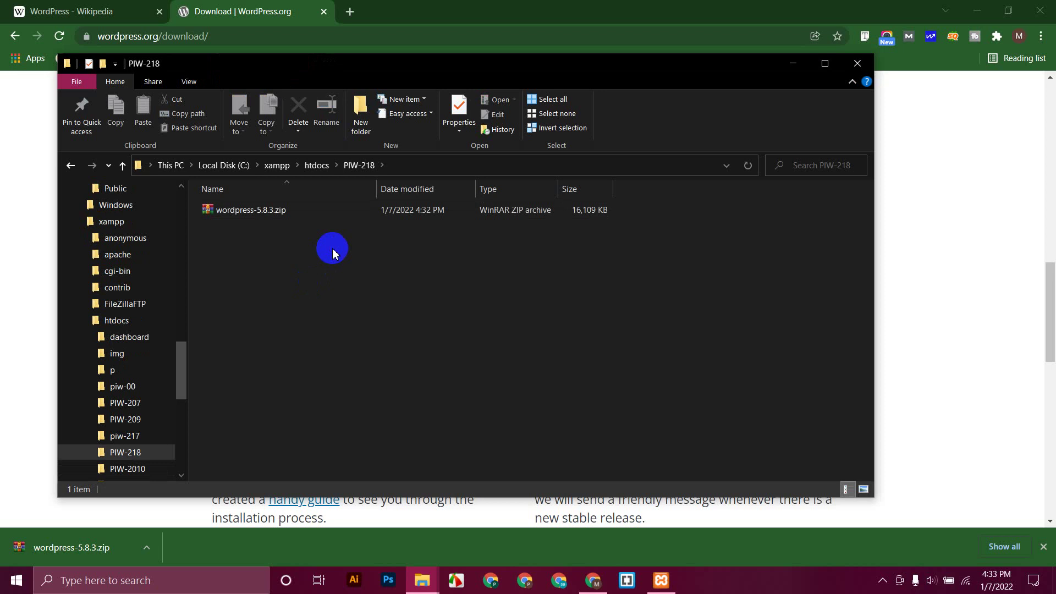
left_click(309, 216)
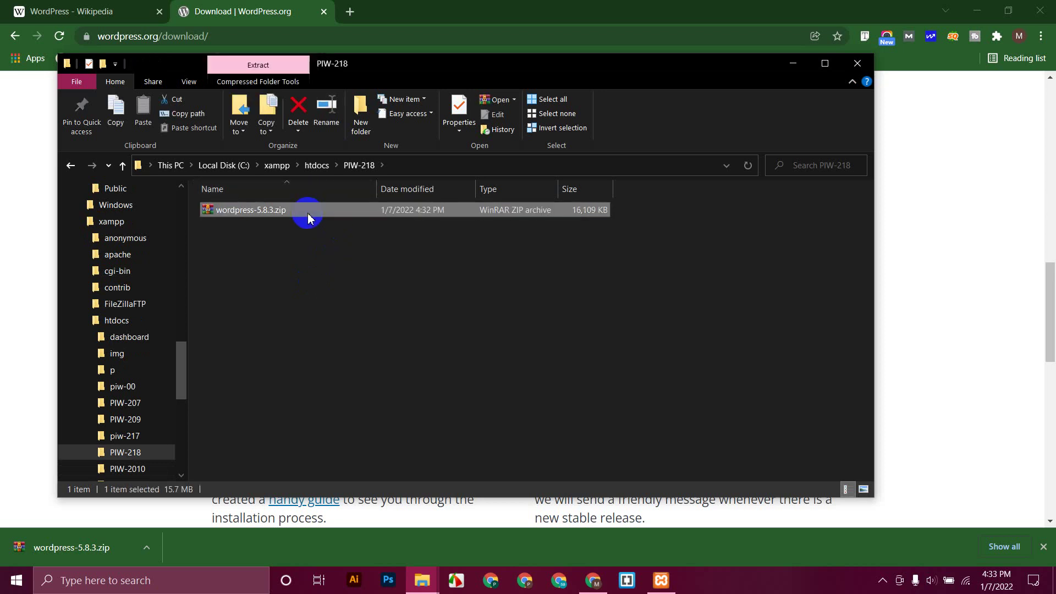
right_click(308, 216)
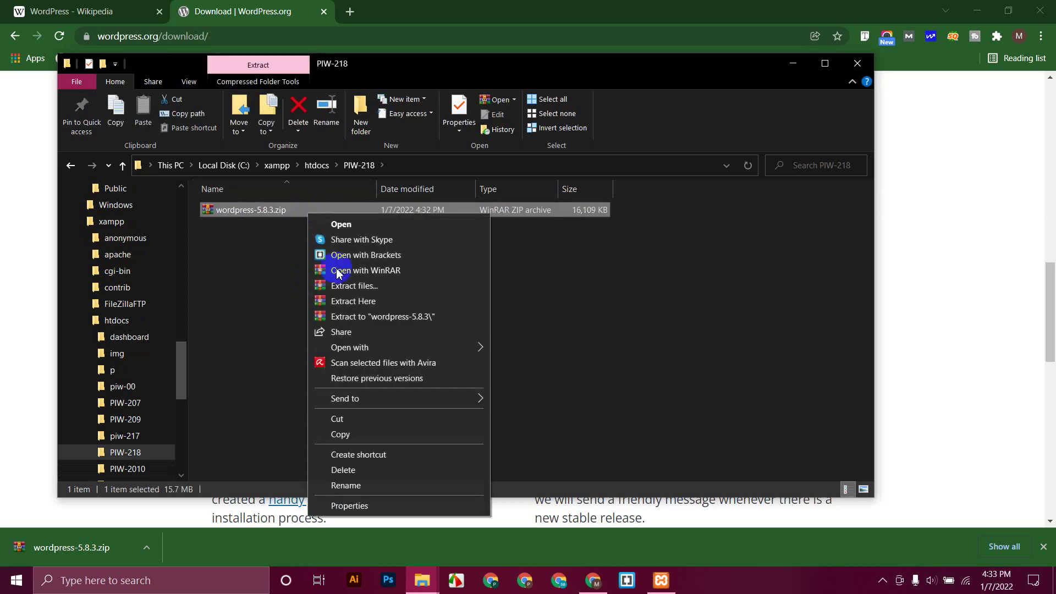
left_click(366, 303)
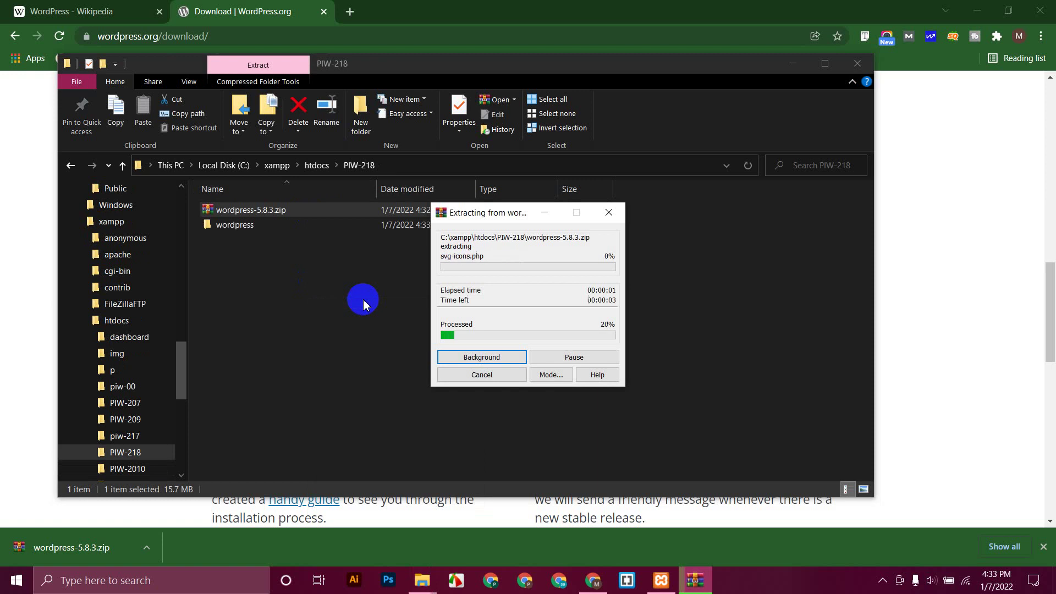
left_click(824, 64)
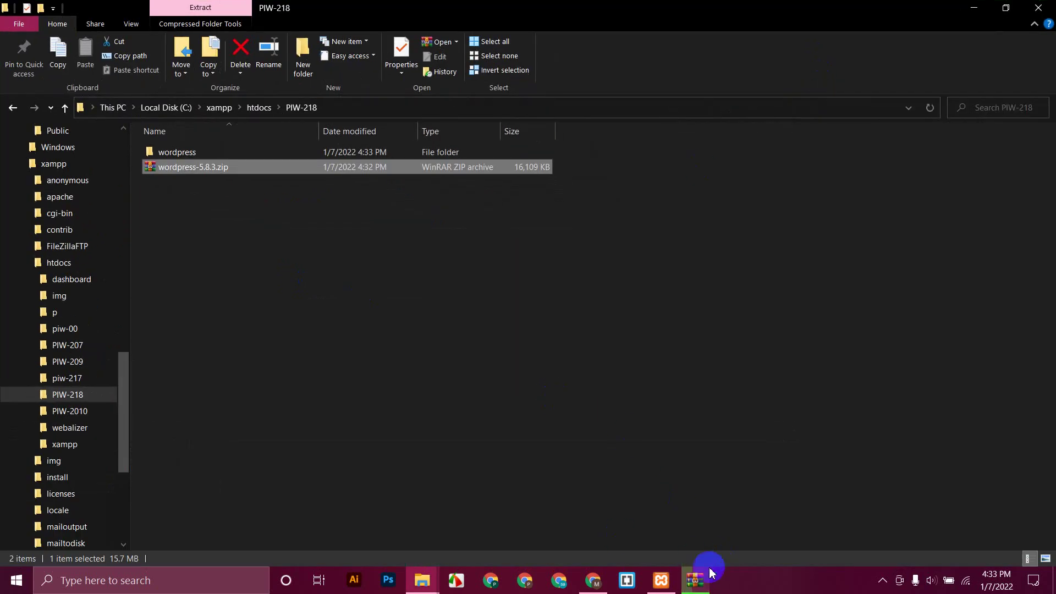
left_click(696, 583)
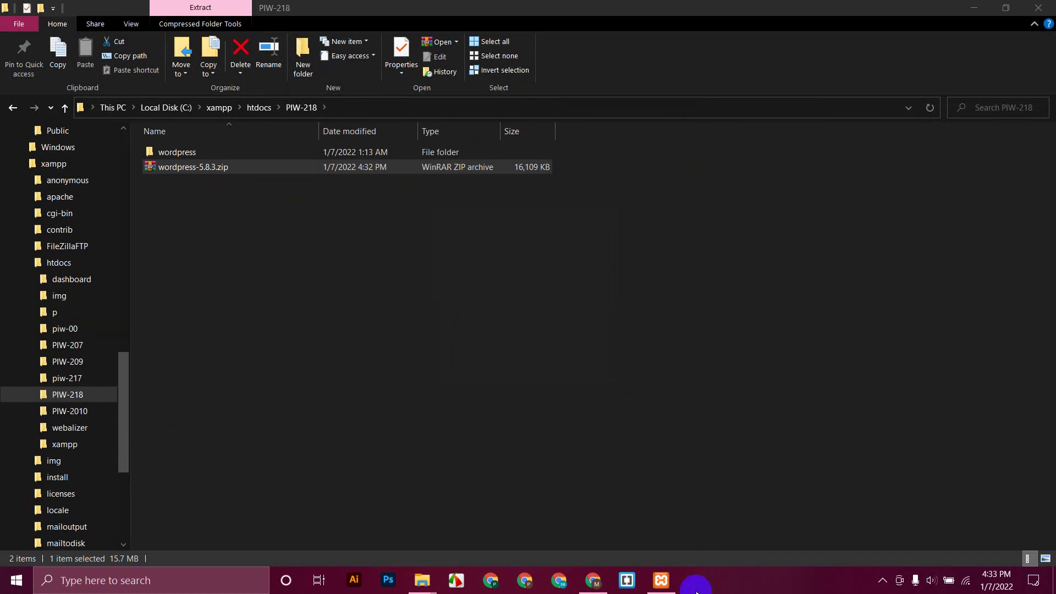
Step: Move all files from the extracted wordpress folder up into PIW-218
double_click(246, 152)
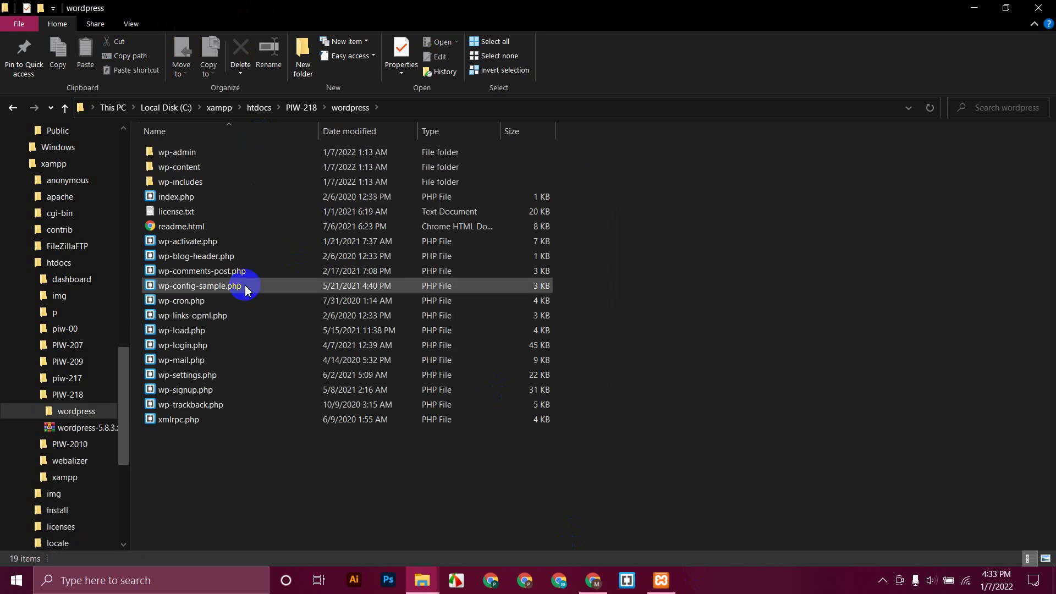
mouse_move(162, 470)
left_mouse_down()
mouse_move(217, 266)
mouse_move(271, 152)
left_mouse_up()
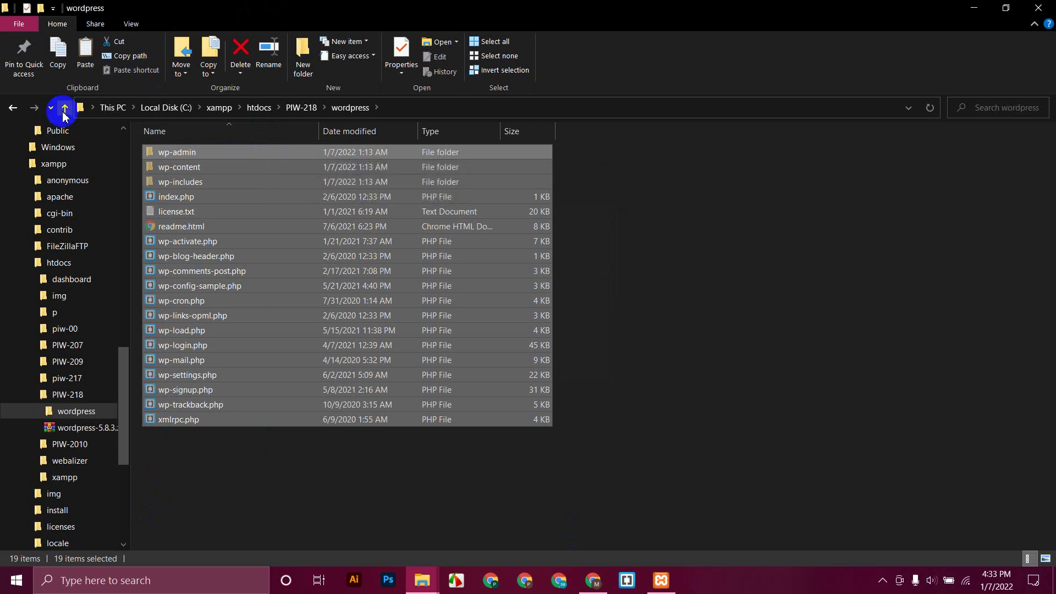
left_click(64, 108)
left_click(268, 347)
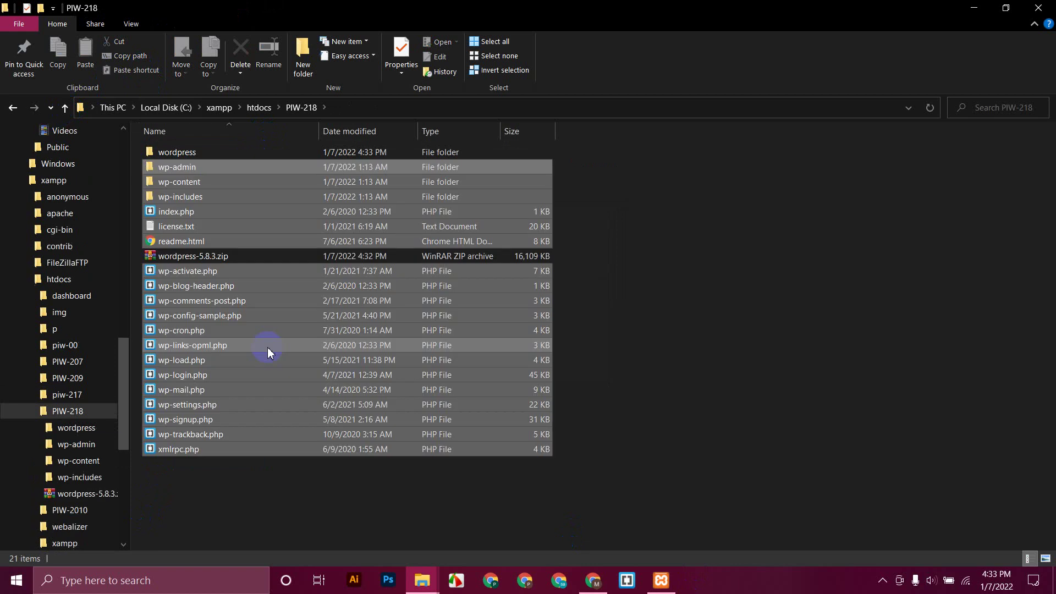
Step: Delete the empty wordpress folder and wordpress-5.8.3.zip, then switch back to Chrome
left_click(219, 256)
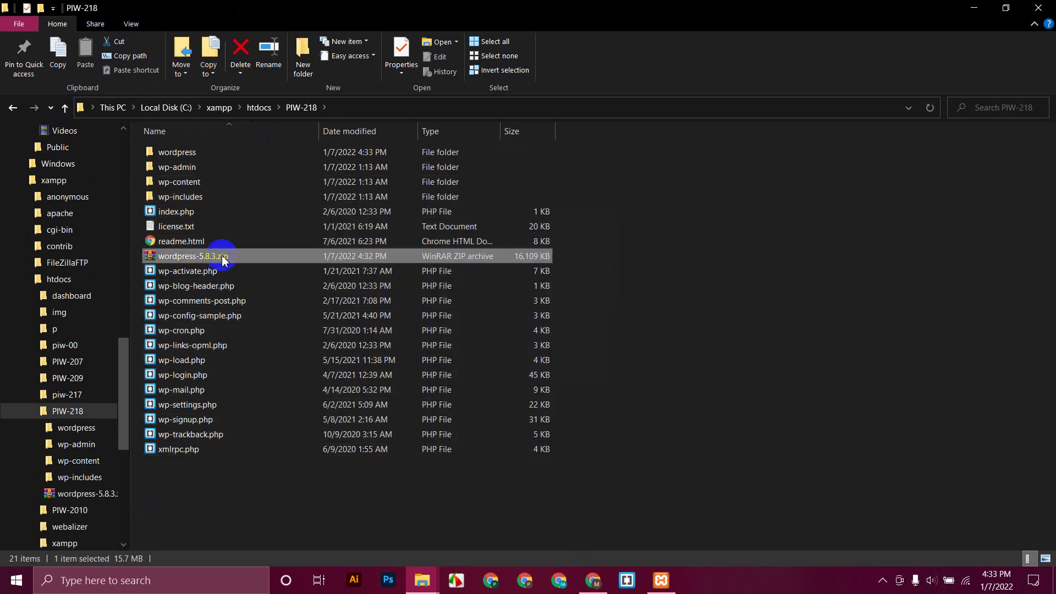
left_click(197, 154, "ctrl")
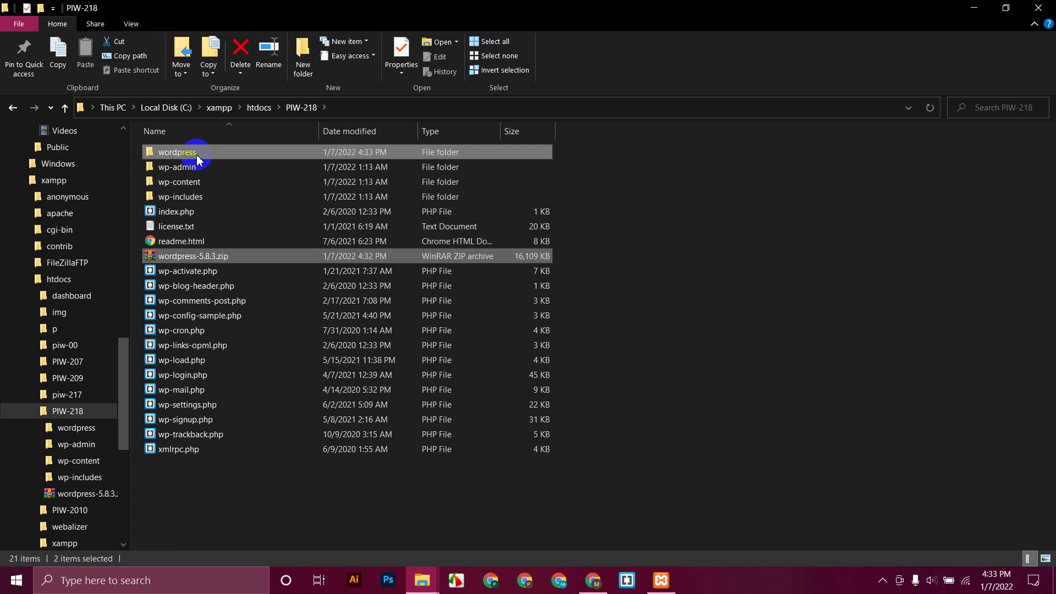
key("Delete")
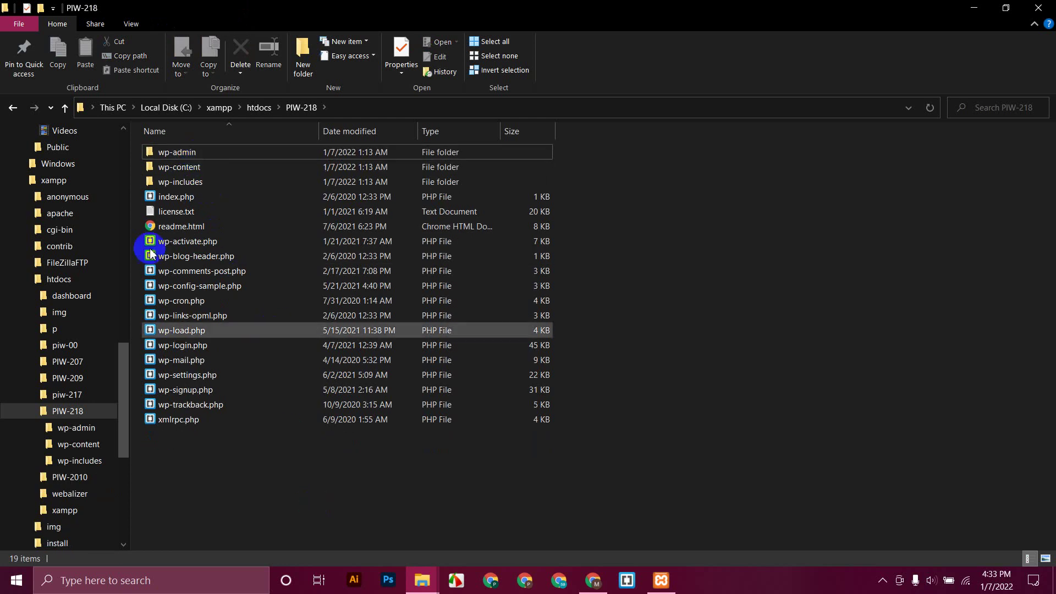
left_click(66, 108)
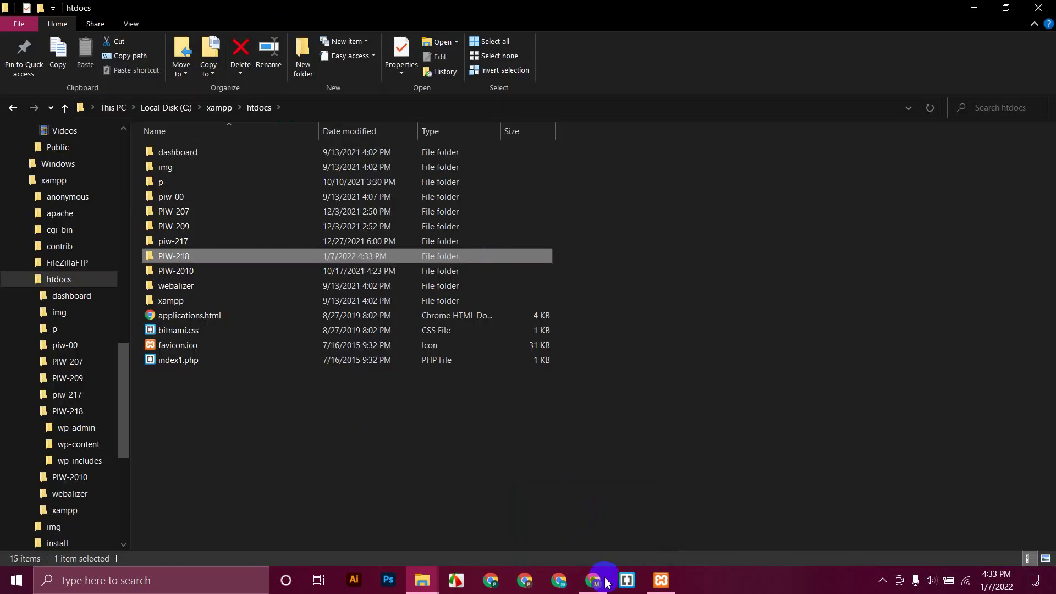
left_click(593, 580)
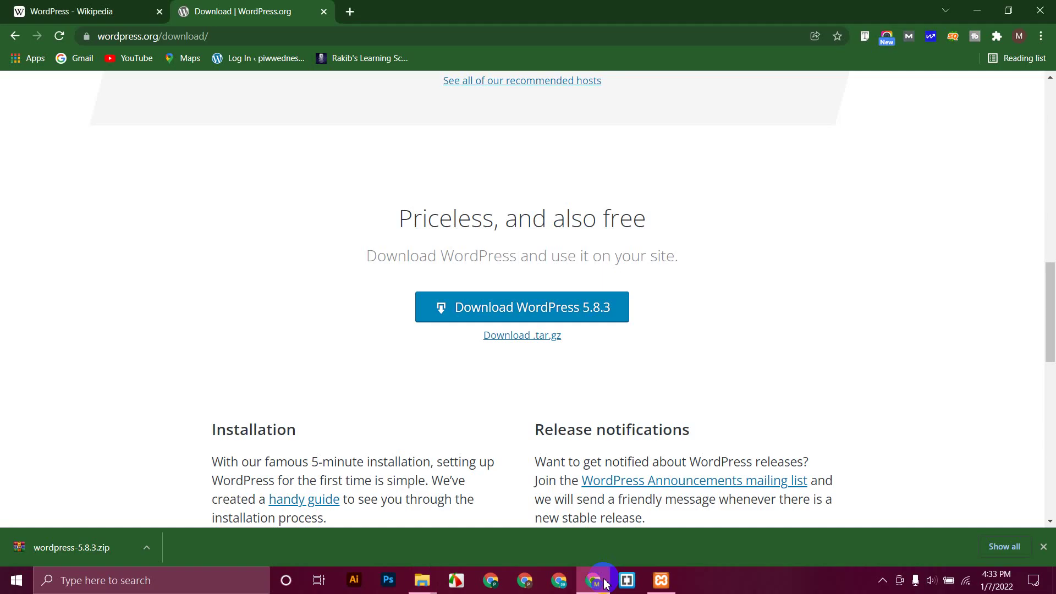
Step: Close the download tab and downloads bar, and load localhost's Index of / listing
left_click(323, 12)
double_click(283, 34)
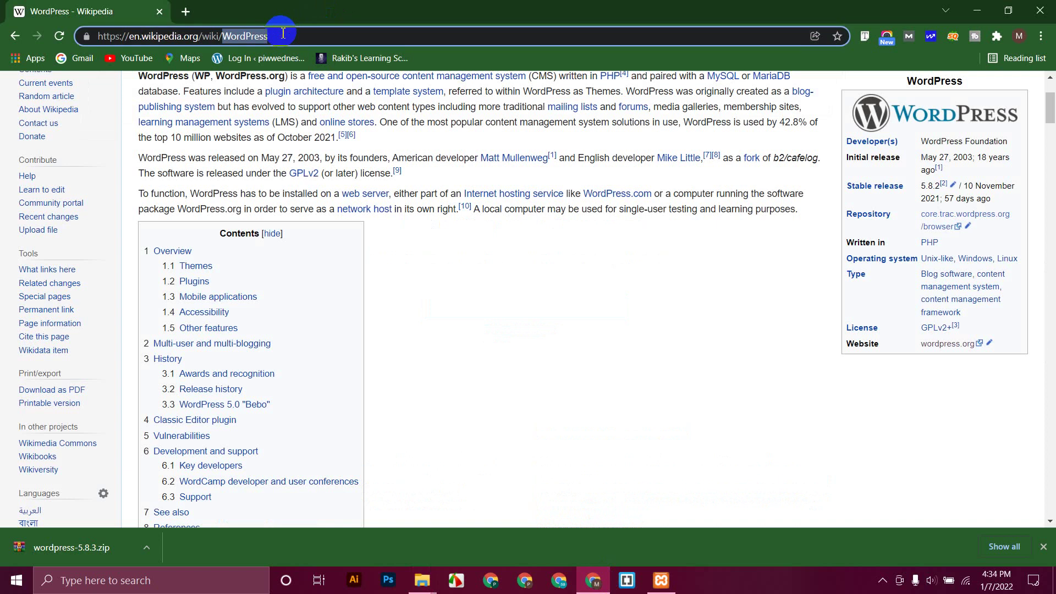
left_click(284, 35)
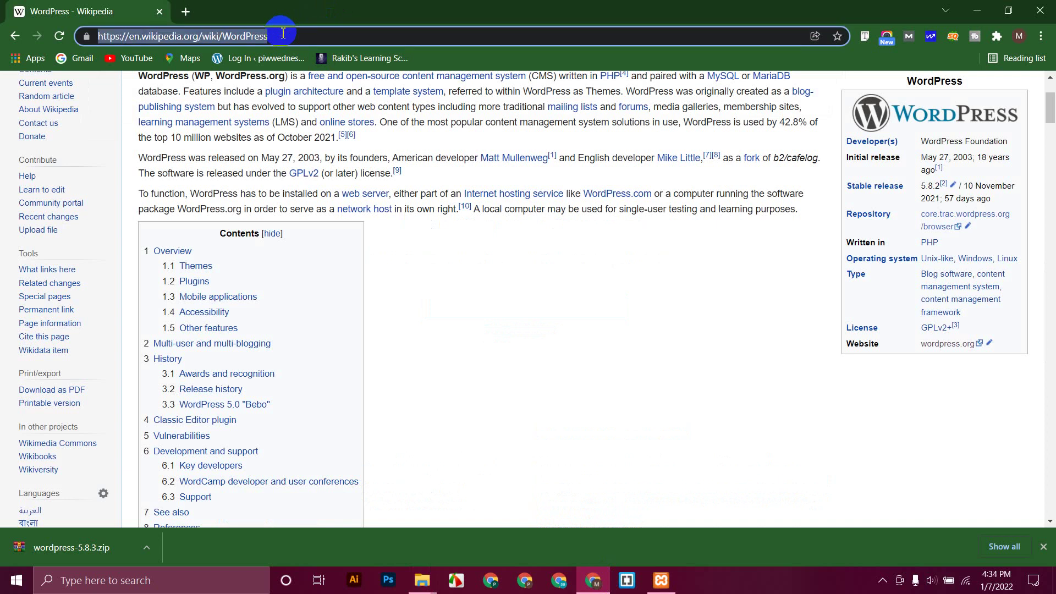
type("localho")
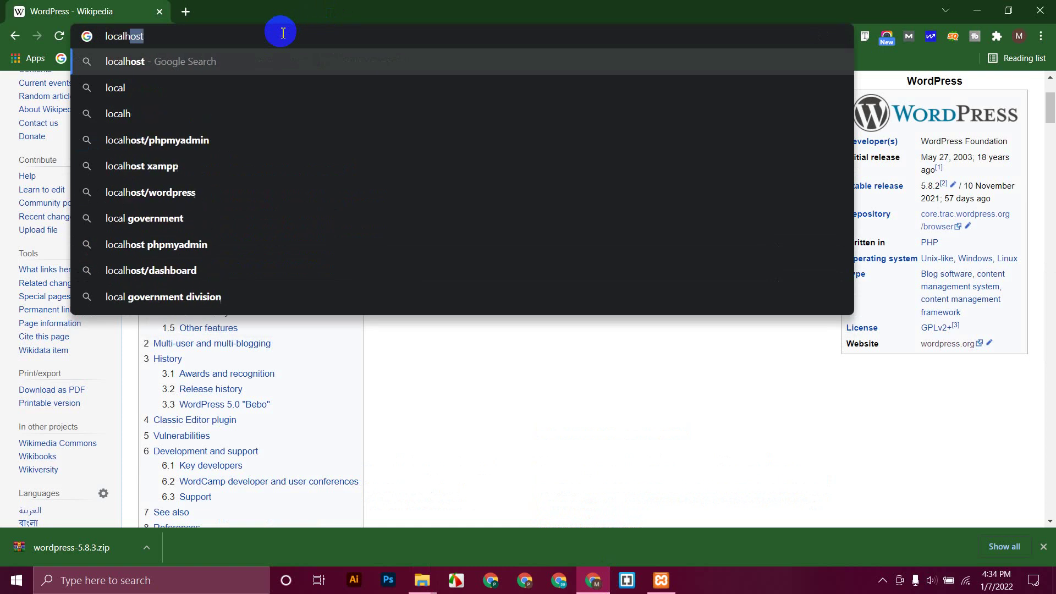
type("st")
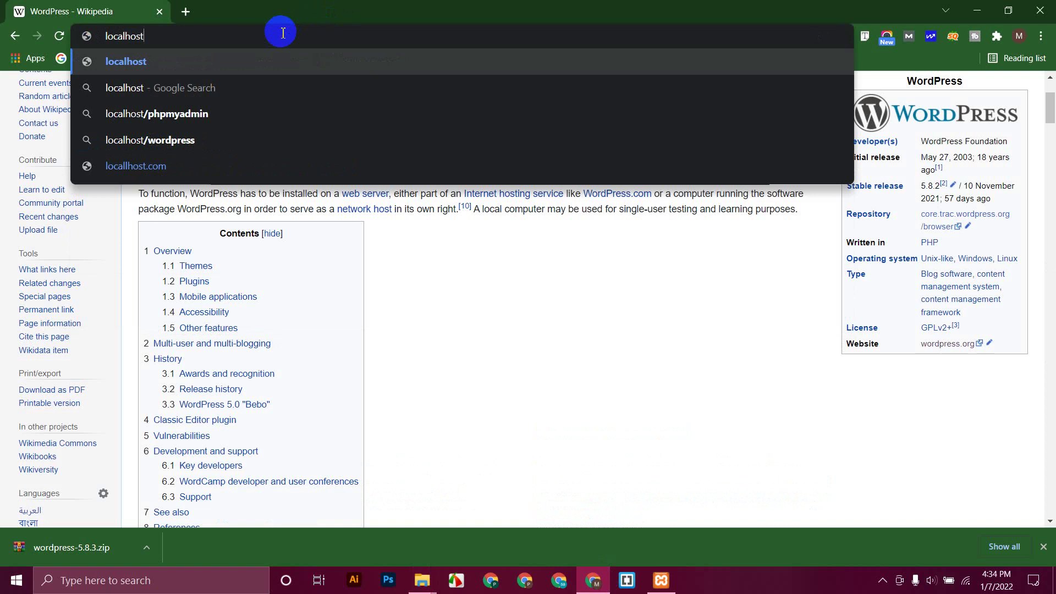
left_click(1047, 548)
left_click(230, 39)
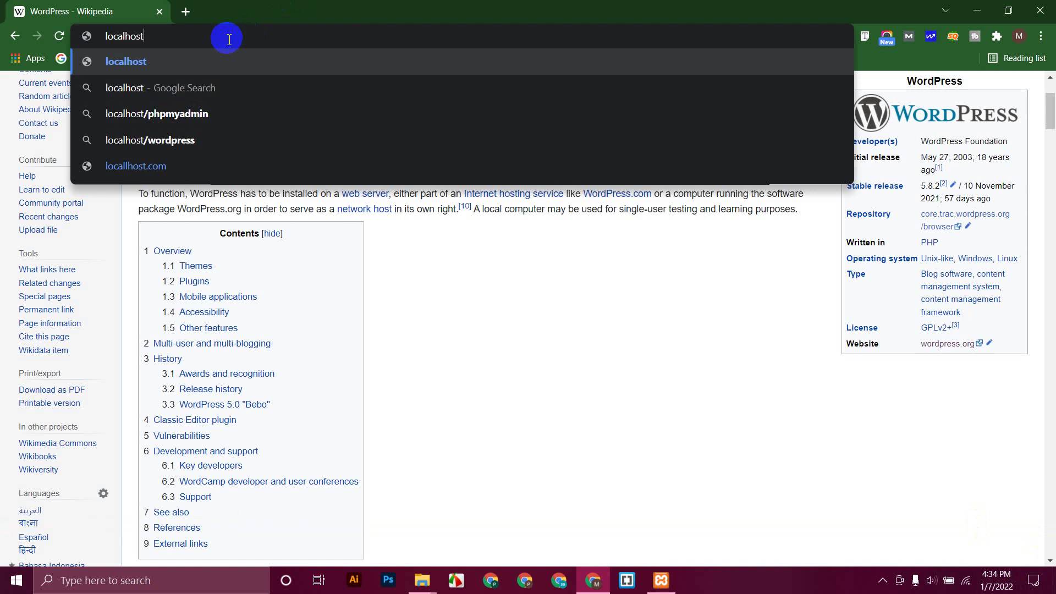
key("Return")
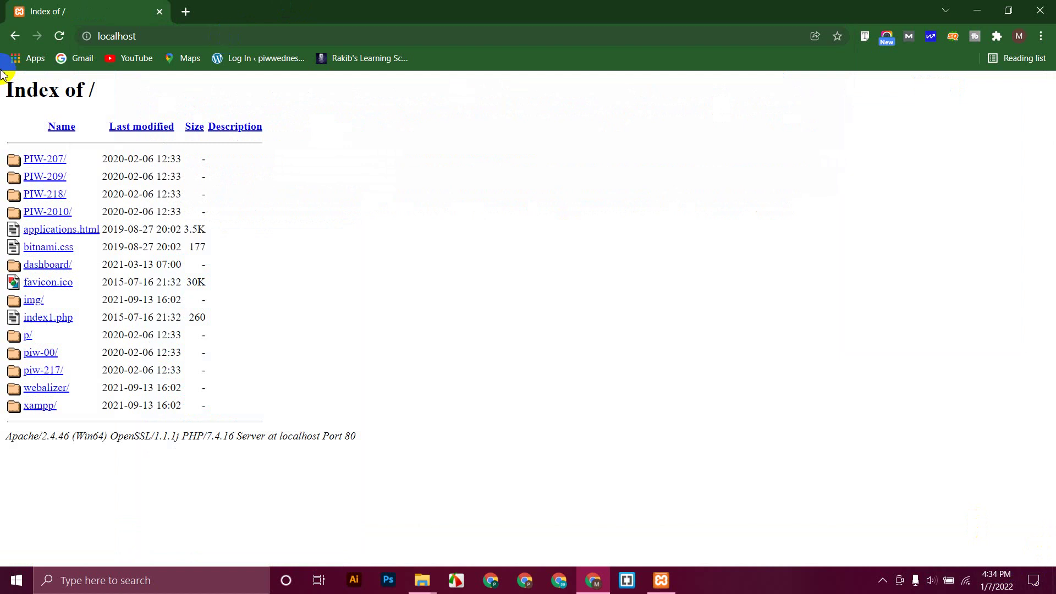
Step: Open the PIW-218/ site, continue in English (United States), and highlight the required database details
left_click(50, 196)
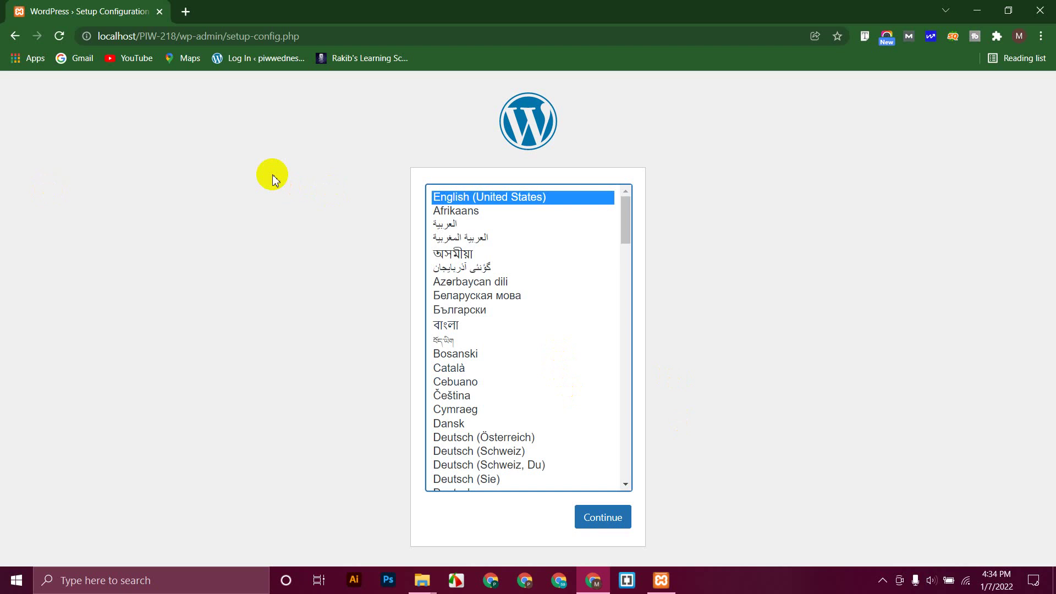
left_click(606, 520)
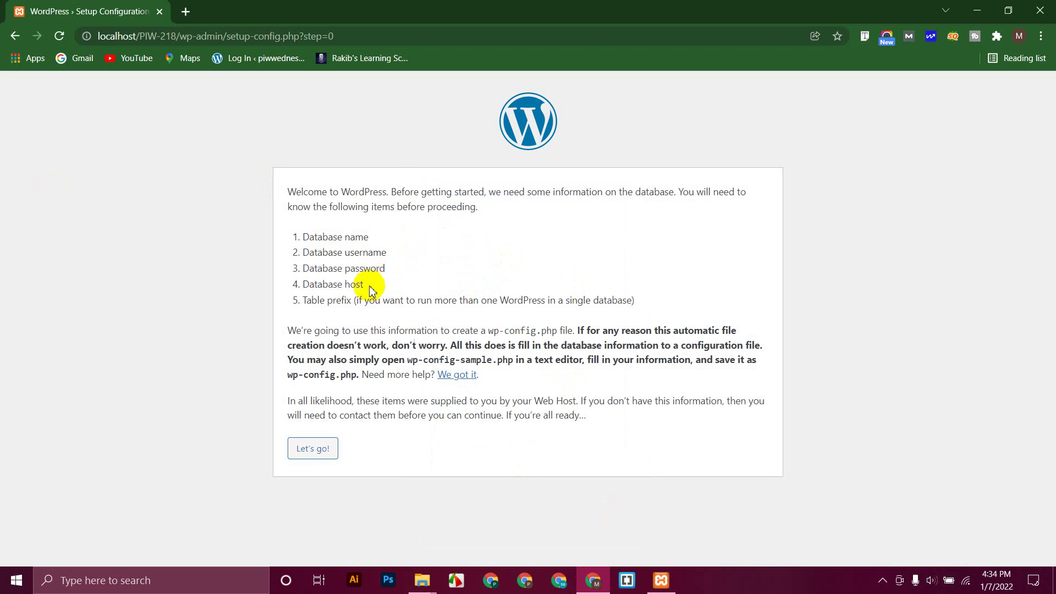
left_click_drag(366, 285, 272, 231)
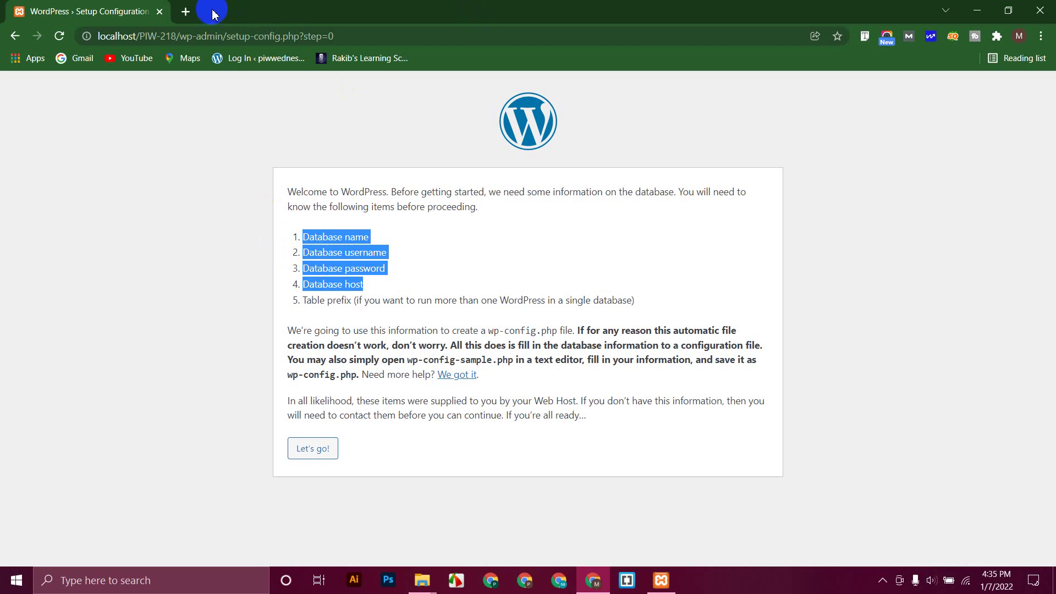
Step: Open phpMyAdmin at localhost/phpmyadmin in a new browser tab
left_click(186, 13)
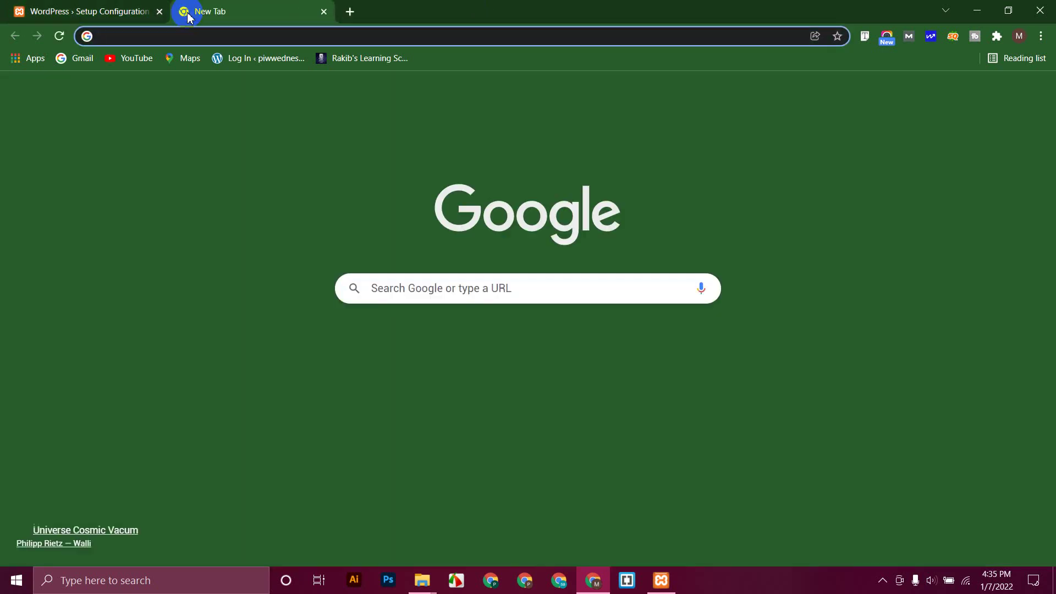
type("local")
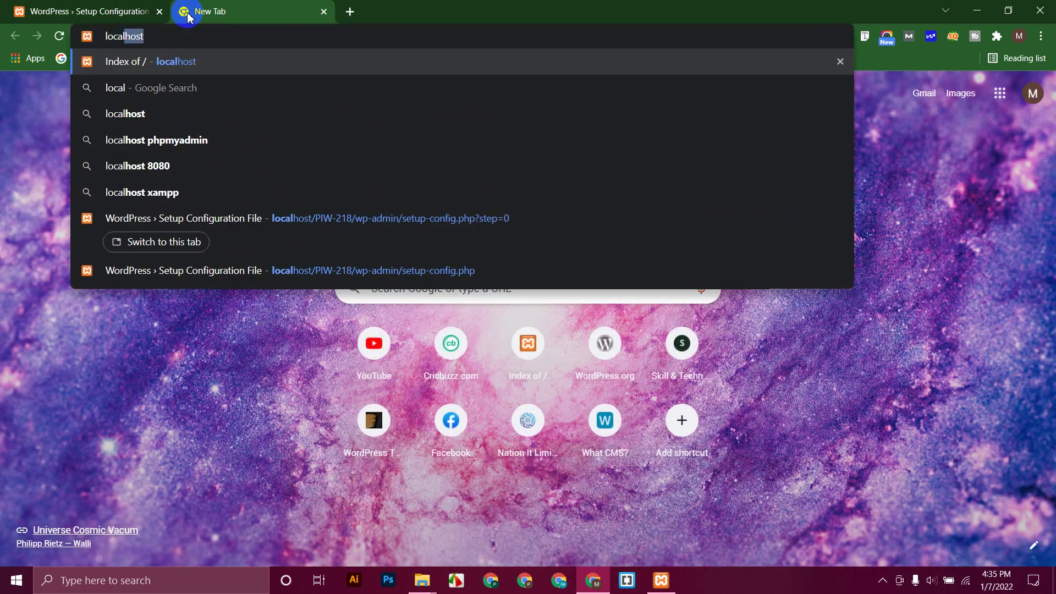
type("host/")
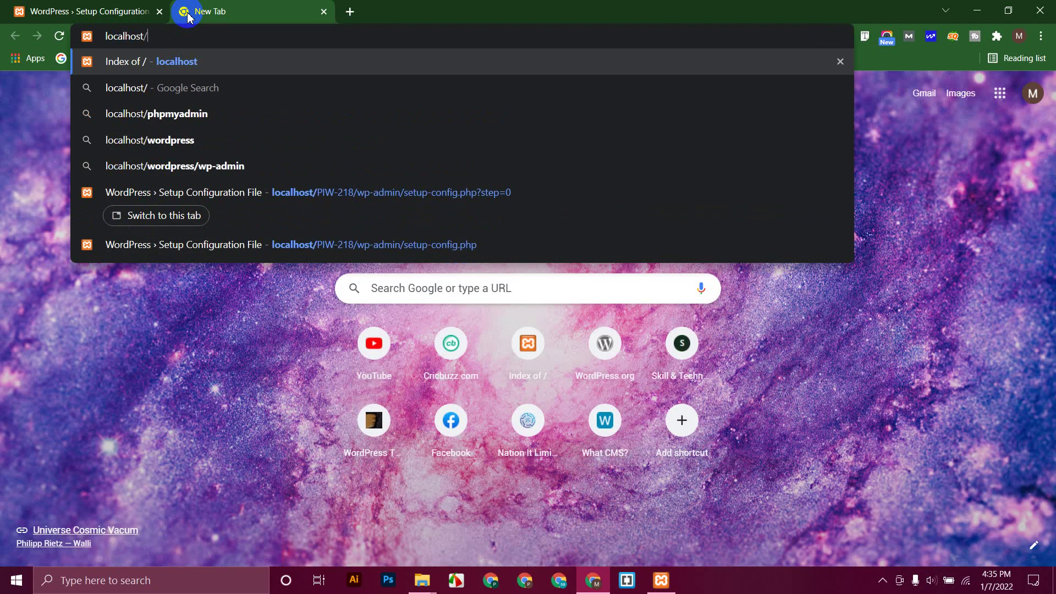
type("phpm")
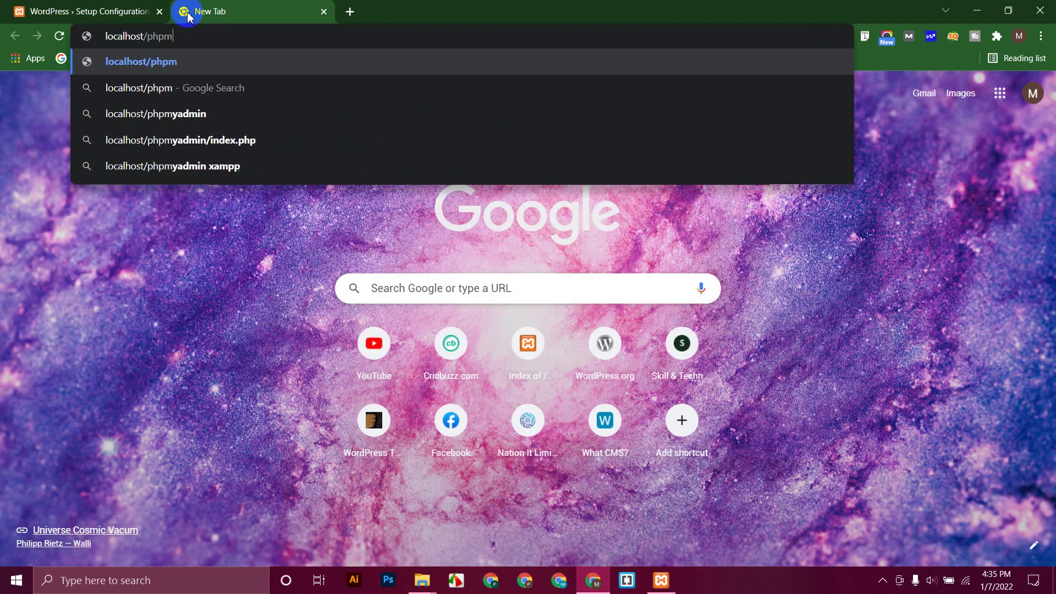
type("yadmin")
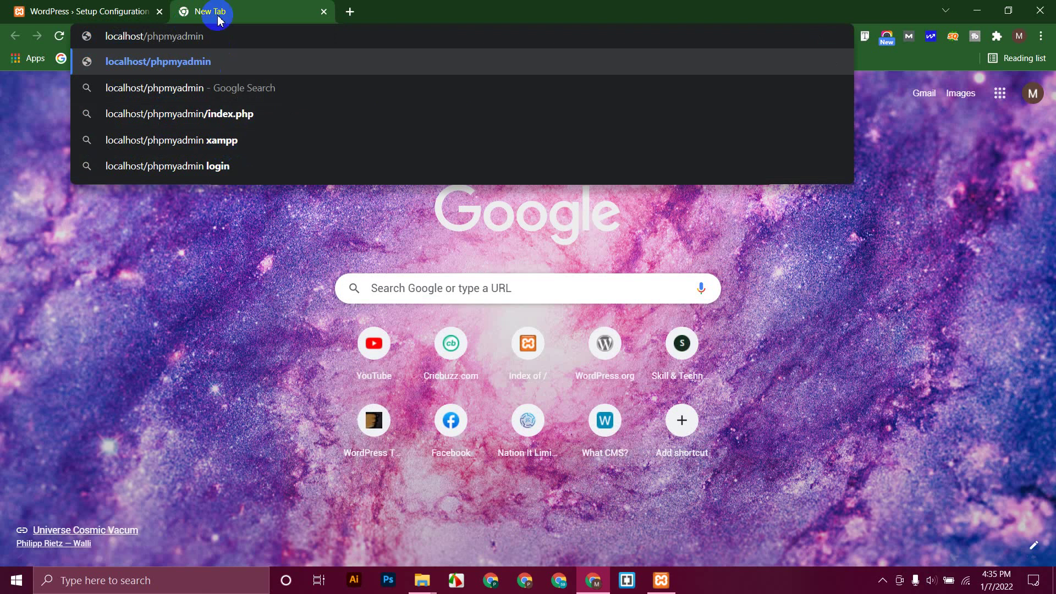
key("Return")
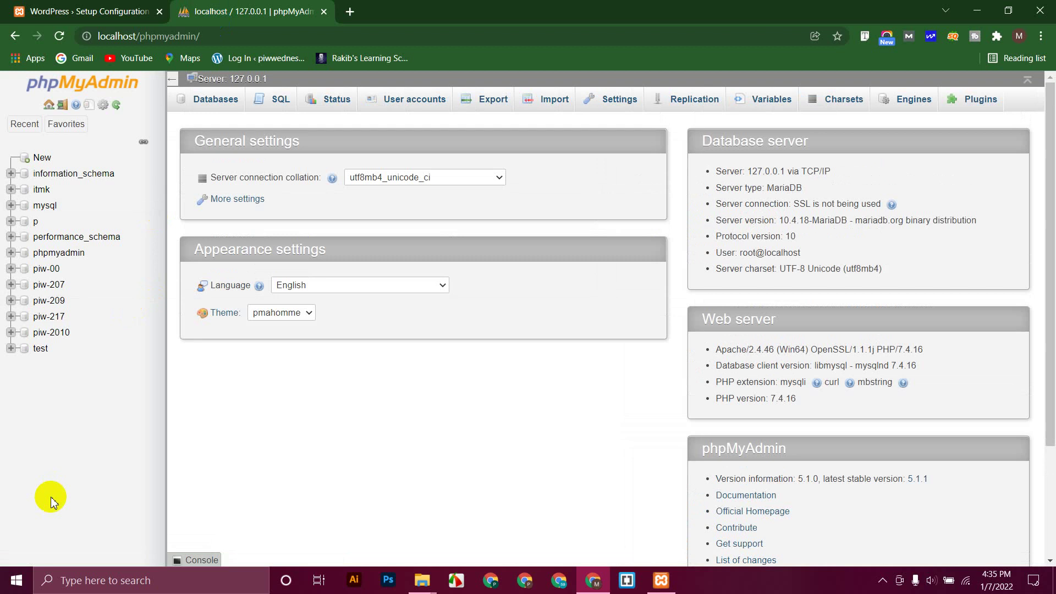
Step: Create a database named PIW-218, then return to the WordPress setup tab
left_click(42, 158)
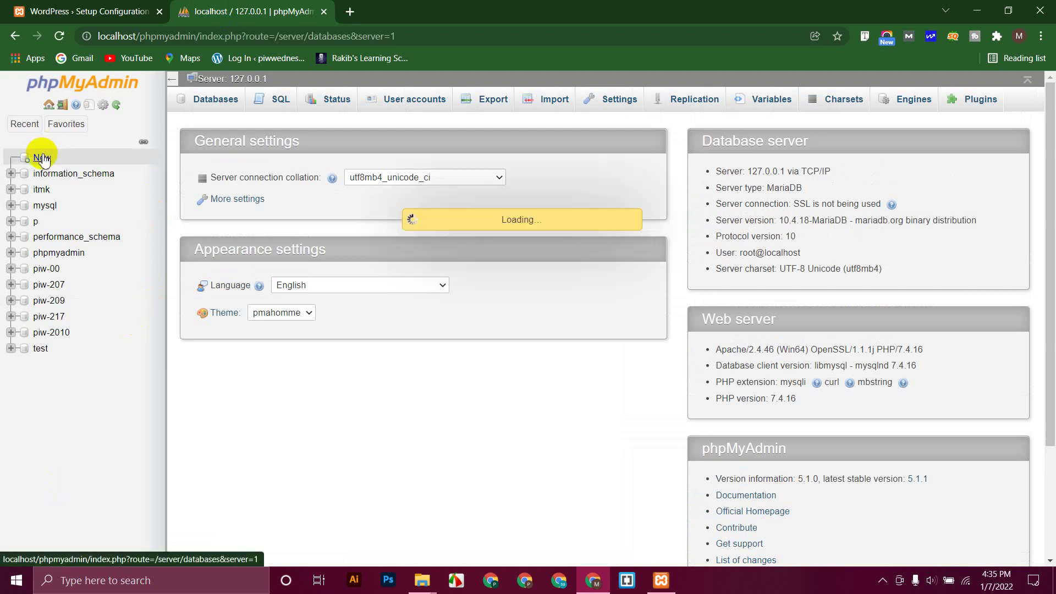
left_click(234, 197)
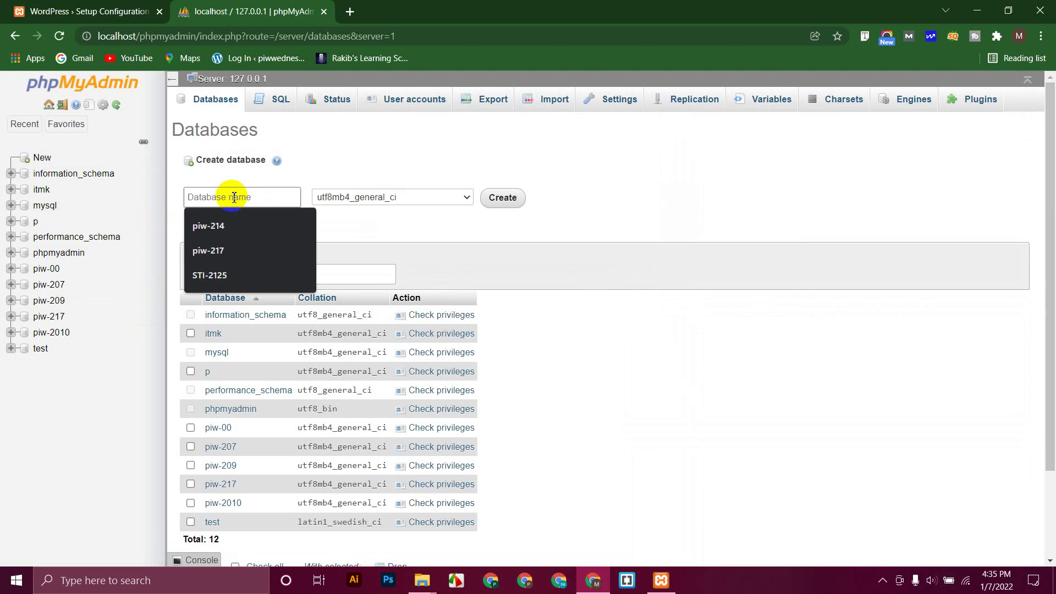
type("PIW-")
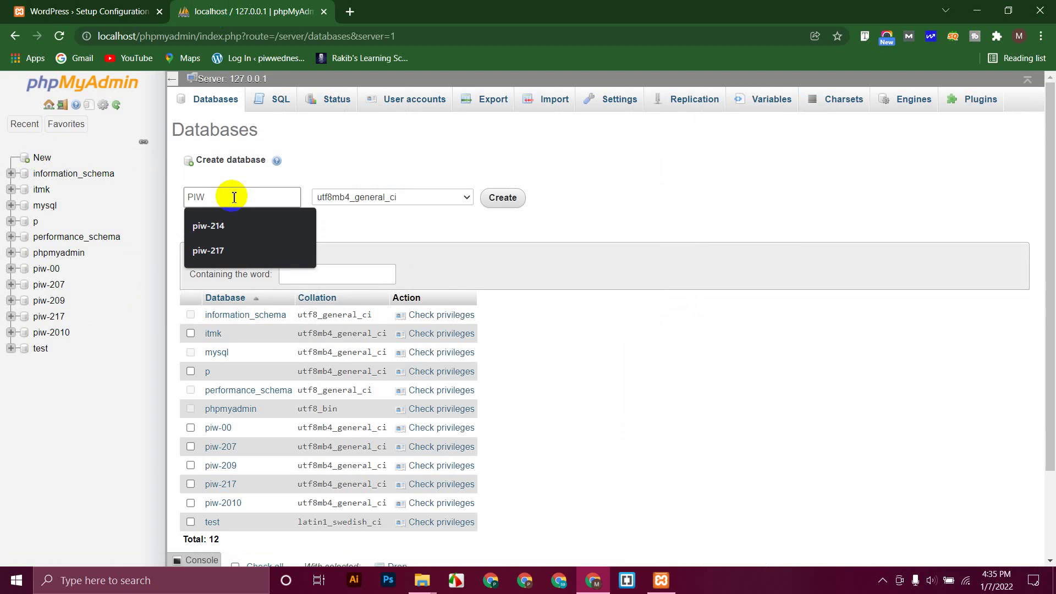
type("218")
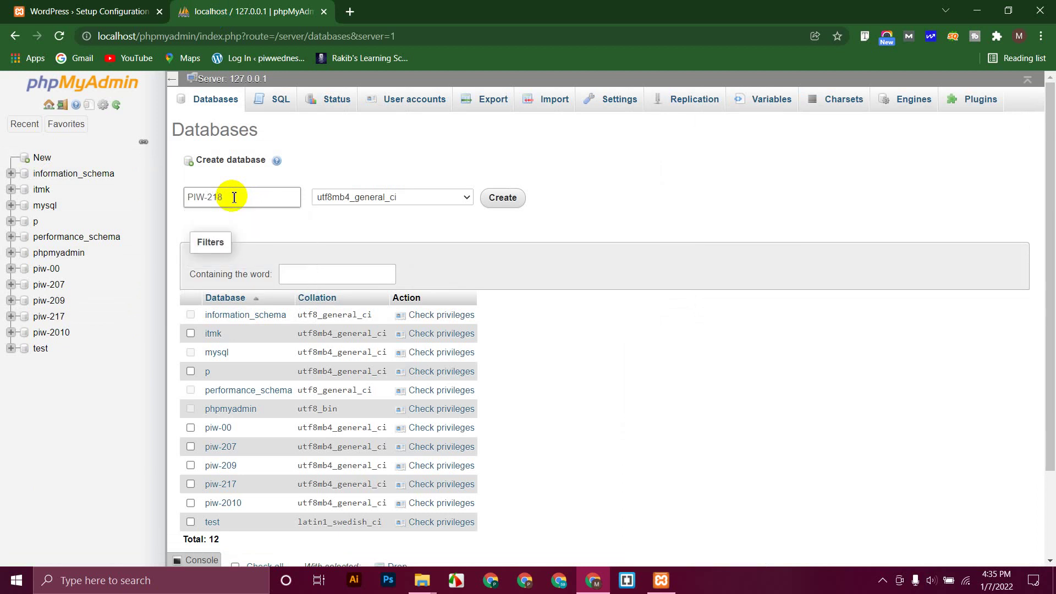
left_click(510, 200)
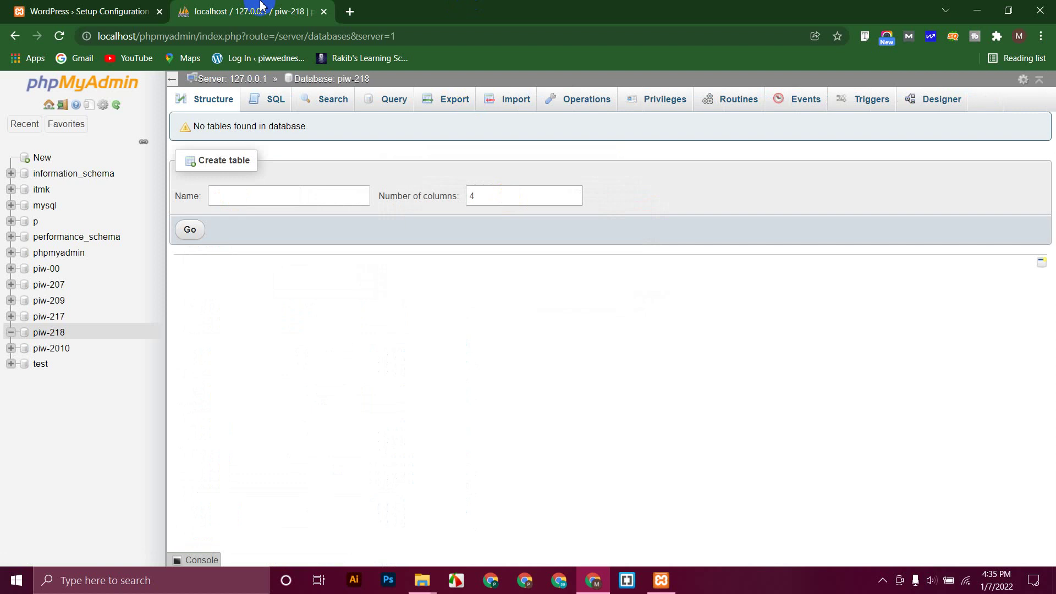
left_click(114, 8)
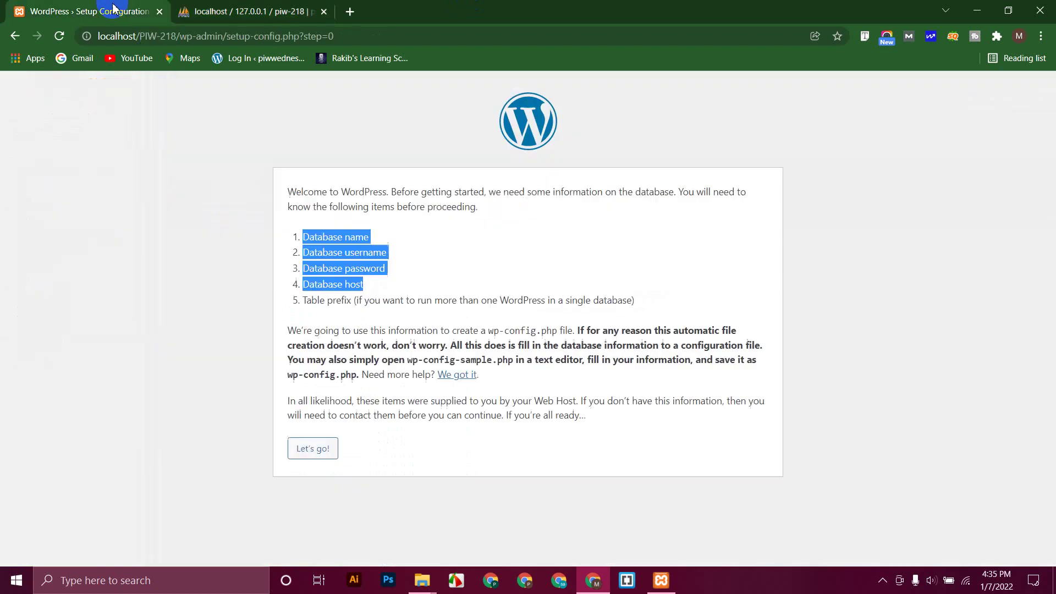
Step: Glance at the htdocs folder window, then return to the WordPress setup page
left_click(247, 353)
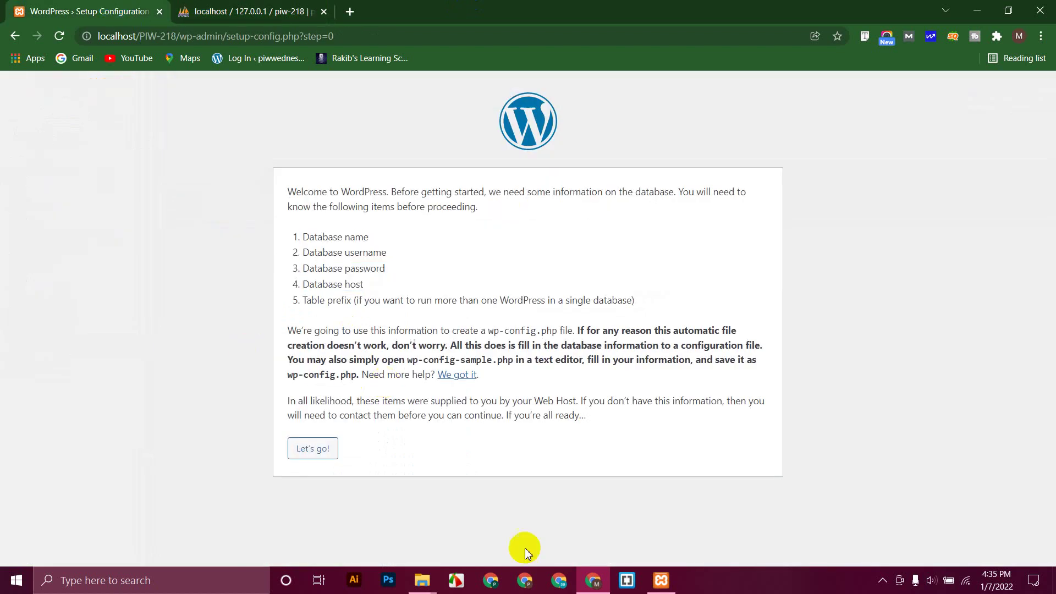
left_click(422, 580)
left_click(456, 542)
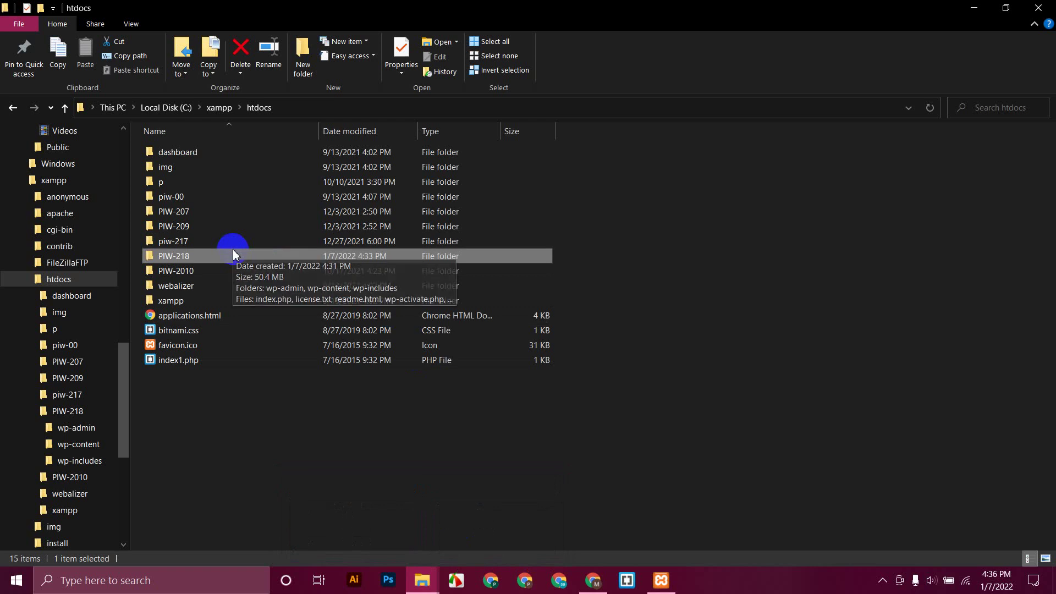
mouse_move(347, 256)
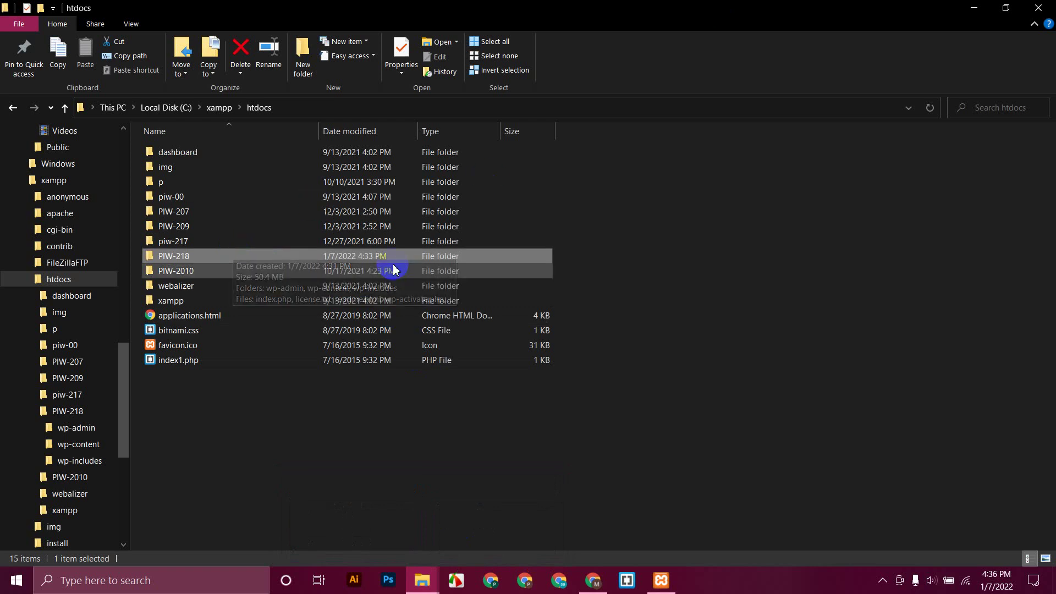
left_click(591, 580)
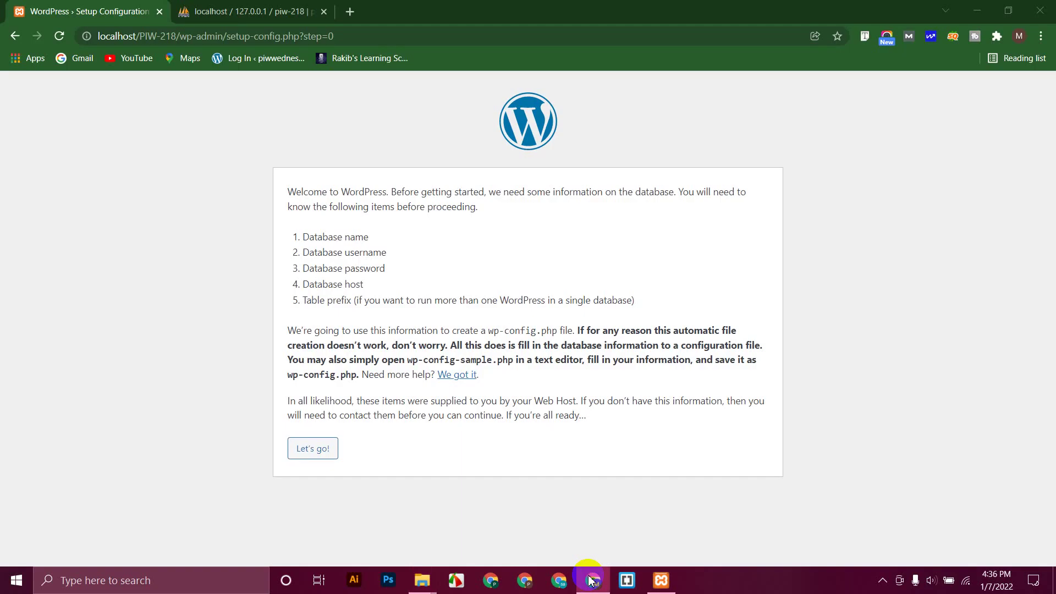
Step: Enter database name piw-218, username root, blank password, host localhost, and submit
left_click(309, 448)
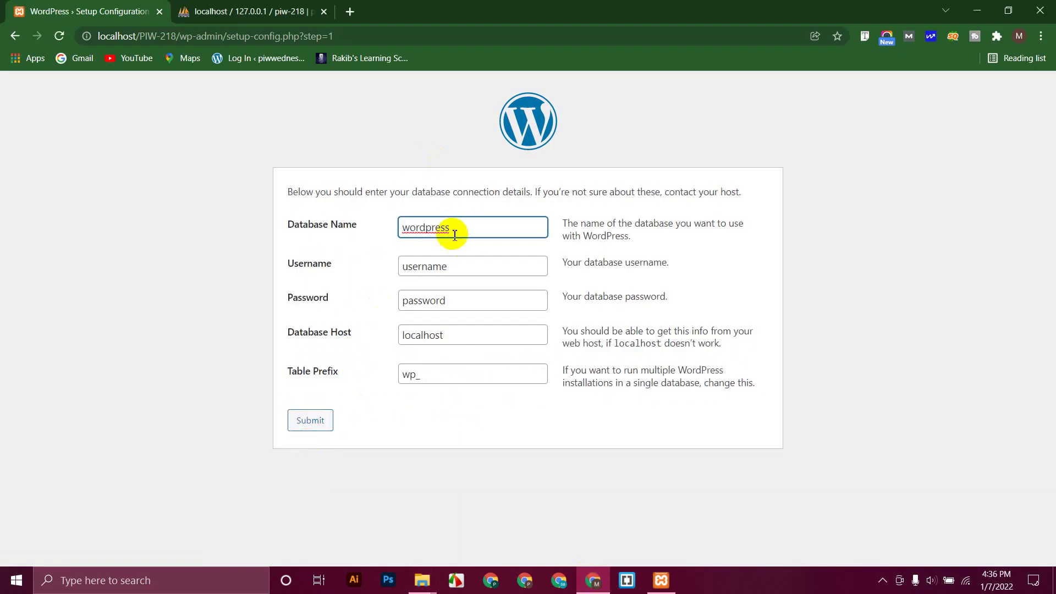
double_click(457, 231)
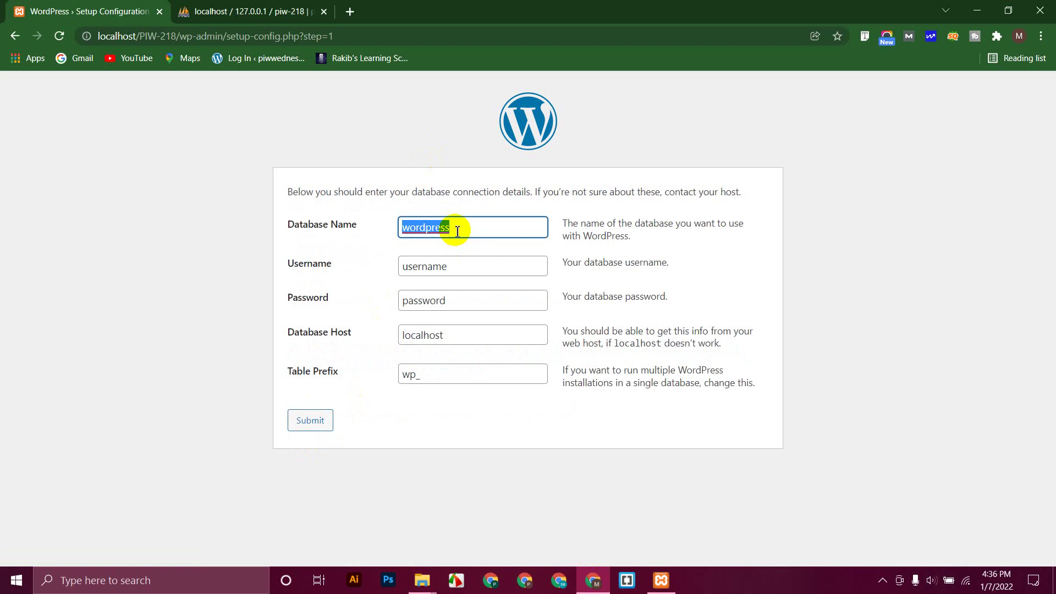
type("piw")
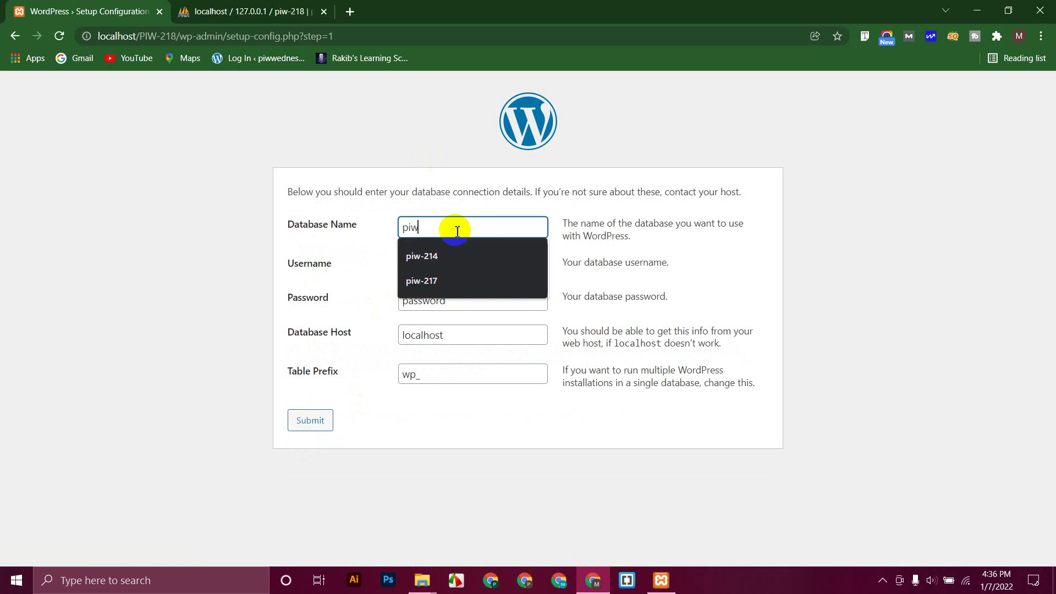
type("-218")
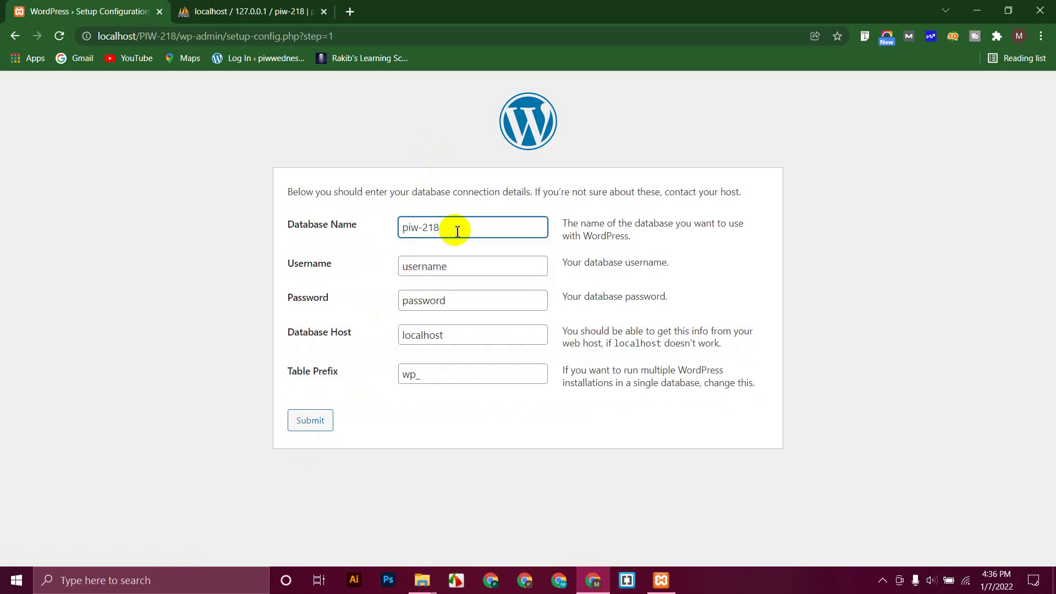
left_click(452, 272)
double_click(452, 272)
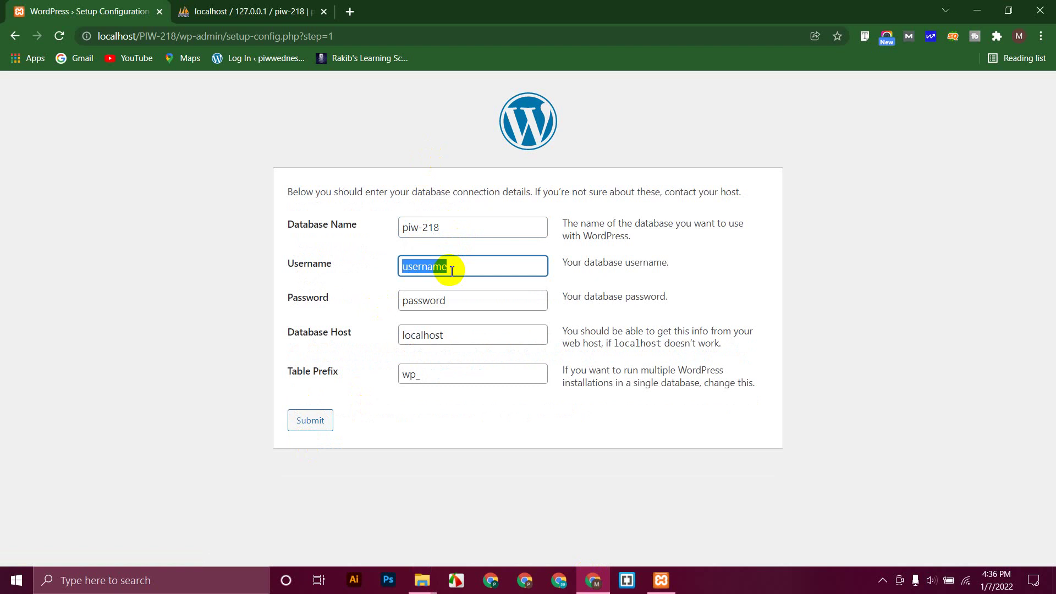
type("ro")
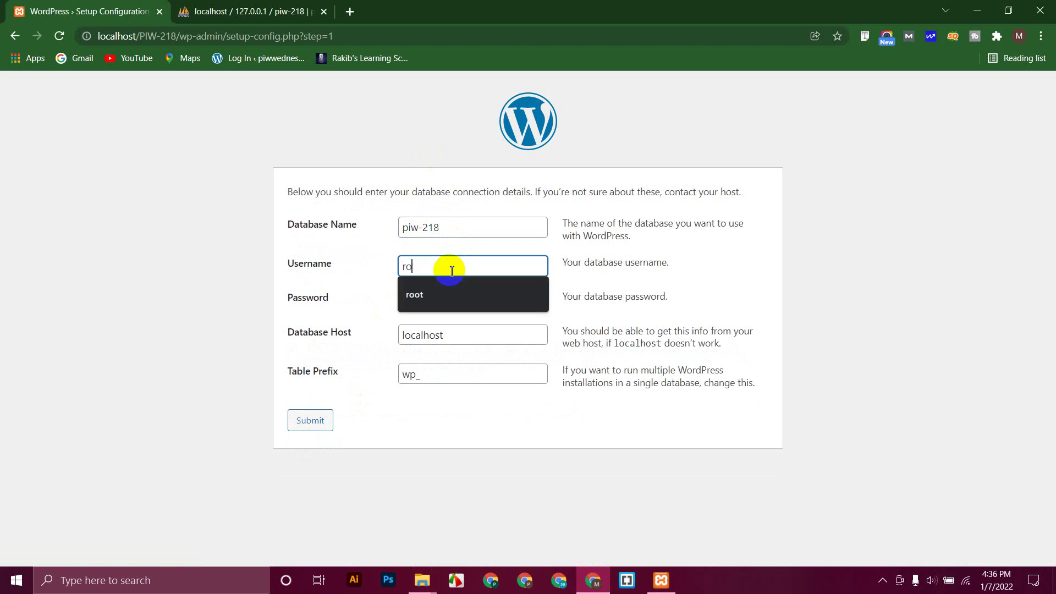
type("ot")
key("Tab")
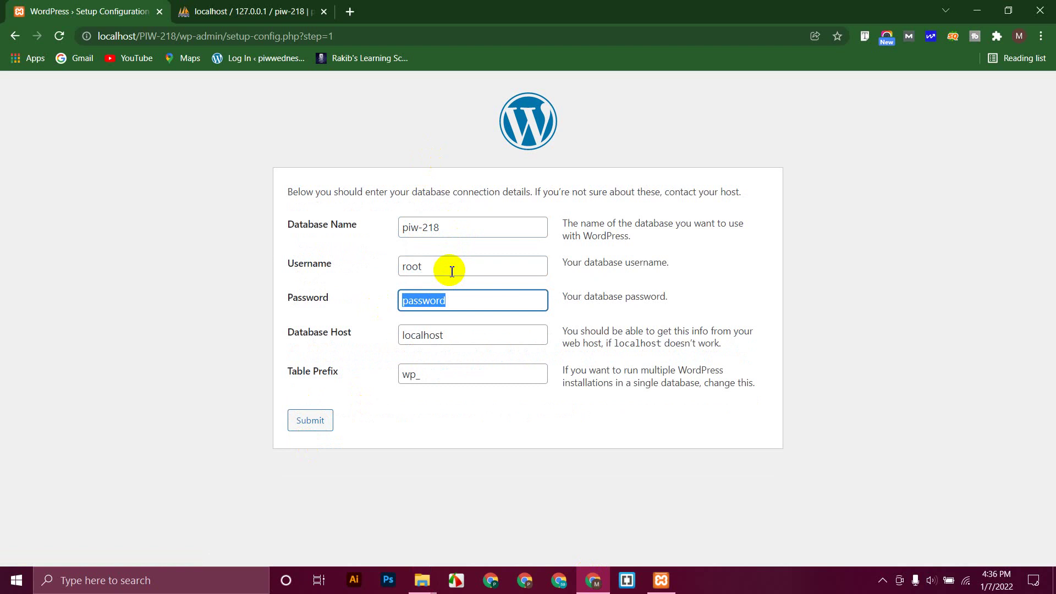
key("BackSpace")
left_click(467, 337)
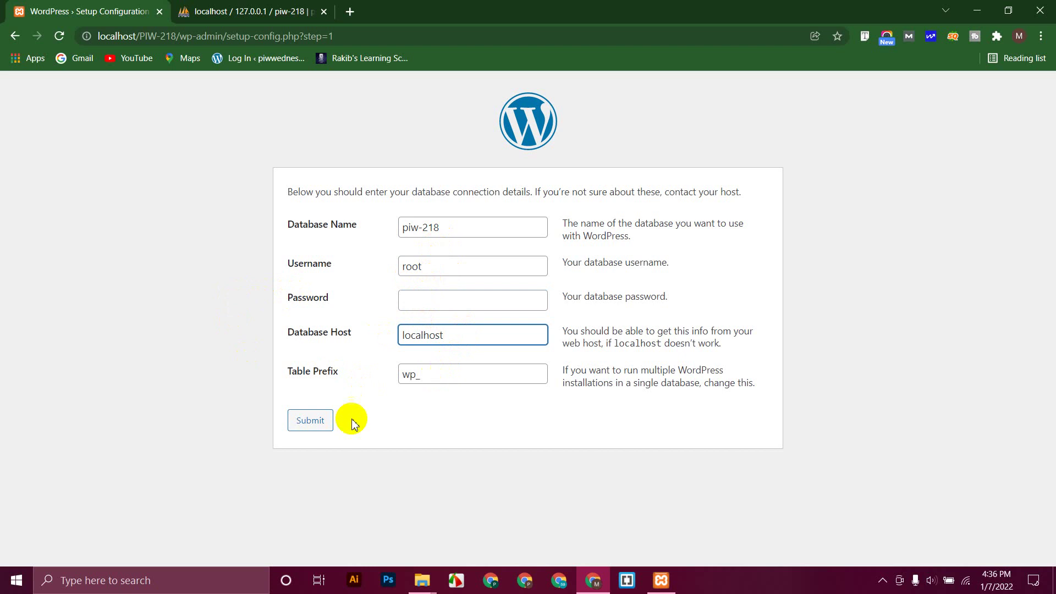
left_click(310, 421)
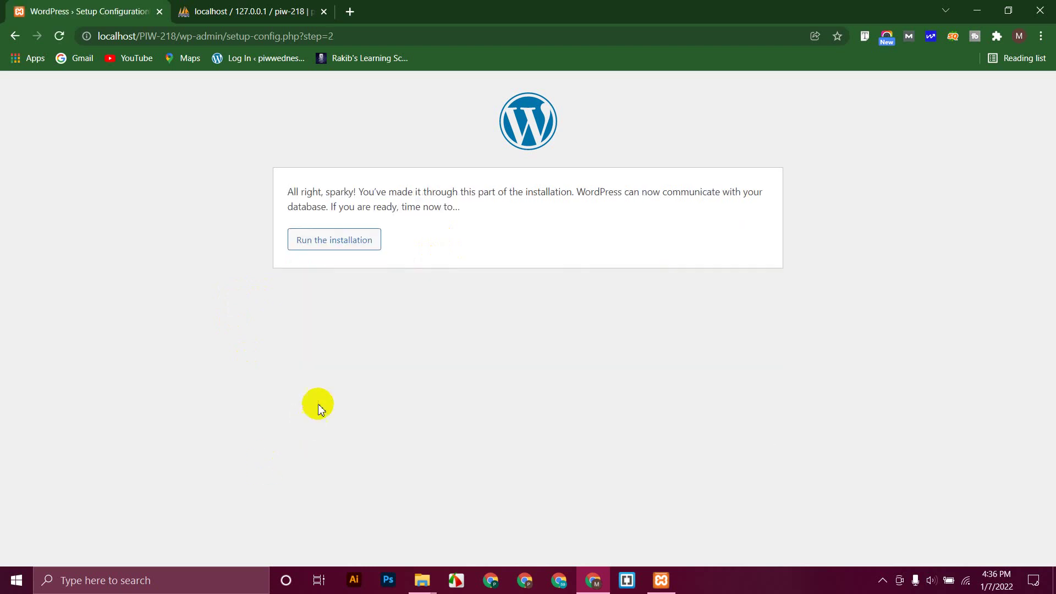
Step: Run the installation and enter site title 'PIW-218 Student' plus an admin username
left_click(325, 247)
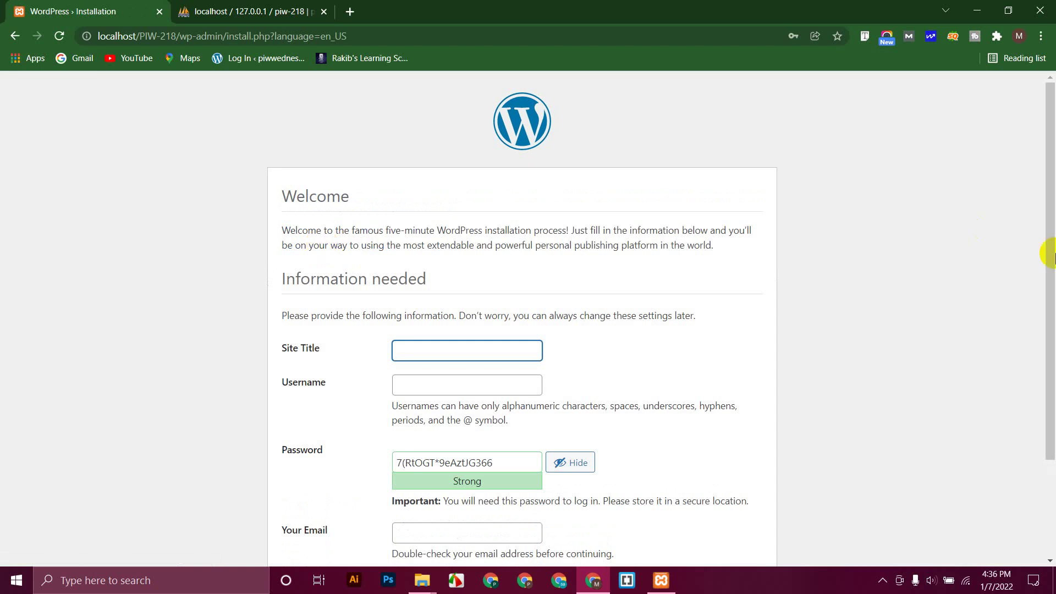
left_click_drag(1051, 123, 1047, 246)
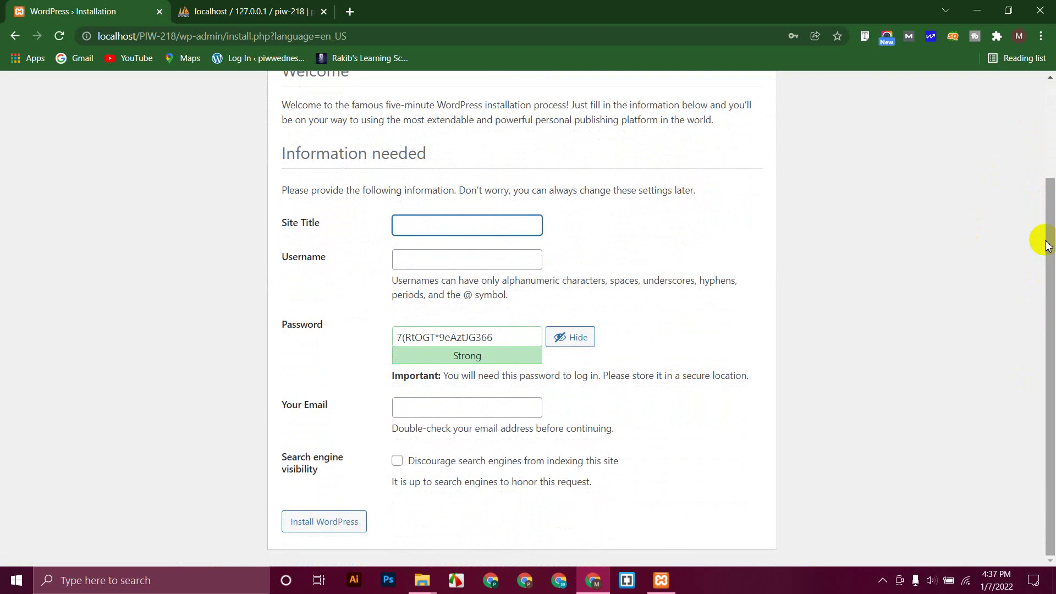
type("PIW")
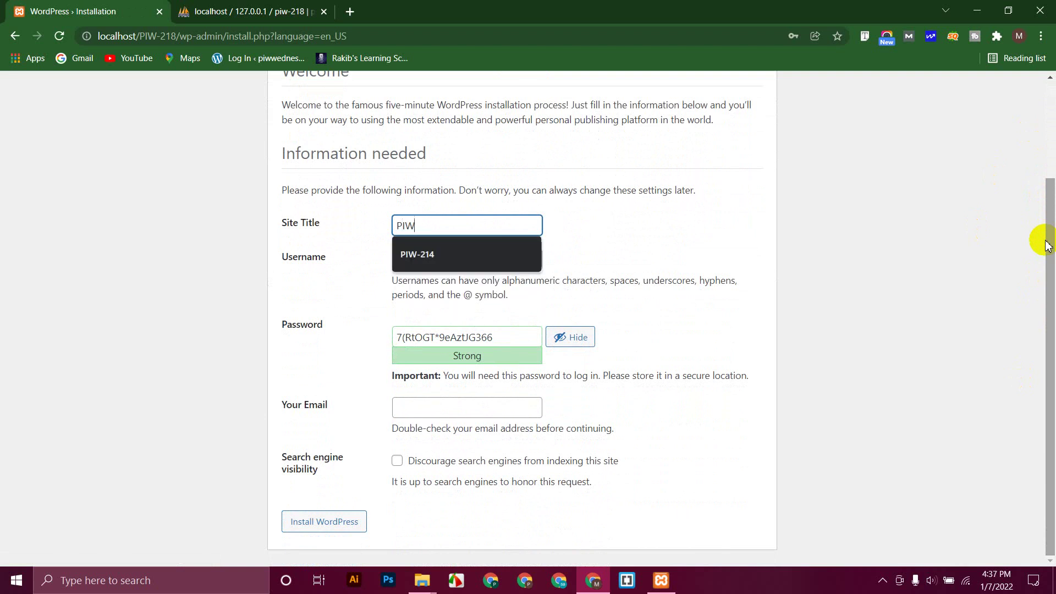
type("-2")
type("18")
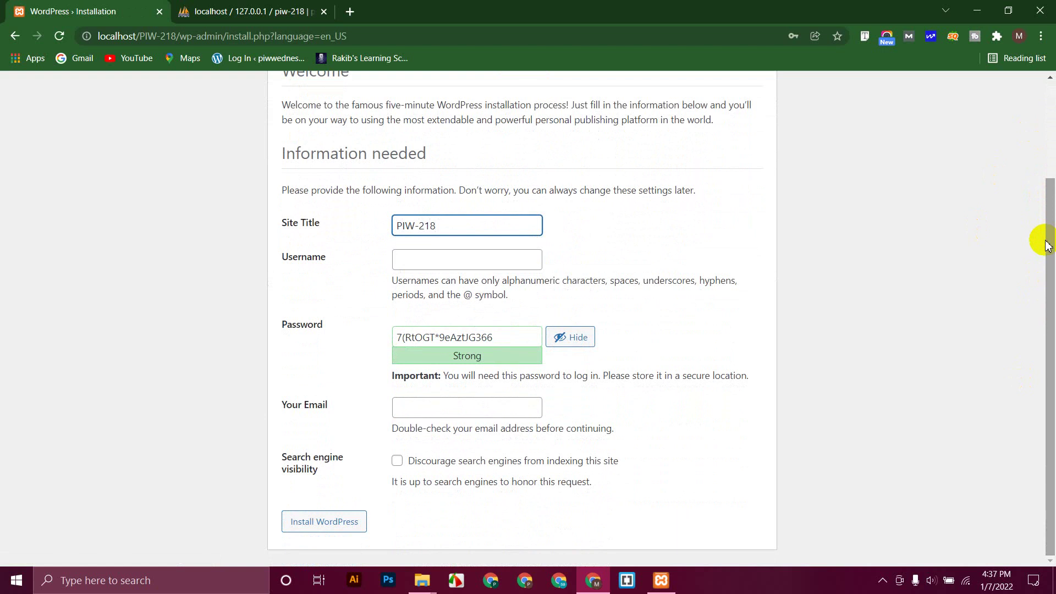
type(" S")
key("BackSpace")
type("Stud")
type("ent")
key("Tab")
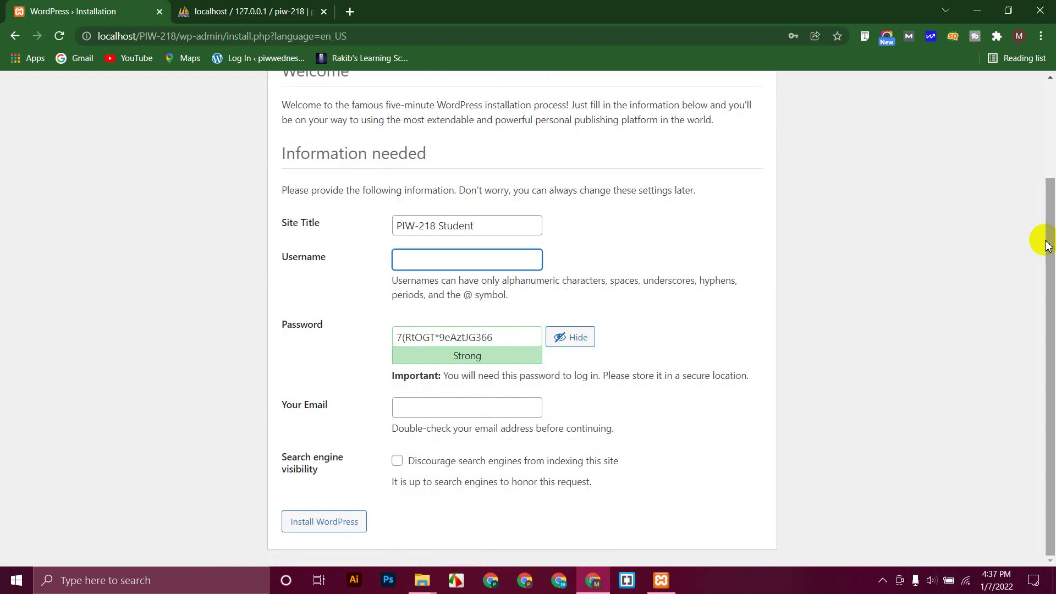
type("admin")
key("Tab")
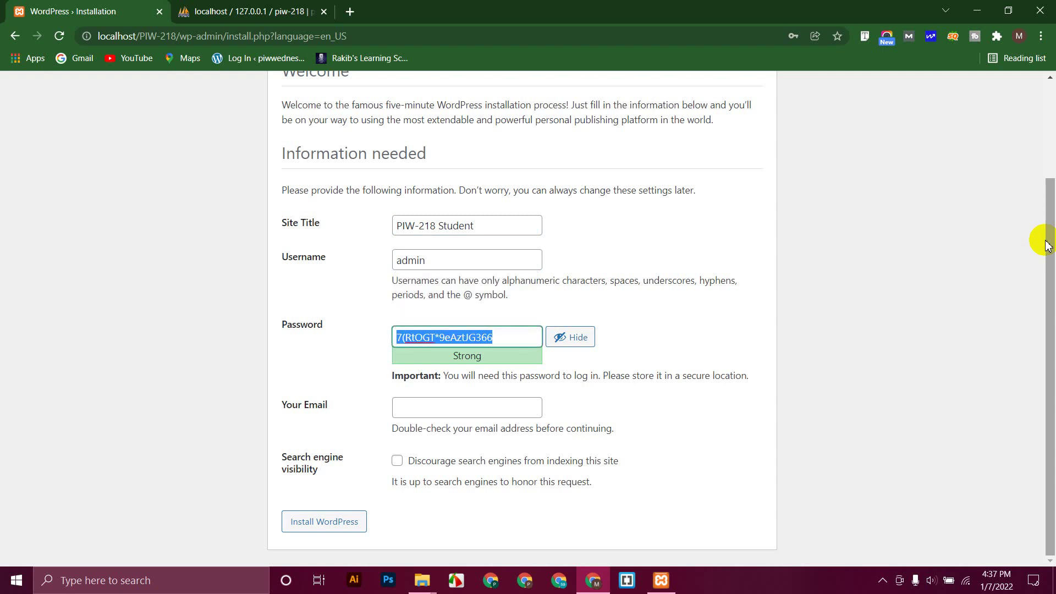
key("shift+Tab")
type("p")
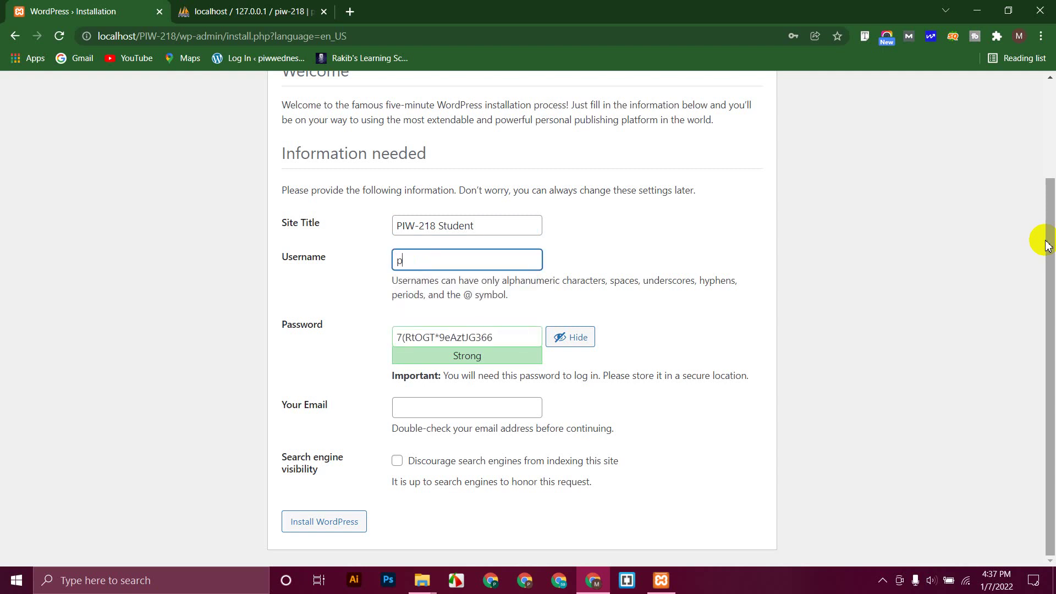
type("ie")
key("BackSpace")
type("w-")
type("218")
Step: Paste a weak admin password, confirm its use, enter the admin e-mail, and install
key("ctrl+a")
key("ctrl+c")
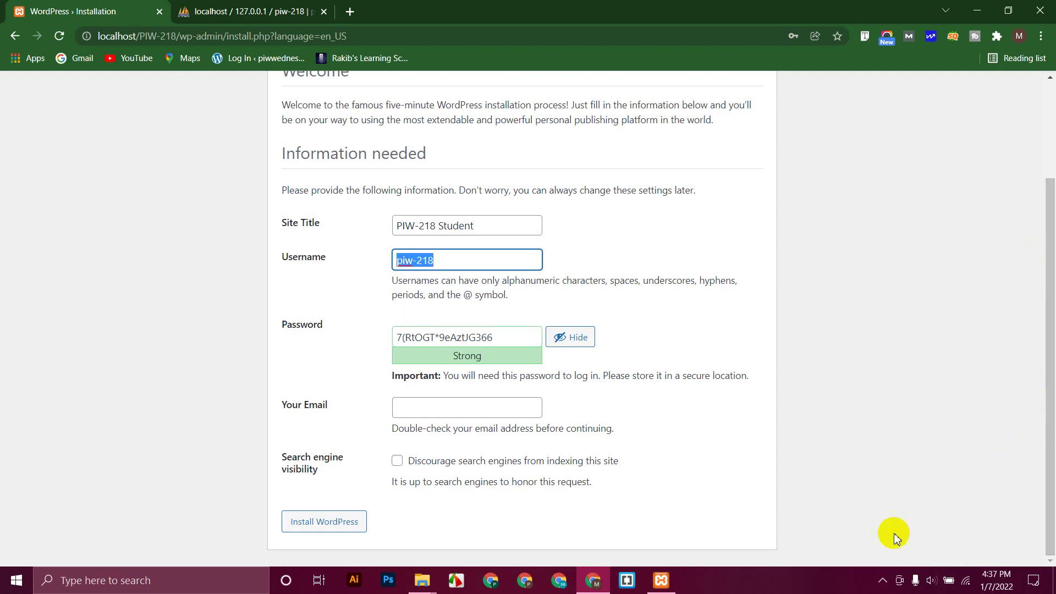
left_click(485, 338)
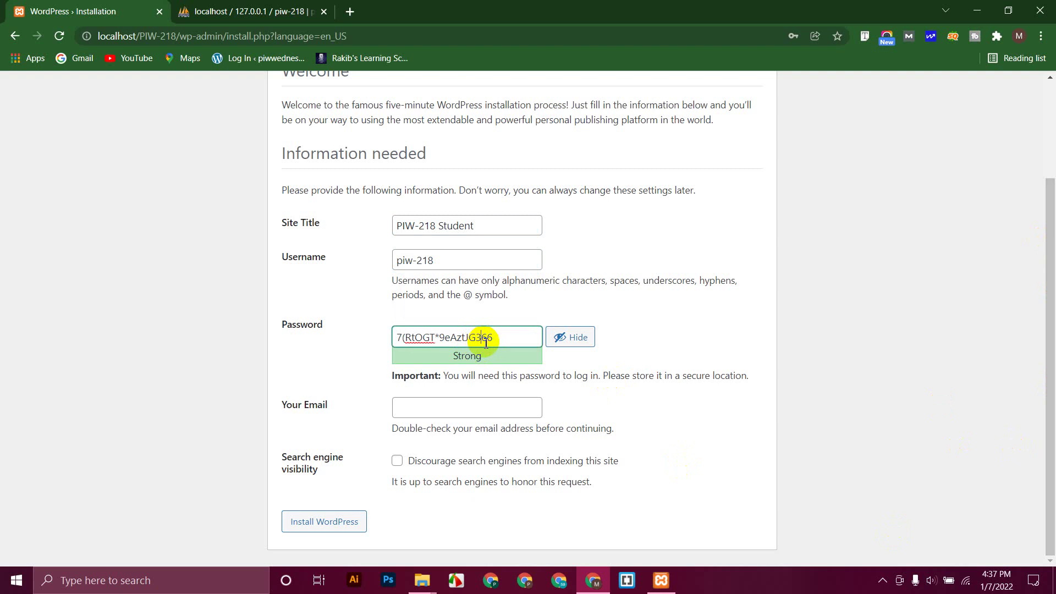
key("ctrl+a")
key("ctrl+v")
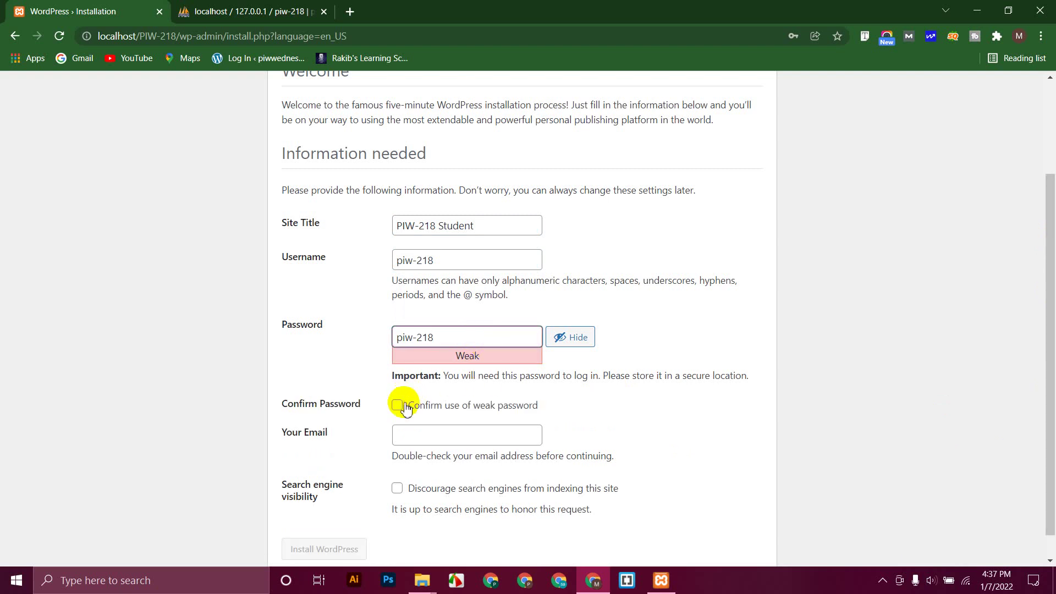
left_click(398, 404)
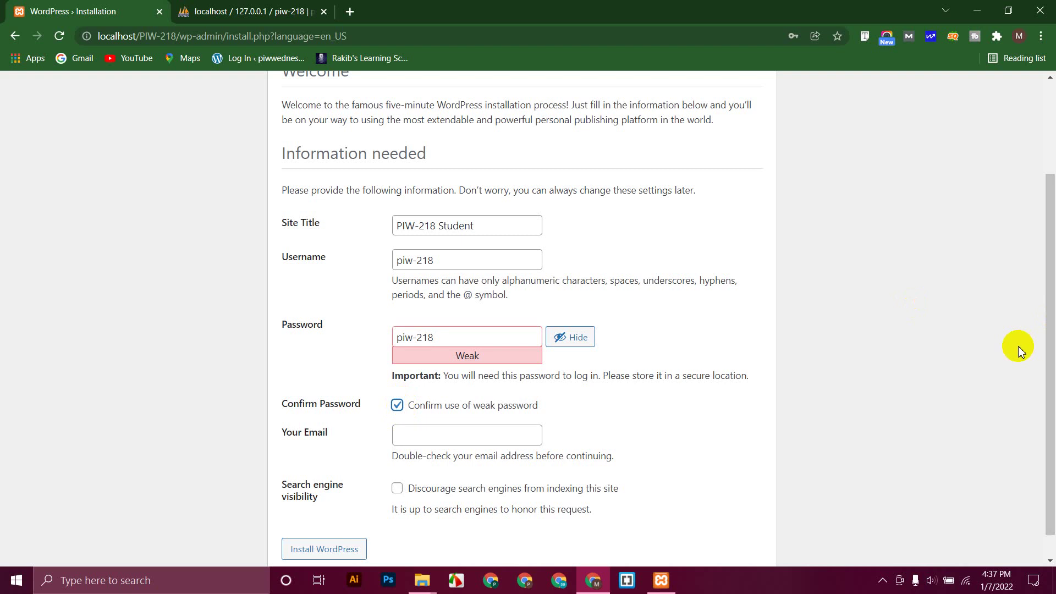
left_click_drag(1051, 313, 1052, 339)
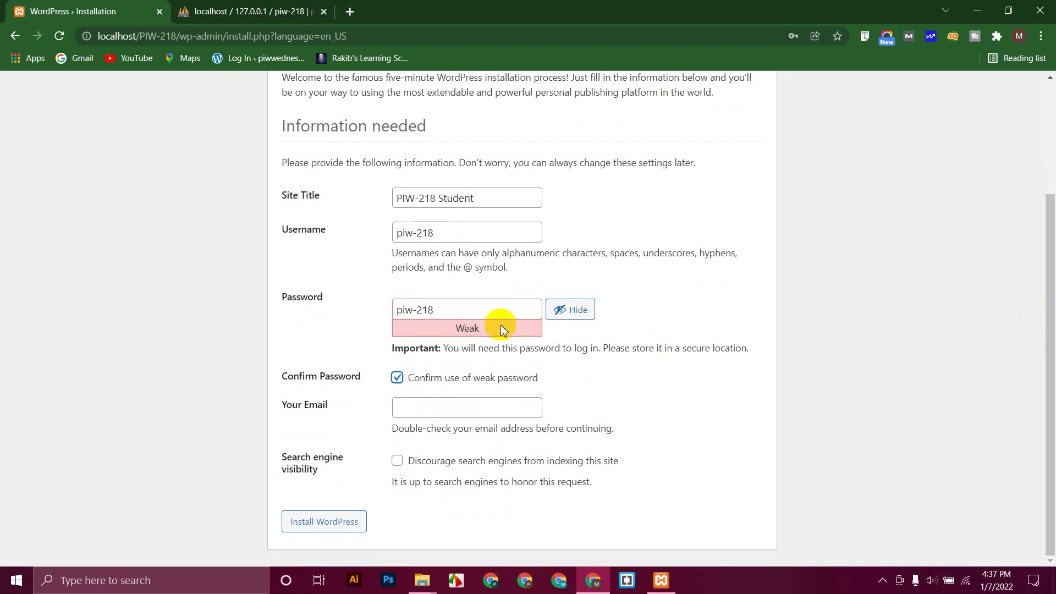
left_click(422, 410)
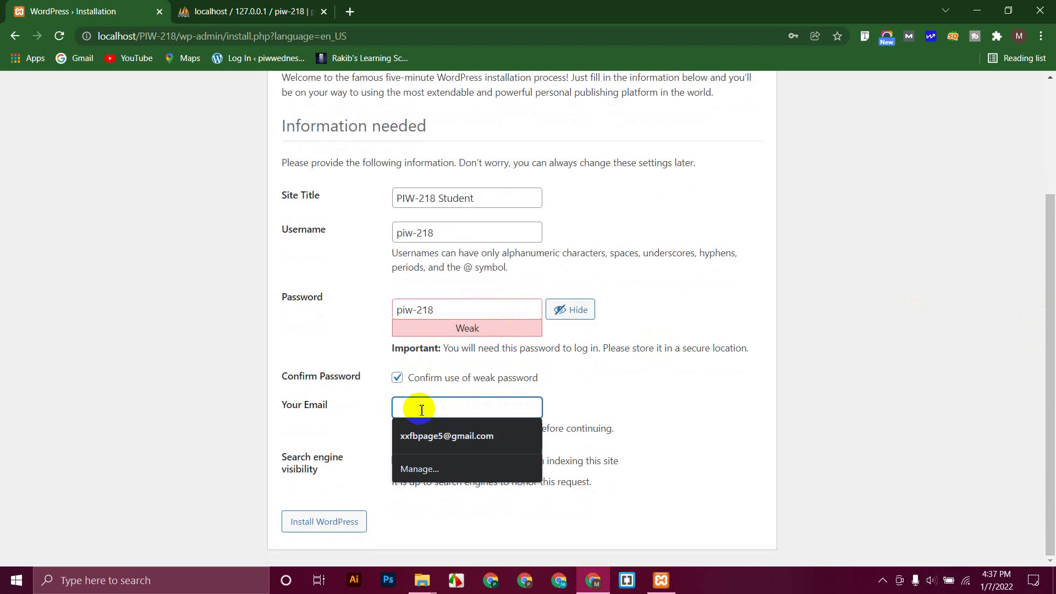
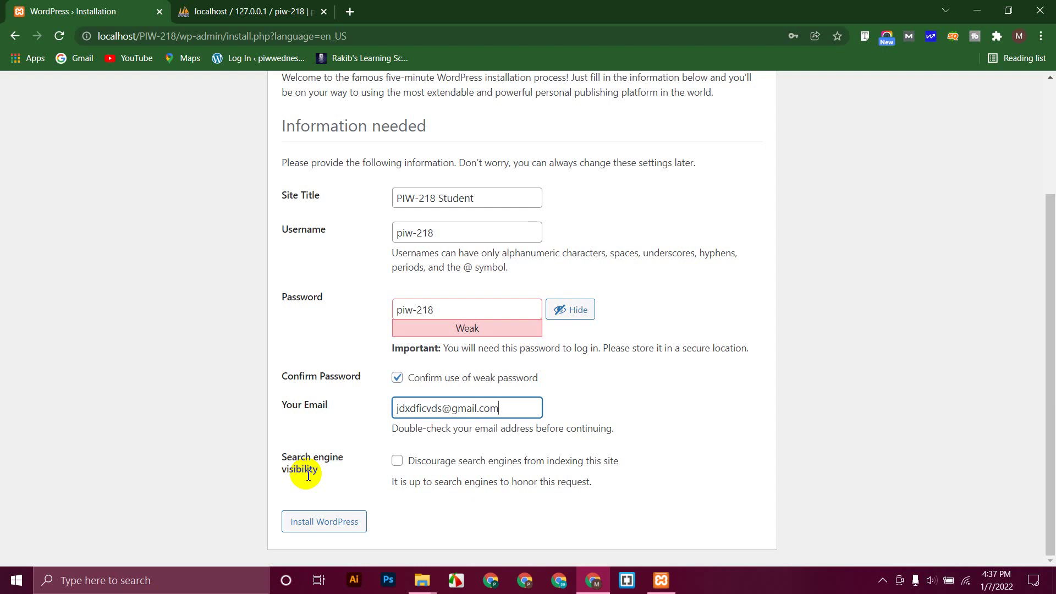
left_click(315, 520)
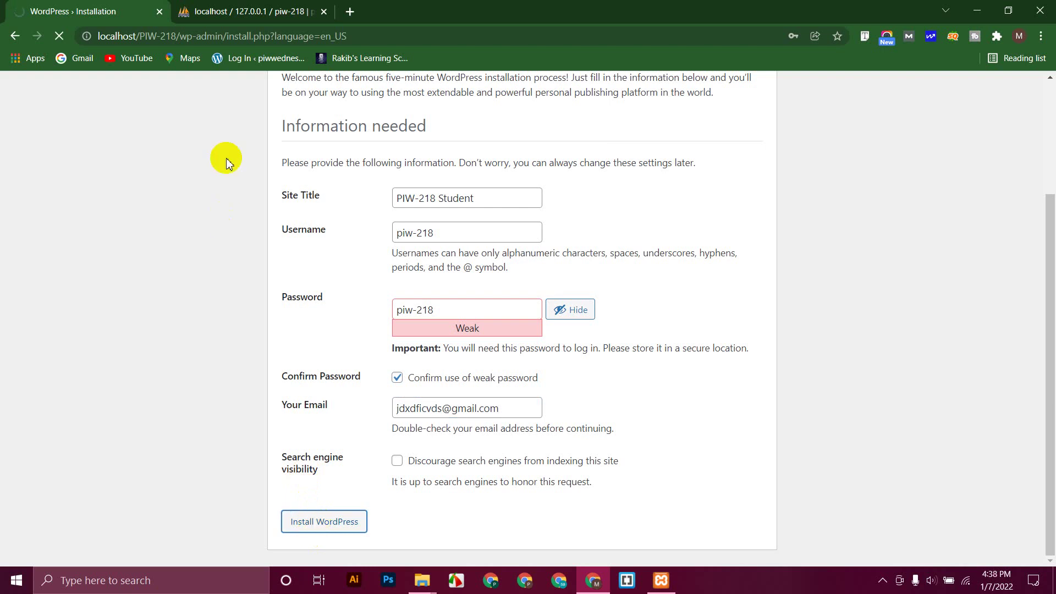
Step: Check the piw-218 database's new wp_ tables in phpMyAdmin, then close that tab
left_click(237, 10)
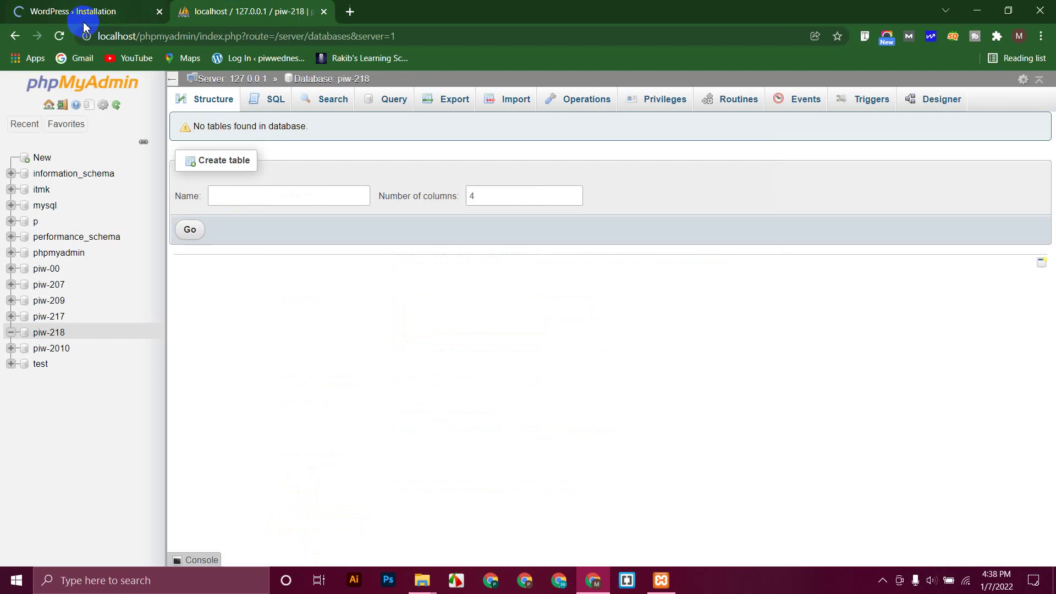
left_click(59, 36)
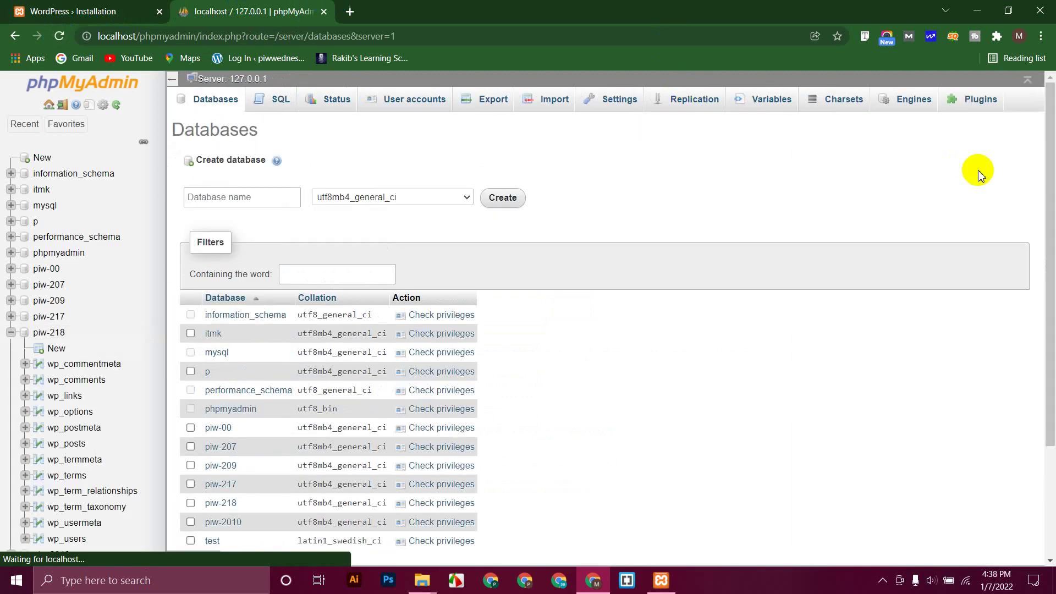
left_click_drag(1049, 152, 1046, 204)
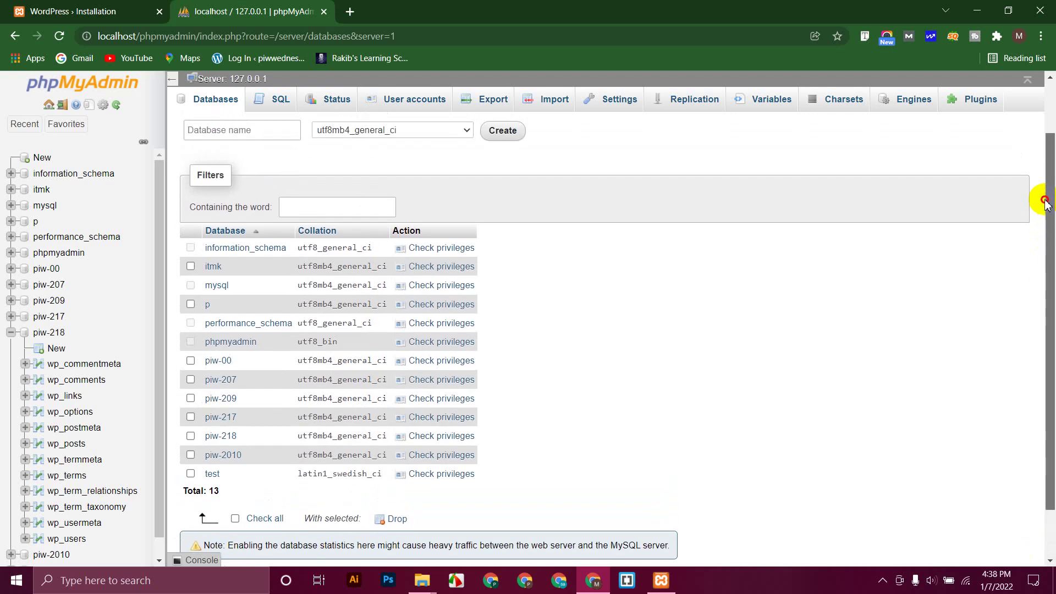
left_click_drag(1045, 204, 1046, 207)
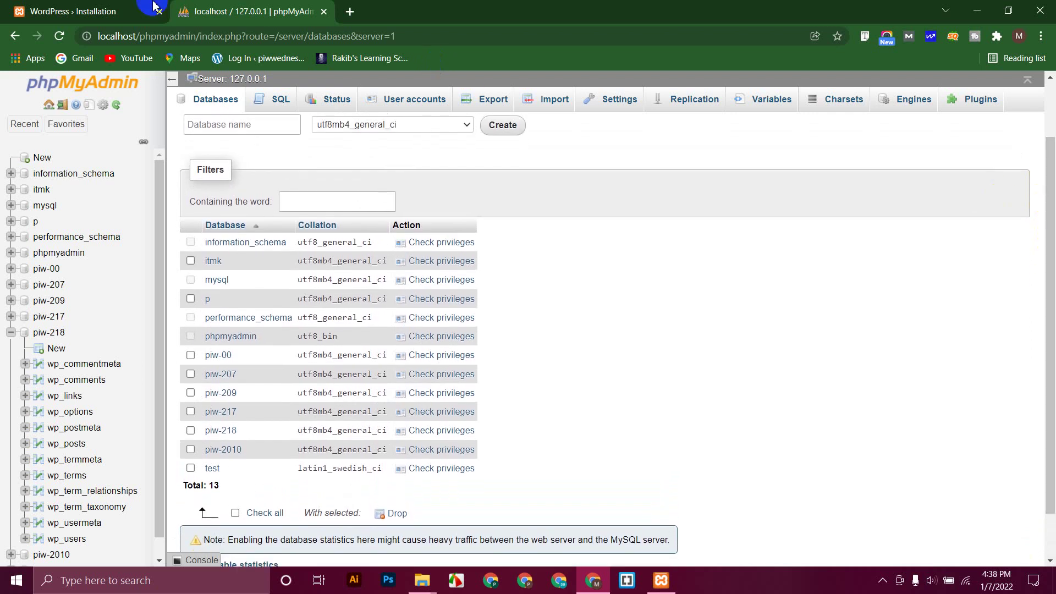
left_click(326, 12)
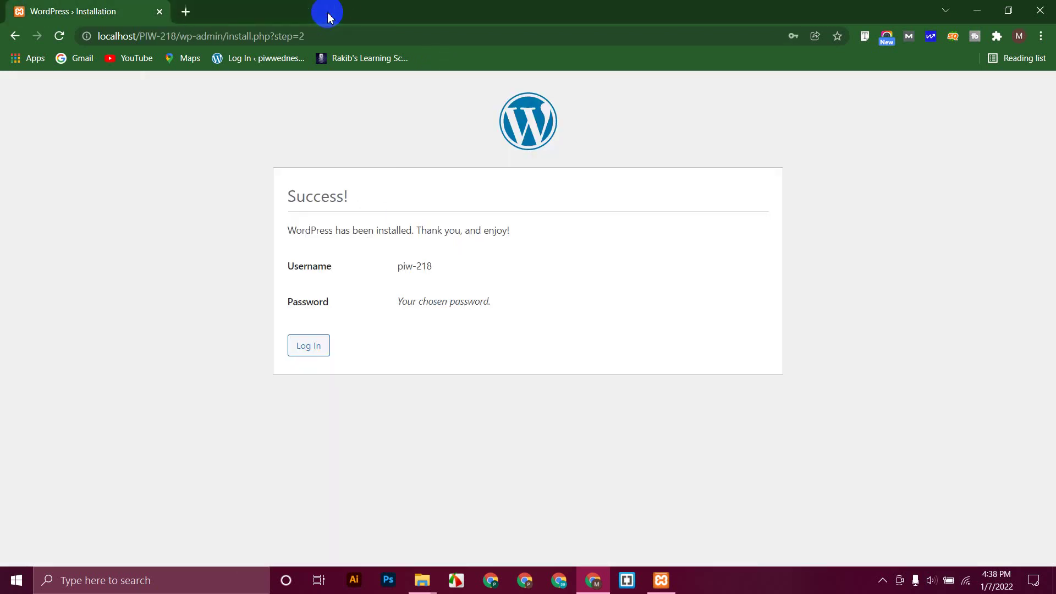
Step: Log in to the PIW-218 Student site with the site username and the autofilled saved password
left_click(317, 352)
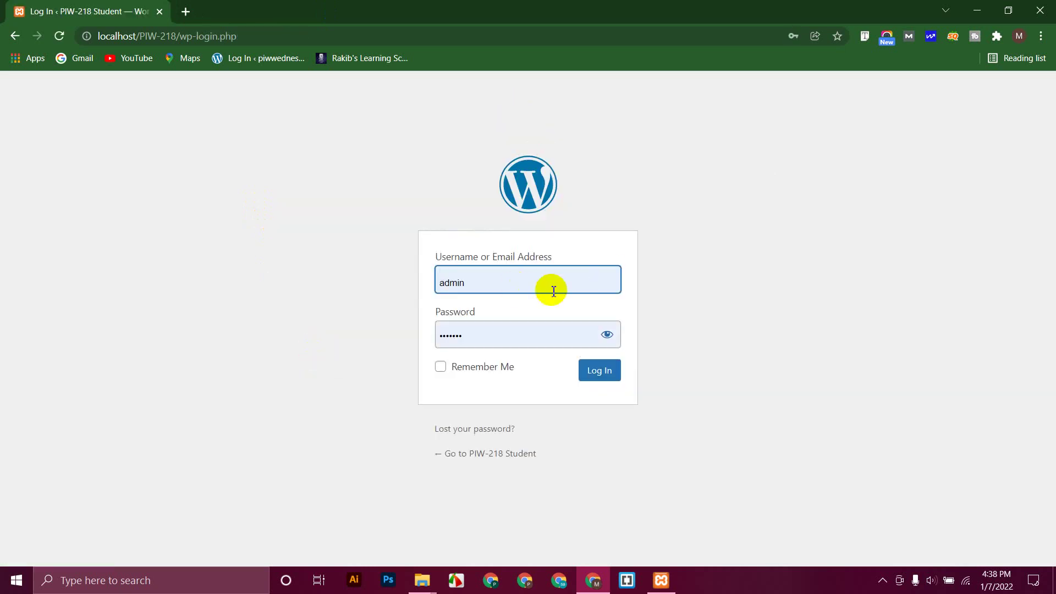
left_click(538, 276)
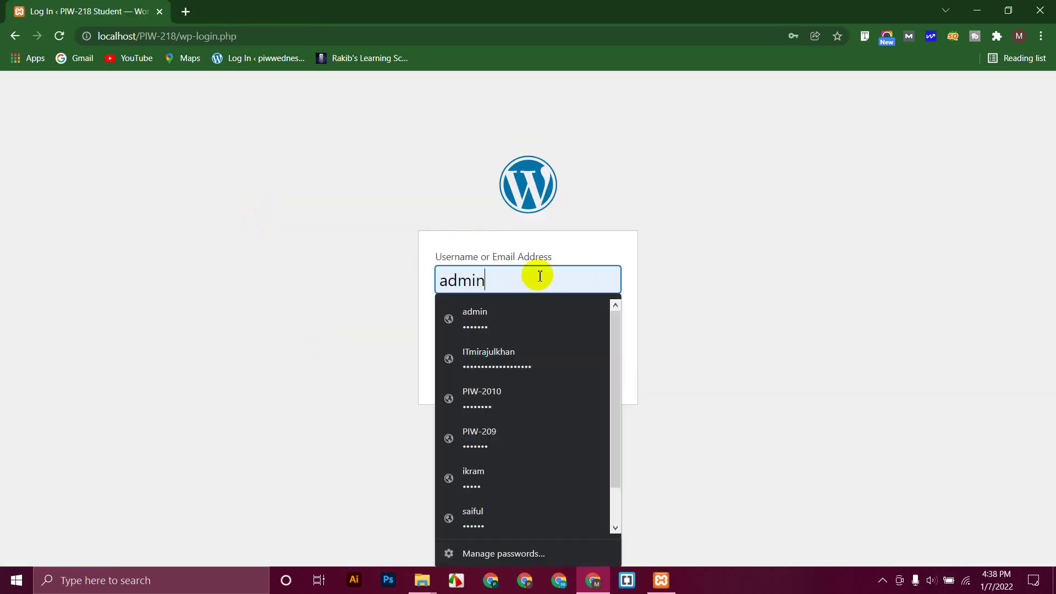
key("ctrl+a")
type("piw")
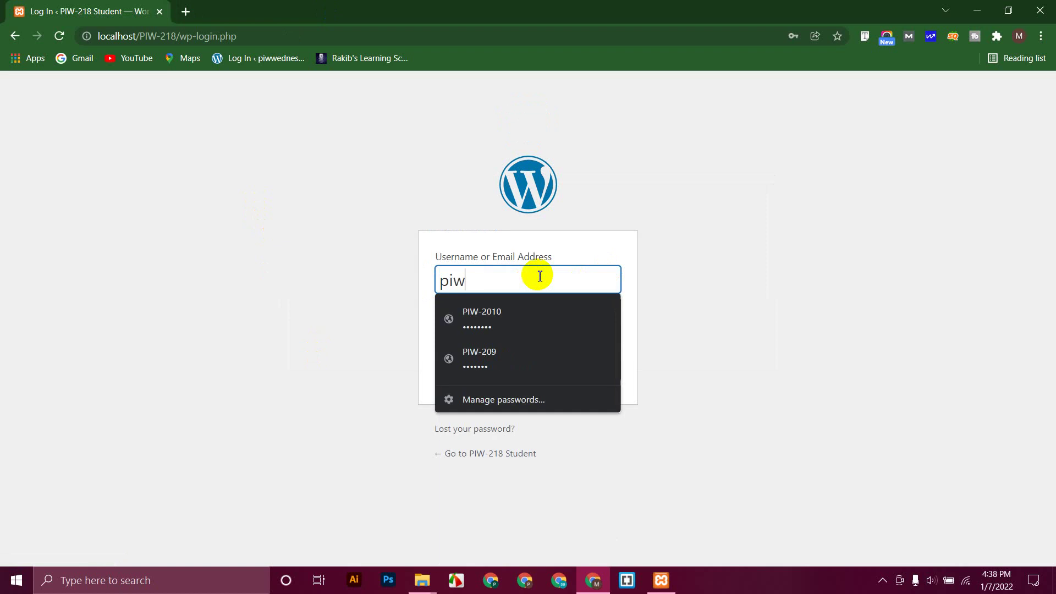
type("-2")
type("18")
key("Down")
key("Return")
key("ctrl+a")
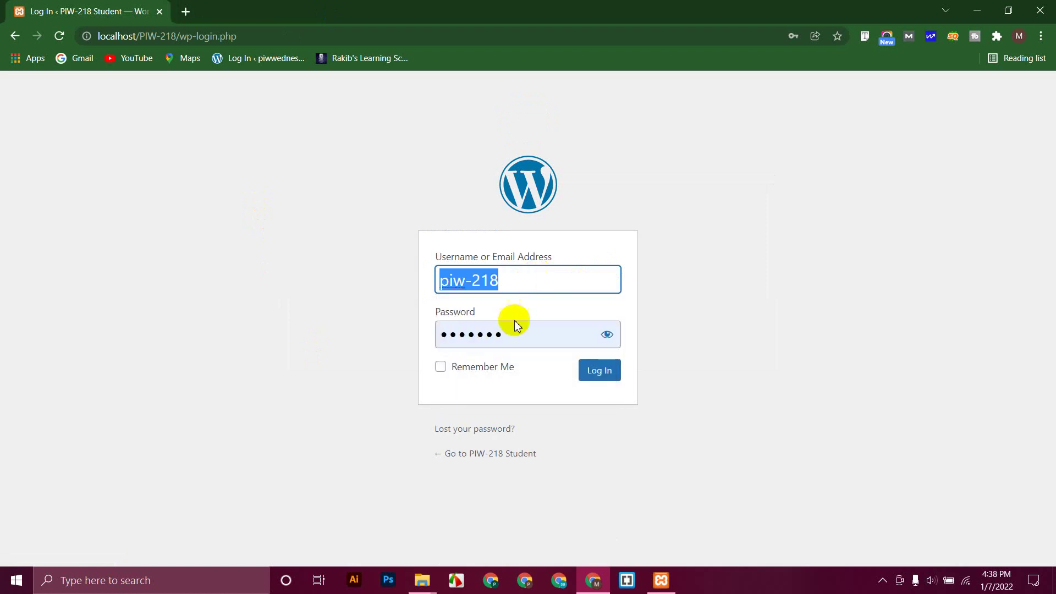
left_click(525, 341)
key("ctrl+a")
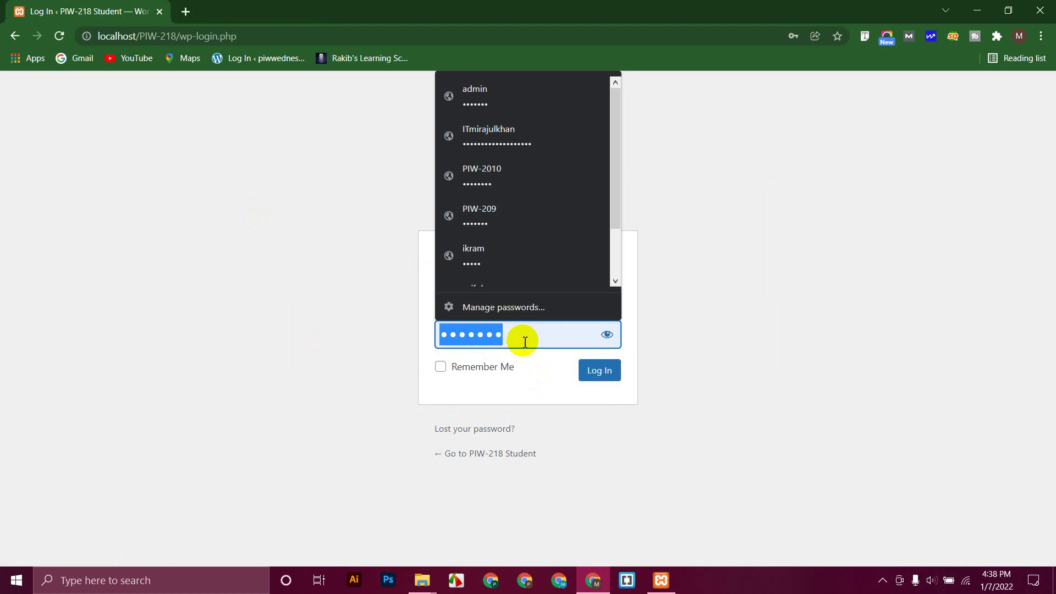
left_click(596, 379)
left_click(596, 380)
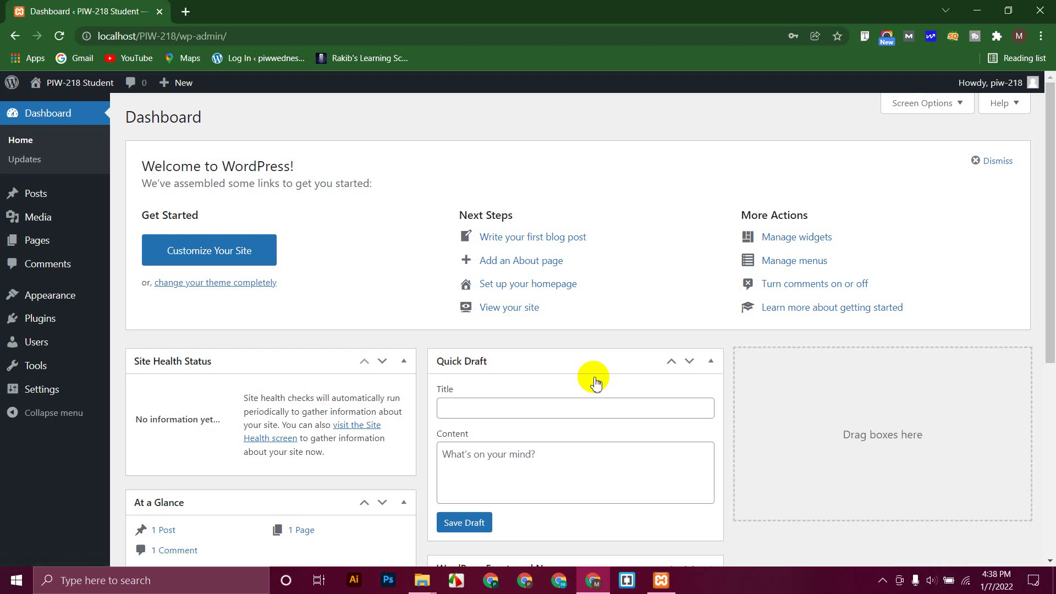
mouse_move(79, 83)
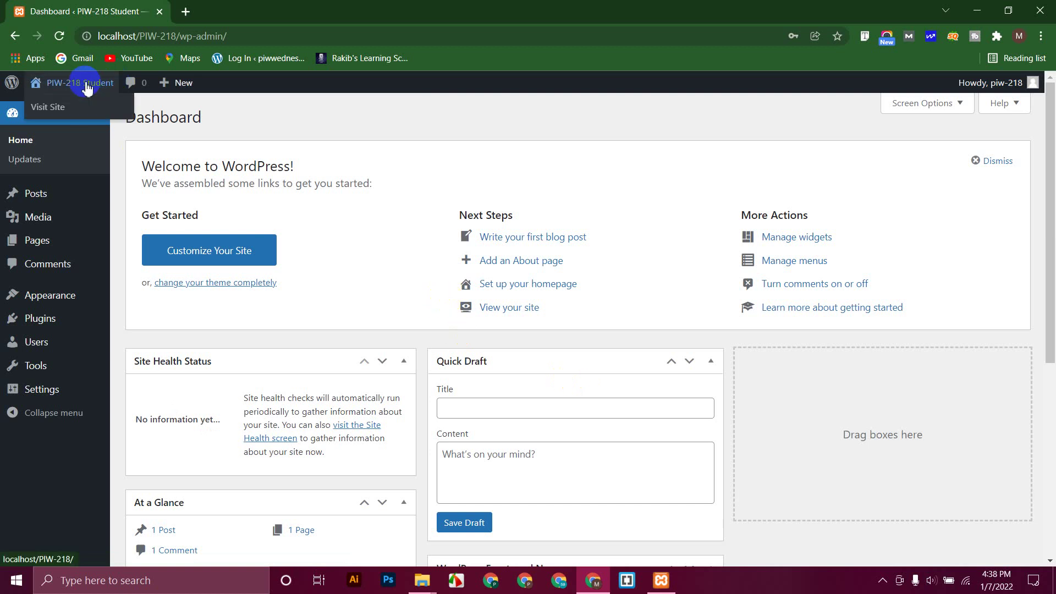
Step: Open the live site's front page in a new tab from the admin bar and view it
left_click(67, 105)
middle_click(63, 113)
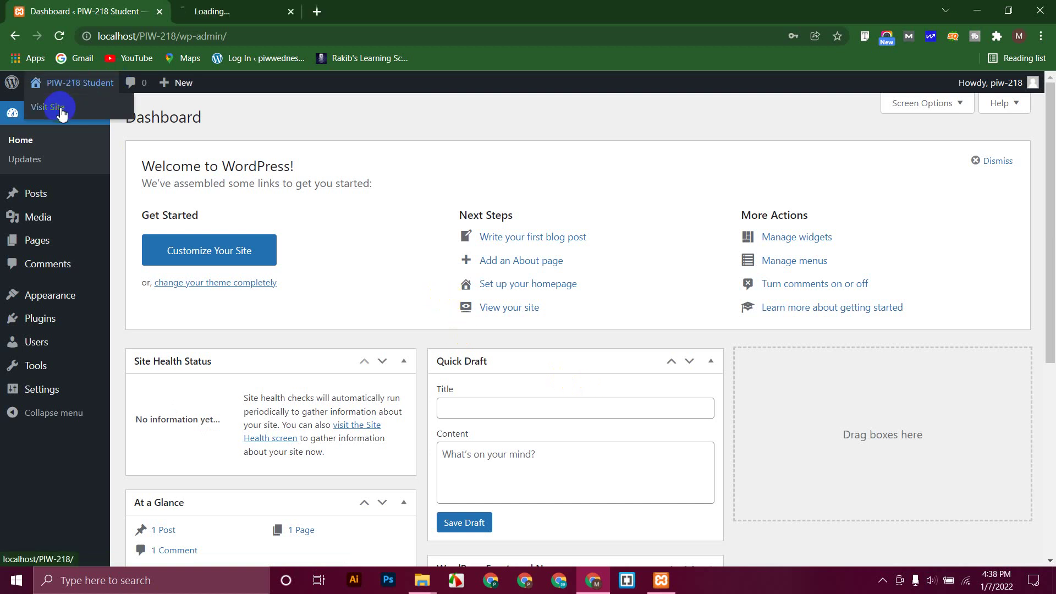
left_click(237, 12)
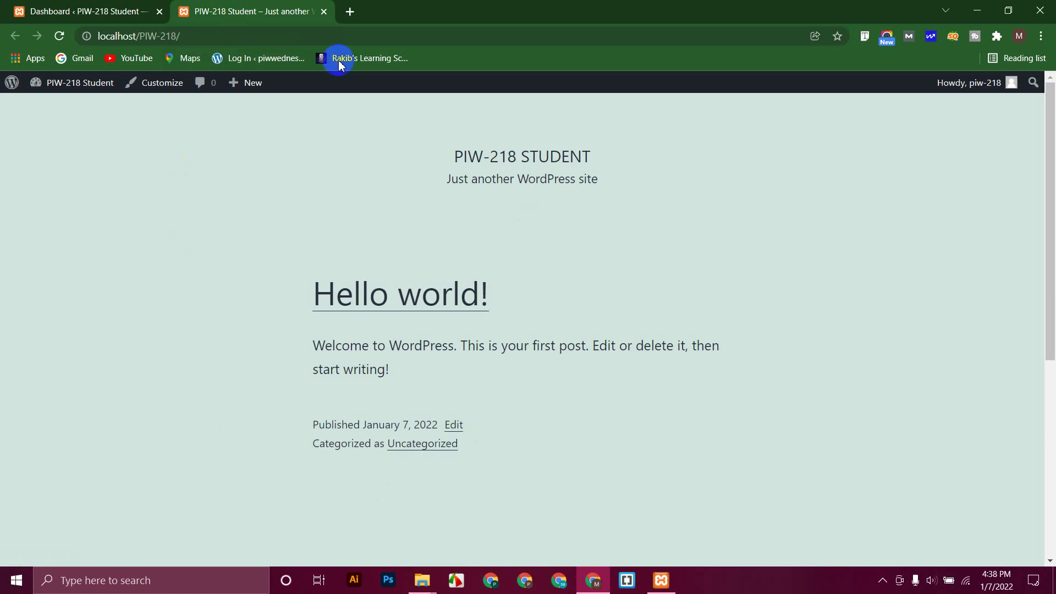
Step: Switch back and forth between the Dashboard and front-page tabs, then reload the Dashboard home
left_click(140, 11)
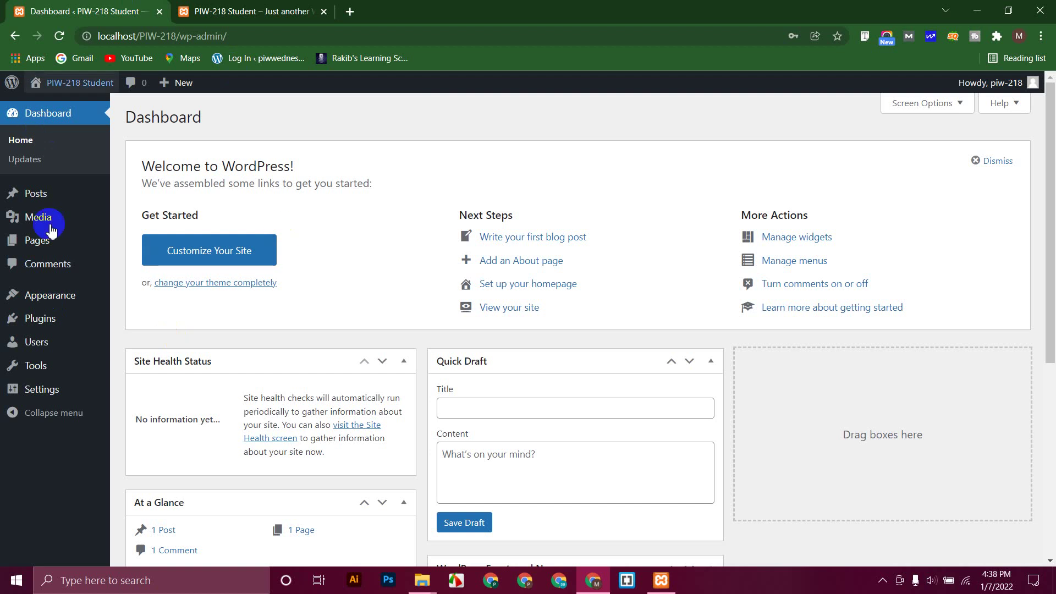
left_click(279, 7)
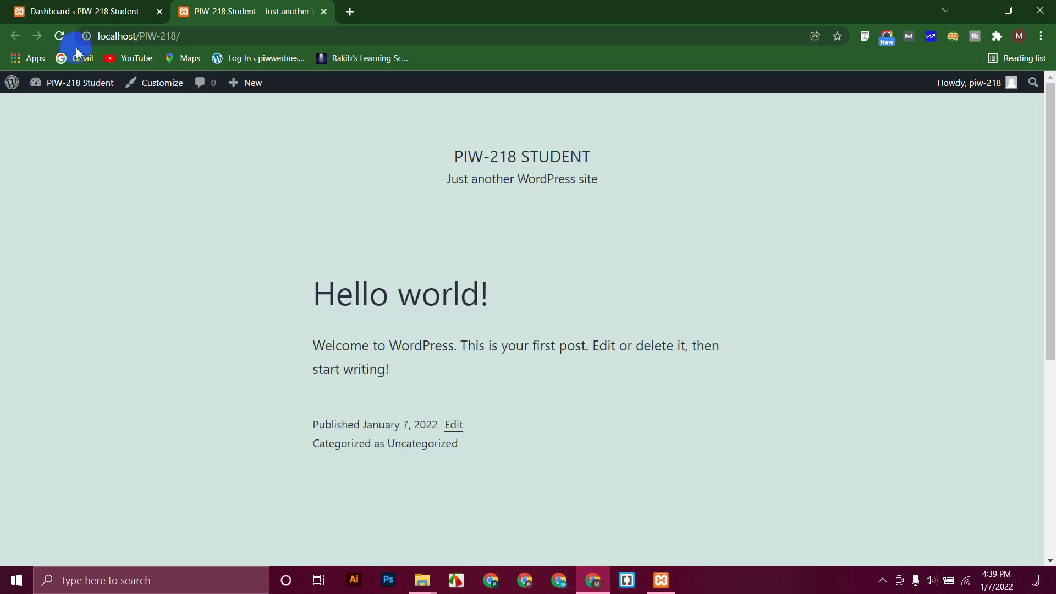
left_click(72, 10)
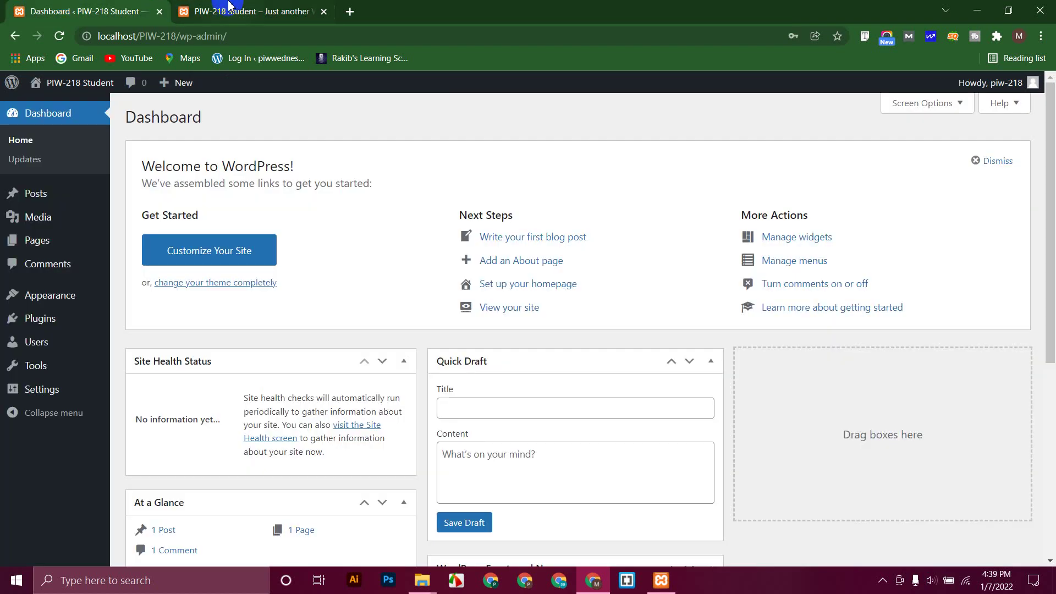
left_click(229, 8)
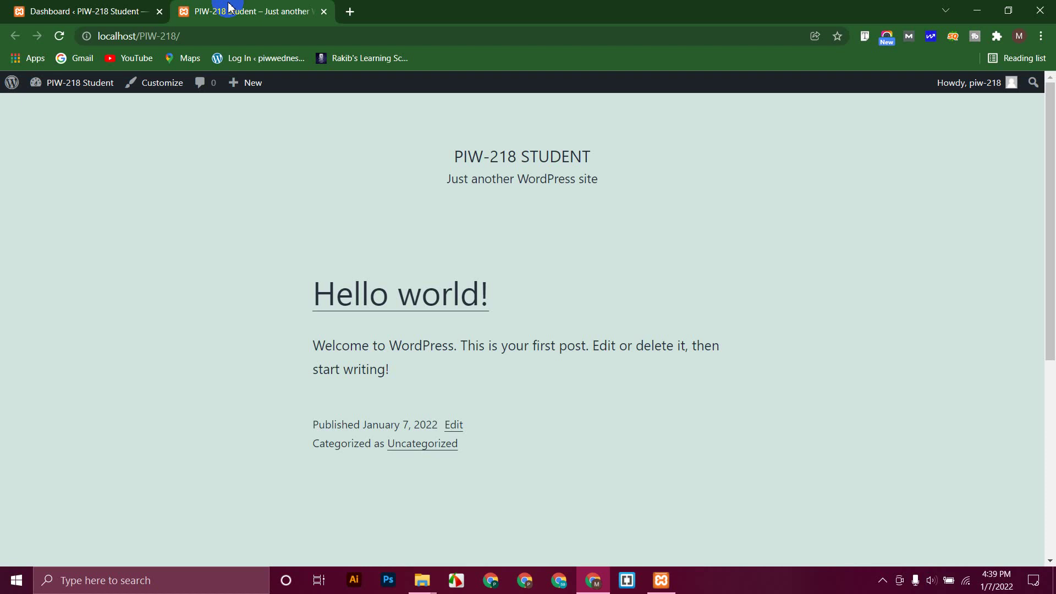
left_click(106, 9)
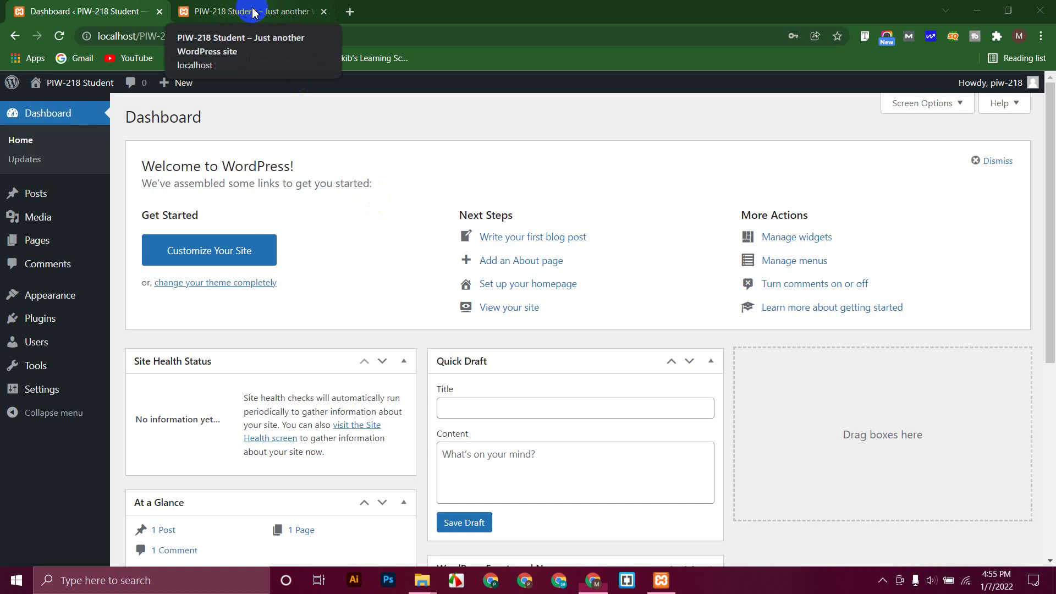
left_click(259, 8)
left_click(124, 9)
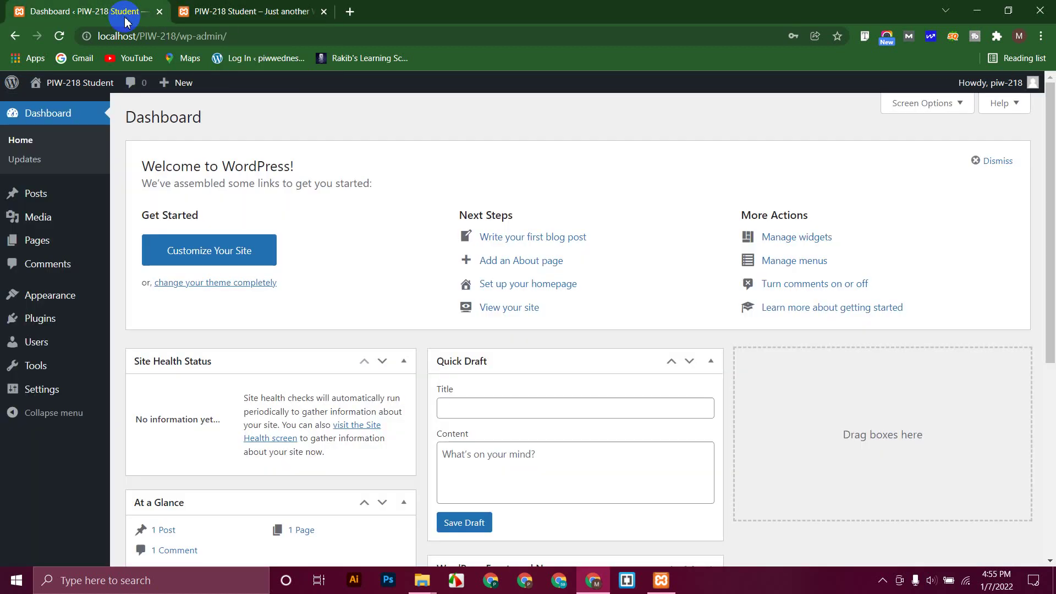
left_click(268, 9)
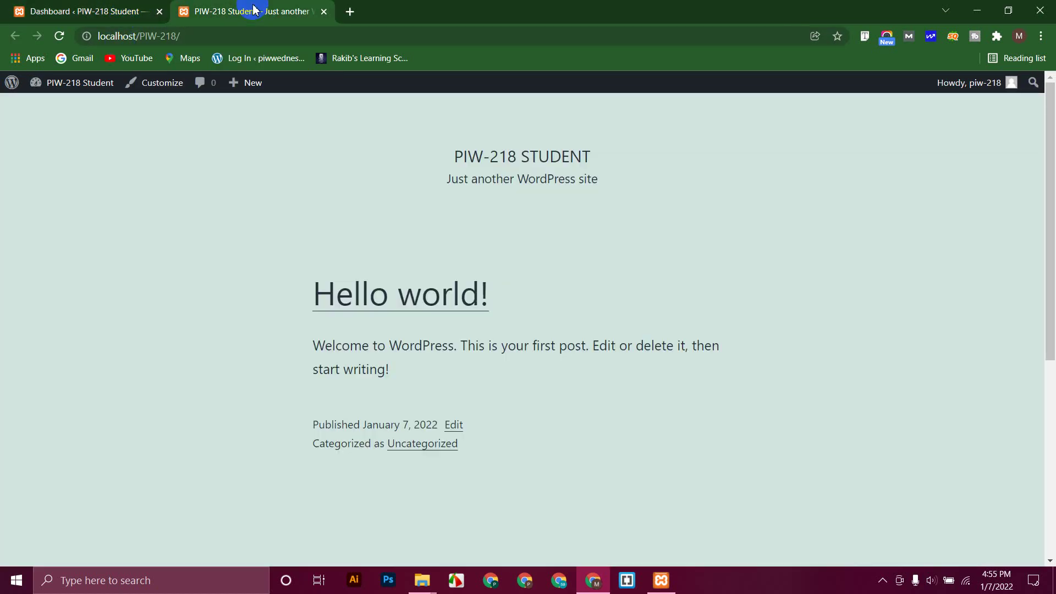
left_click(131, 12)
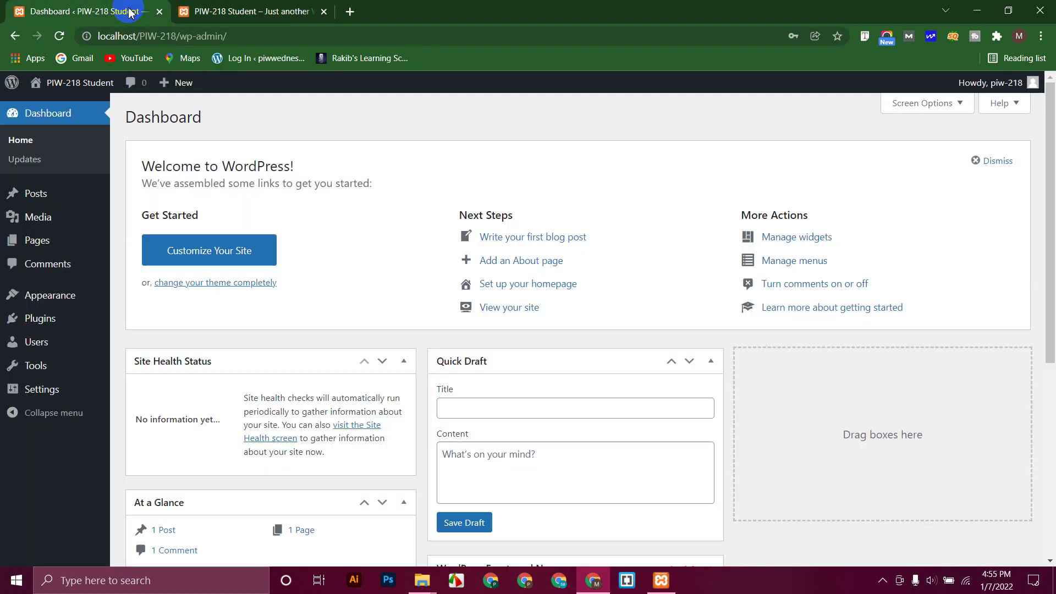
left_click(39, 142)
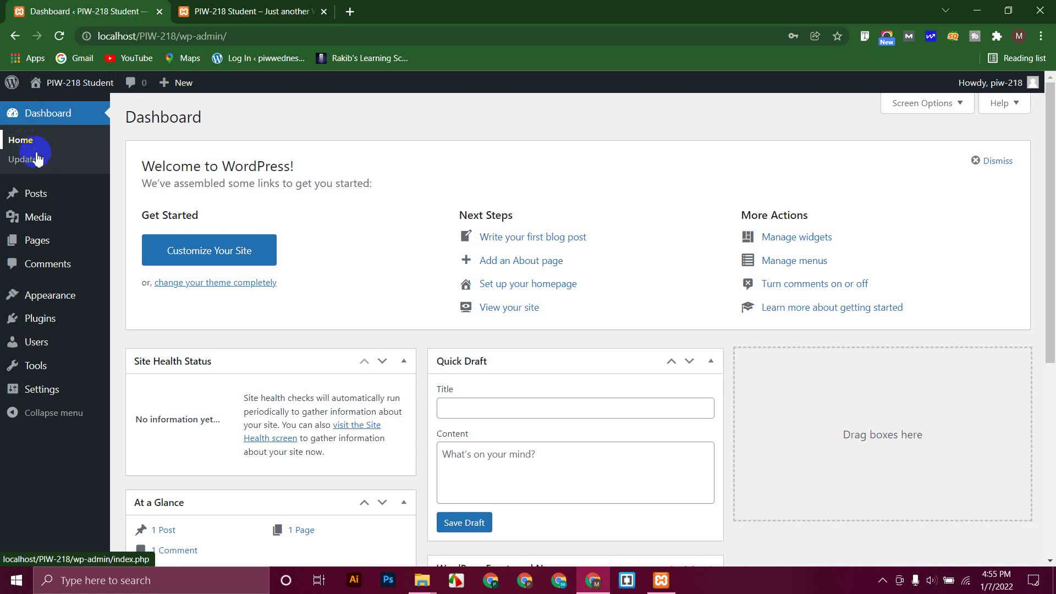
Step: Check the Updates page, open the Posts list, and switch to the front-page tab
left_click(37, 160)
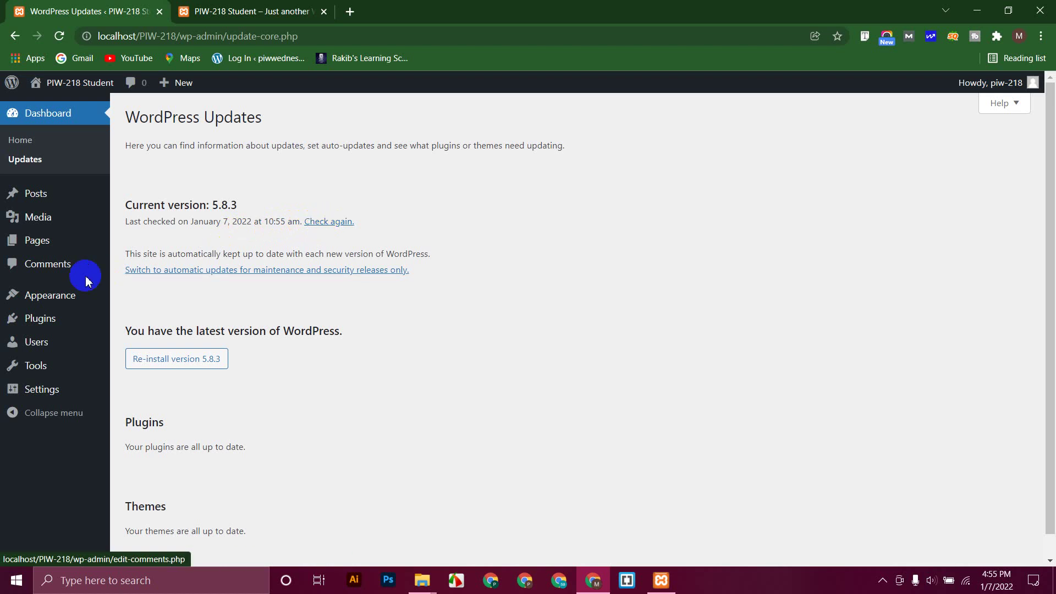
mouse_move(35, 193)
left_click(44, 195)
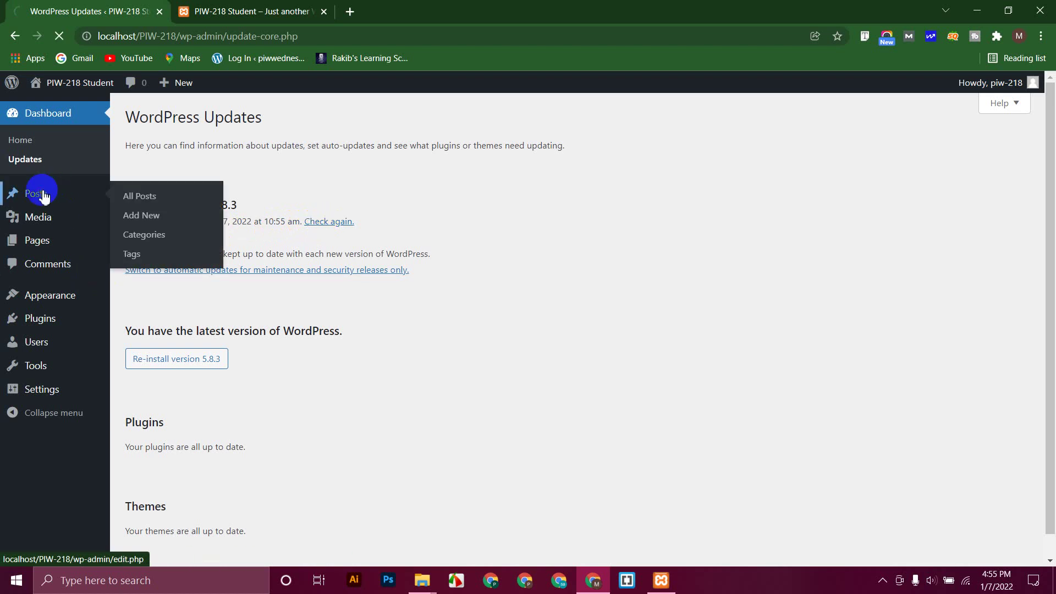
left_click(244, 10)
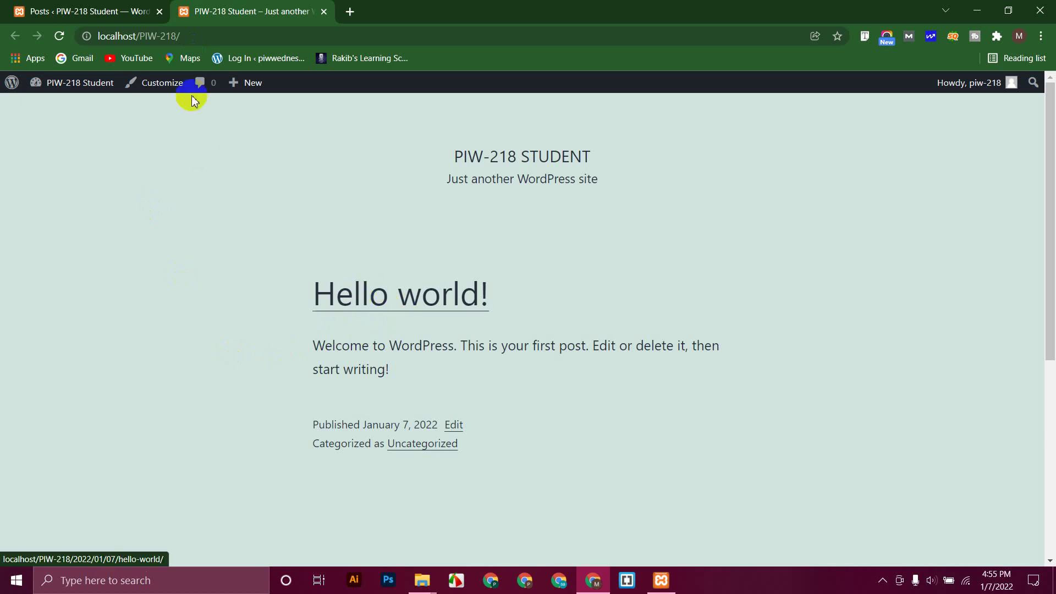
Step: Move the Hello world! post to the trash with a bulk action
left_click(83, 10)
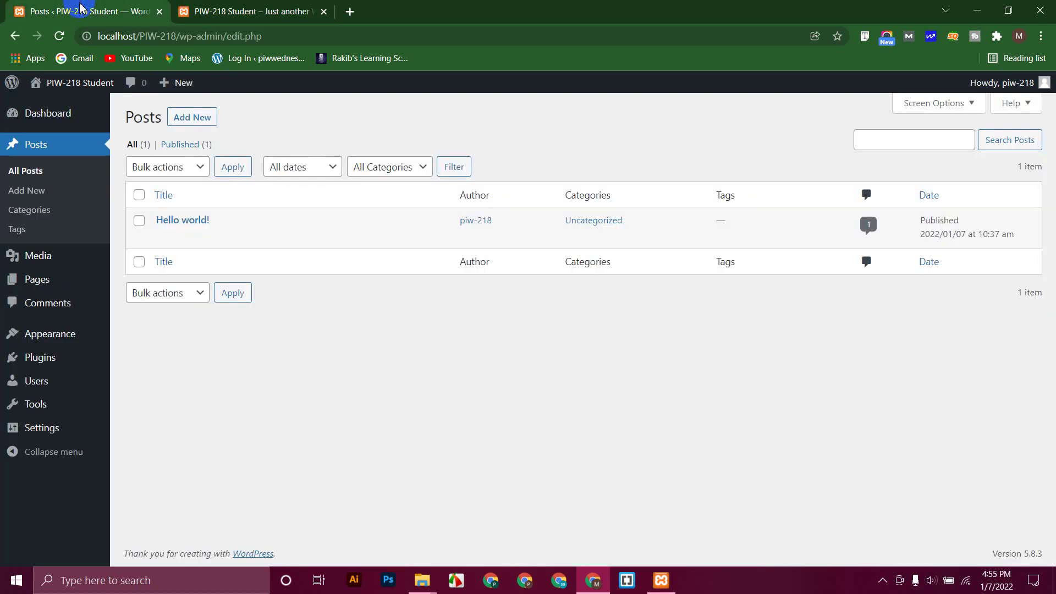
left_click(139, 196)
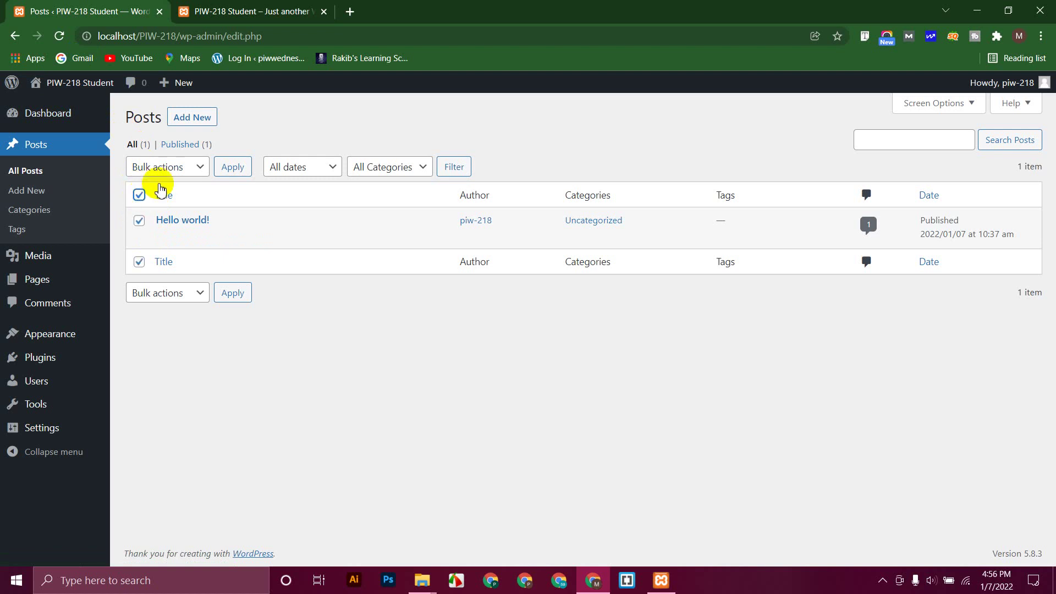
left_click(168, 168)
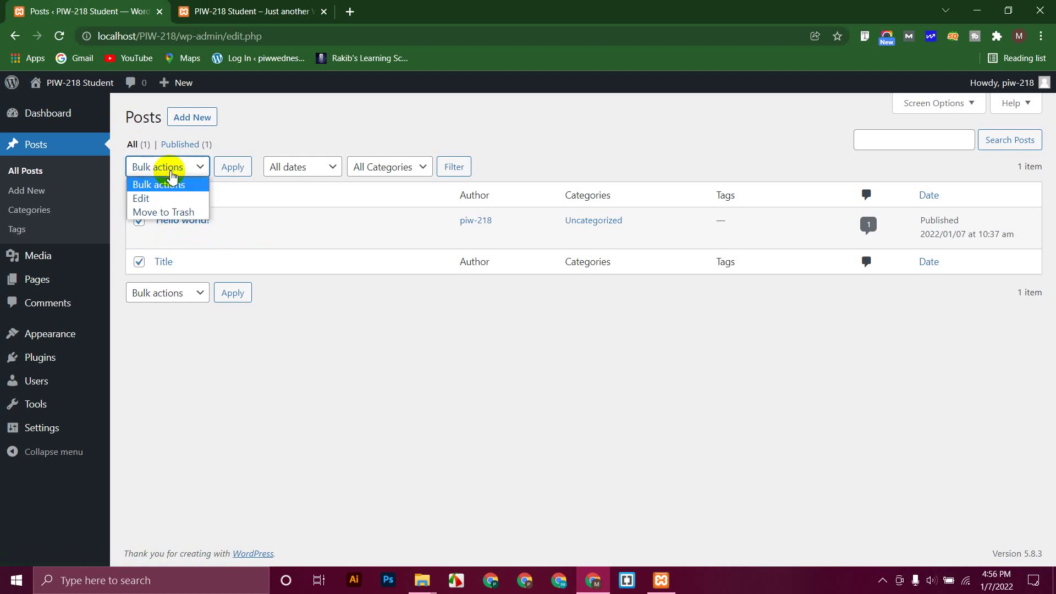
left_click(165, 212)
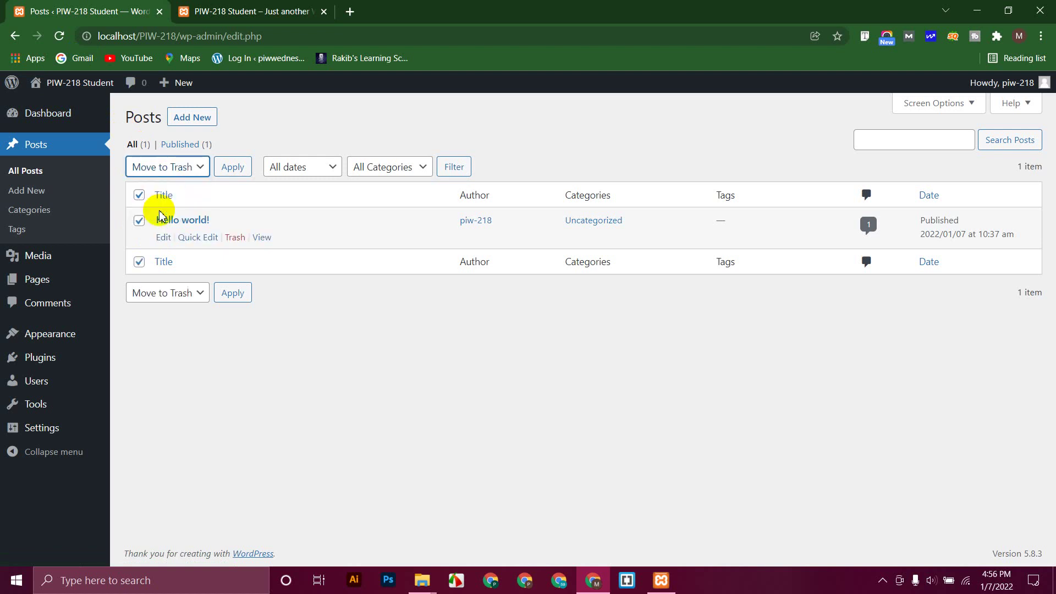
left_click(234, 169)
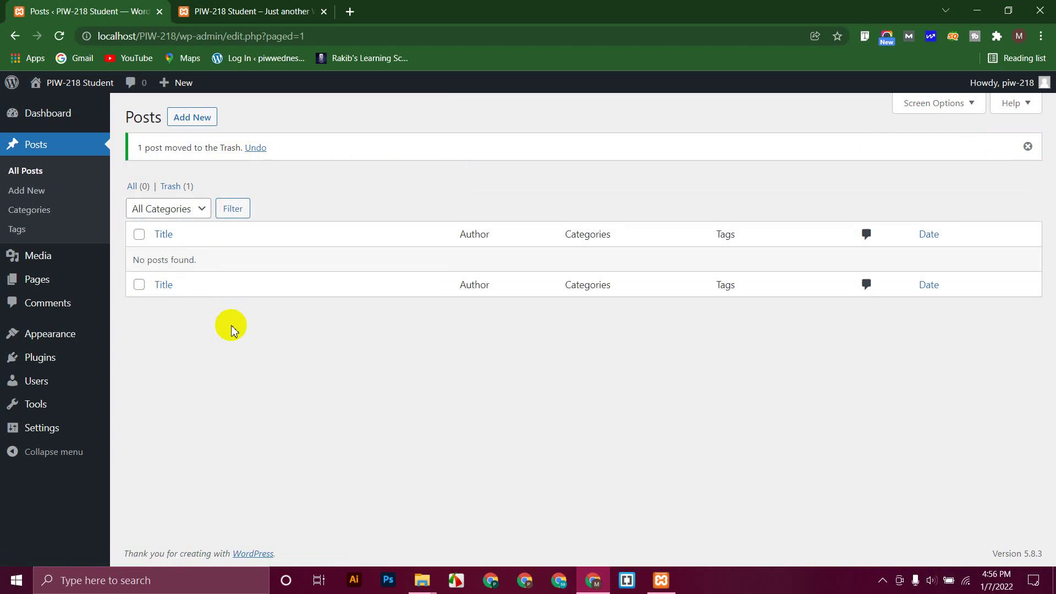
Step: Permanently delete the trashed Hello world! post from the Trash view
left_click(174, 187)
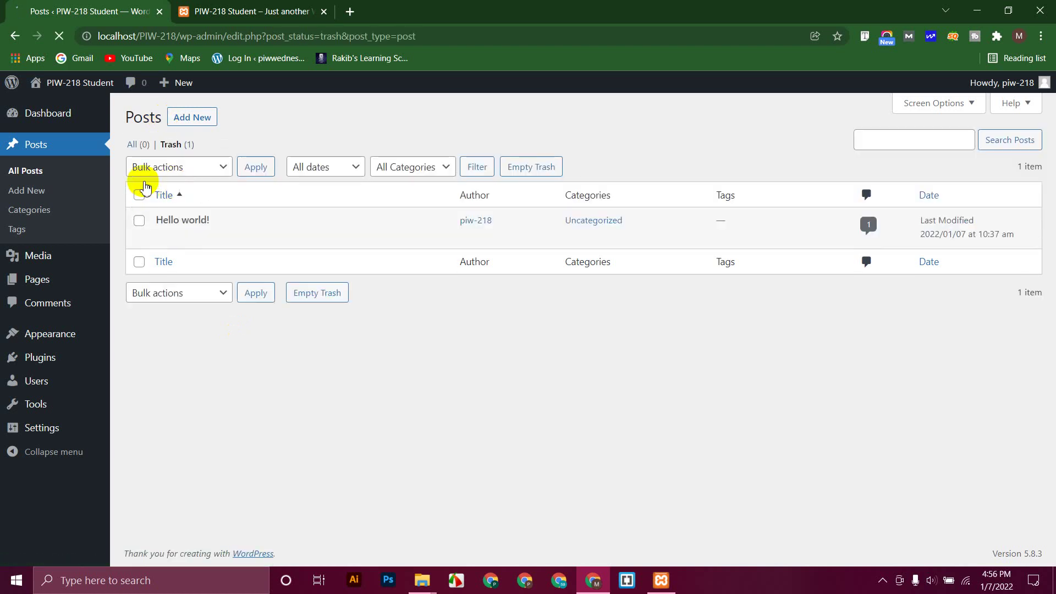
left_click(139, 195)
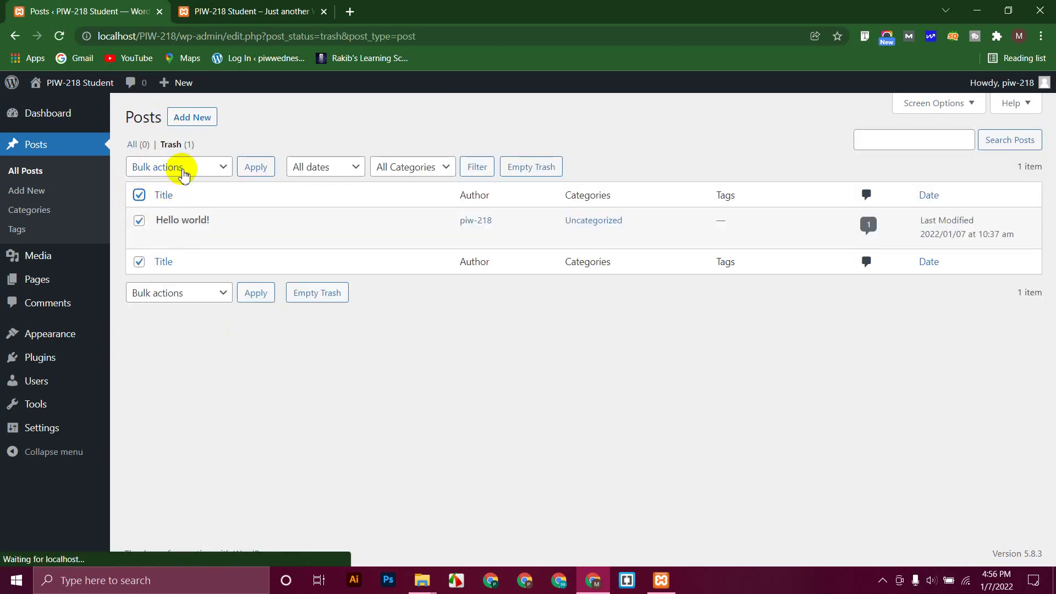
left_click(178, 166)
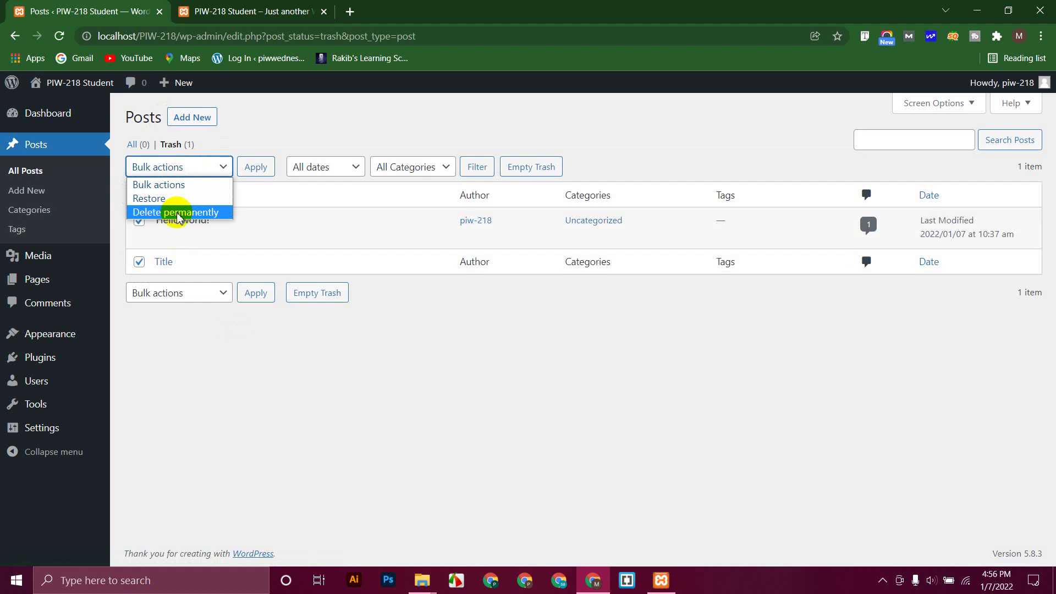
left_click(178, 212)
left_click(256, 168)
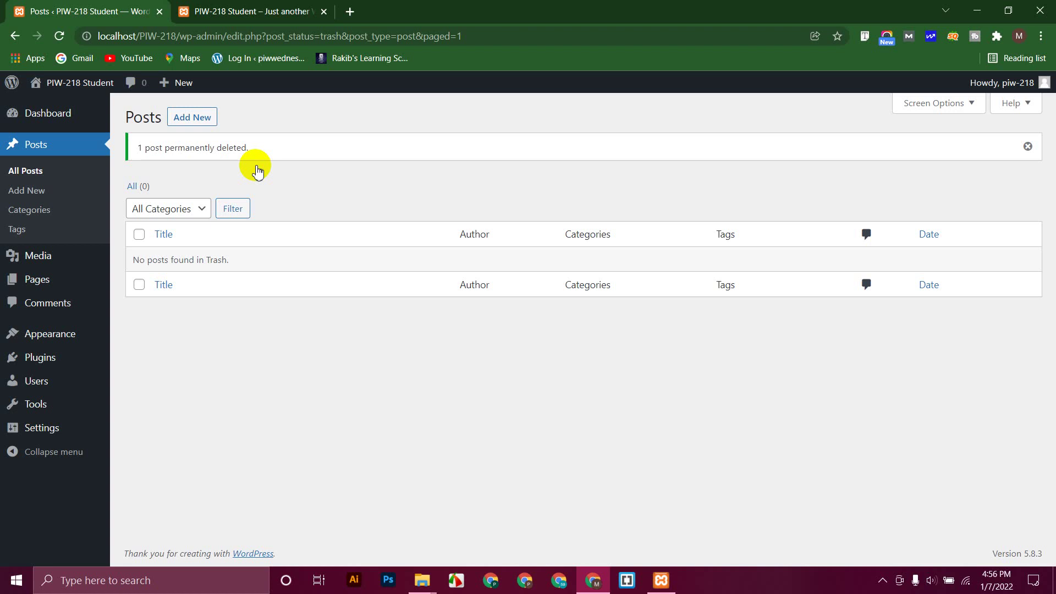
Step: Reload the front page to confirm 'Nothing here', then open Add New Post in a background tab
left_click(237, 11)
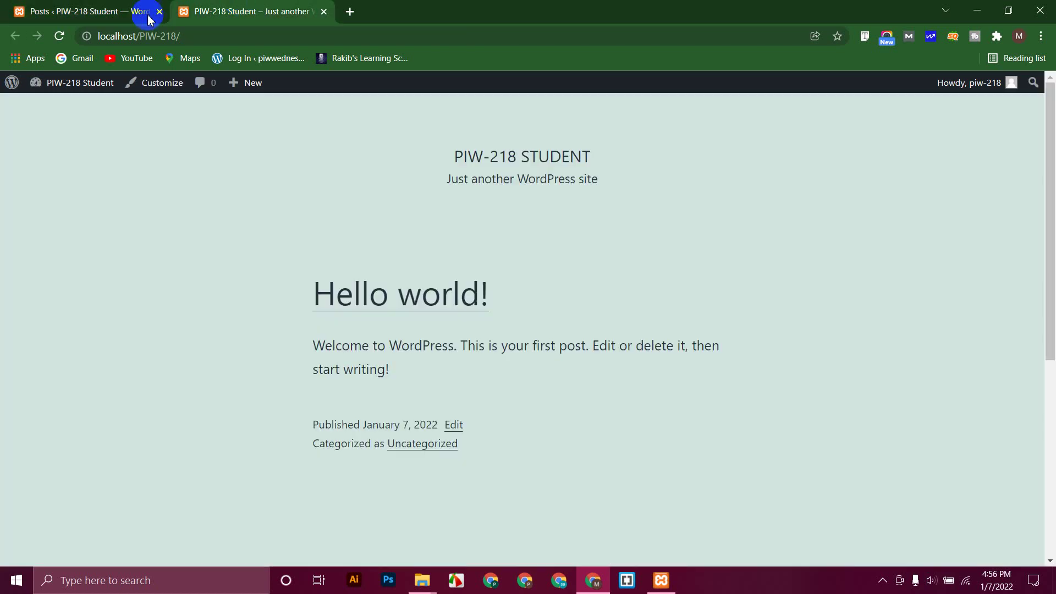
left_click(59, 37)
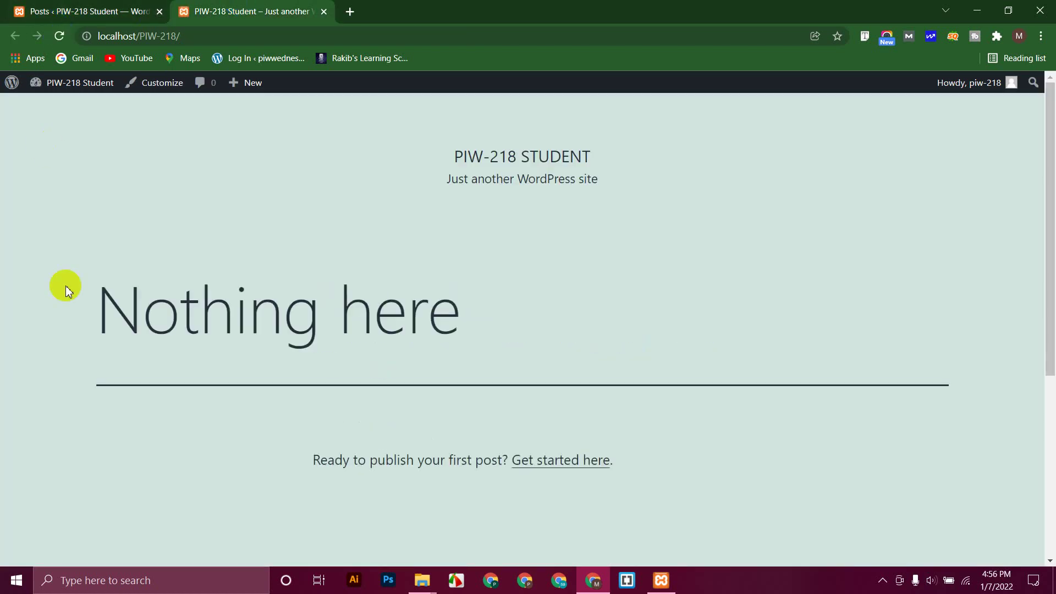
double_click(215, 314)
left_click(132, 6)
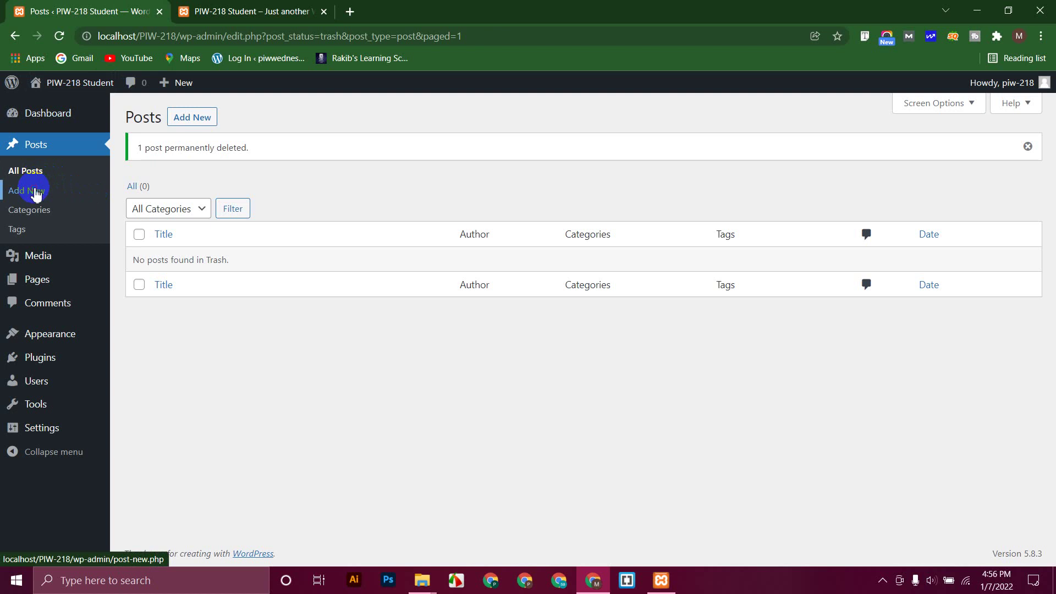
middle_click(36, 194)
Step: Dismiss the block editor welcome guide and title the new post 'HTML'
left_click(220, 7)
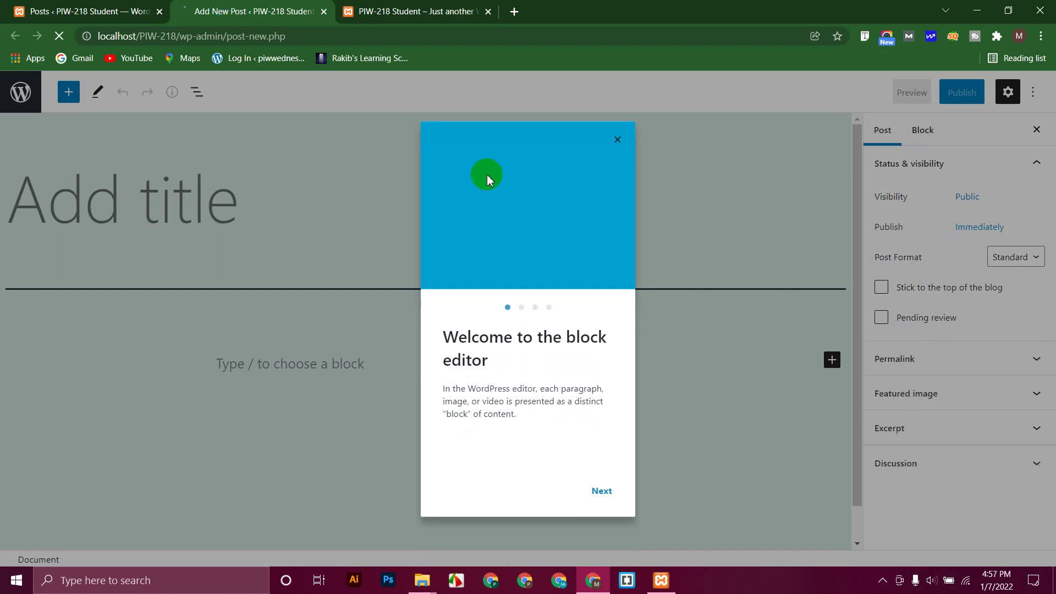
left_click(604, 490)
left_click(604, 491)
left_click(605, 492)
left_click(605, 492)
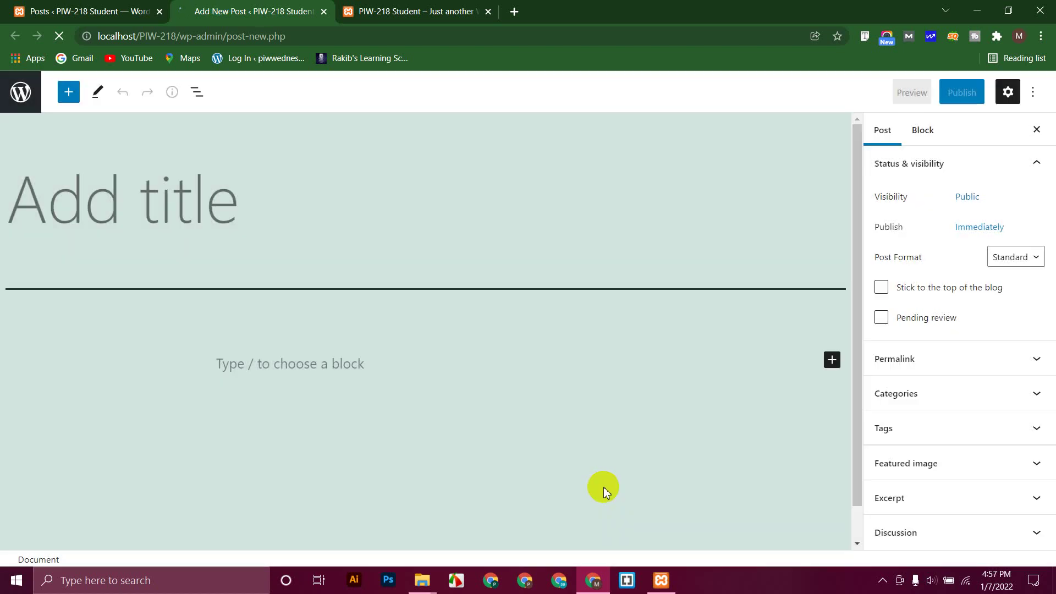
left_click(148, 180)
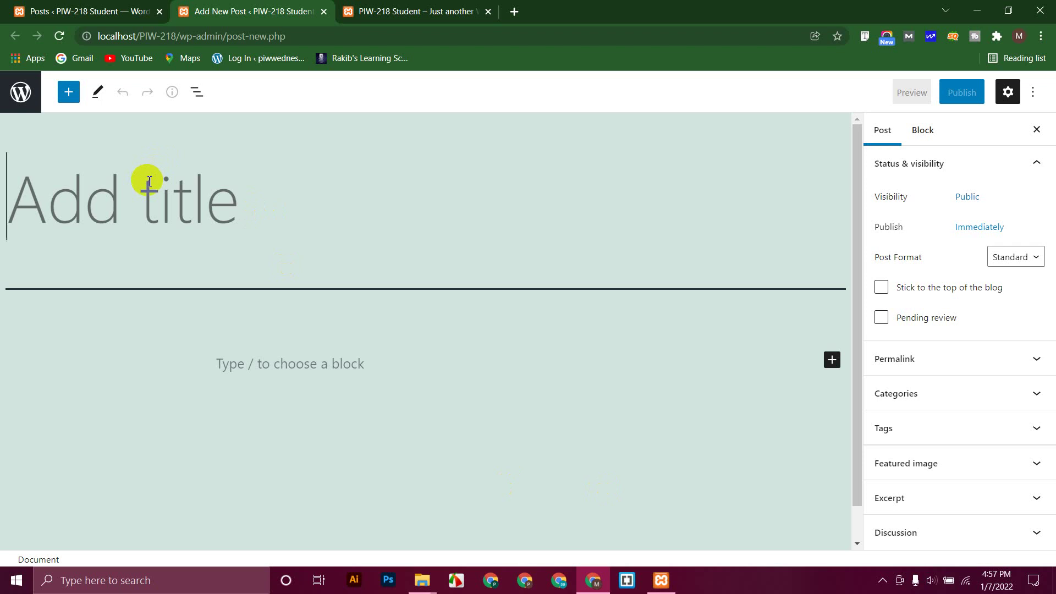
type("HTML")
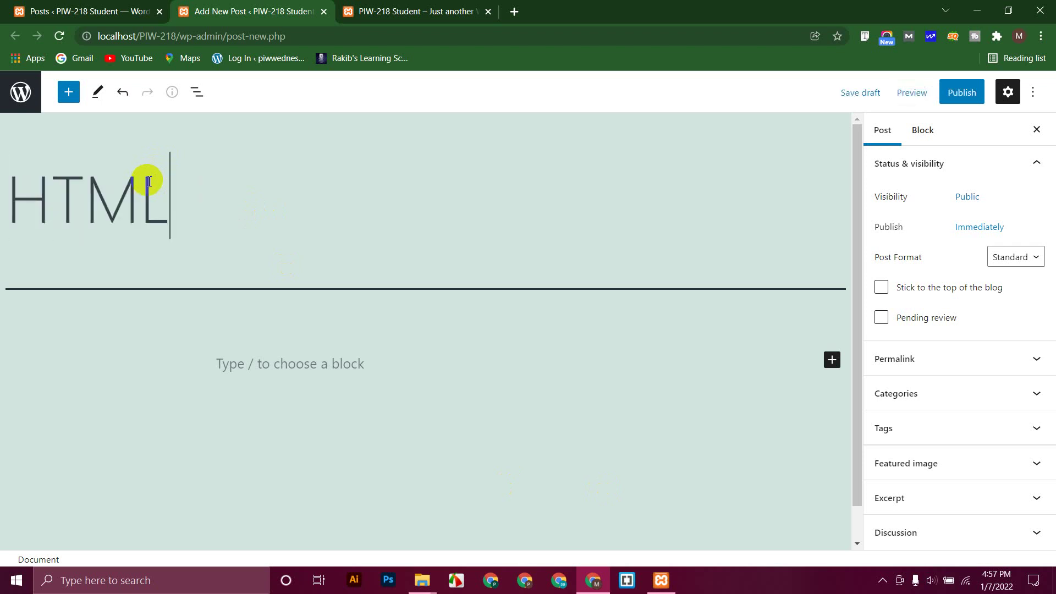
left_click(297, 366)
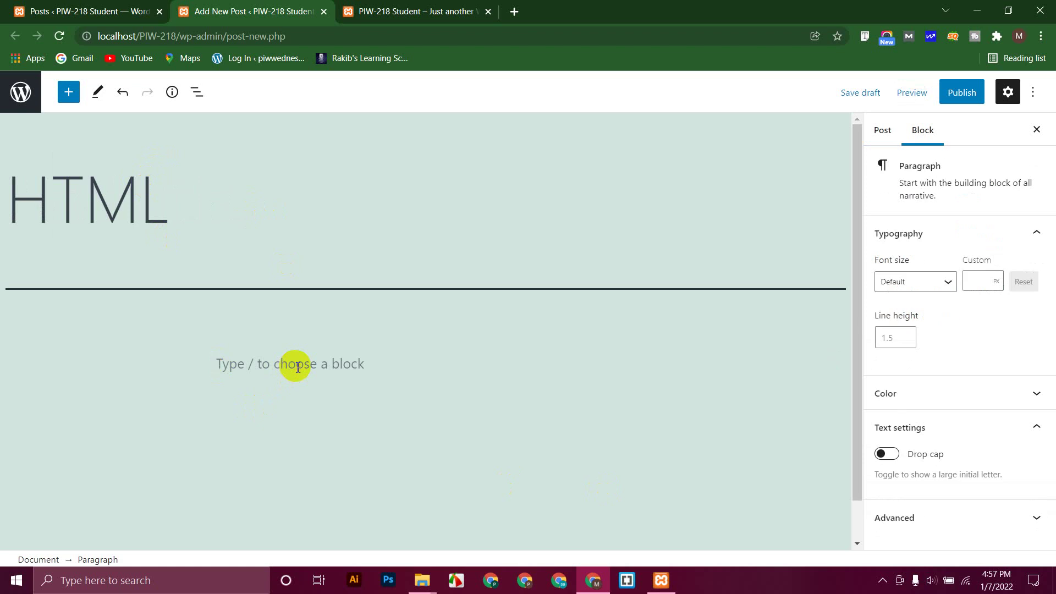
Step: Insert a Heading block below the title reading 'Describe to HTML'
left_click(69, 93)
mouse_move(114, 264)
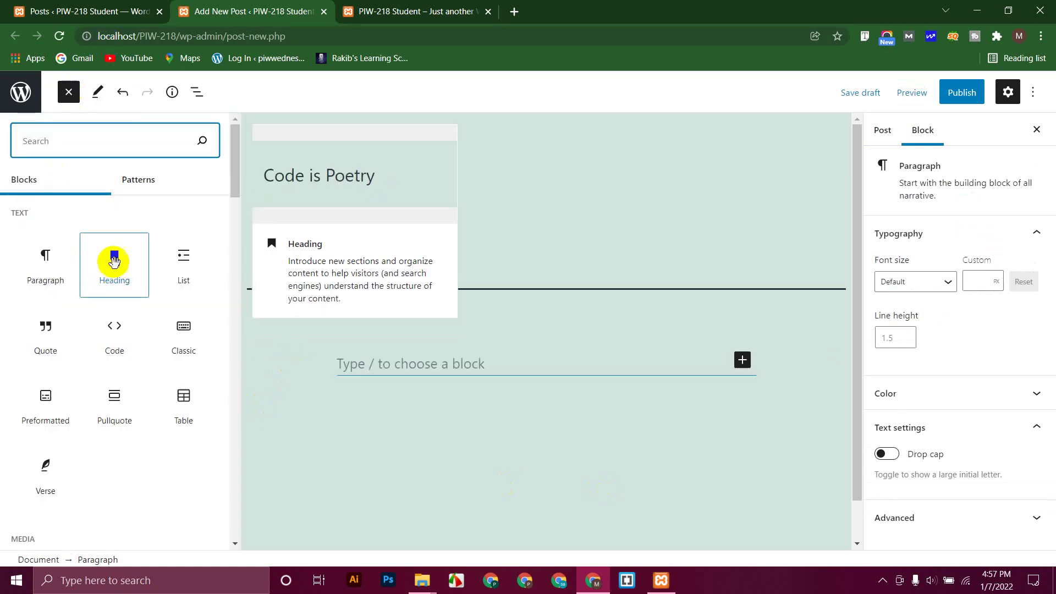
left_click_drag(114, 262, 404, 357)
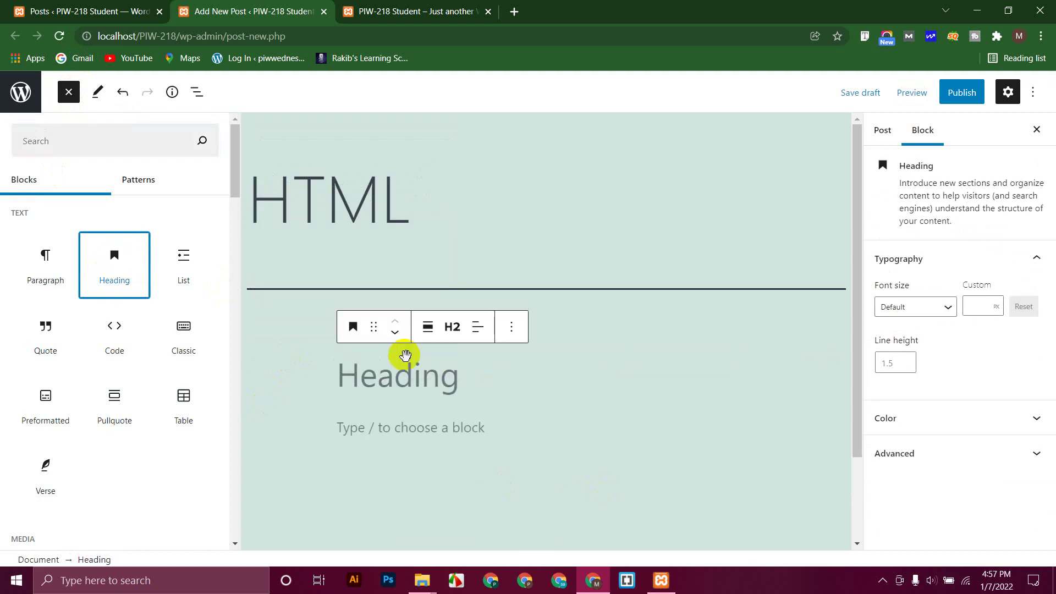
left_click(399, 374)
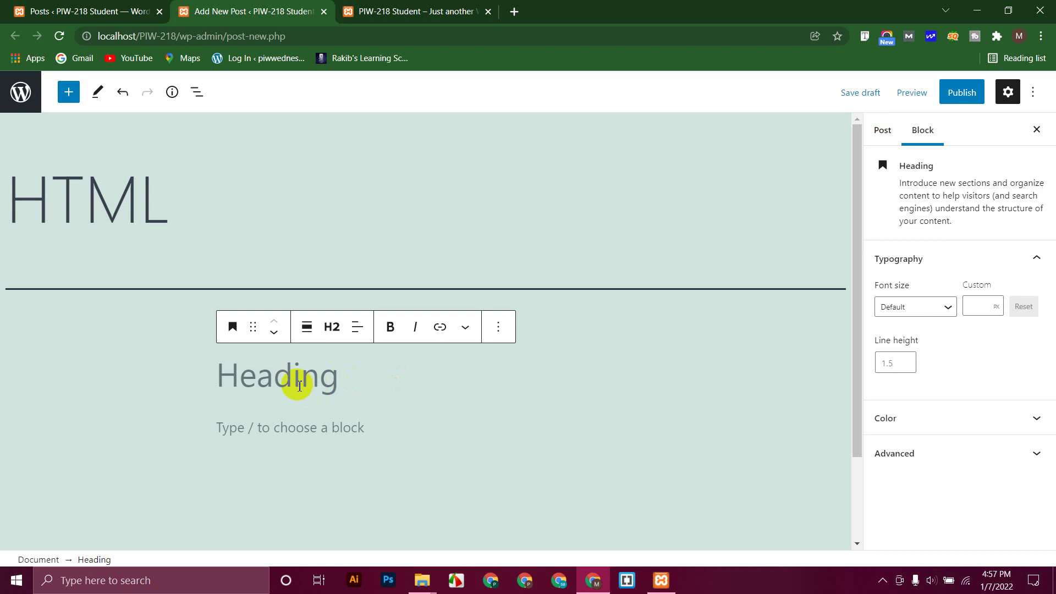
type("De")
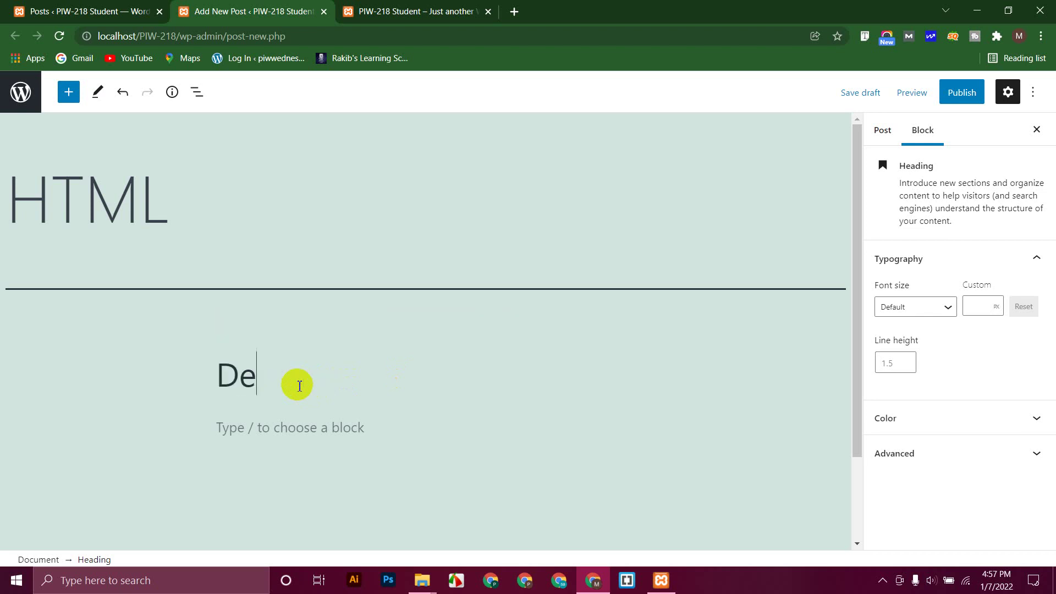
type("sci")
key("BackSpace")
type("ribe 6to")
key("BackSpace")
key("BackSpace")
key("BackSpace")
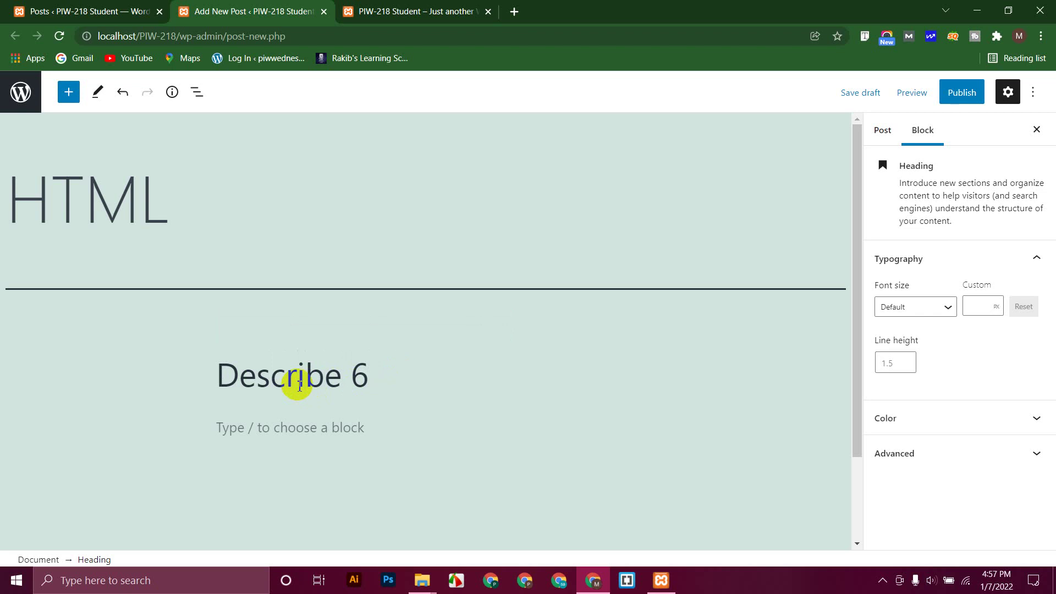
key("BackSpace")
type("ot")
key("BackSpace")
key("BackSpace")
key("BackSpace")
type("to ")
type("HTML")
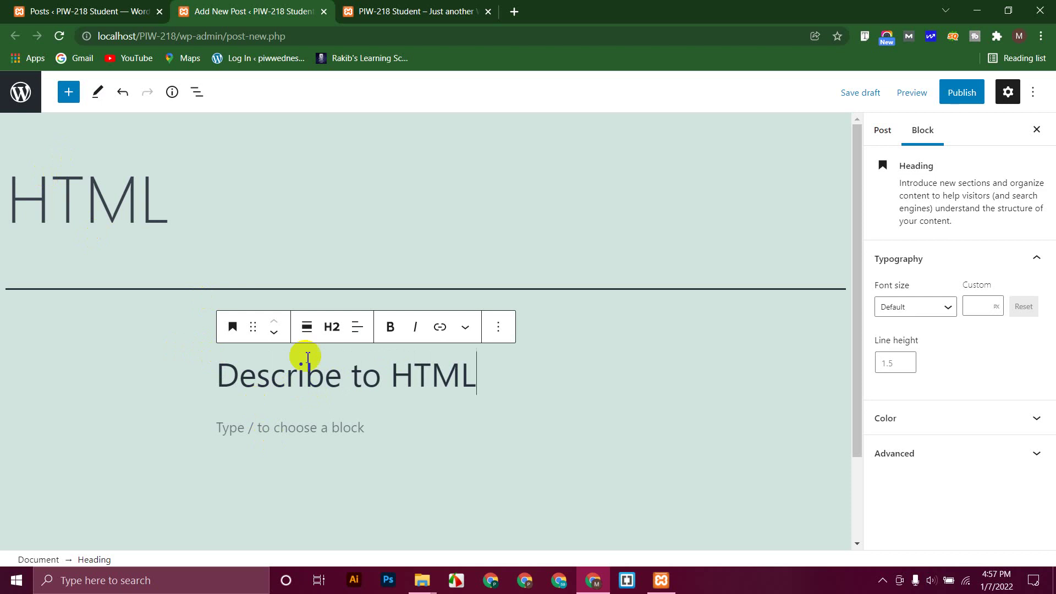
Step: After trying H1 and H3, set the heading to level 2 and select the word HTML
left_click(332, 328)
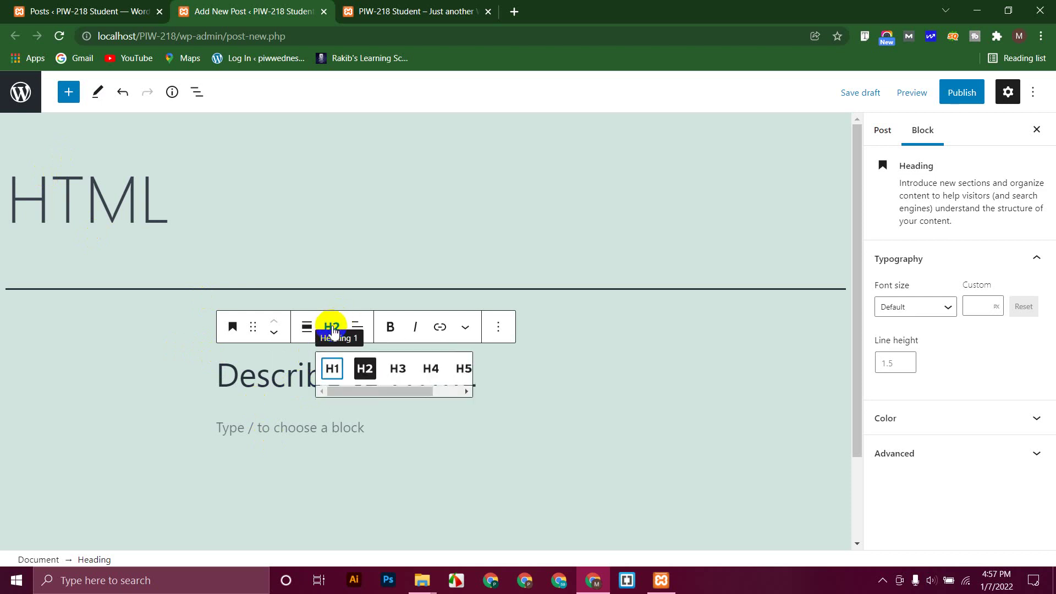
left_click(332, 369)
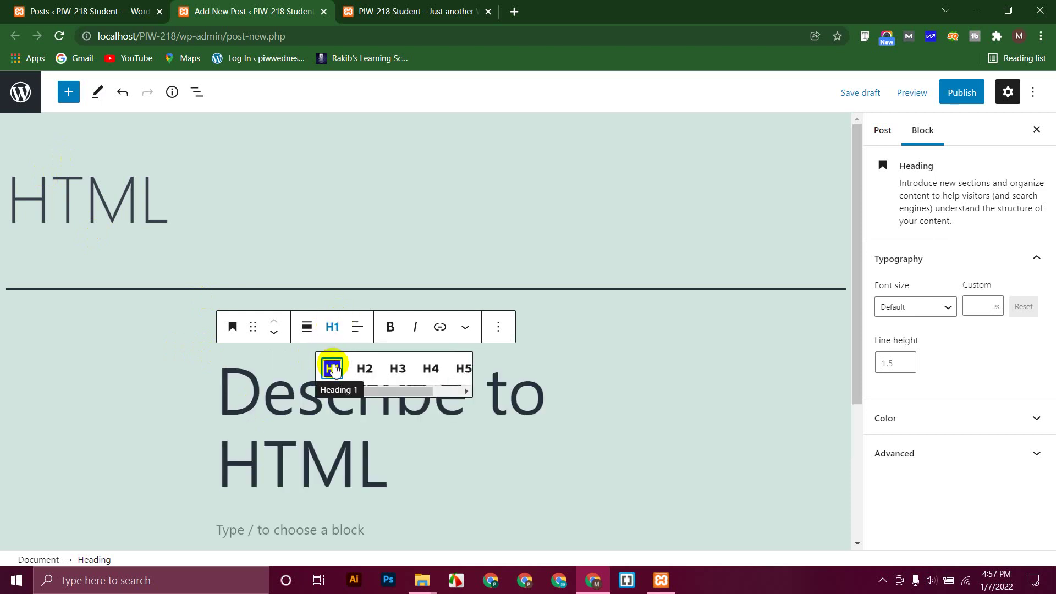
left_click(332, 328)
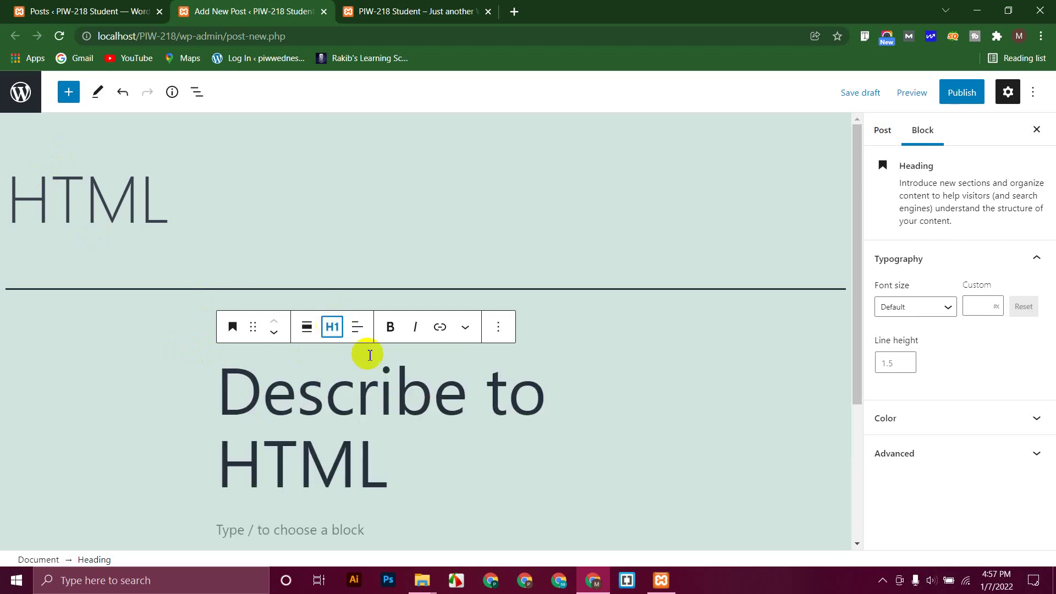
left_click(327, 327)
left_click(403, 370)
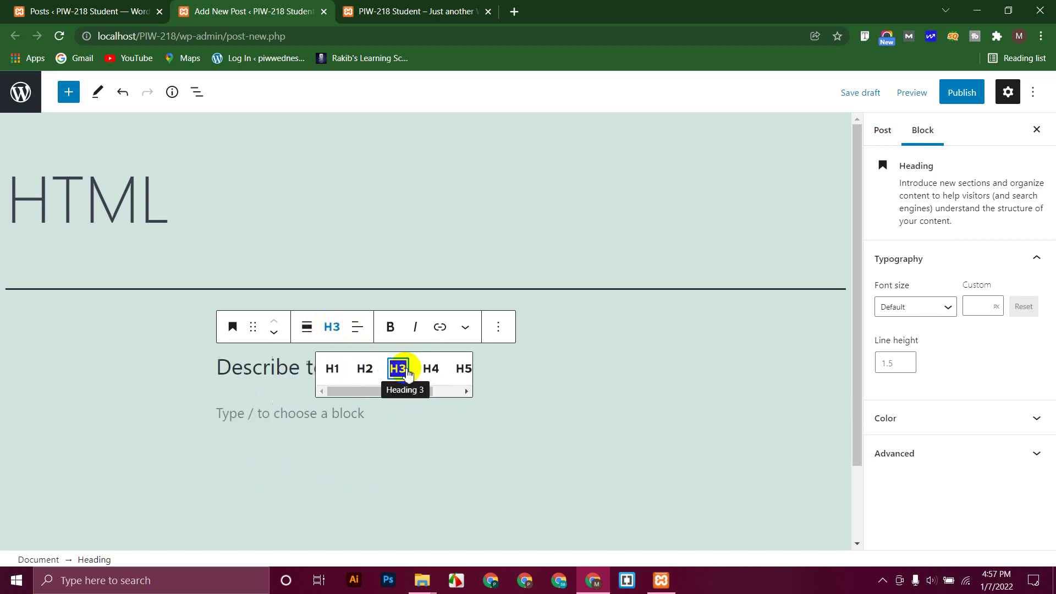
left_click(366, 368)
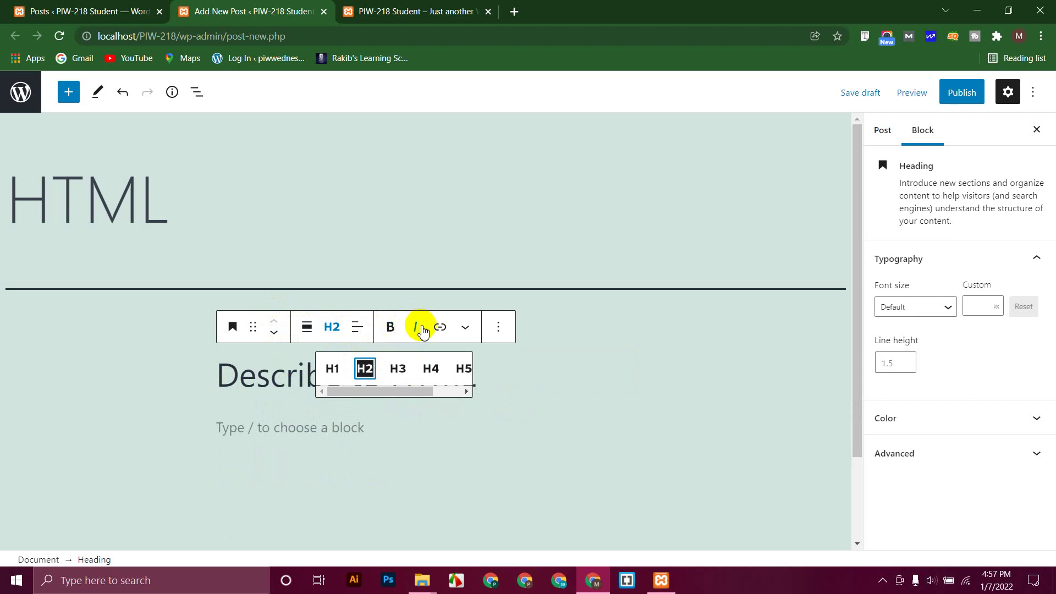
left_click(286, 375)
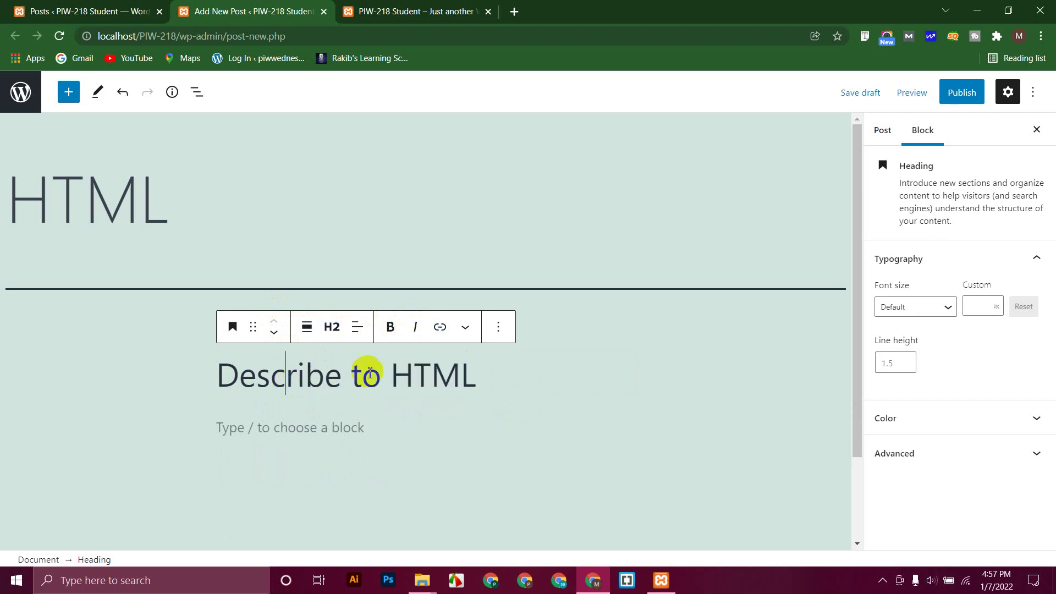
left_click(479, 384)
left_click_drag(479, 385, 392, 382)
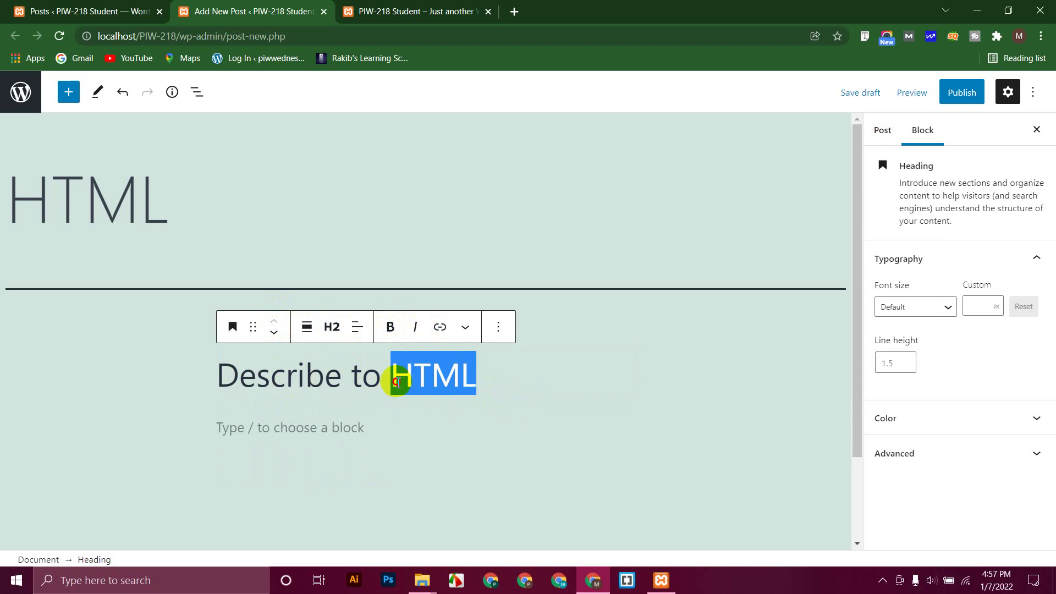
left_click(434, 334)
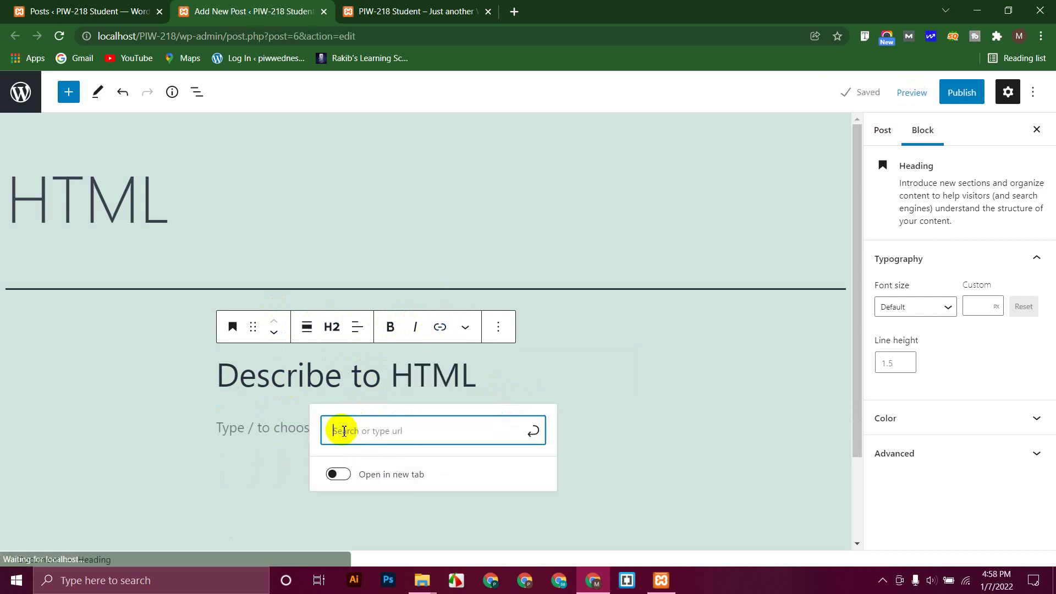
type("html")
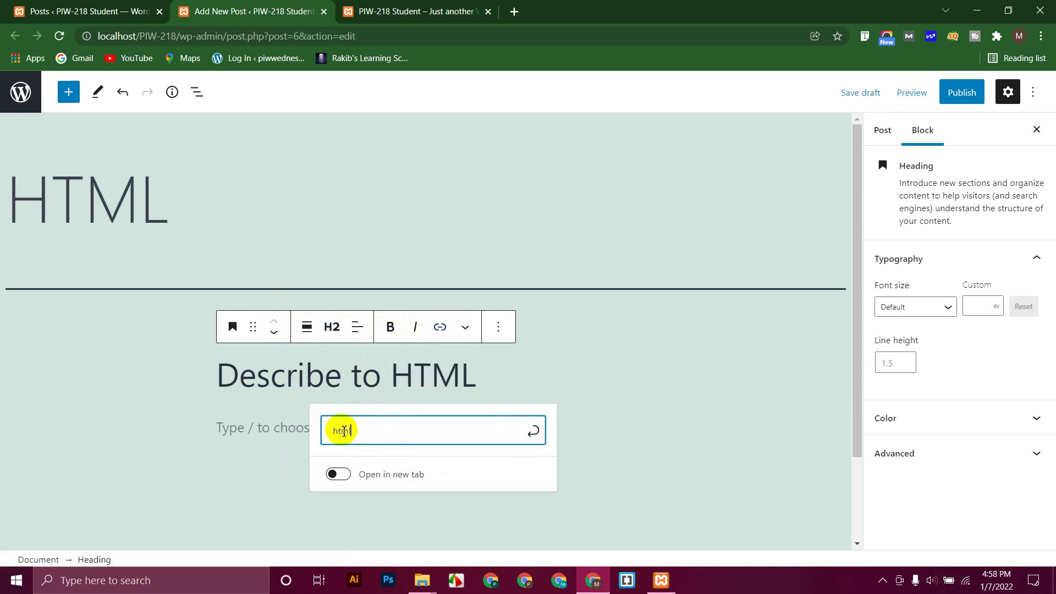
key("BackSpace")
key("BackSpace")
key("BackSpace")
key("Return")
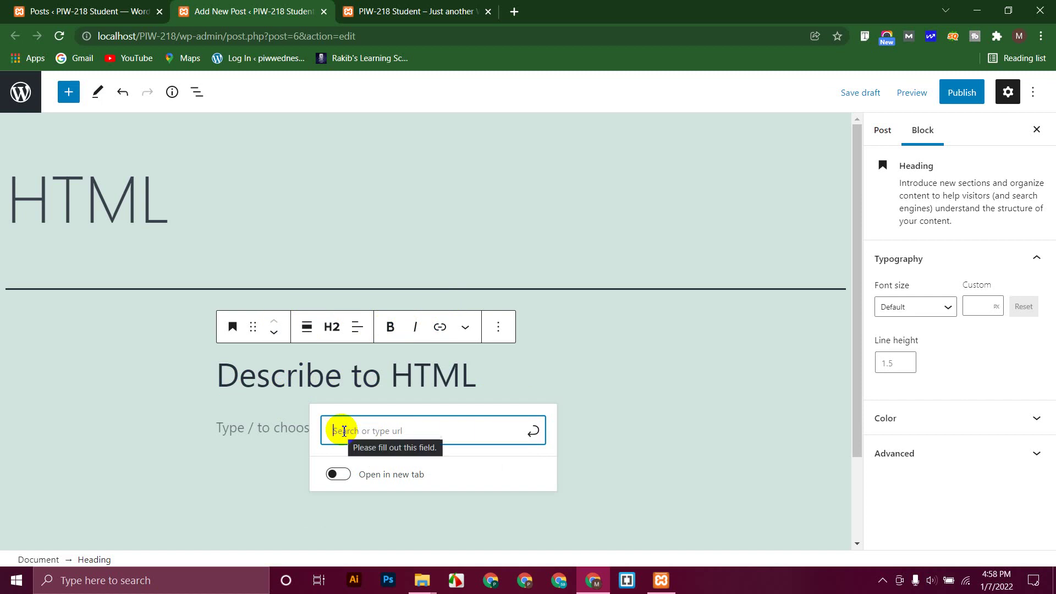
type("https:/")
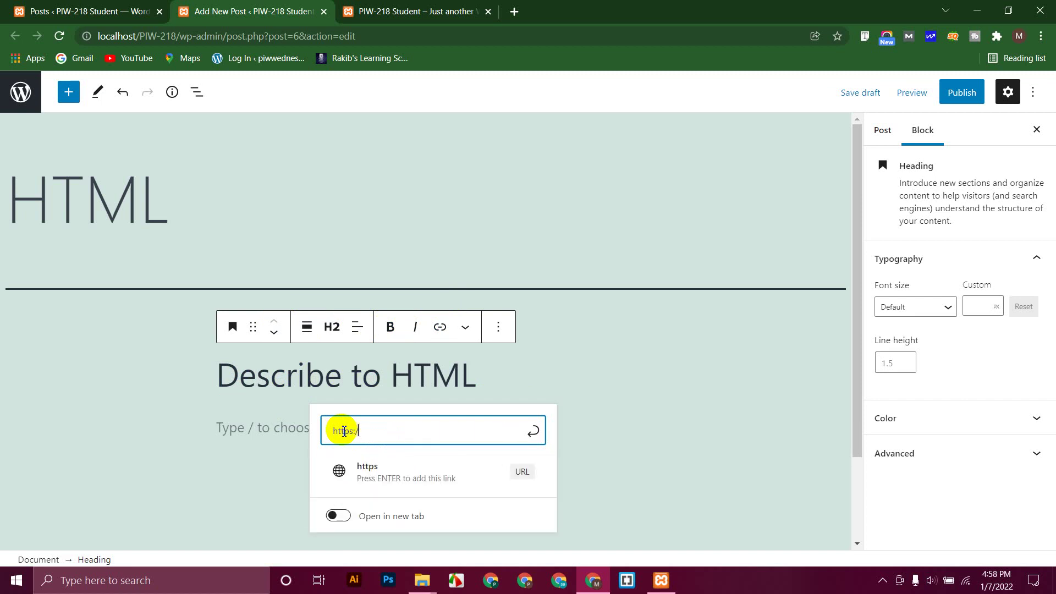
type("/html")
type(".com")
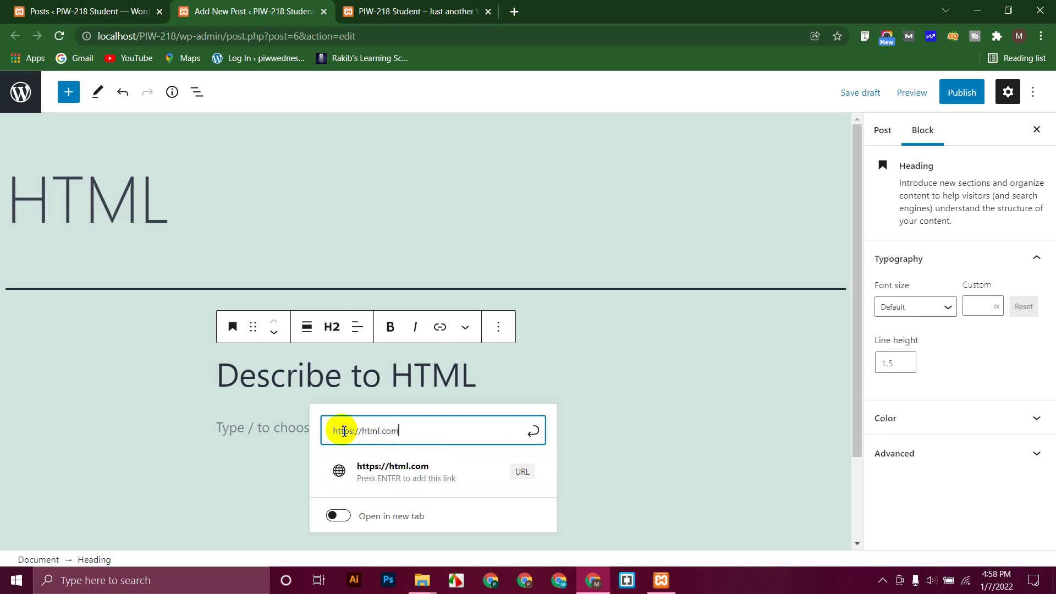
type("/")
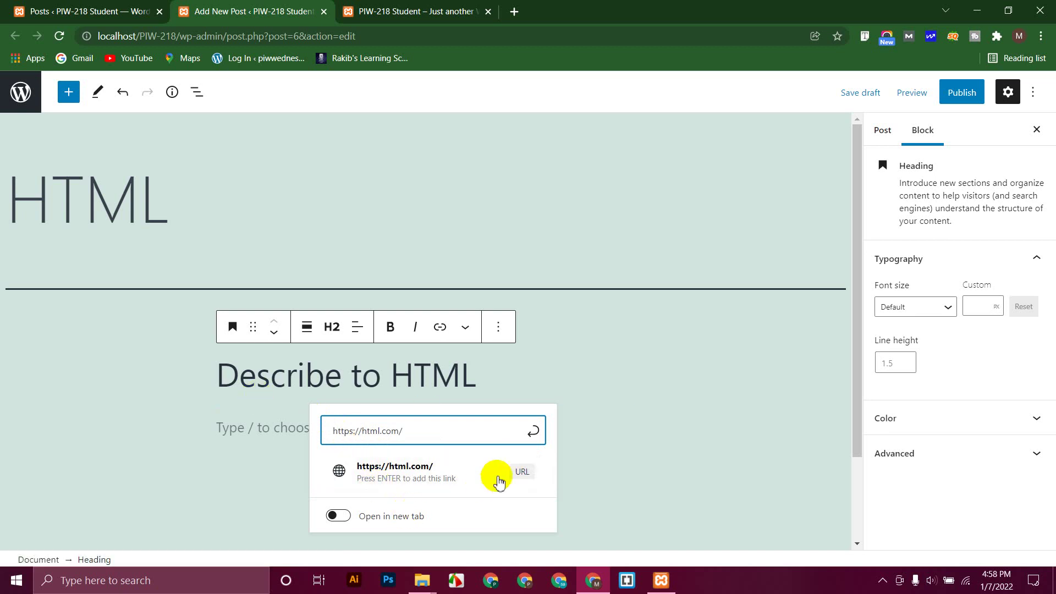
left_click(497, 476)
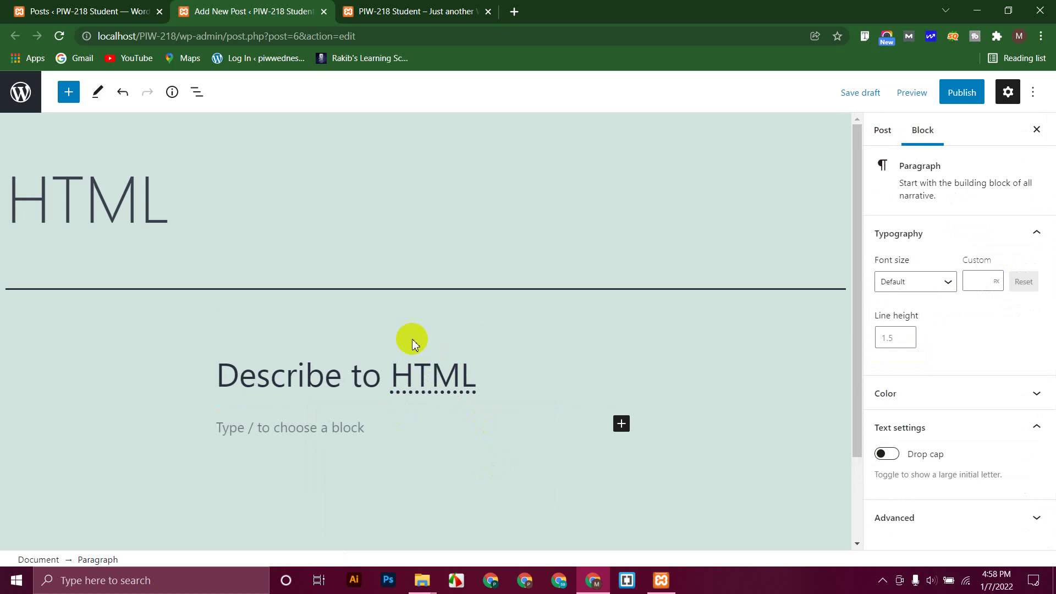
Step: Drag Paragraph blocks from the inserter under the heading after searching 'text edi'
left_click(70, 96)
mouse_move(45, 264)
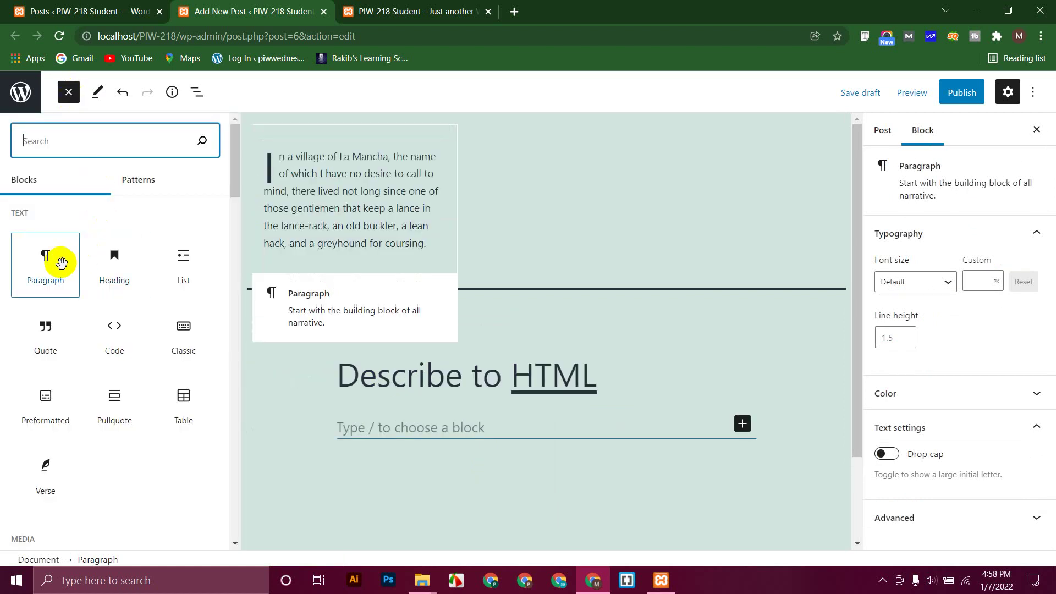
left_click_drag(60, 264, 381, 421)
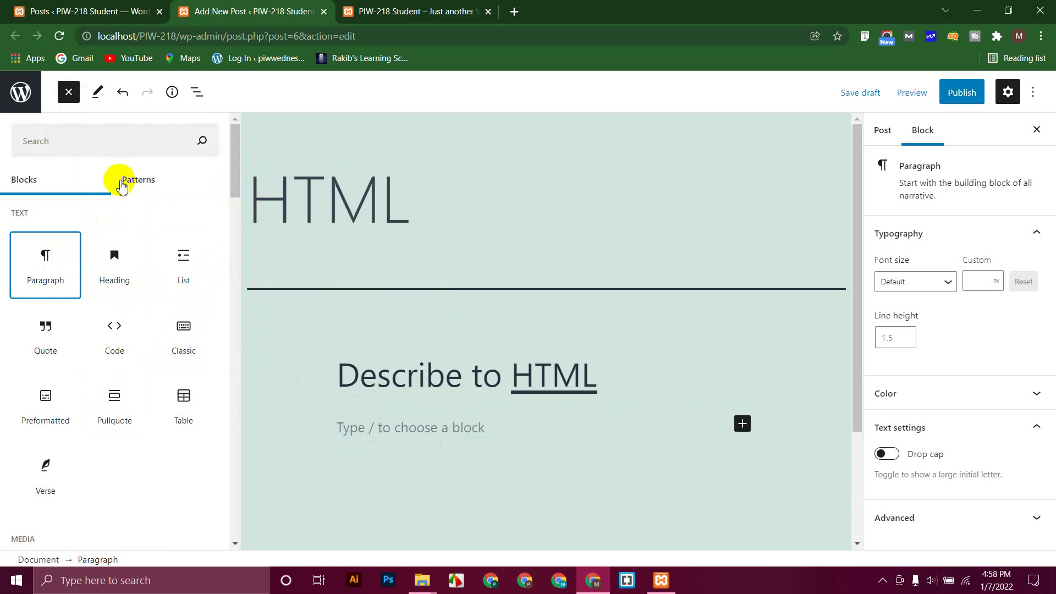
left_click(99, 142)
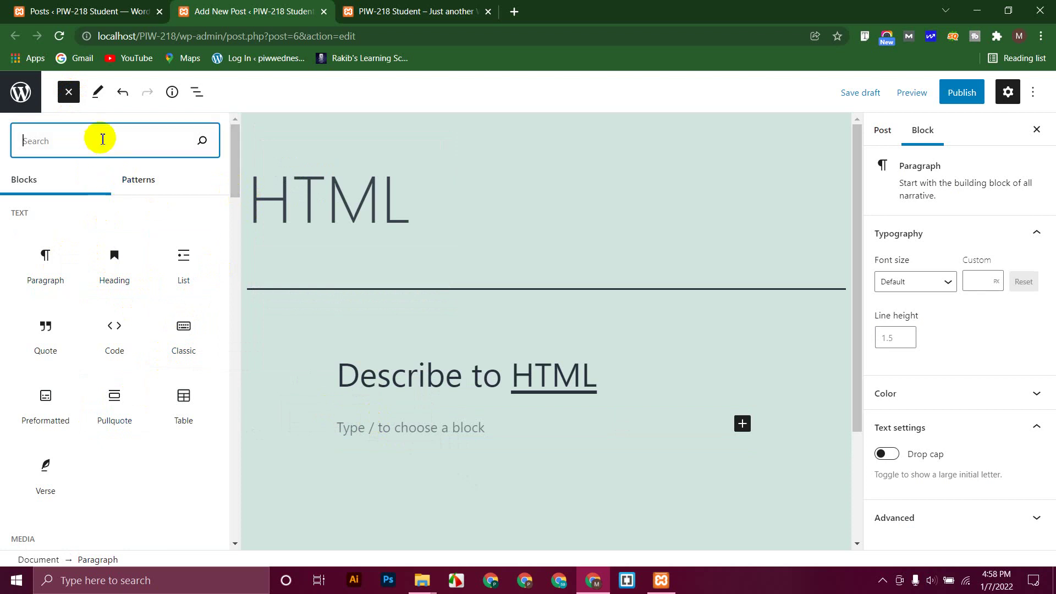
type("text e")
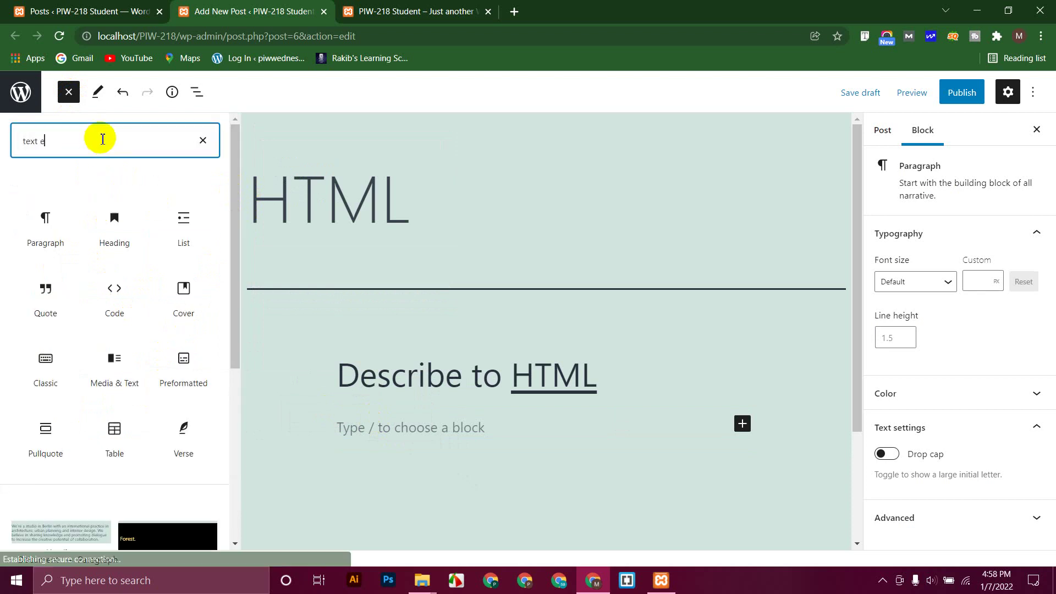
type("di")
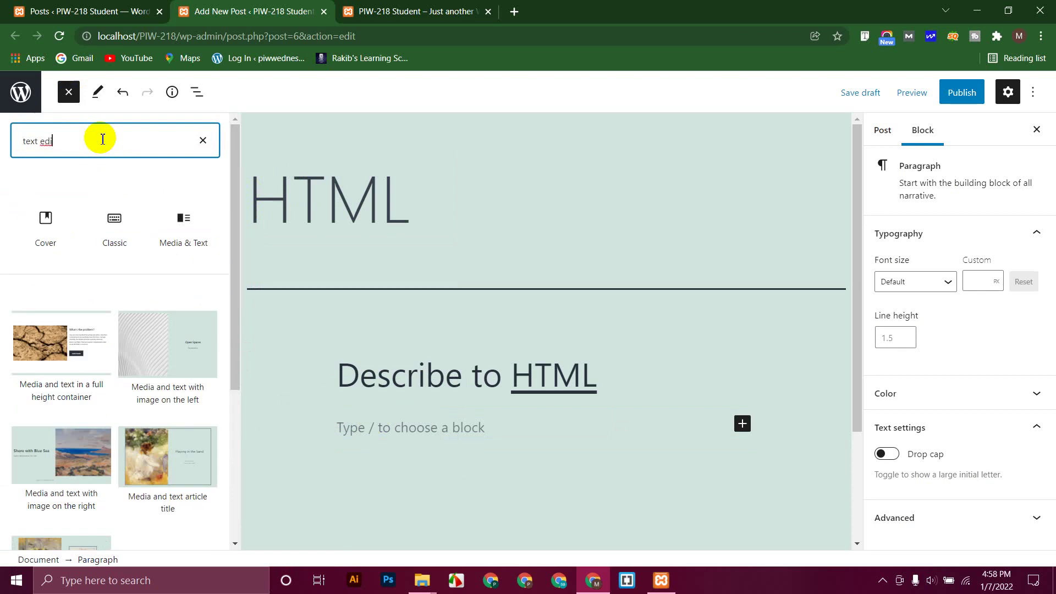
key("BackSpace")
key("BackSpace")
key("BackSpace")
key("BackSpace")
key("BackSpace")
key("BackSpace")
key("BackSpace")
key("BackSpace")
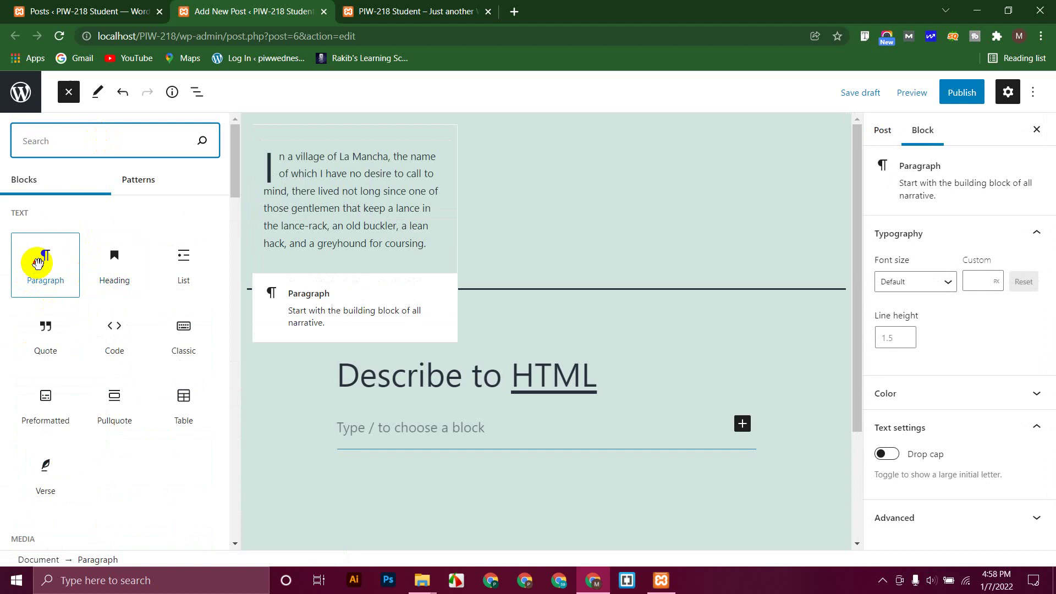
left_click_drag(35, 262, 430, 448)
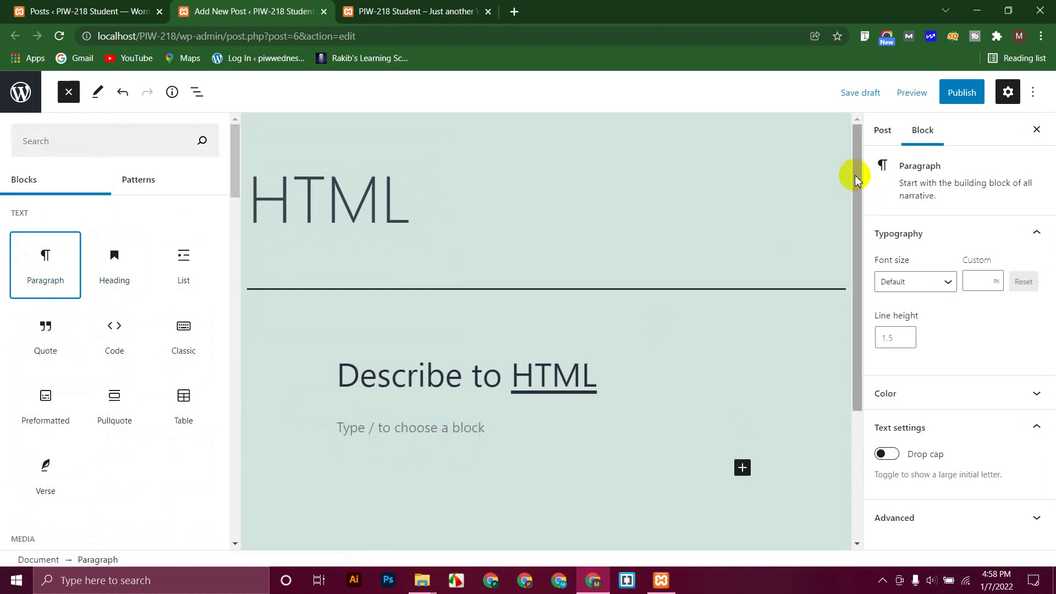
mouse_move(854, 173)
left_mouse_down()
mouse_move(851, 251)
mouse_move(827, 290)
left_mouse_up()
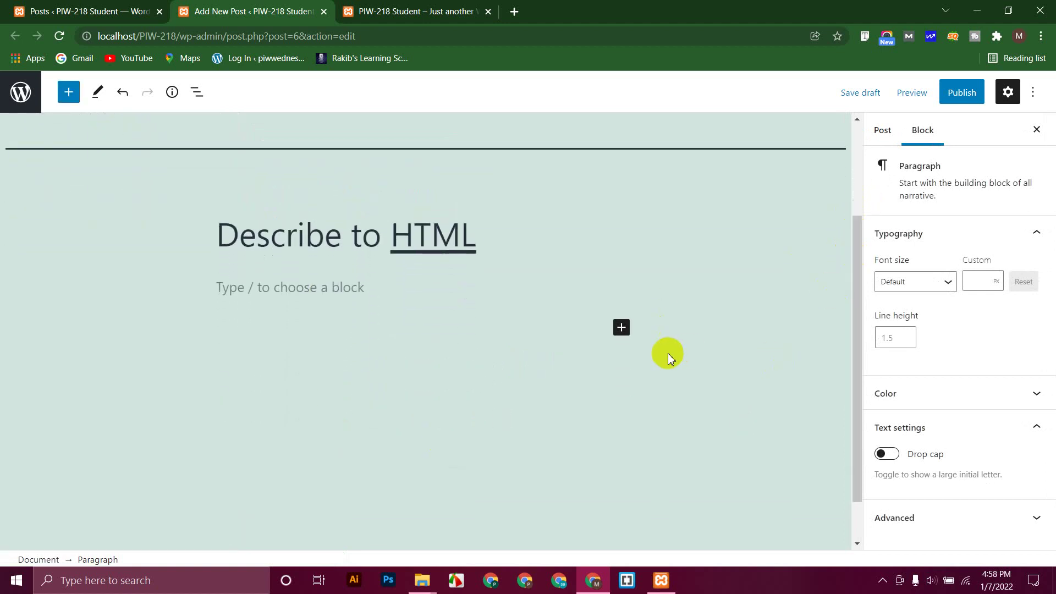
Step: Add empty paragraph blocks below the title from the quick block list
left_click(621, 328)
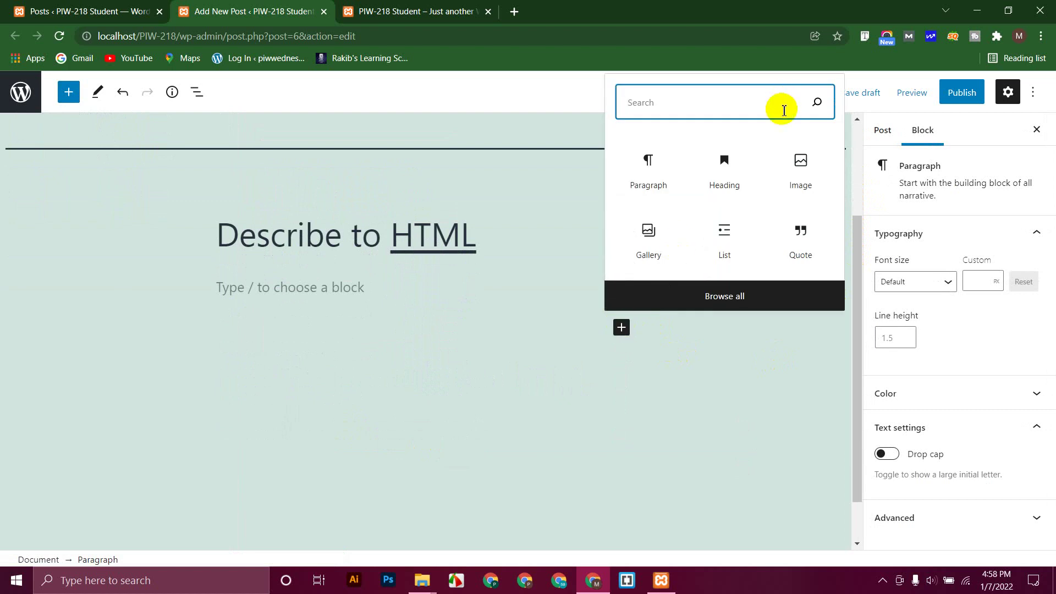
key("Tab")
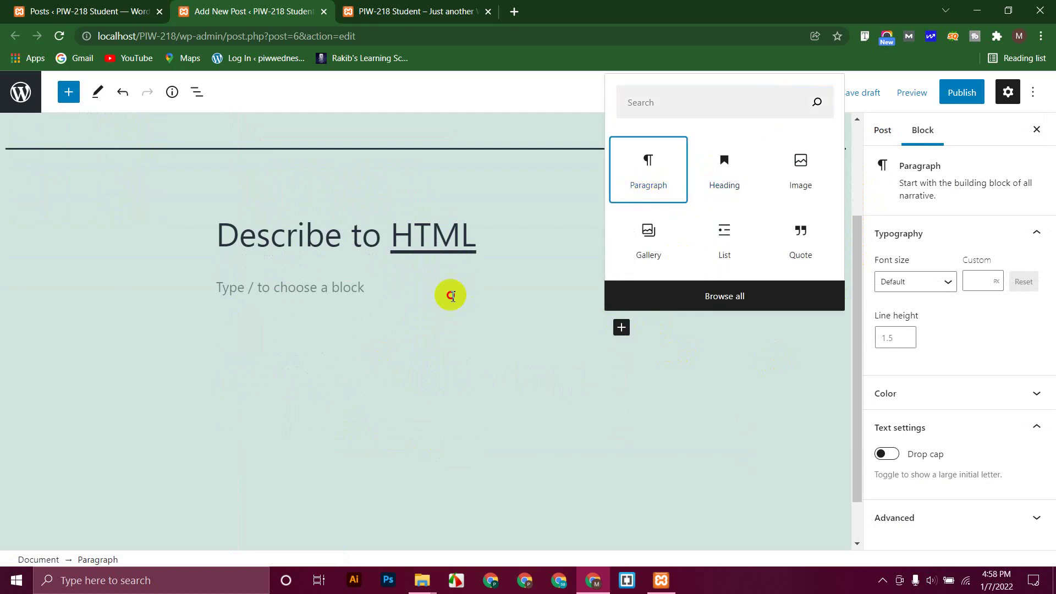
key("Return")
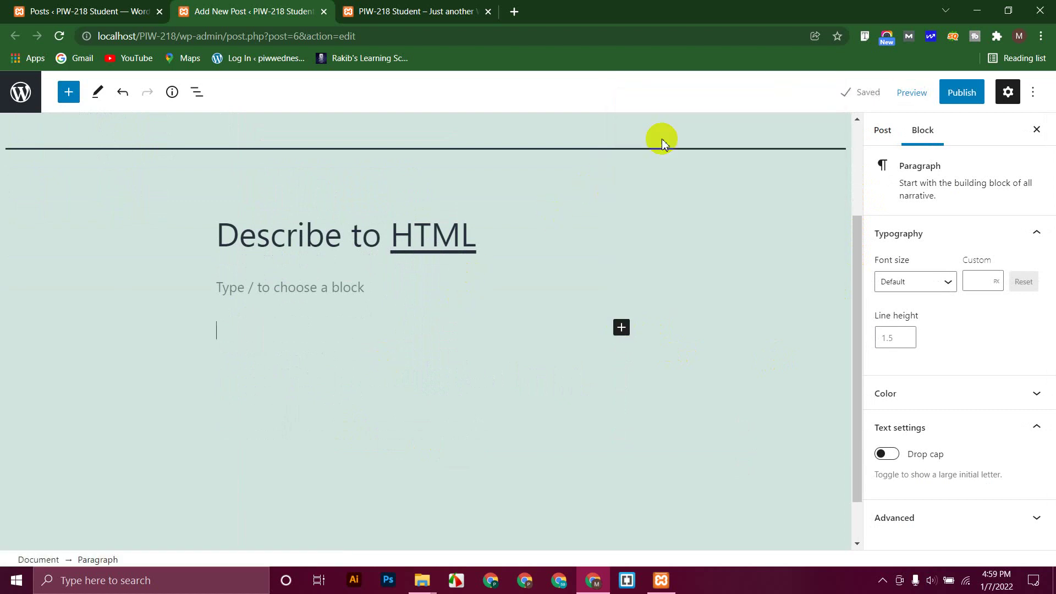
left_click(618, 332)
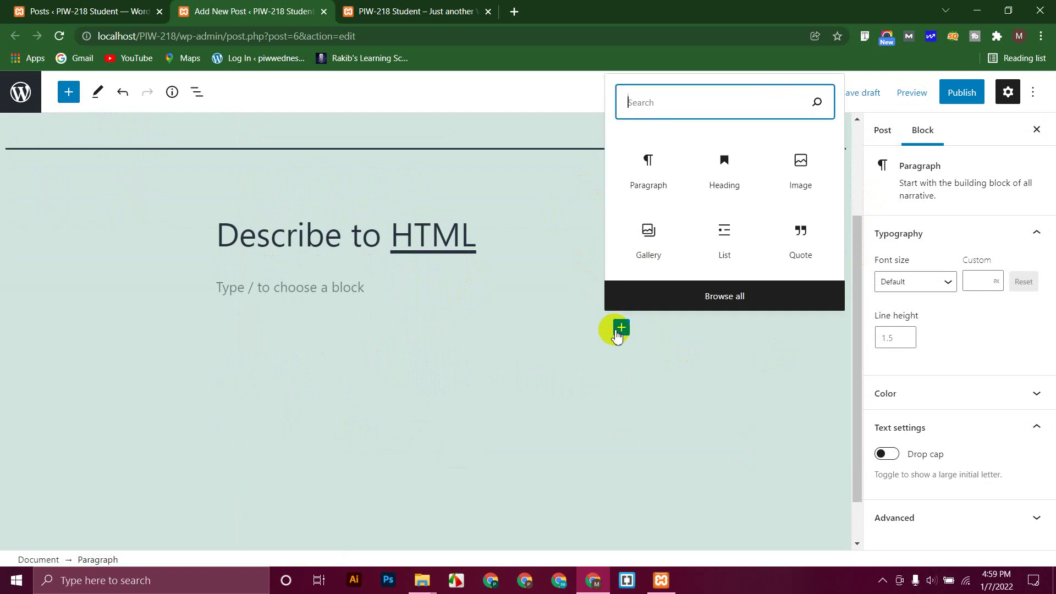
left_click(645, 170)
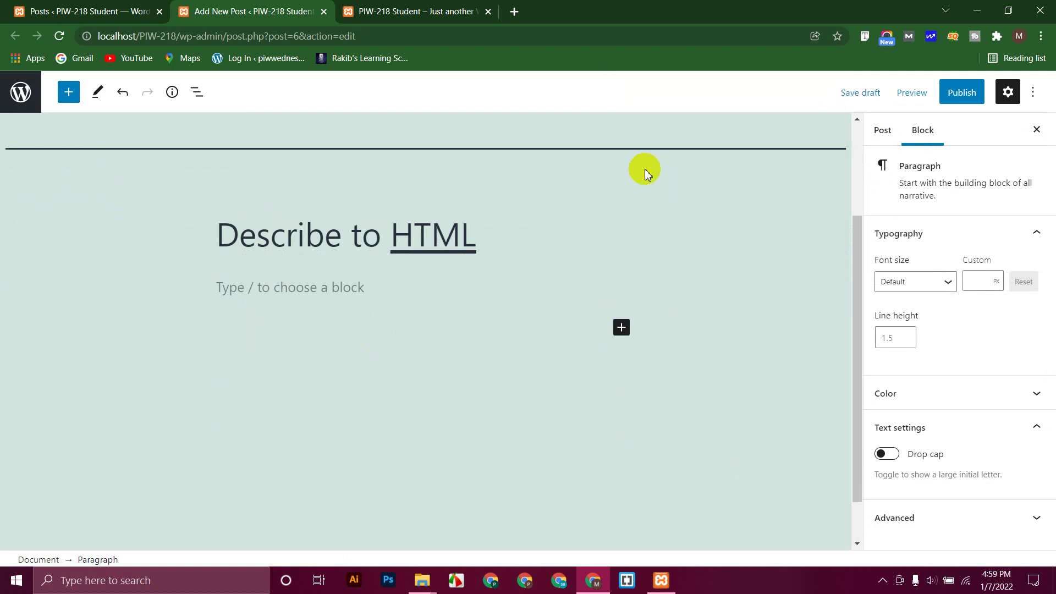
left_click(248, 334)
type("lorem")
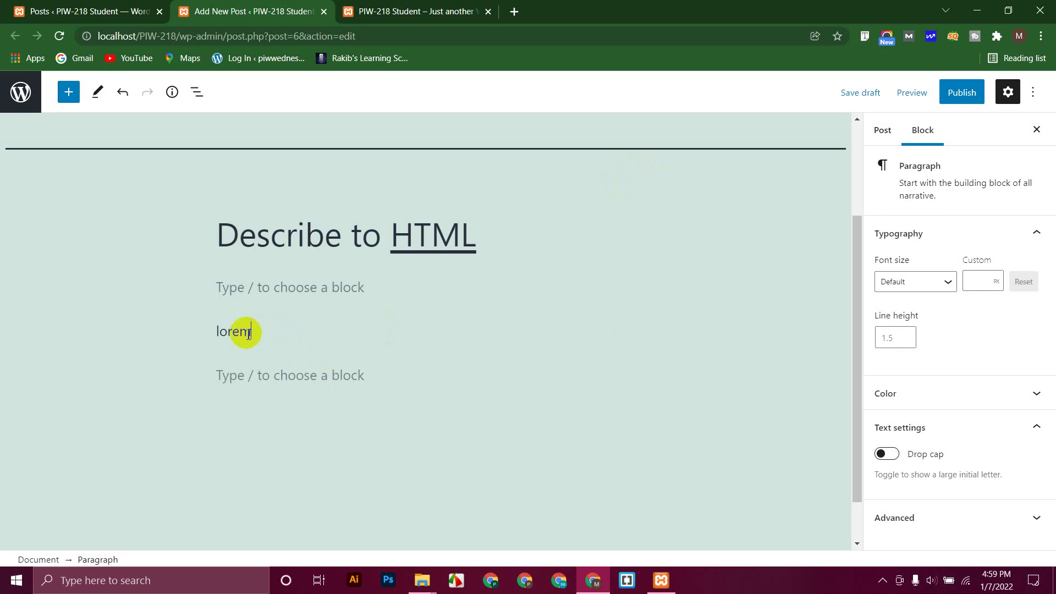
Step: Search 'lorem ipsum', open lipsum.com, and select its first dummy-text paragraph
left_click(514, 11)
type("lore")
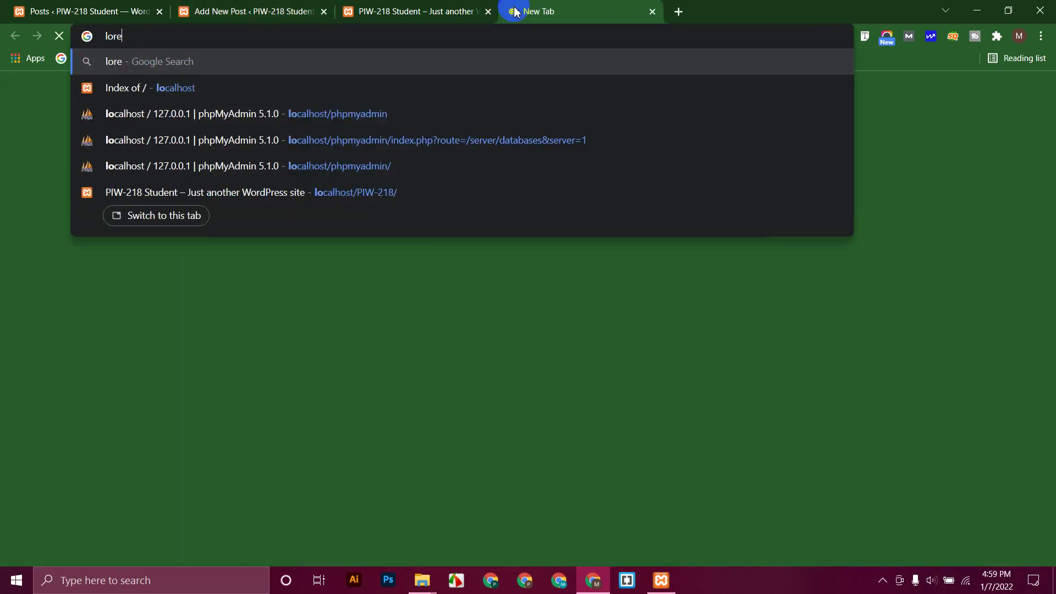
type("m ip")
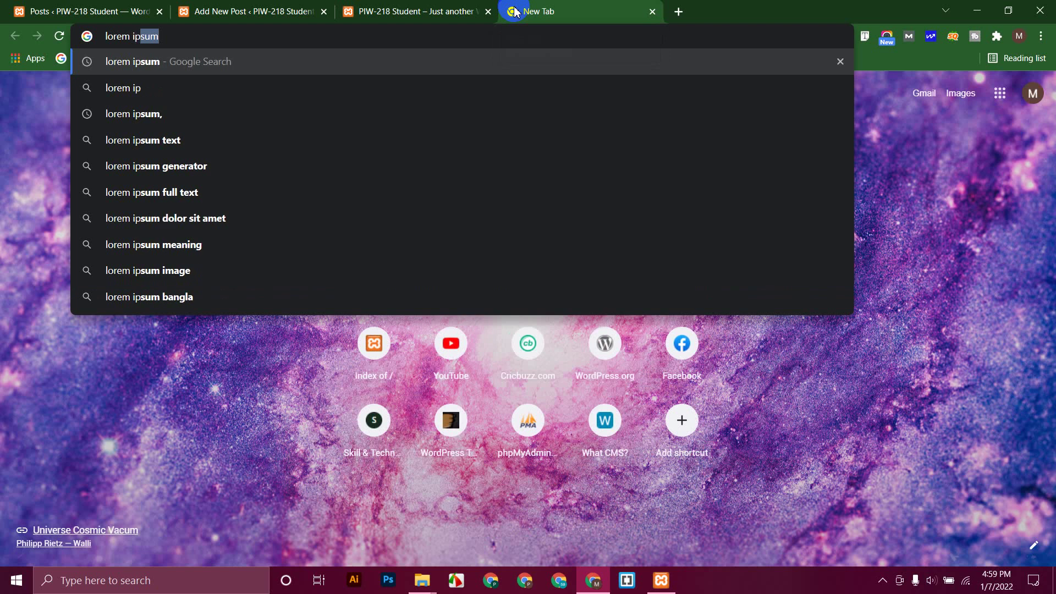
type("sum")
key("Return")
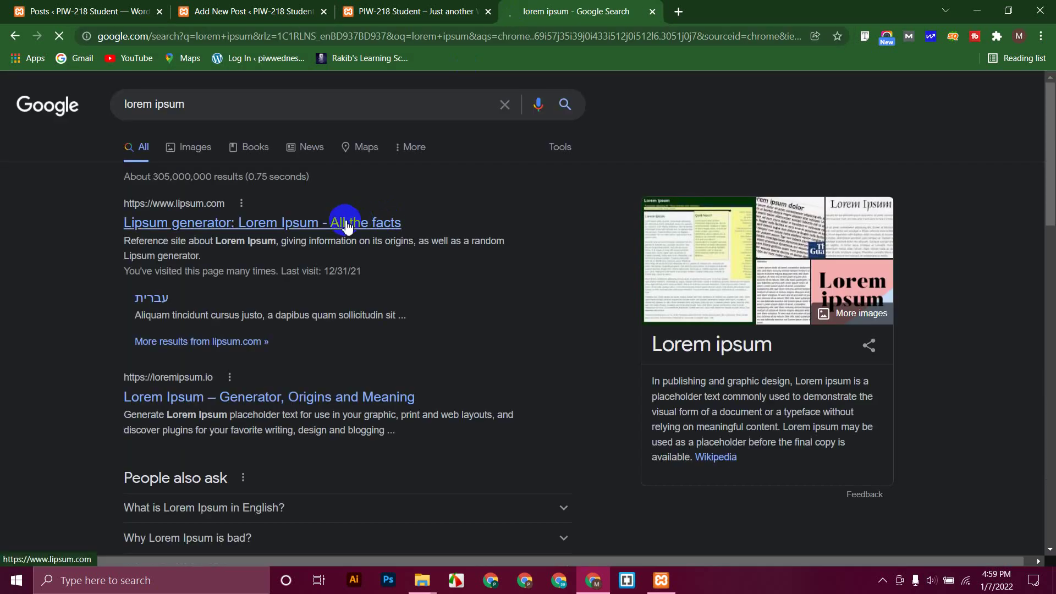
left_click(345, 223)
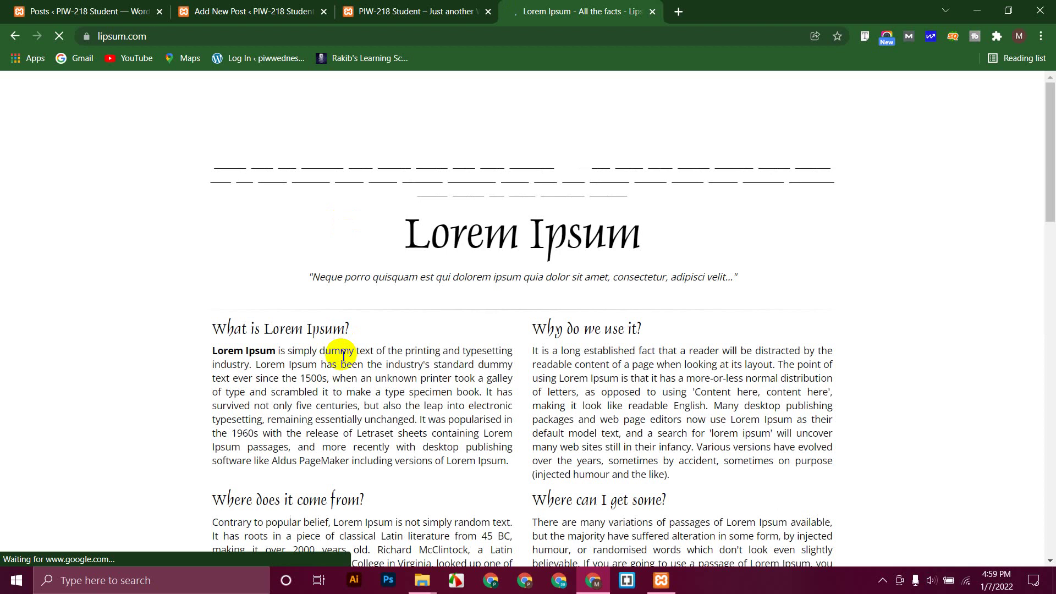
triple_click(343, 355)
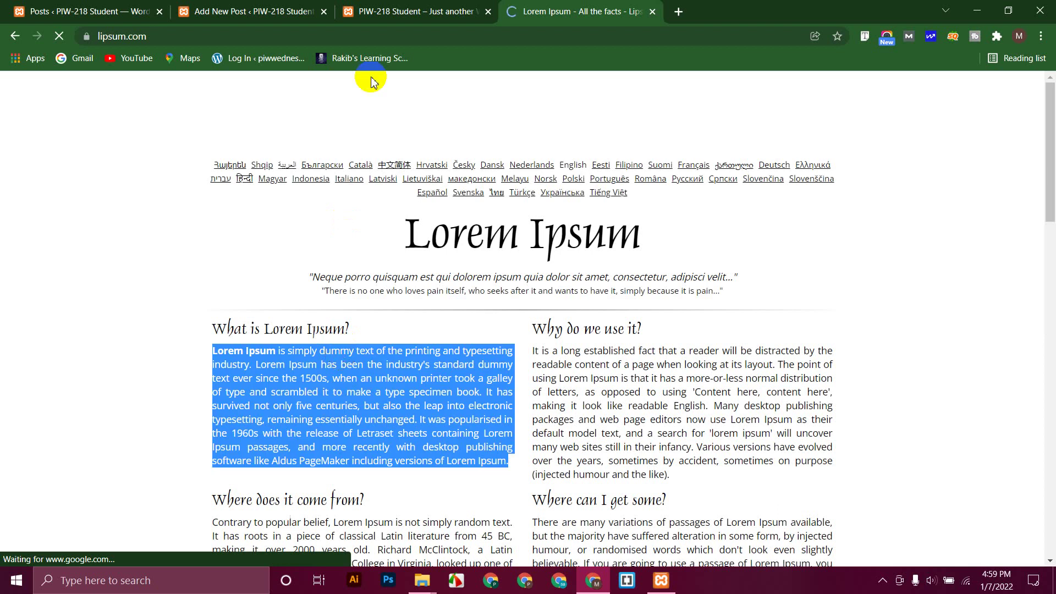
left_click(389, 6)
Step: Paste the Lorem Ipsum paragraph into the post and center-align its text
left_click(303, 4)
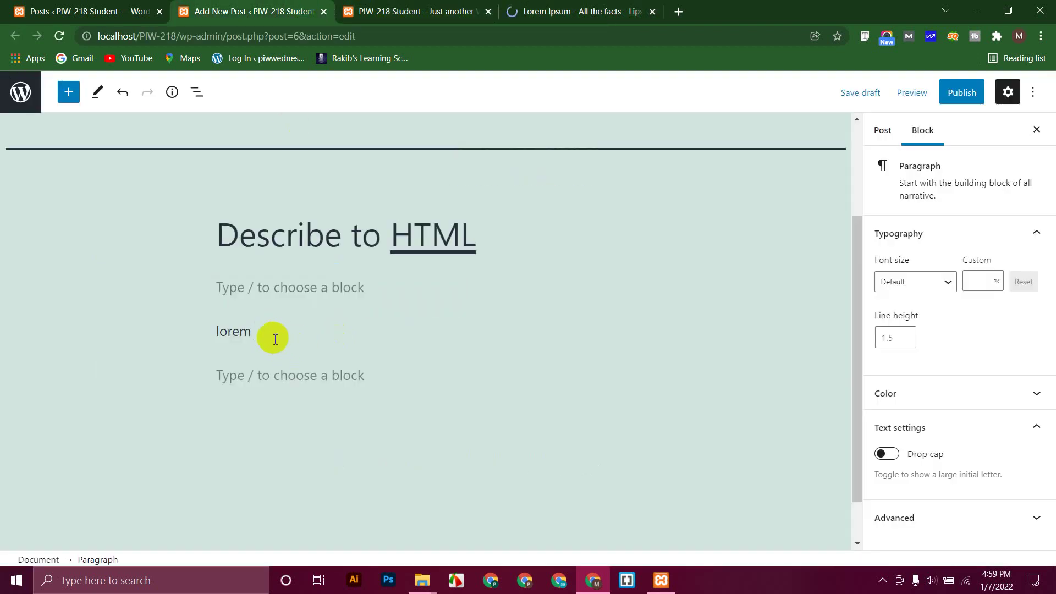
type("Lorem Ipsum is simply dummy text of the printing and typesetting industry. Lorem Ipsum has been the industry's standard dummy text ever since the 1500s, when an unknown printer took a galley of type and scrambled it to make a type specimen book. It has survived not only five centuries, but also the leap into electronic typesetting, remaining essentially unchanged. It was popularised in the 1960s with the release of Letraset sheets containing Lorem Ipsum passages, and more recently with desktop publishing software like Aldus PageMaker including versions of Lorem Ipsum.")
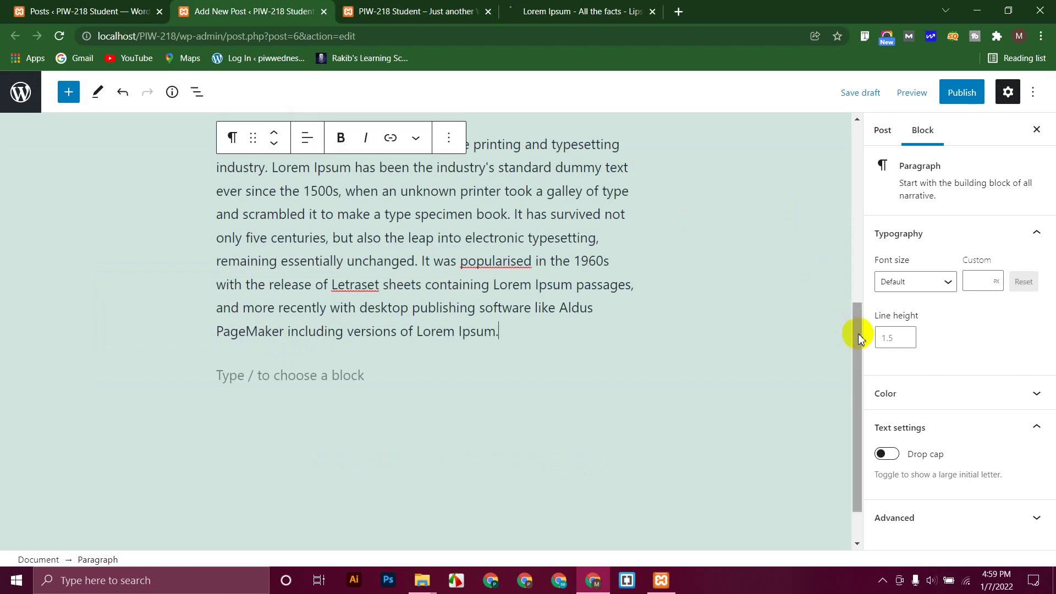
left_click_drag(854, 332, 853, 269)
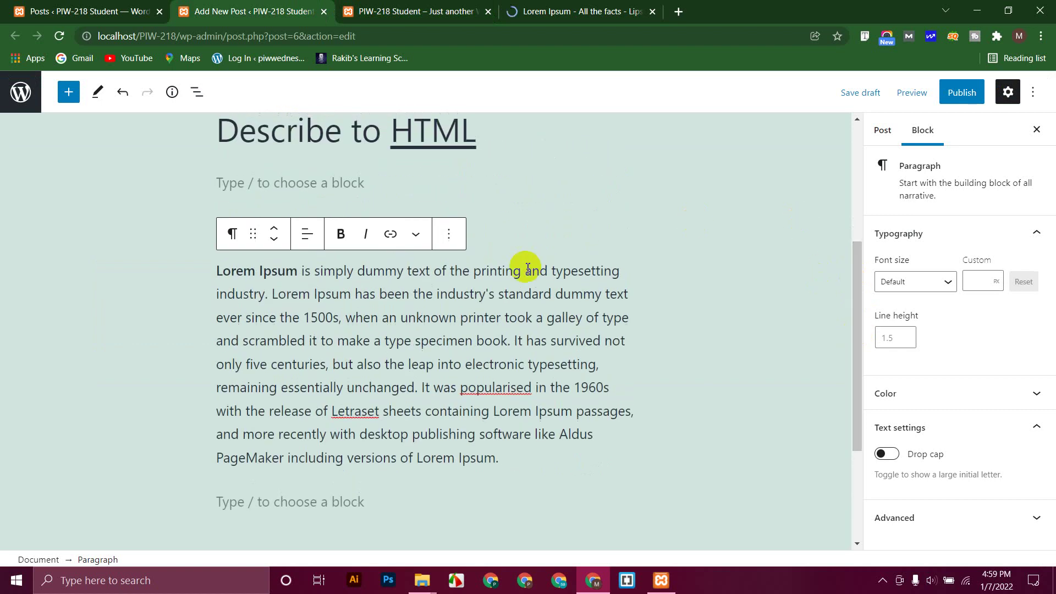
left_click(307, 236)
left_click(372, 306)
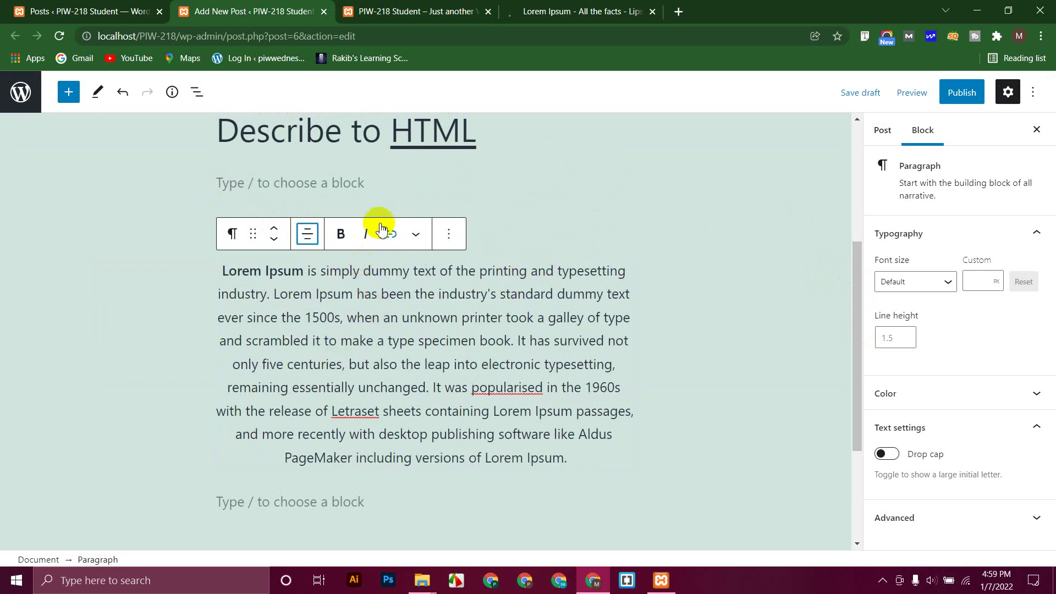
left_click(275, 234)
type("lorem")
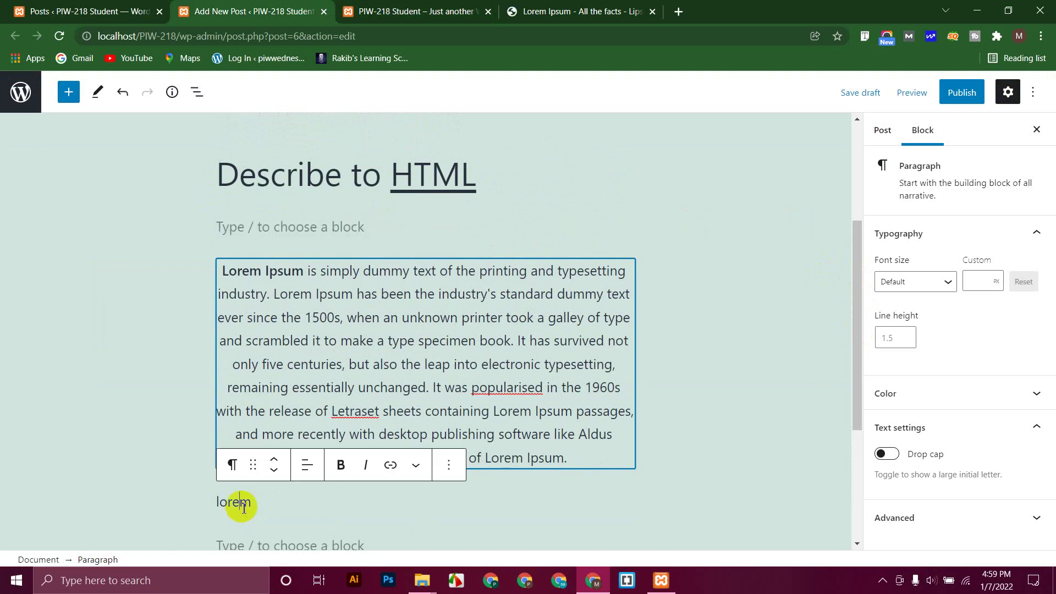
Step: Delete the leftover 'lorem' line below the pasted paragraph
left_click(851, 237)
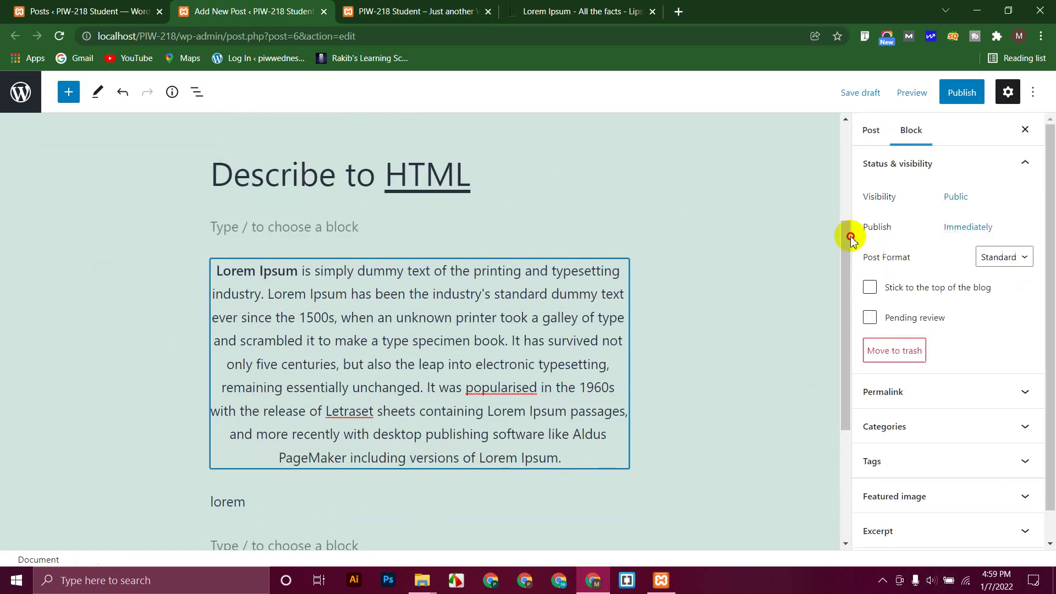
scroll(825, 264, "down", 3)
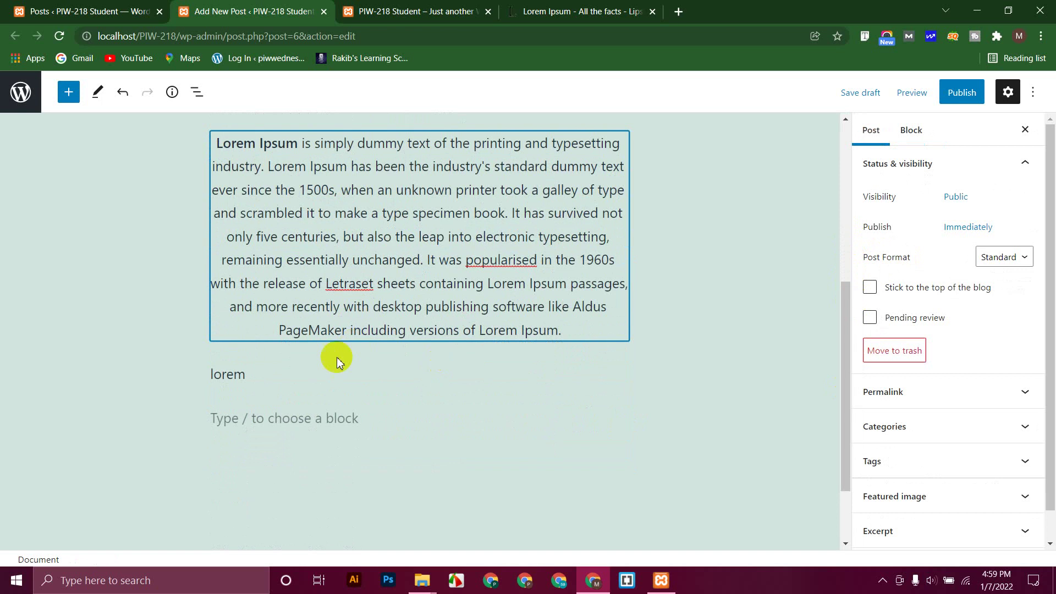
left_click(284, 377)
right_click(283, 375)
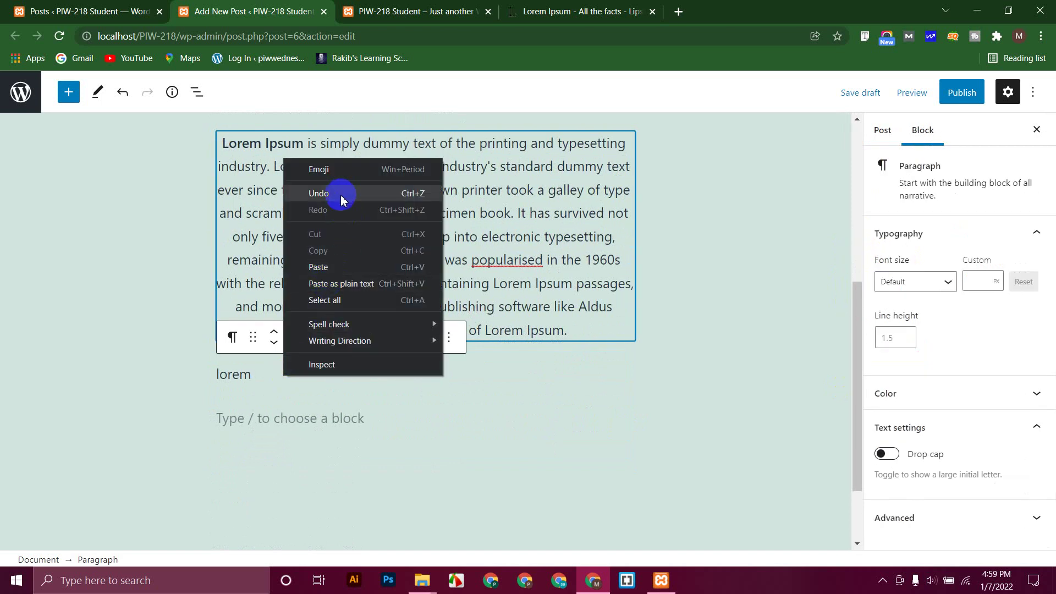
left_click(323, 388)
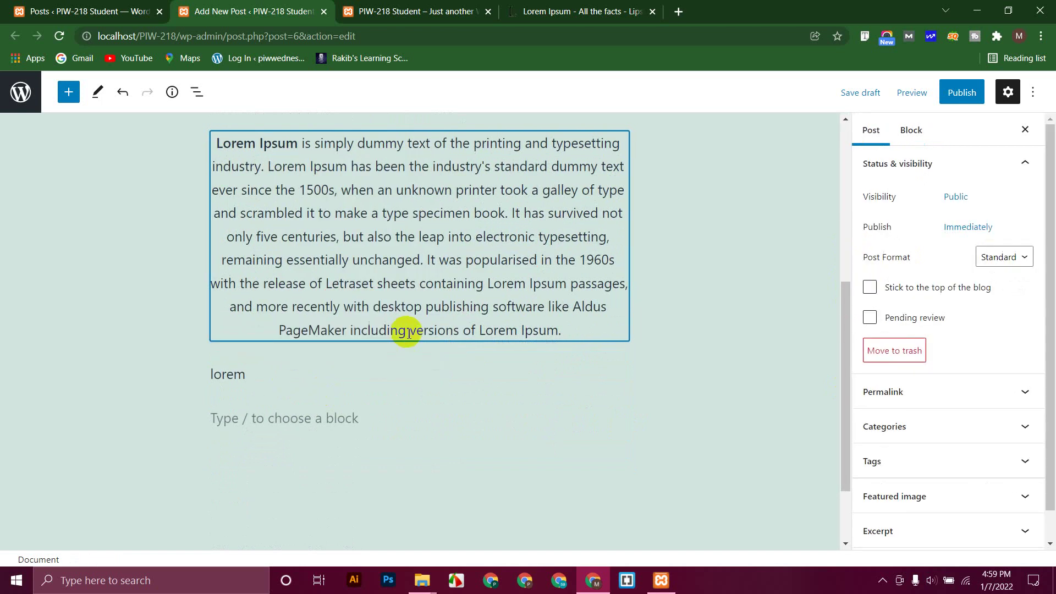
left_click(353, 396)
left_click(398, 376)
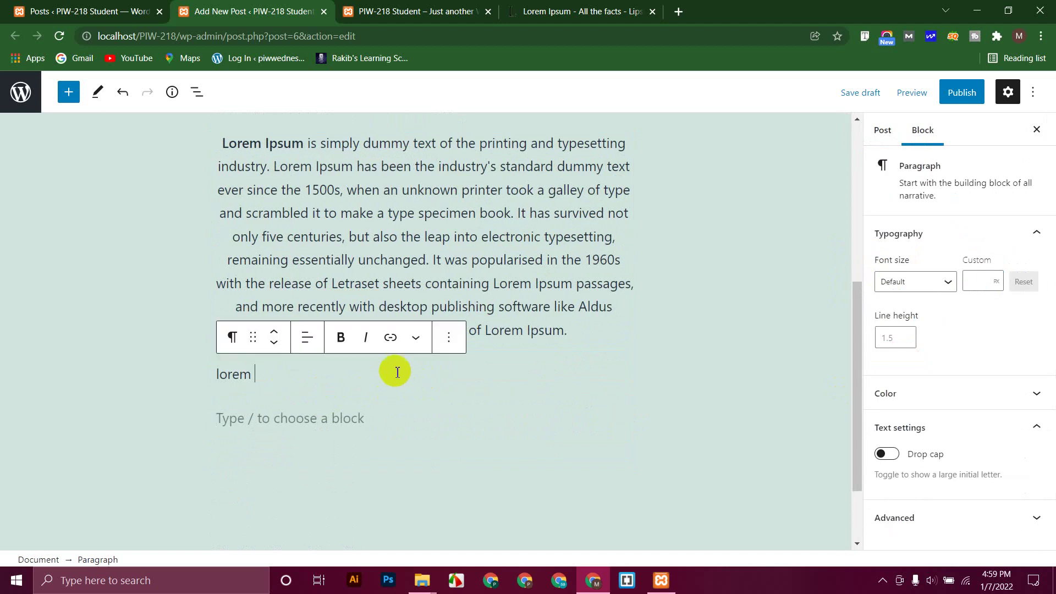
left_click(451, 339)
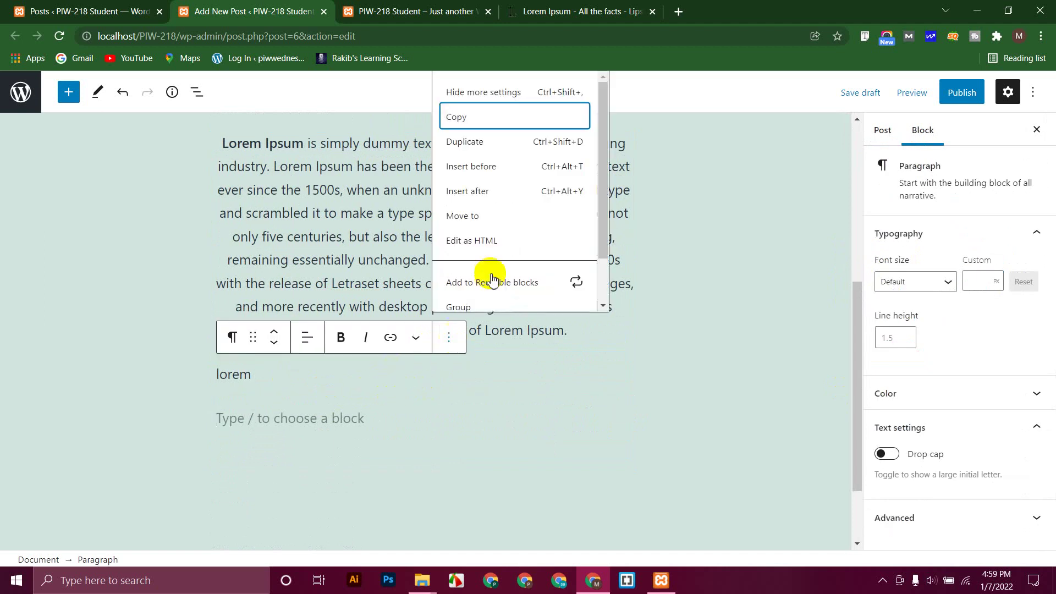
left_click(307, 374)
key("BackSpace")
key("BackSpace")
key("BackSpace")
key("BackSpace")
key("BackSpace")
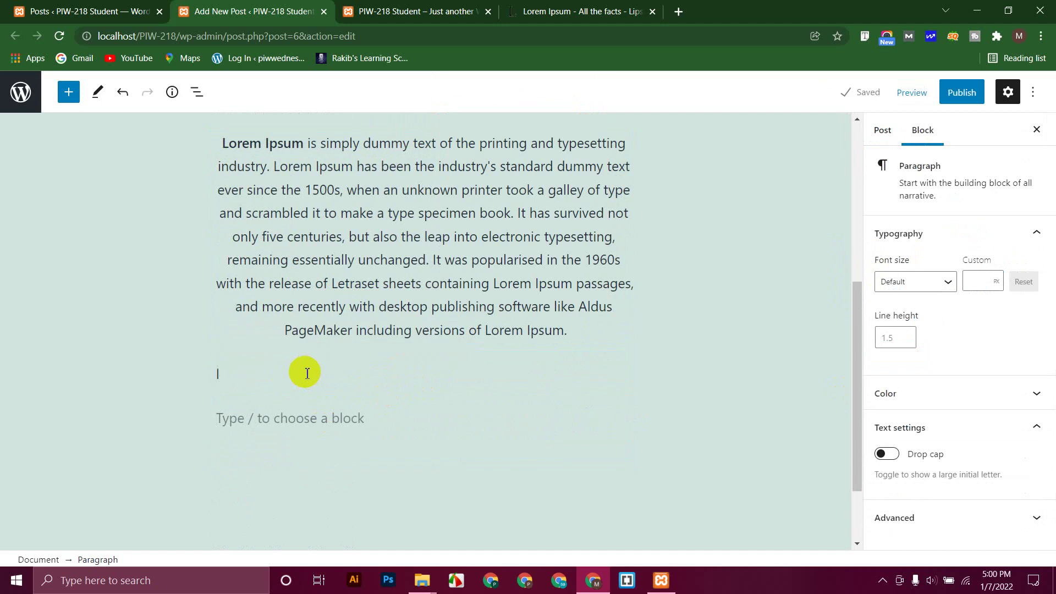
key("BackSpace")
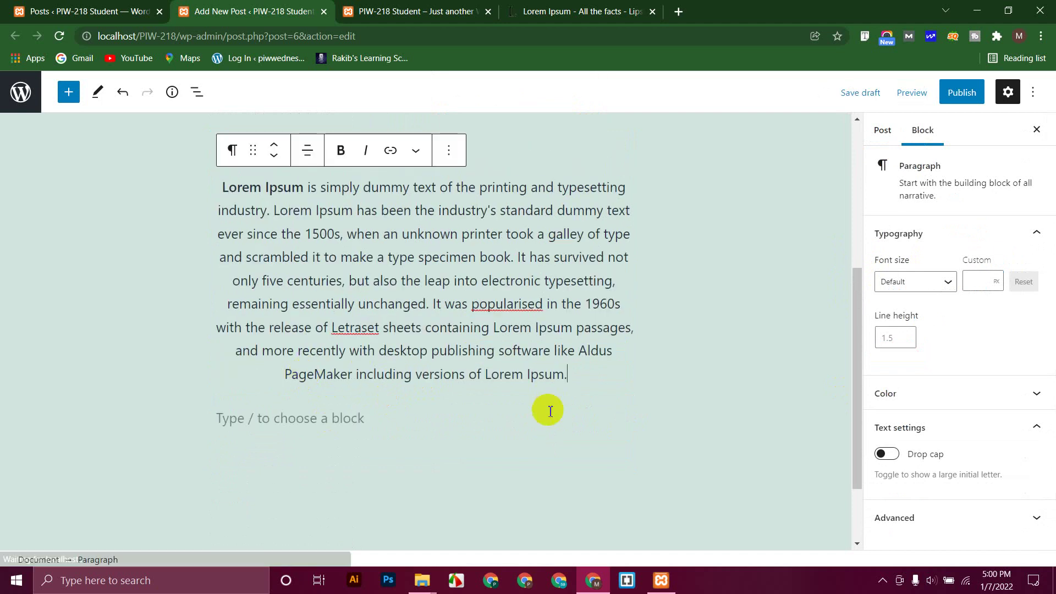
Step: Move the Lorem Ipsum paragraph up one position, then back below the title
left_click_drag(400, 257, 476, 256)
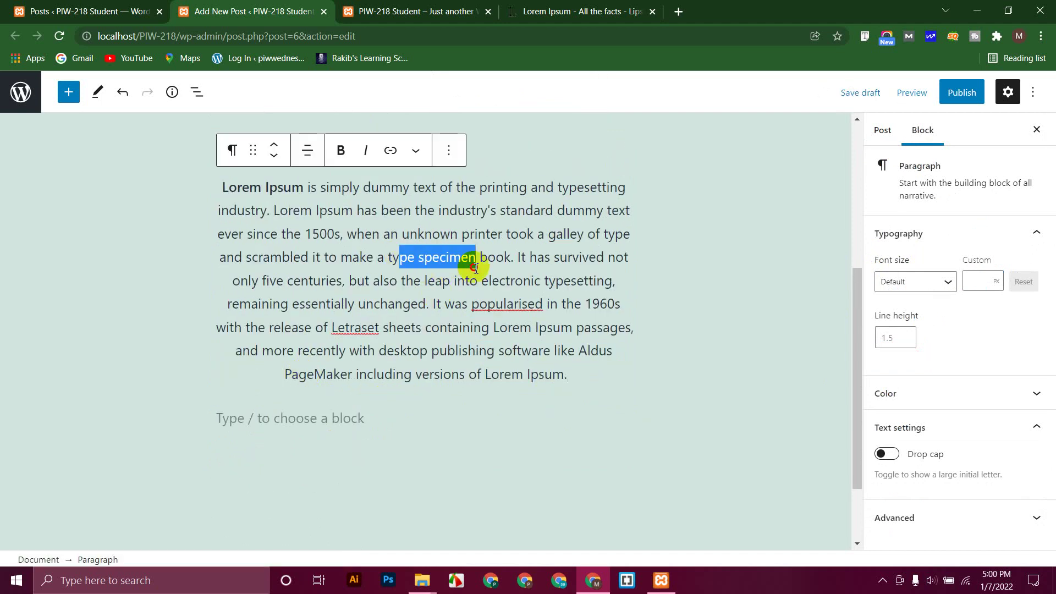
left_click_drag(857, 281, 854, 237)
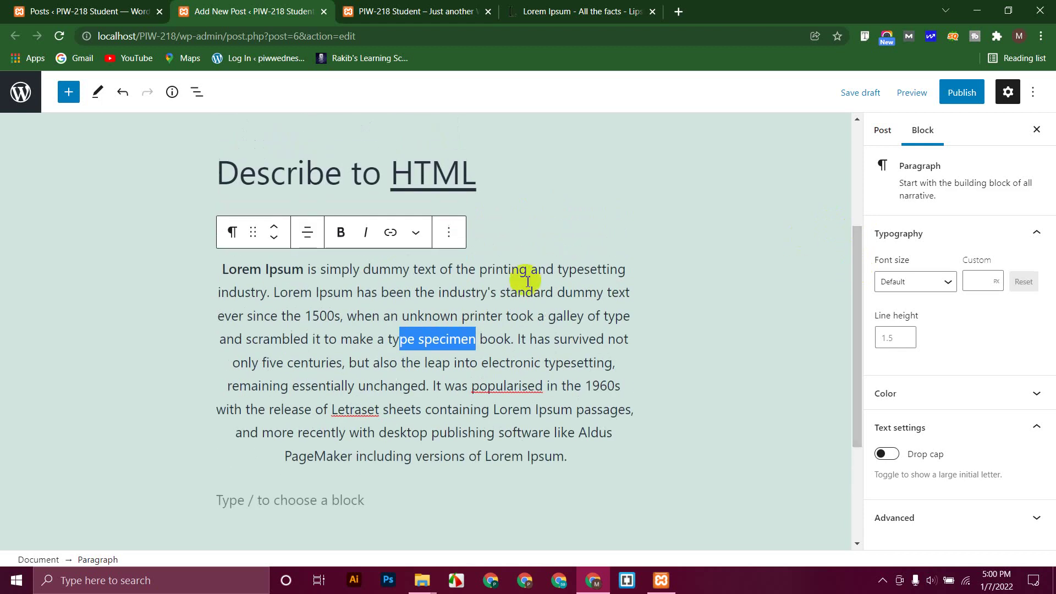
left_click(272, 228)
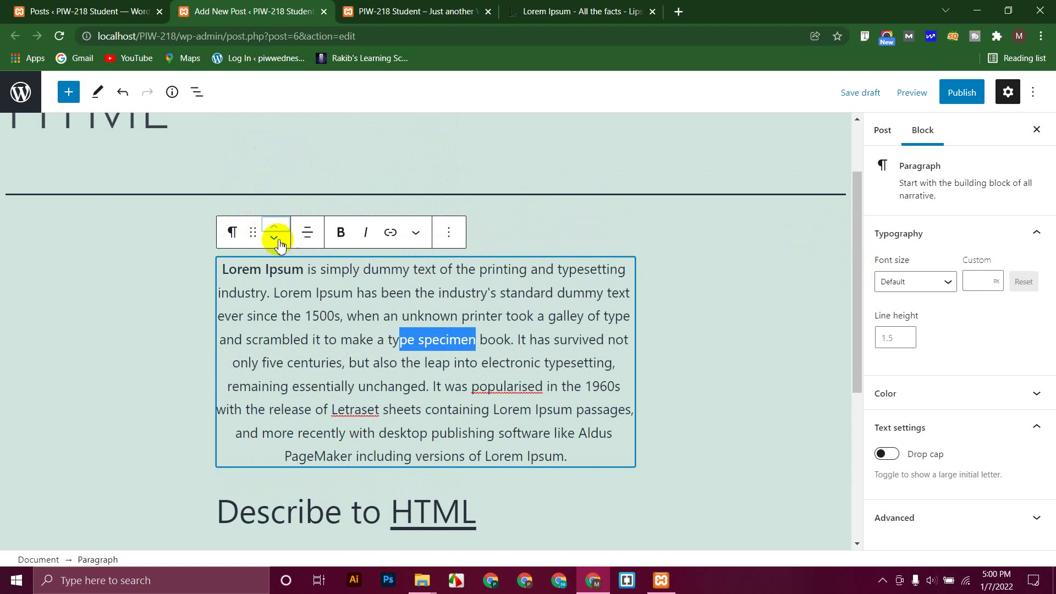
left_click(275, 239)
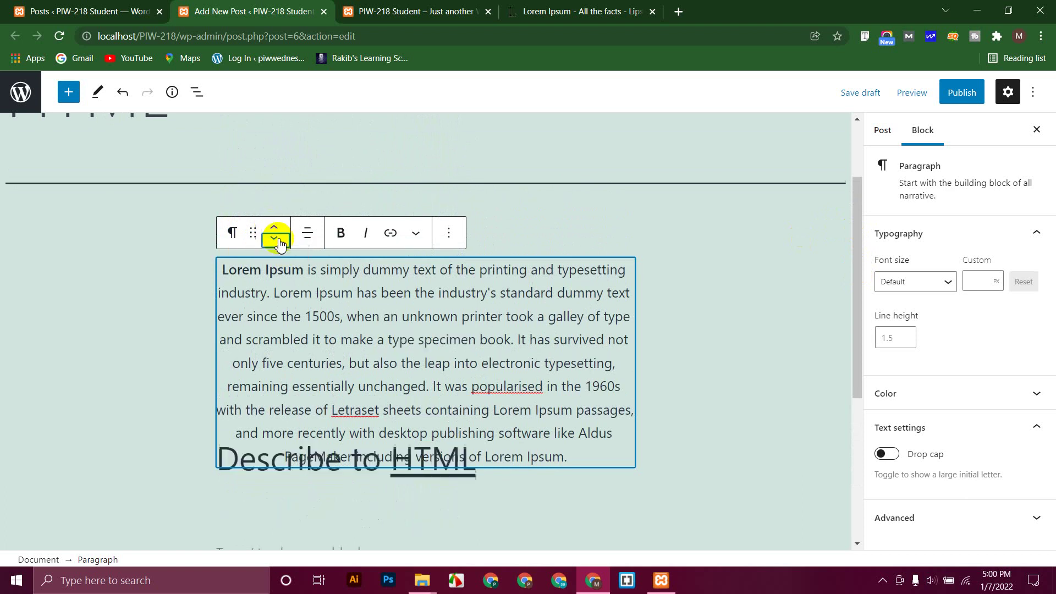
Step: Convert the paragraph to a numbered list and add an empty block below it
left_click(233, 237)
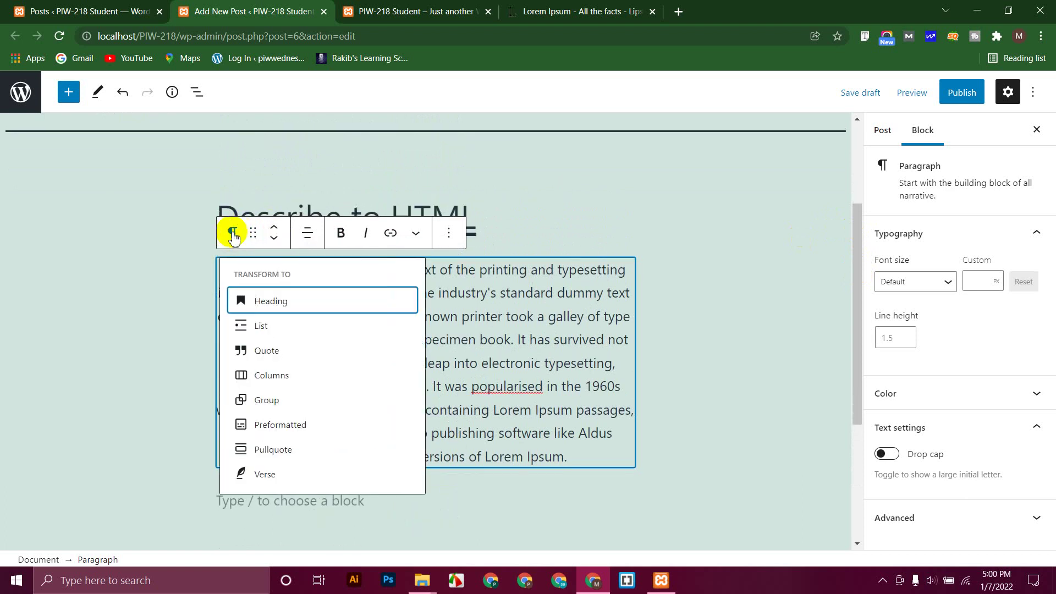
left_click(268, 329)
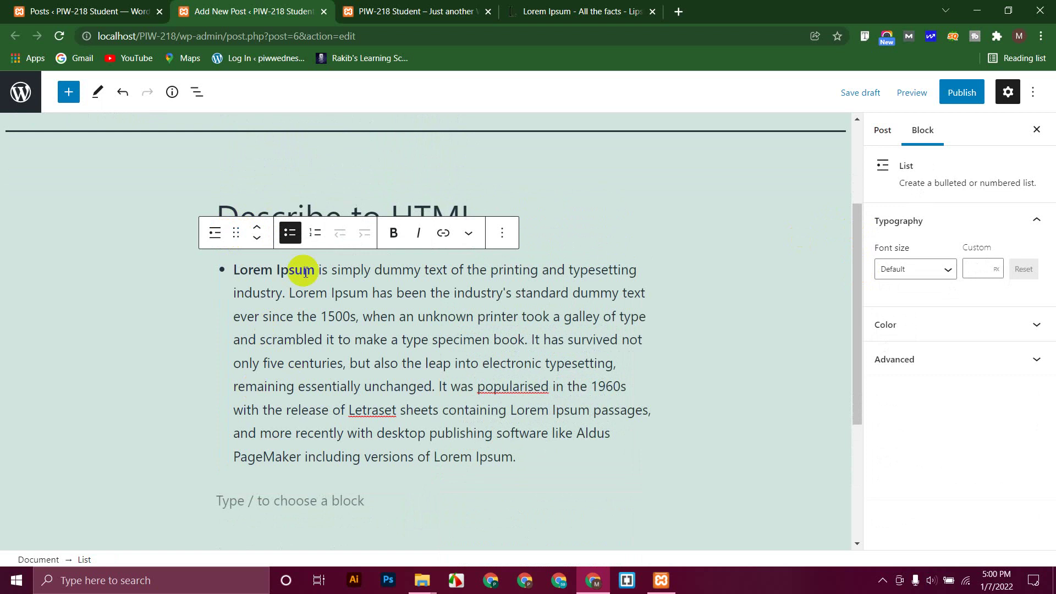
left_click(316, 235)
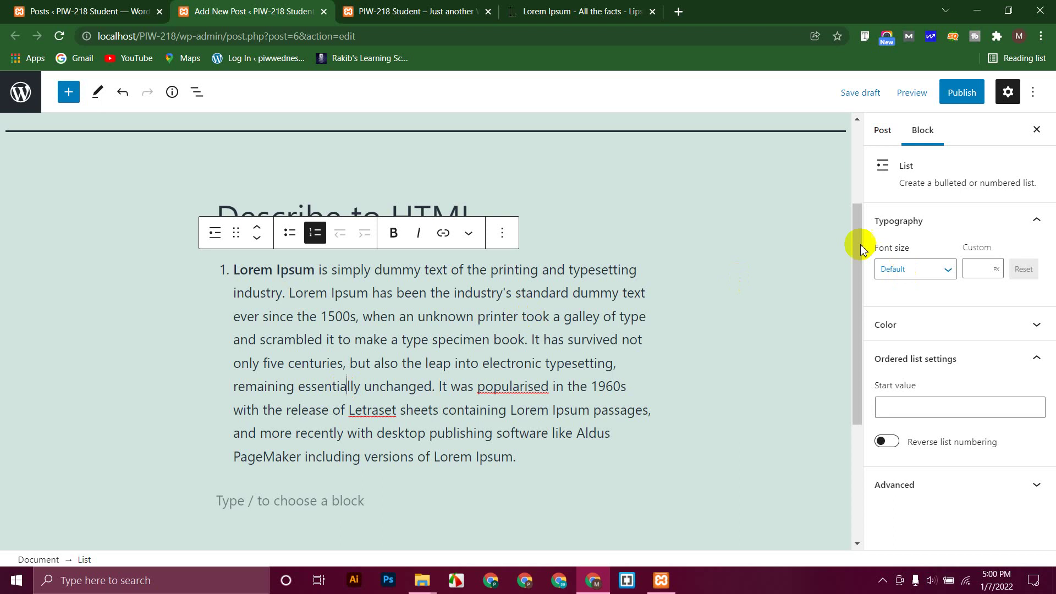
left_click_drag(856, 233, 823, 323)
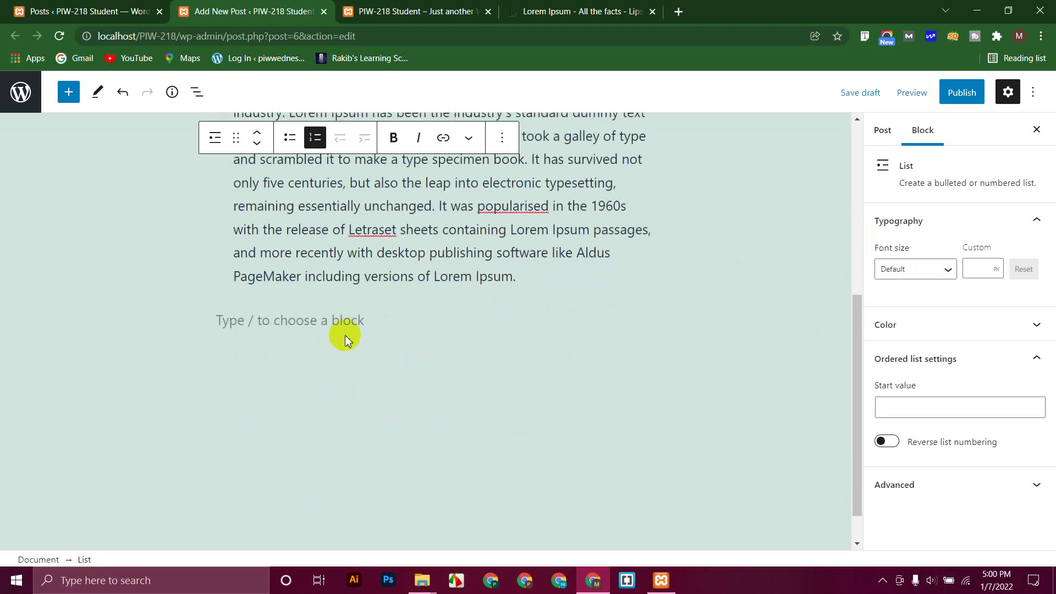
left_click(345, 317)
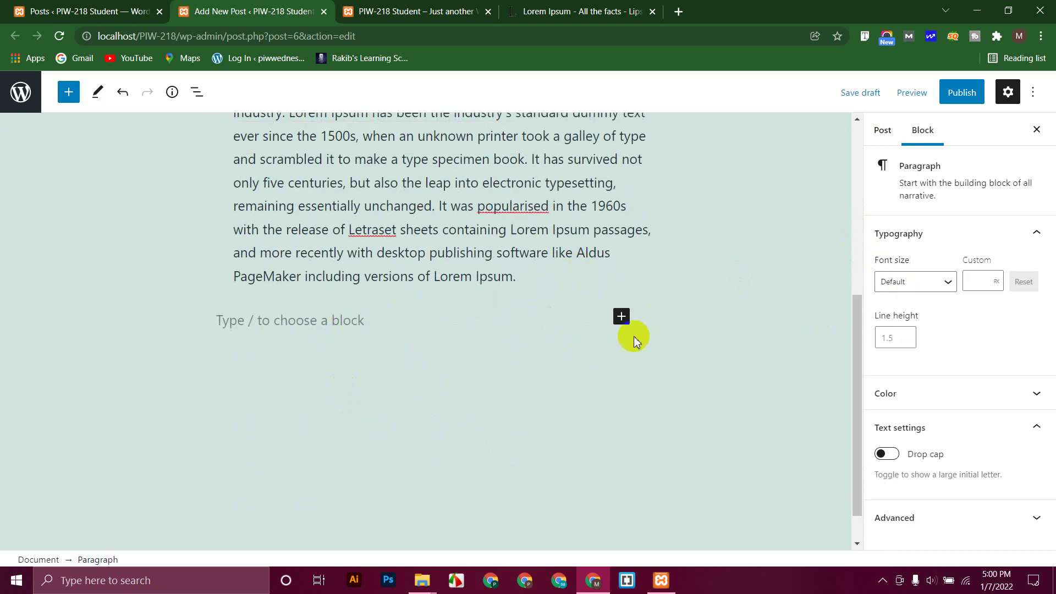
Step: Insert an Image block with unnamed.png, the red logo from Downloads, then add an empty block below
left_click(622, 318)
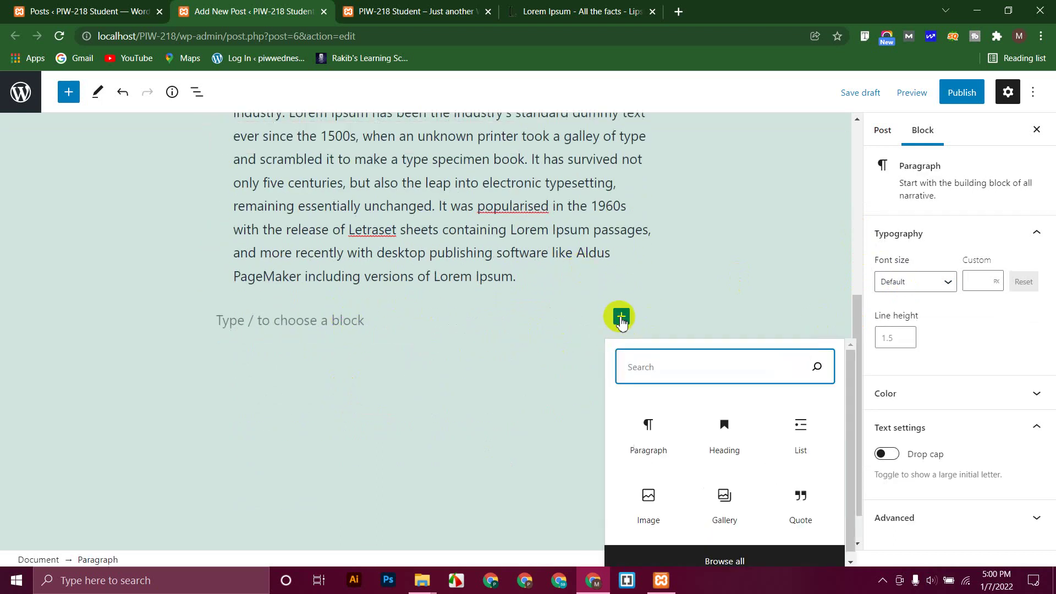
type("image")
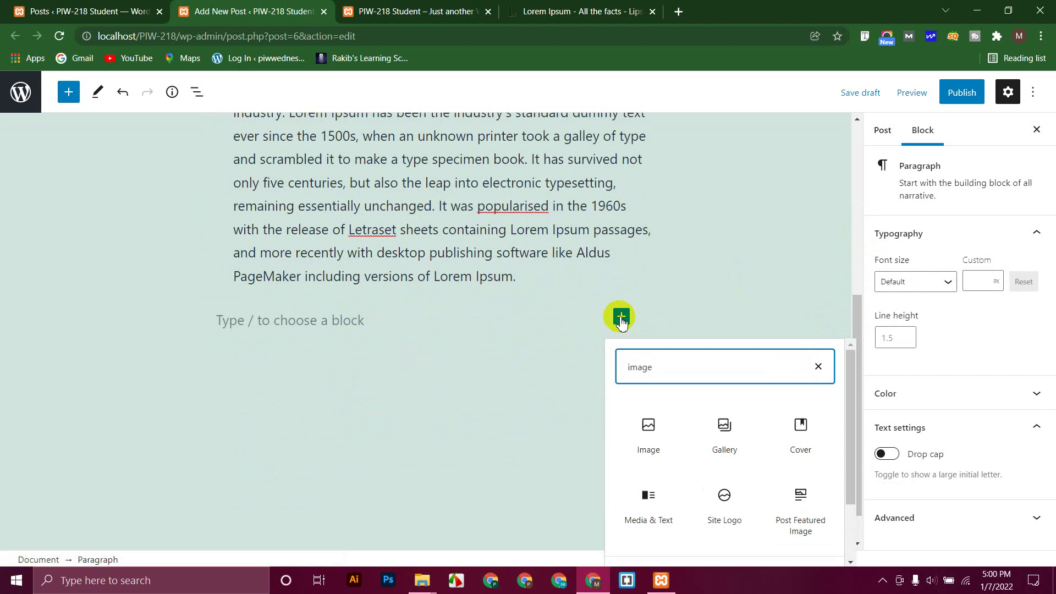
left_click(648, 430)
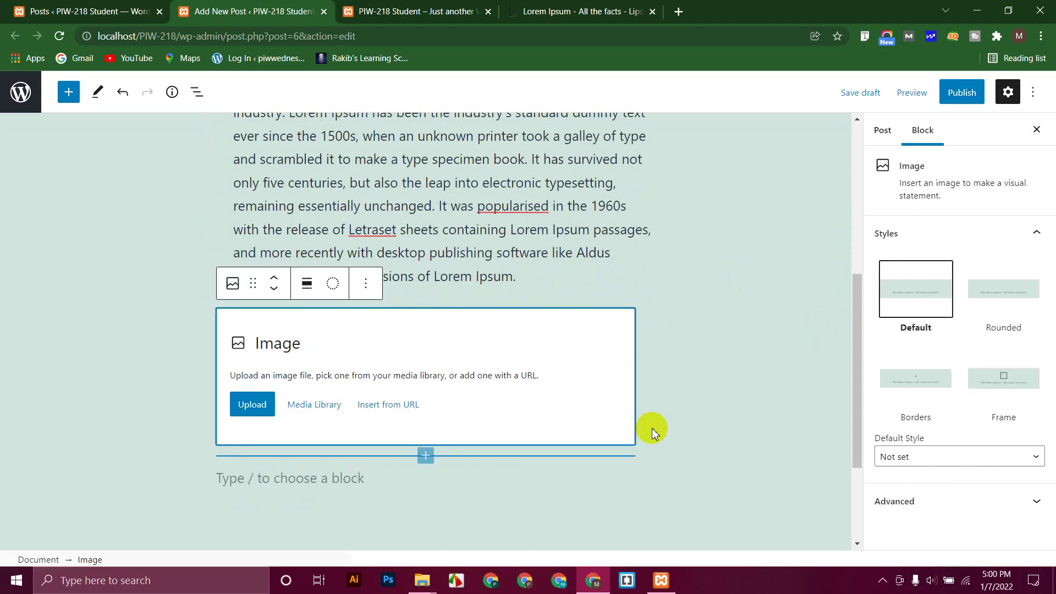
left_click(259, 405)
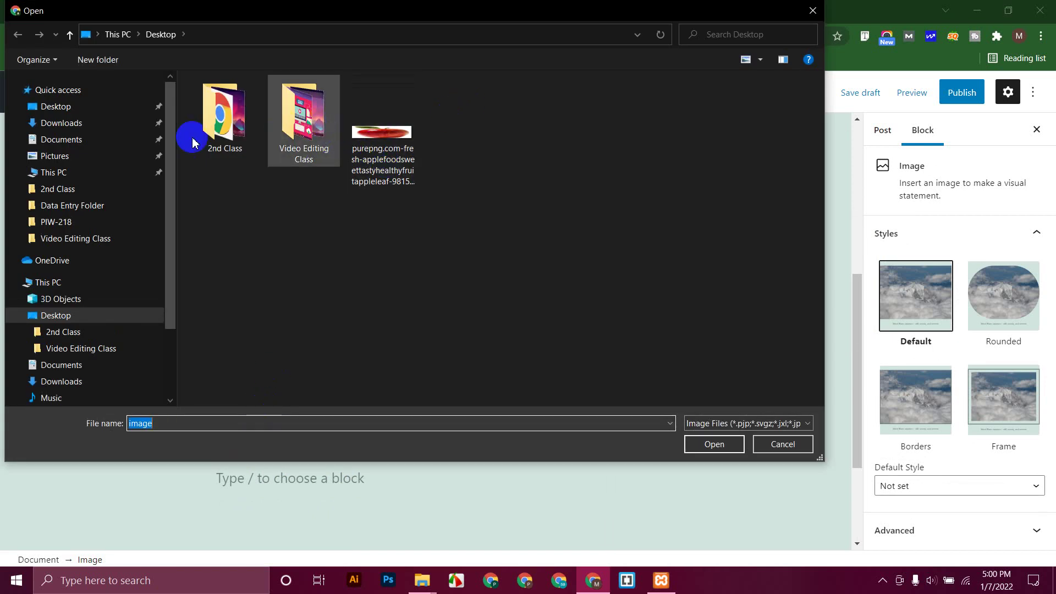
mouse_move(61, 123)
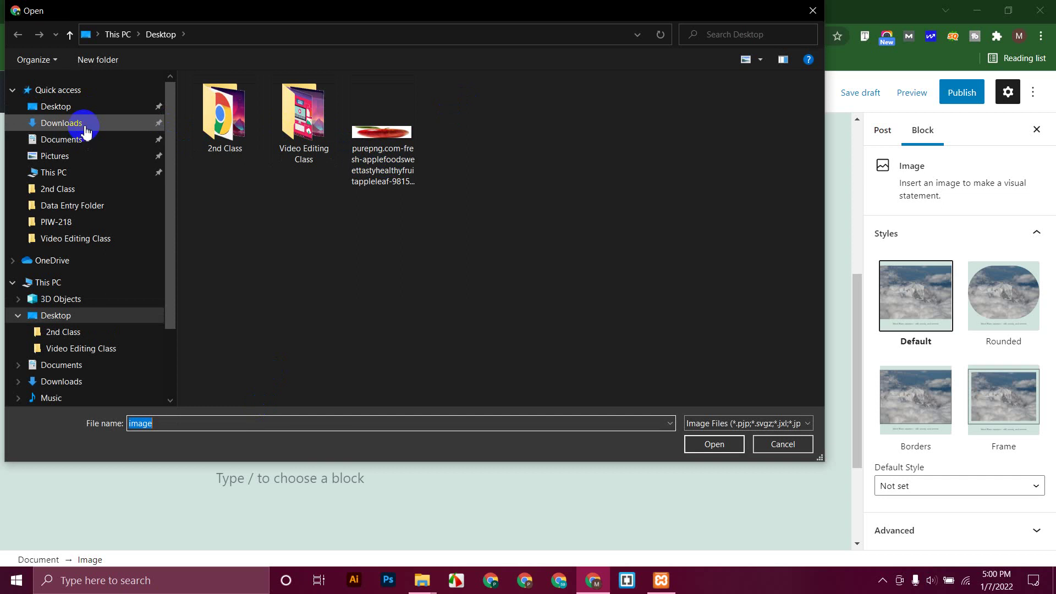
left_click(85, 130)
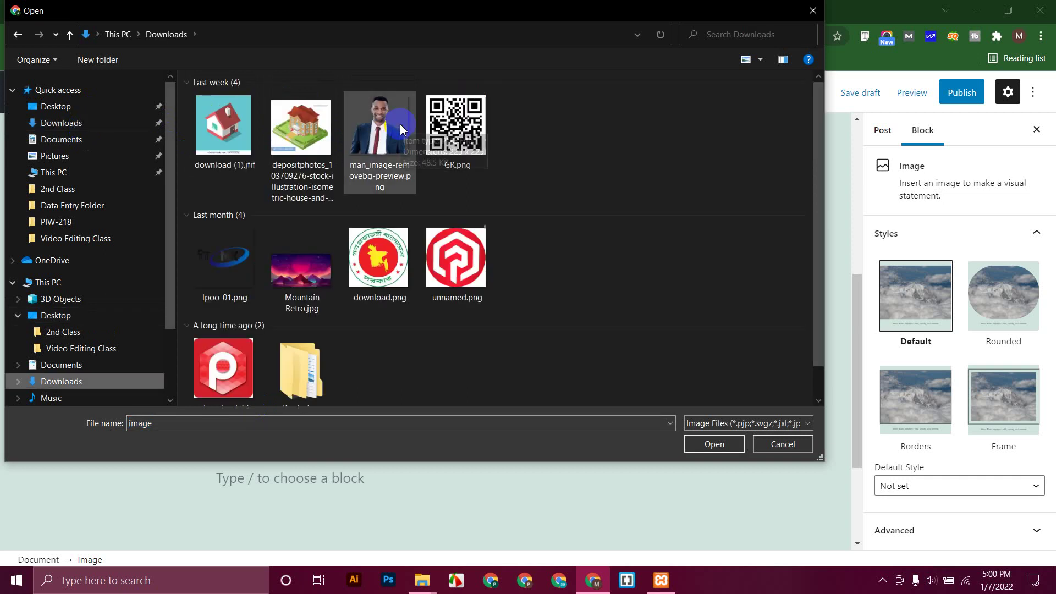
left_click(477, 256)
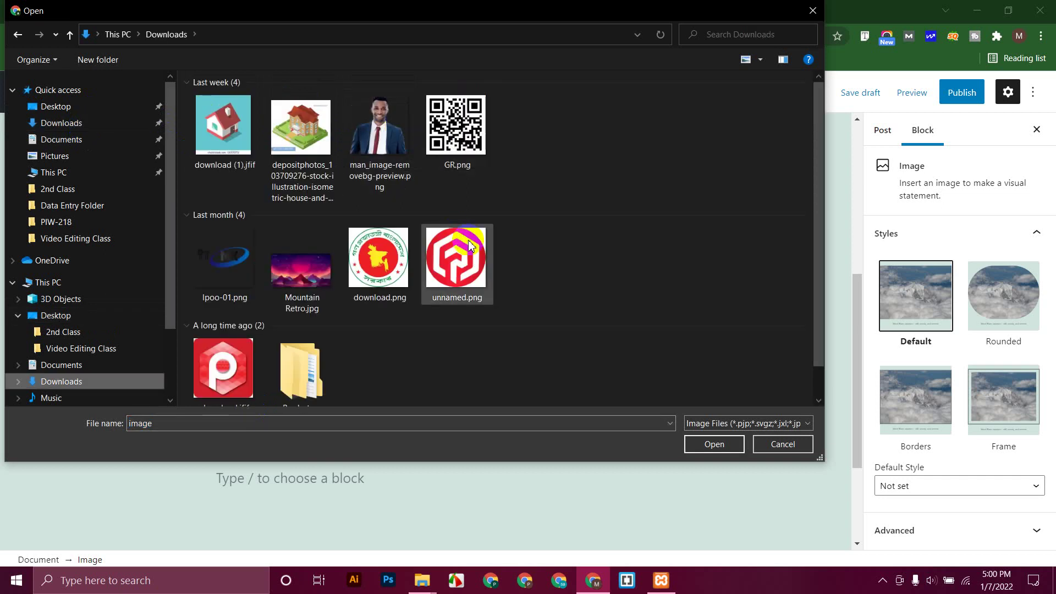
left_click(715, 445)
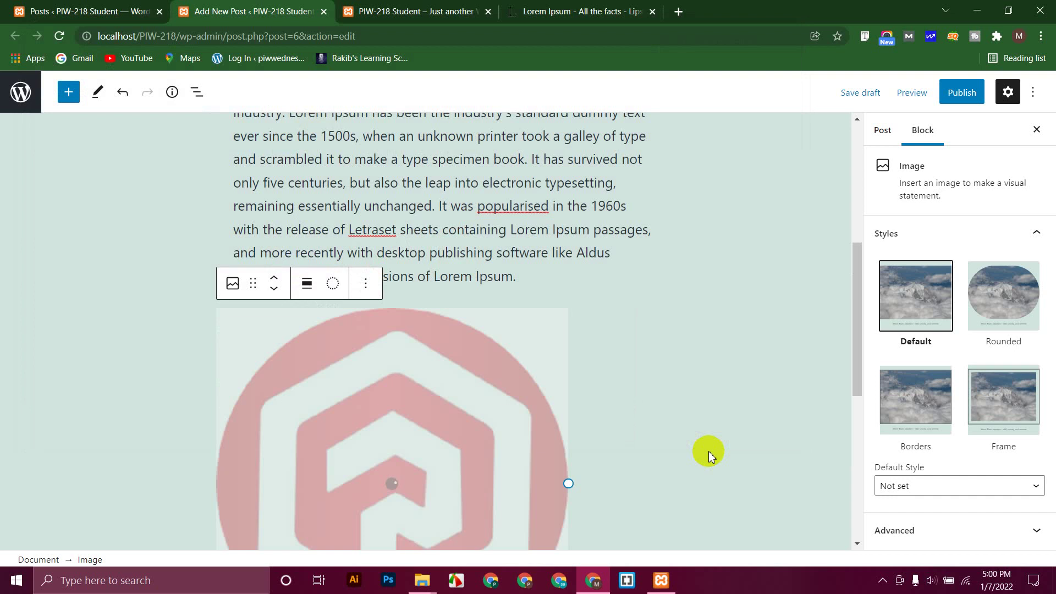
scroll(853, 257, "down", 5)
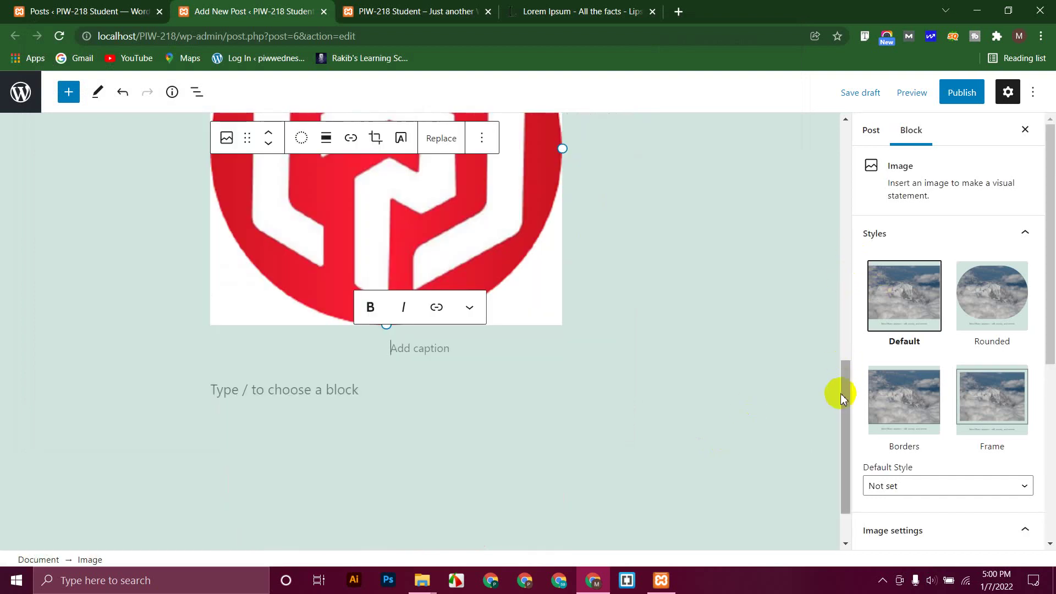
left_click_drag(844, 395, 844, 403)
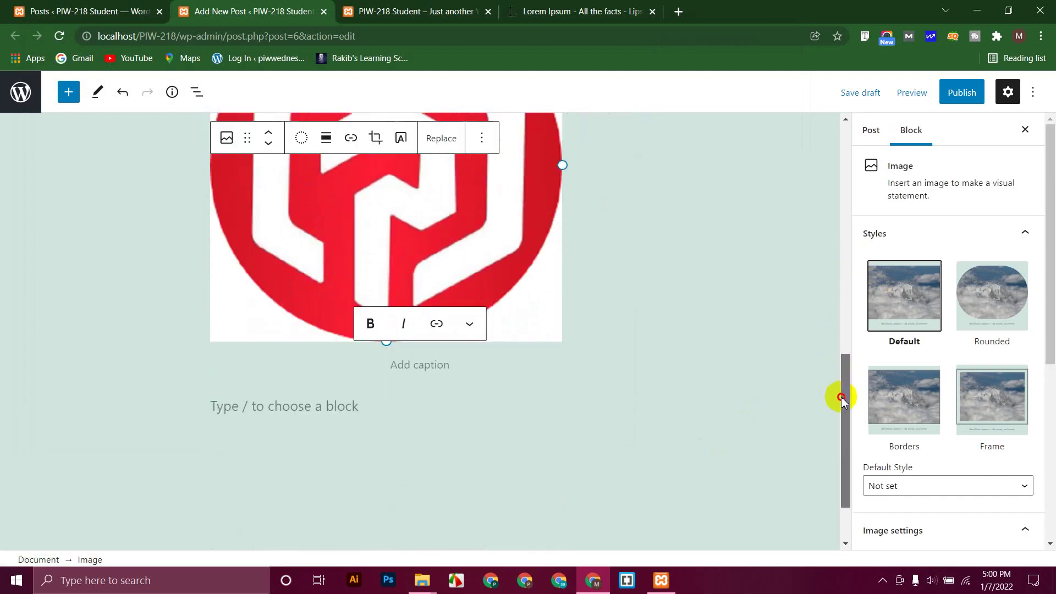
left_click(325, 366)
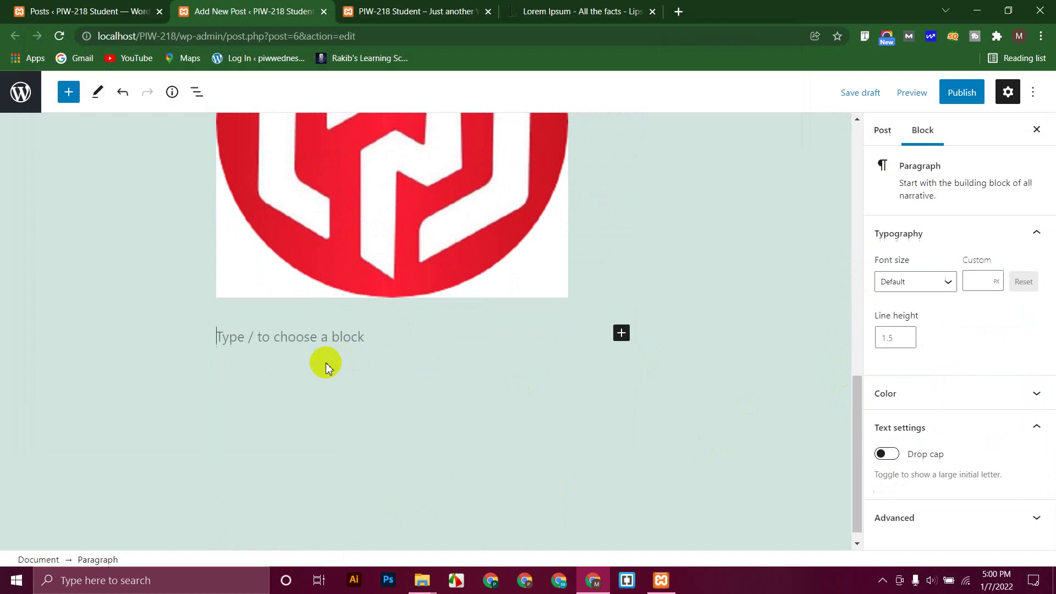
Step: Insert a Buttons block under the image and label its button 'See More'
left_click(622, 333)
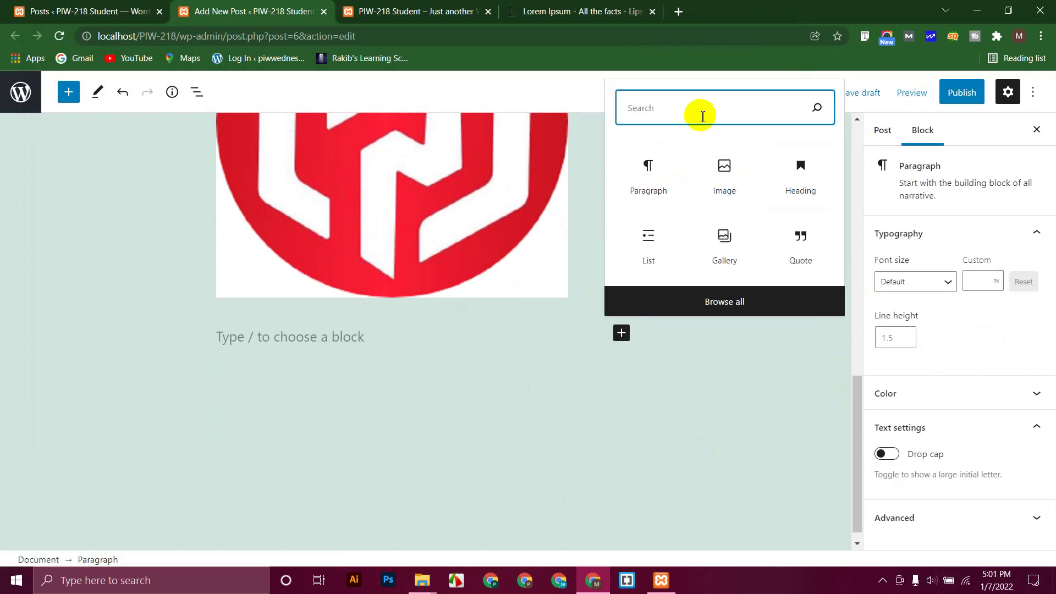
type("butto")
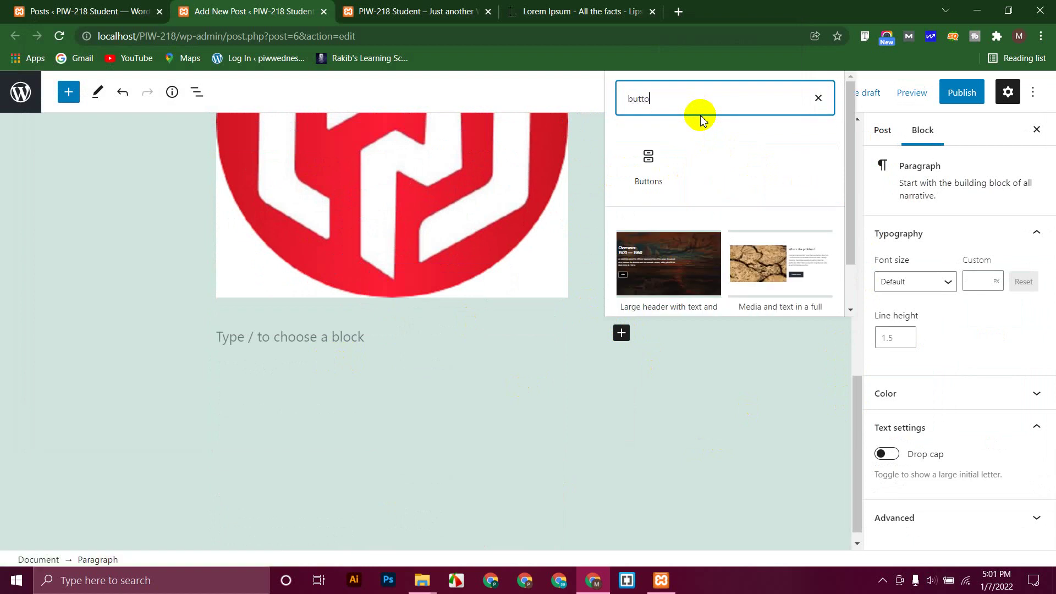
left_click(633, 193)
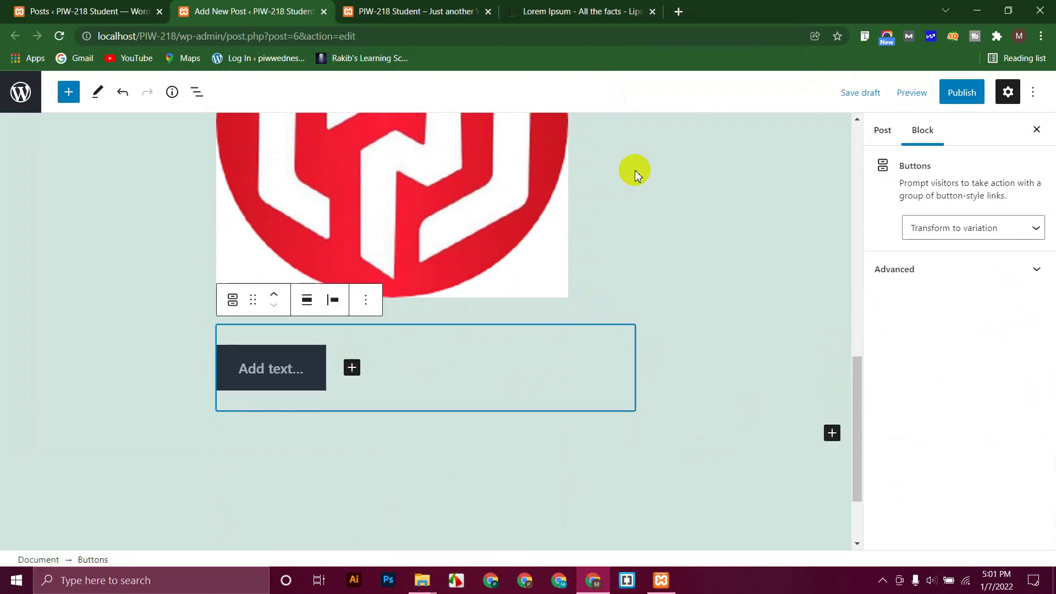
left_click(268, 368)
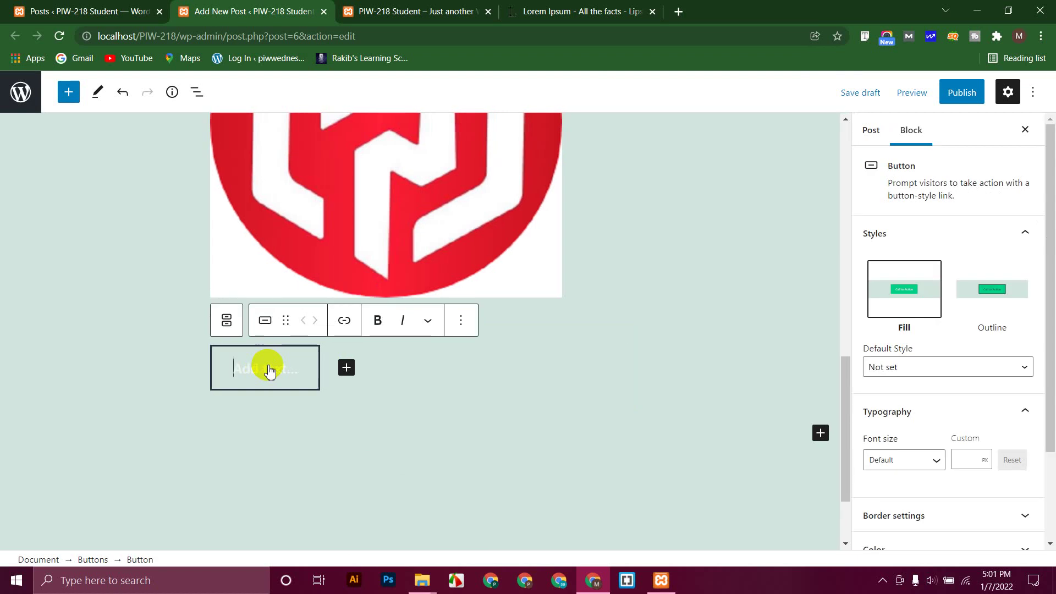
type("See More")
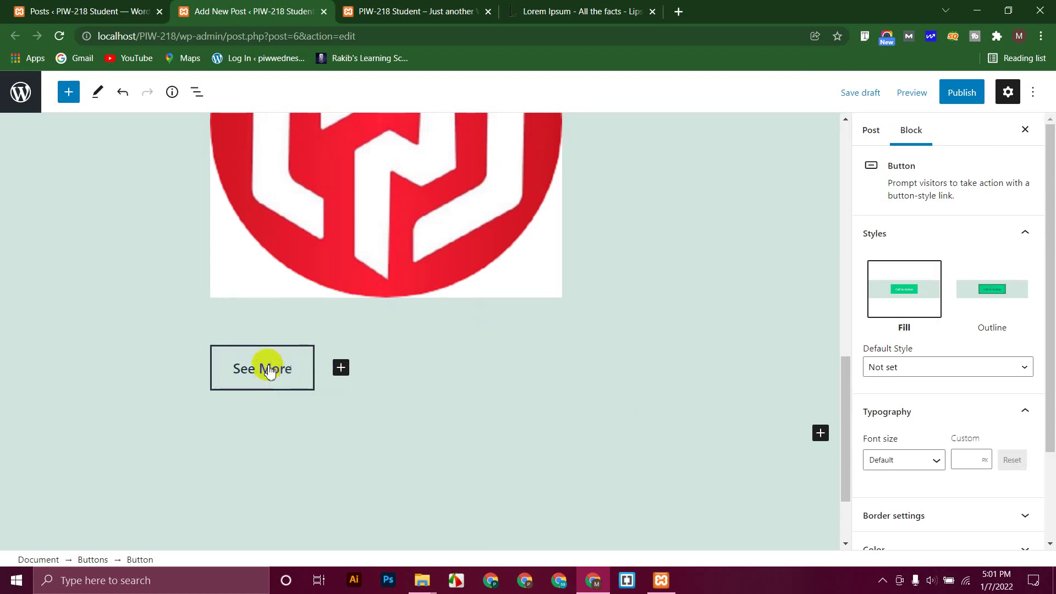
left_click(296, 363)
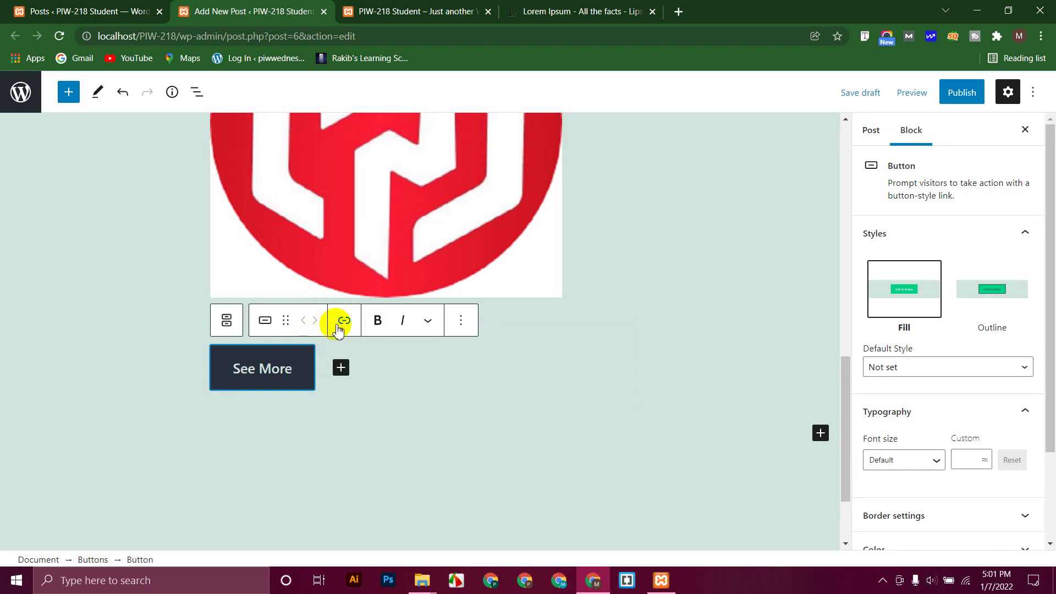
left_click(461, 323)
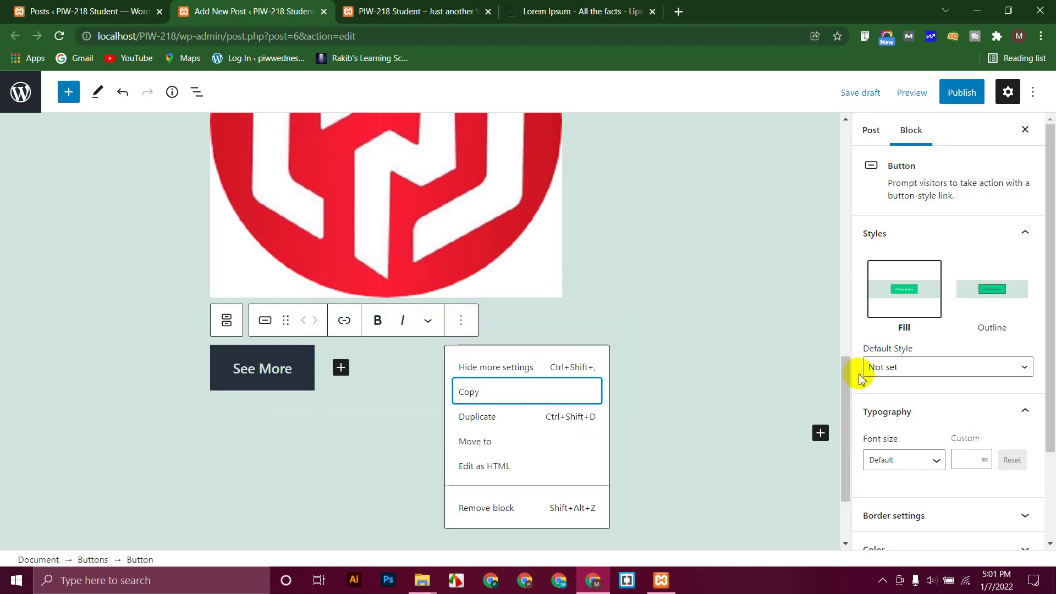
mouse_move(845, 371)
left_mouse_down()
mouse_move(848, 177)
mouse_move(853, 266)
left_mouse_up()
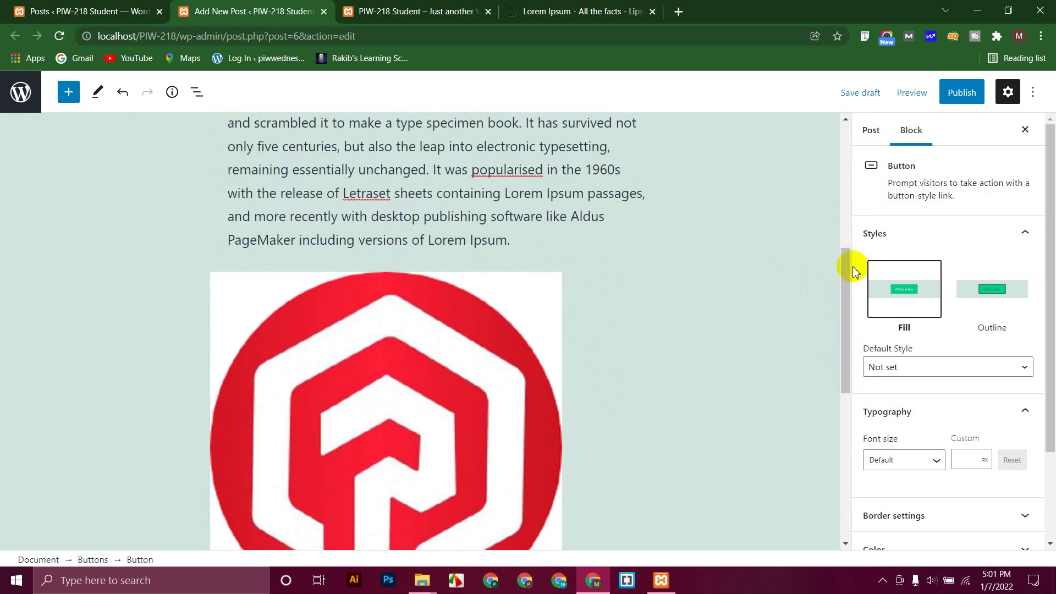
Step: Show the Post settings' Visibility options, currently set to Public
left_click(882, 132)
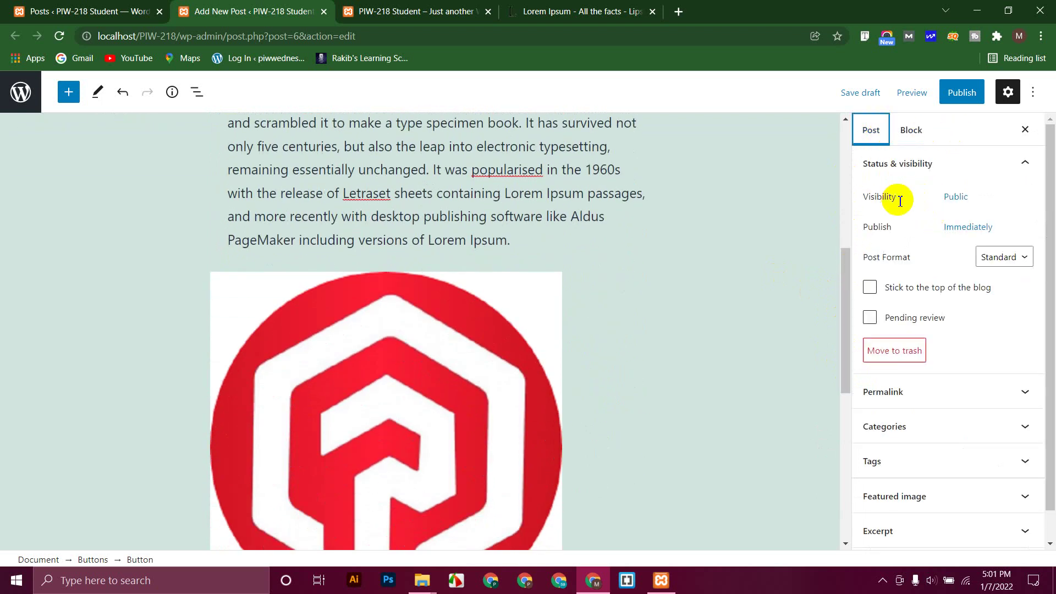
left_click(956, 199)
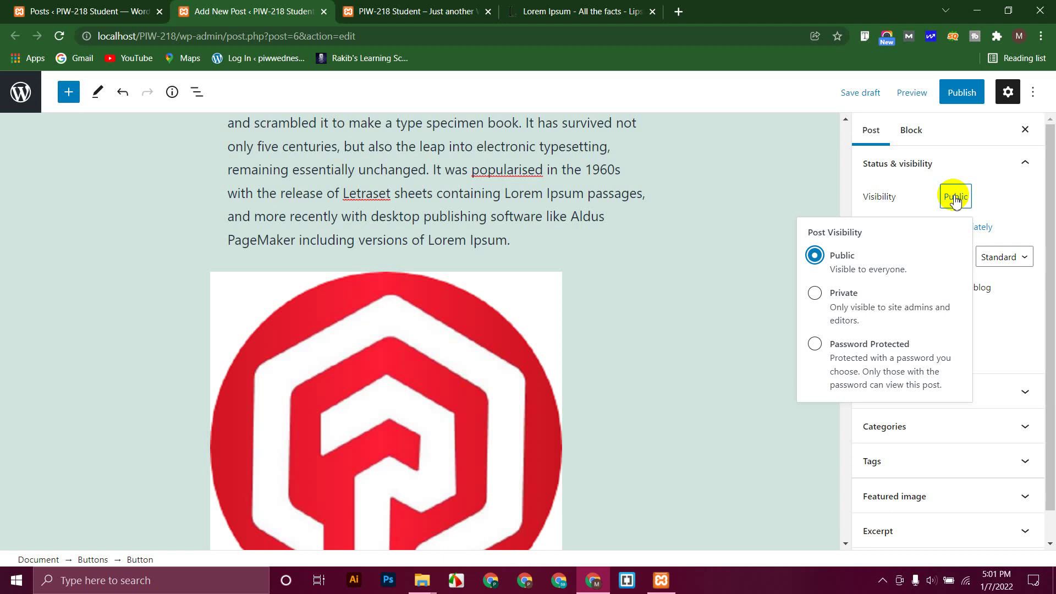
Step: Publish the HTML post immediately with Public visibility and the Standard format
left_click(1039, 218)
left_click(971, 231)
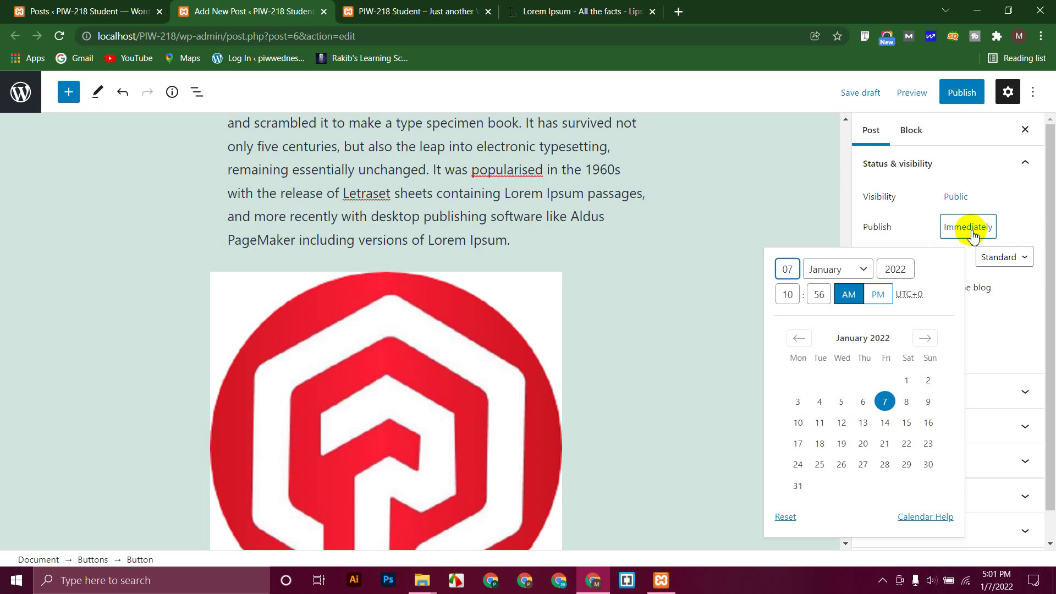
left_click(1050, 181)
scroll(1045, 176, "down", 1)
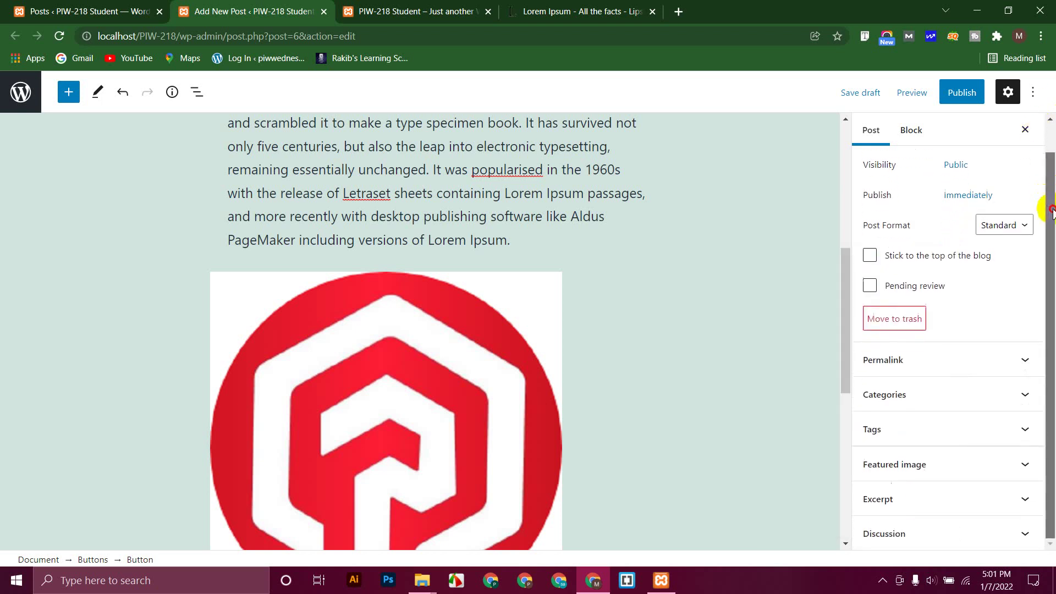
left_click(1015, 230)
left_click(1016, 230)
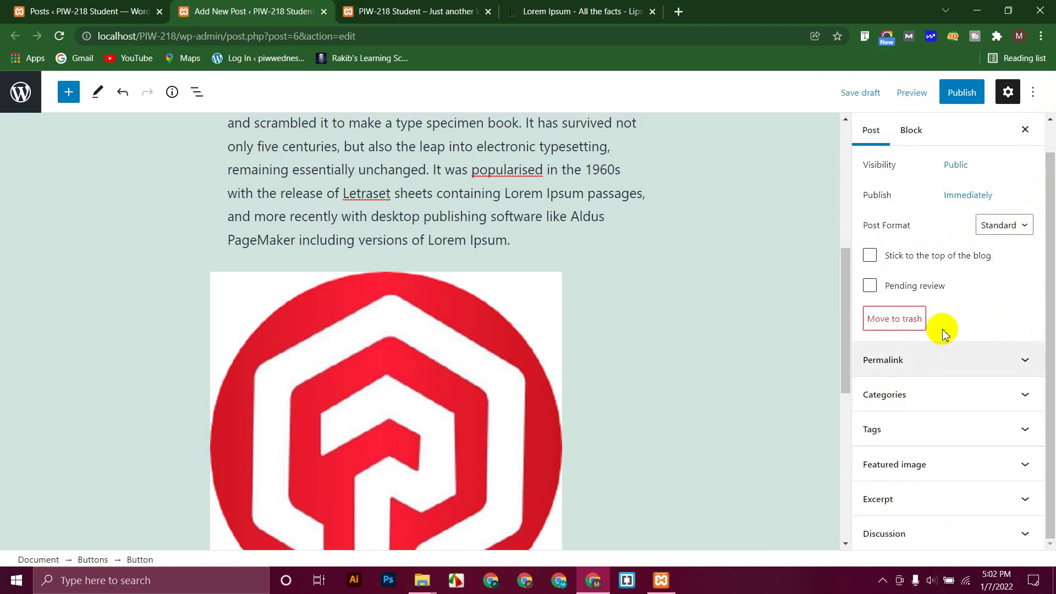
left_click(956, 98)
left_click(952, 92)
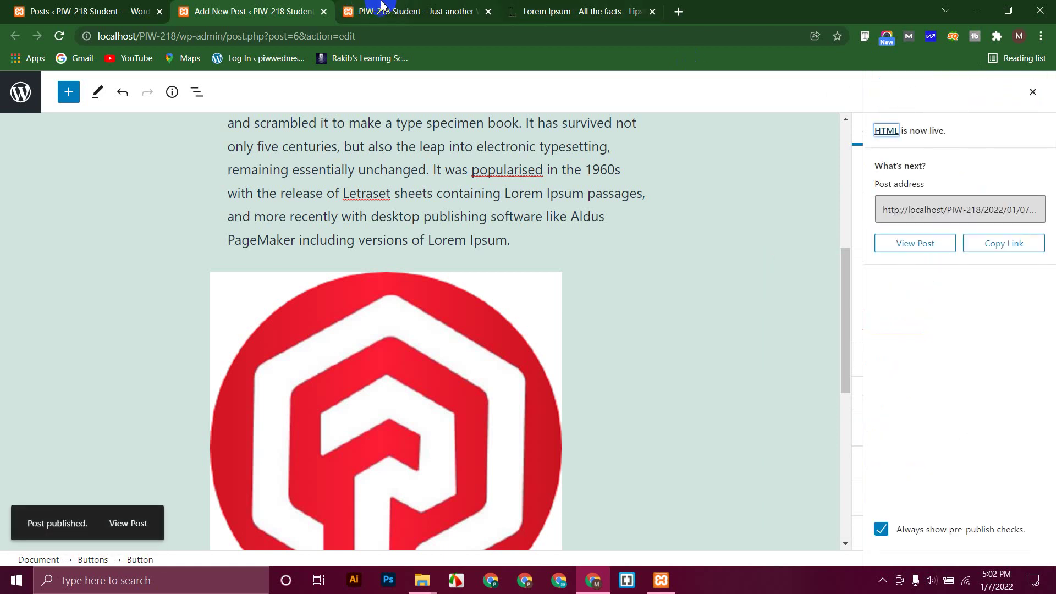
Step: Reload the site and open the HTML post to view its heading, Lorem Ipsum list, logo and See More button
left_click(353, 6)
left_click(60, 36)
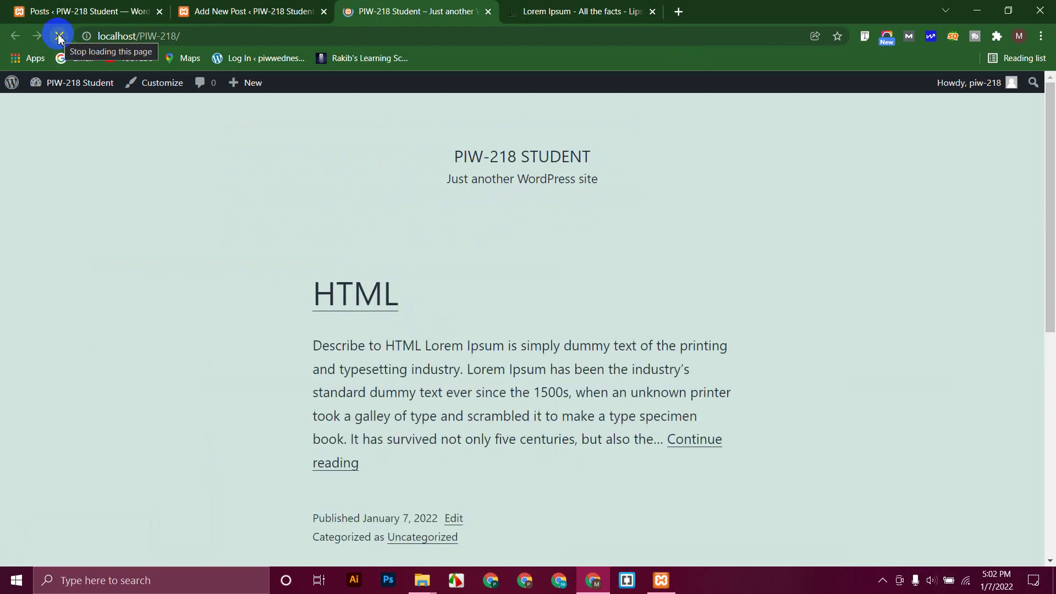
left_click(373, 302)
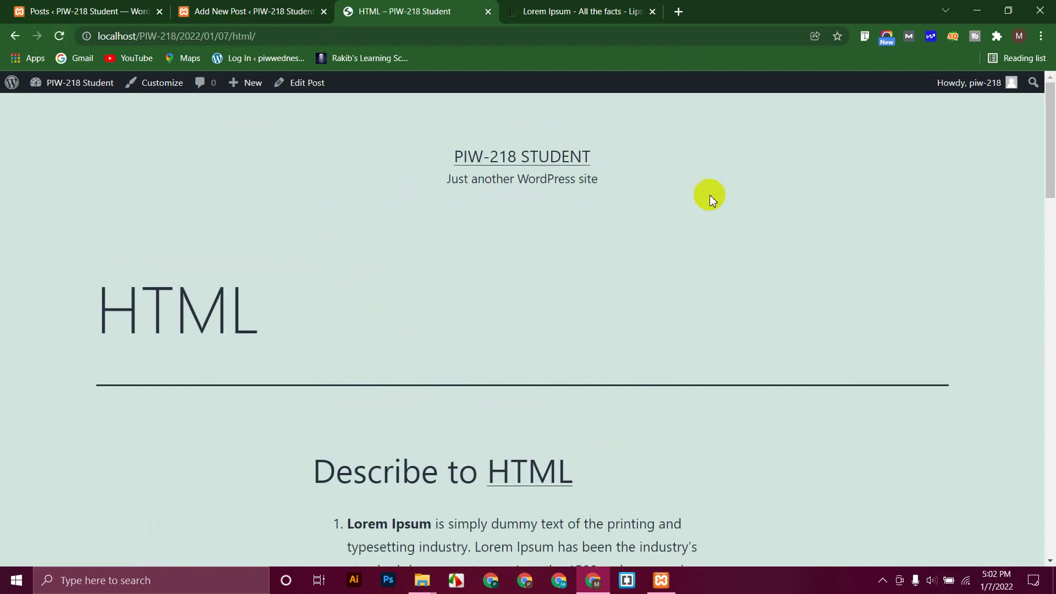
left_click_drag(1048, 110, 1049, 306)
scroll(1034, 286, "up", 4)
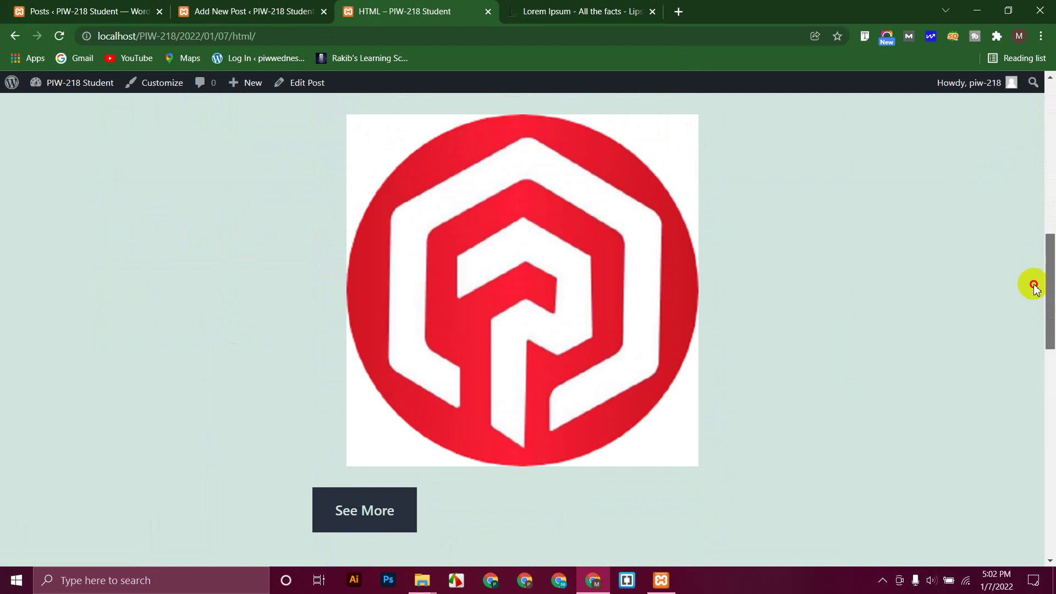
scroll(1029, 260, "up", 1)
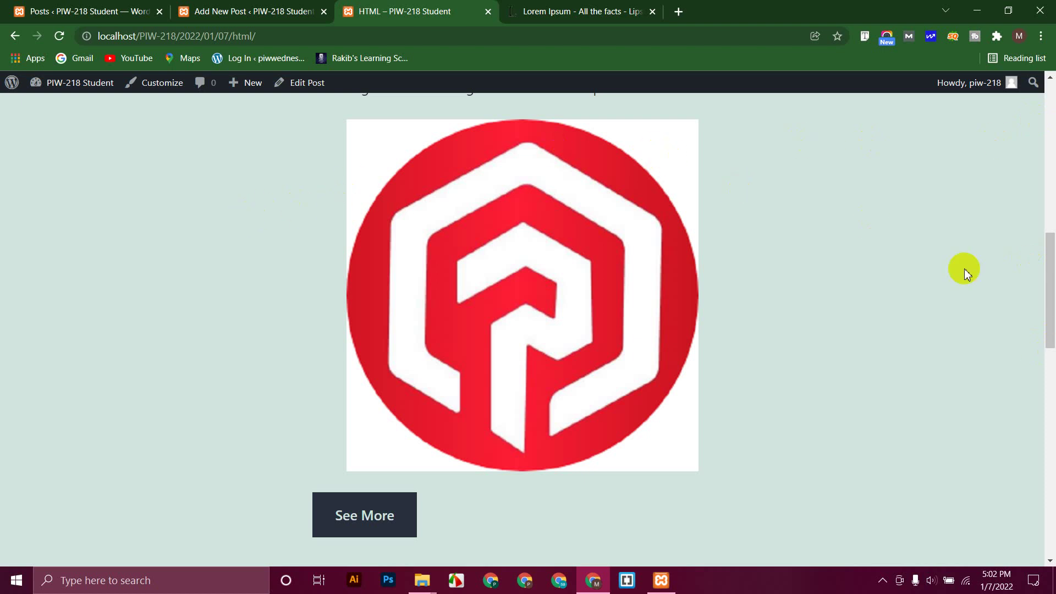
left_click_drag(1050, 288, 1051, 82)
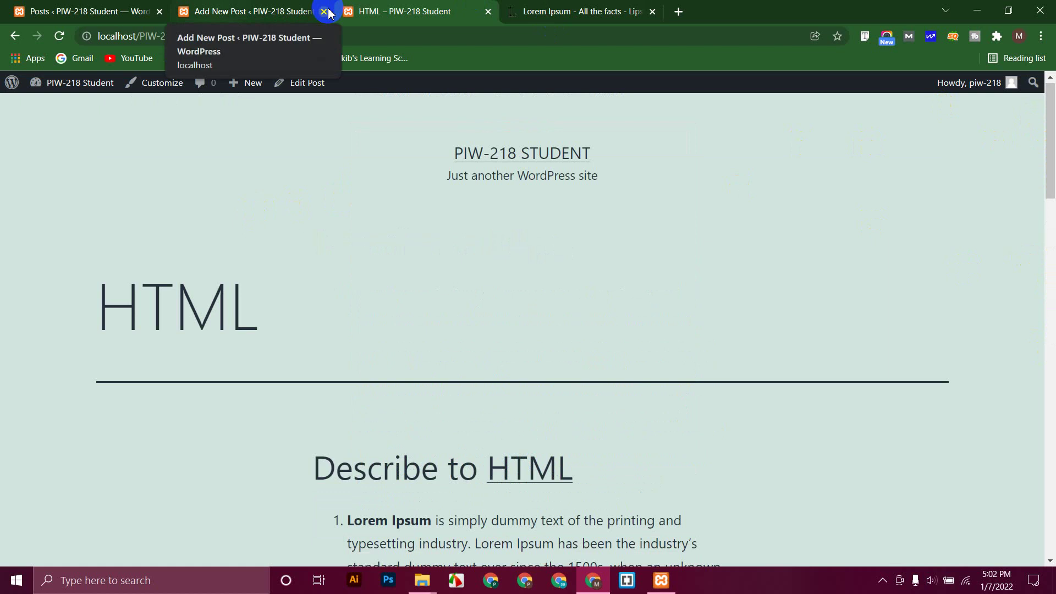
Step: Dismiss the 'post is now live' panel in the post editor
left_click(551, 7)
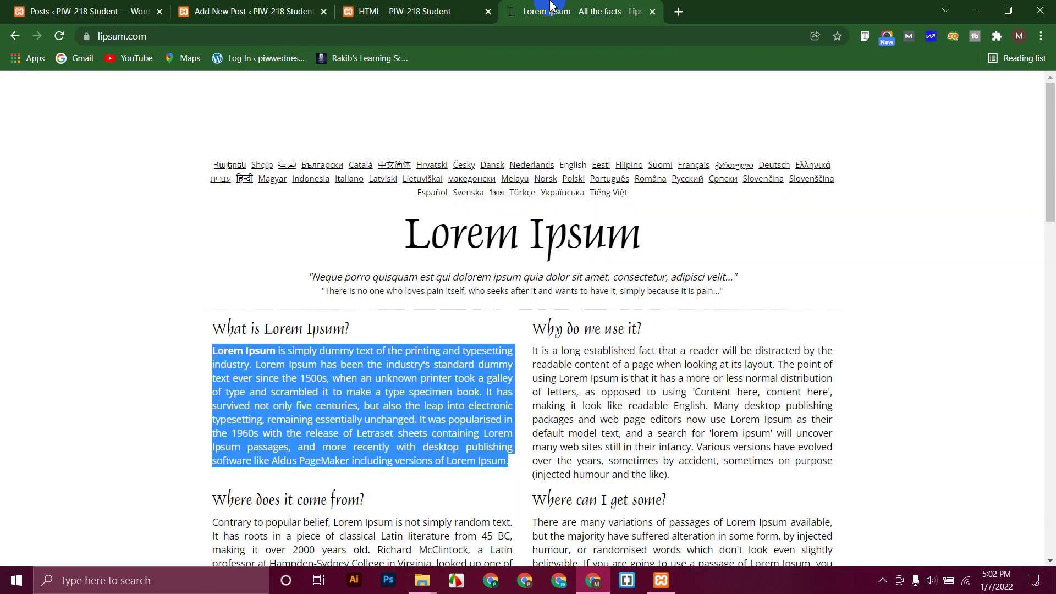
left_click(297, 8)
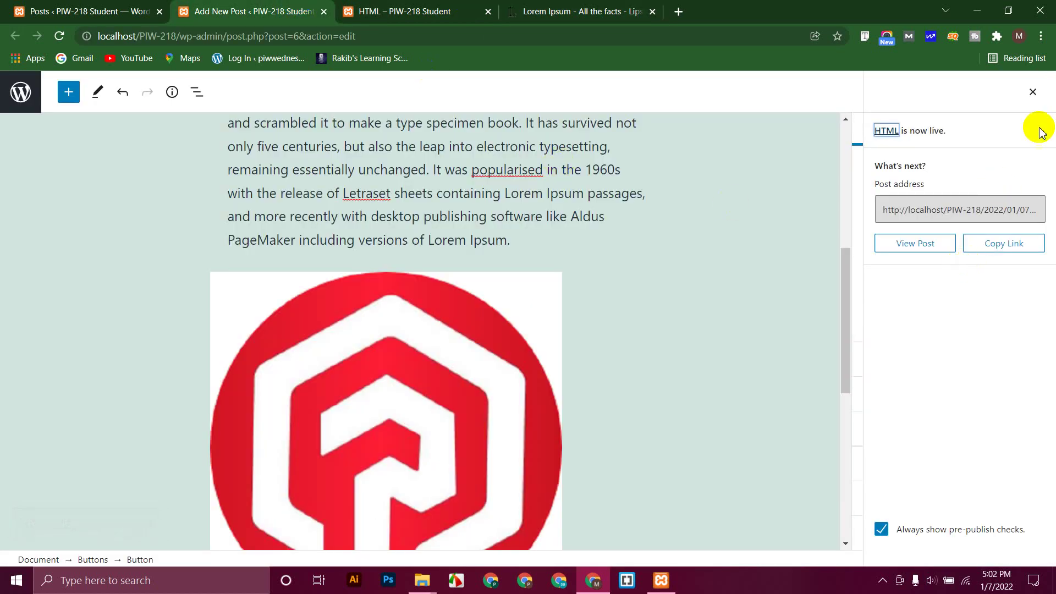
left_click(1033, 92)
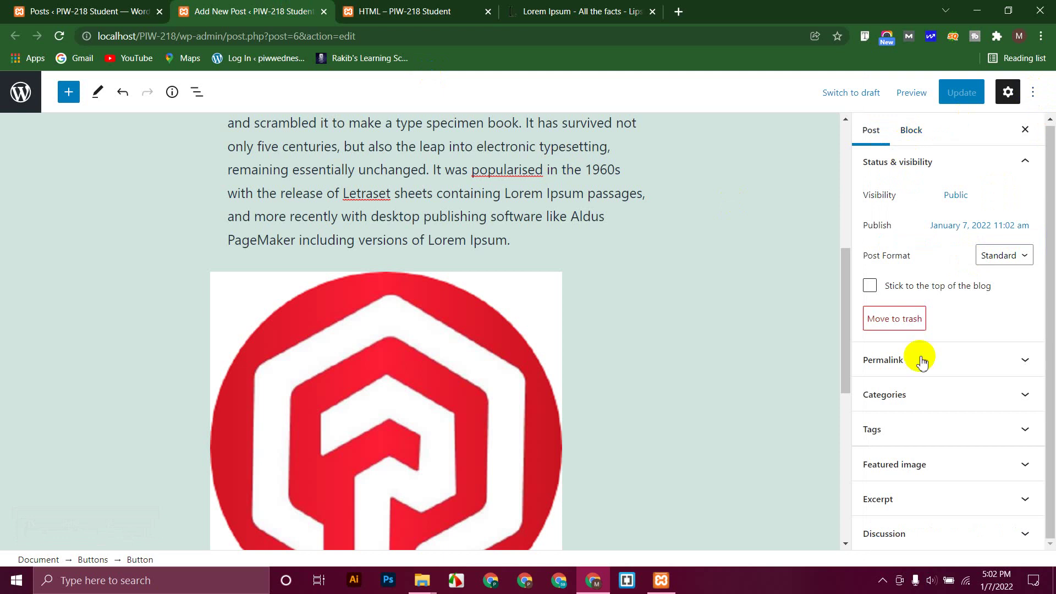
Step: Inspect the date and slug parts of the HTML post's address, then return to admin Posts
left_click(380, 11)
left_click_drag(265, 37, 201, 37)
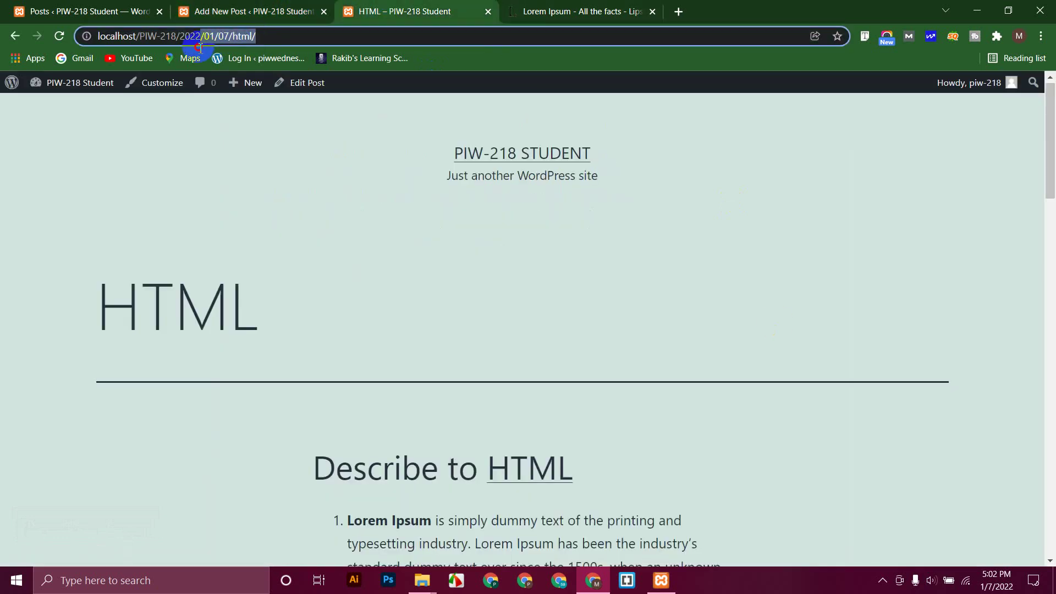
left_click(131, 37)
left_click_drag(100, 37, 204, 37)
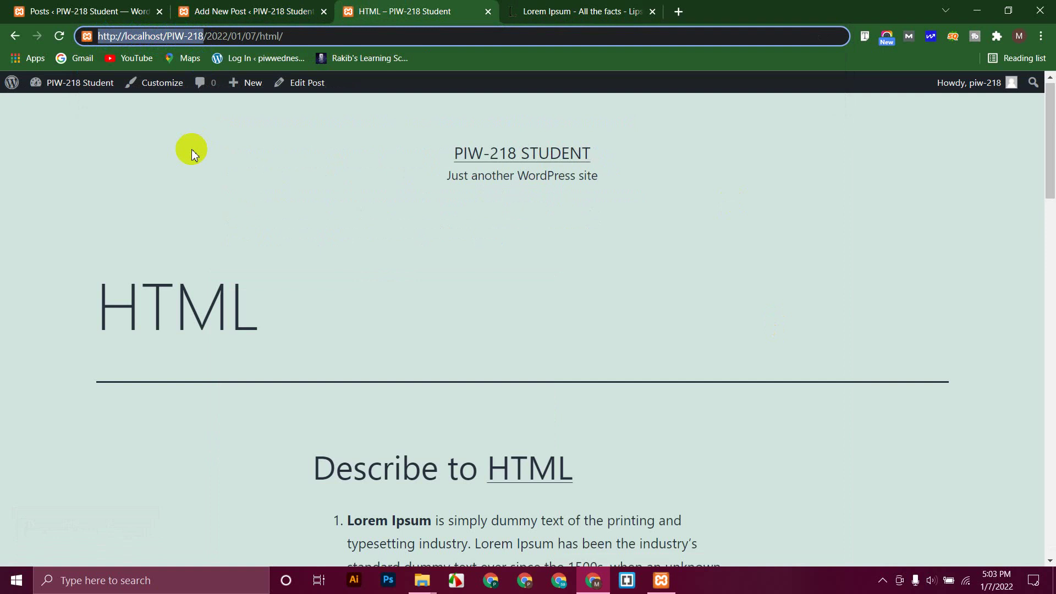
left_click(118, 12)
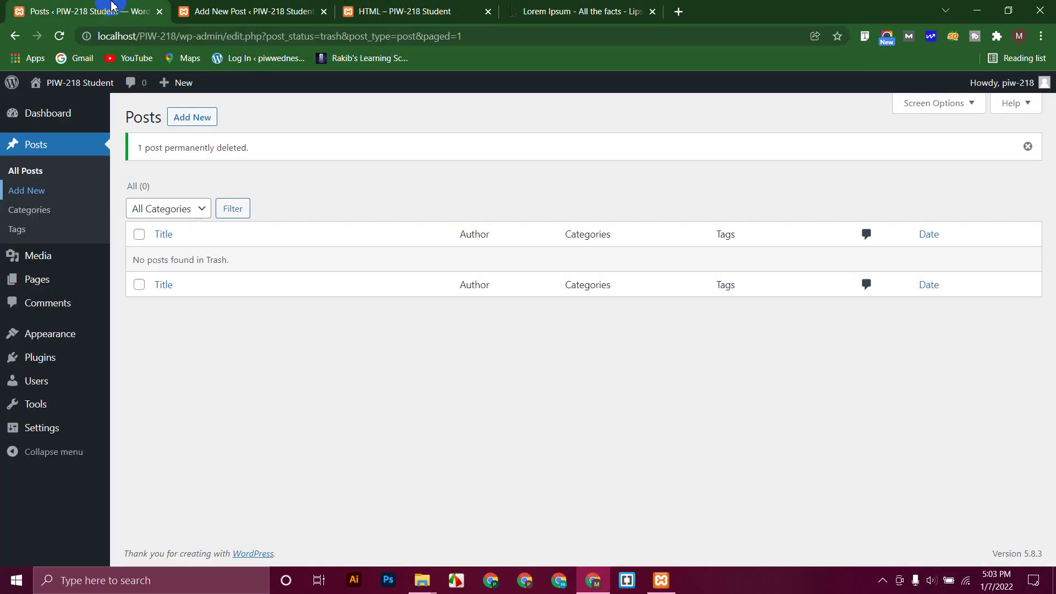
mouse_move(41, 428)
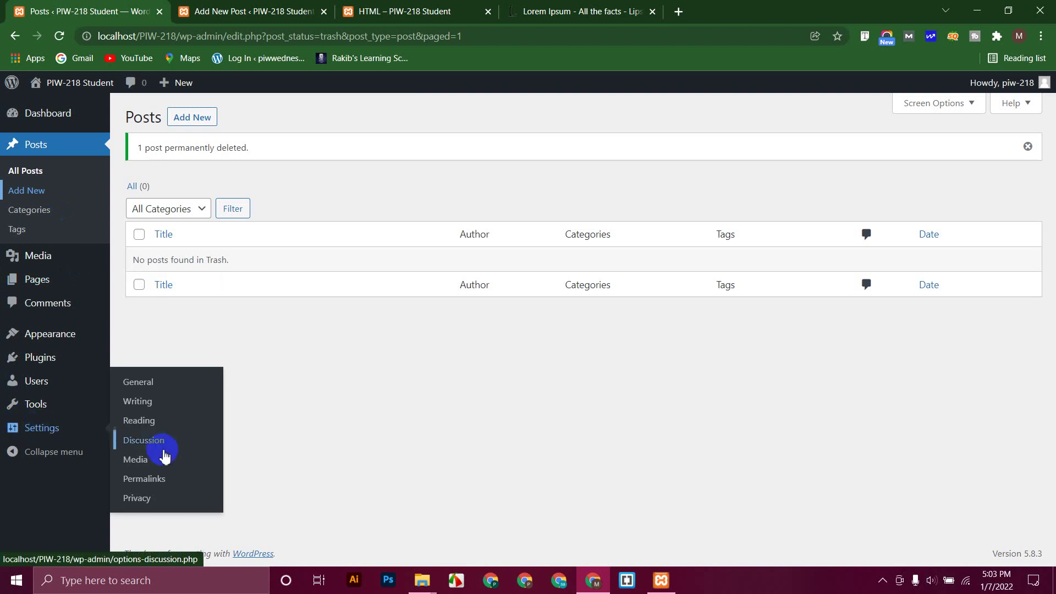
Step: Set permalinks to Post name (/%postname%/) and save the change
left_click(145, 487)
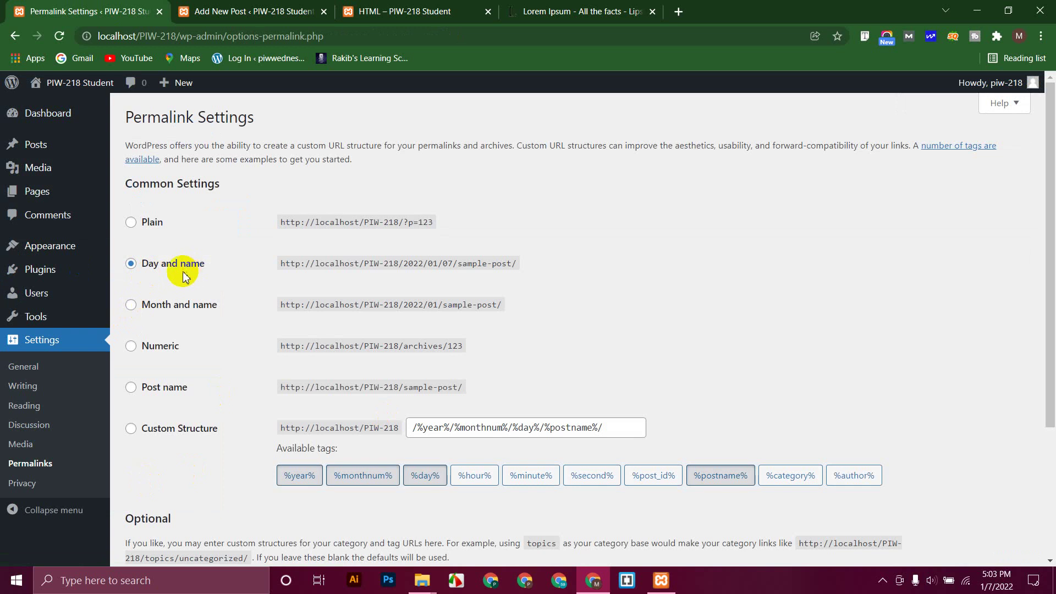
left_click(130, 387)
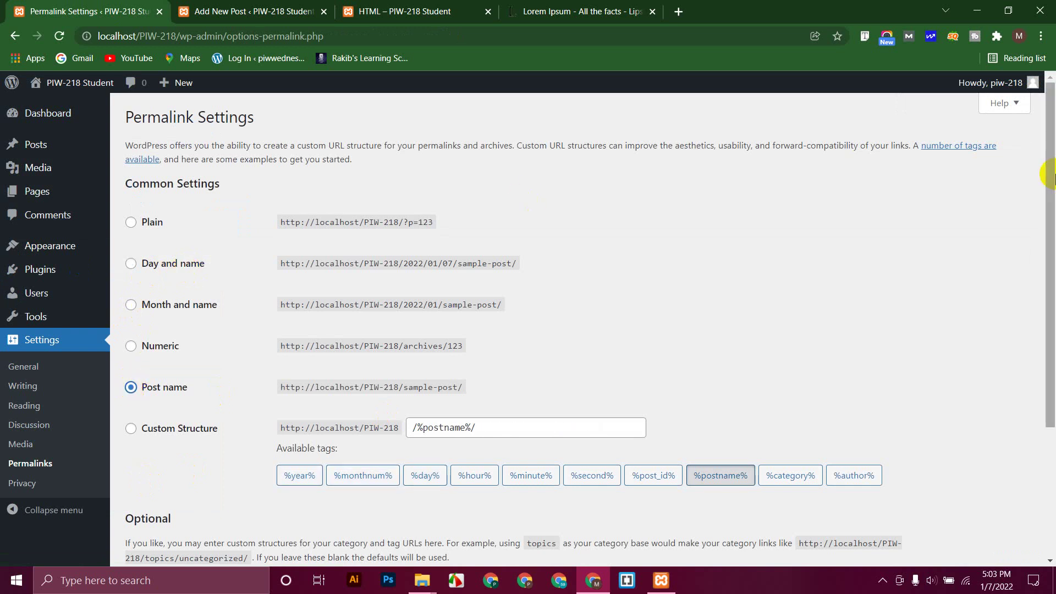
left_click_drag(1049, 171, 1049, 297)
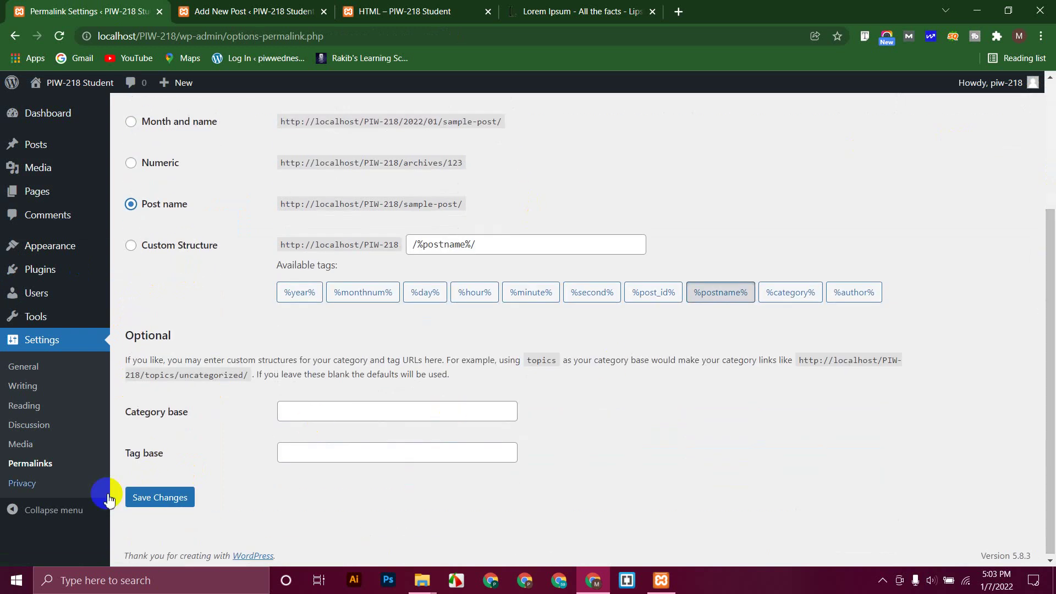
left_click(156, 498)
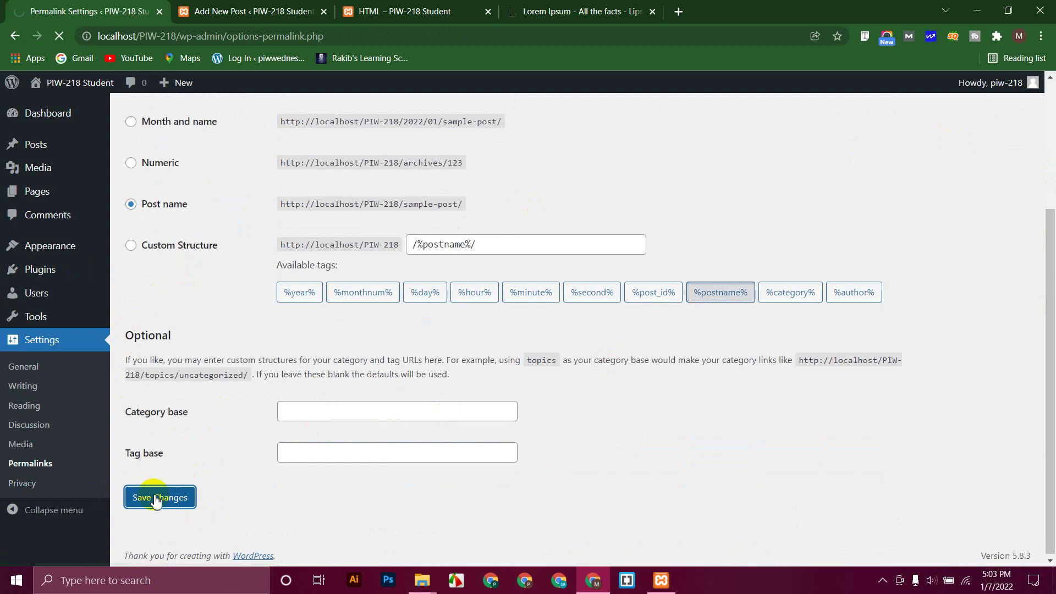
left_click(254, 11)
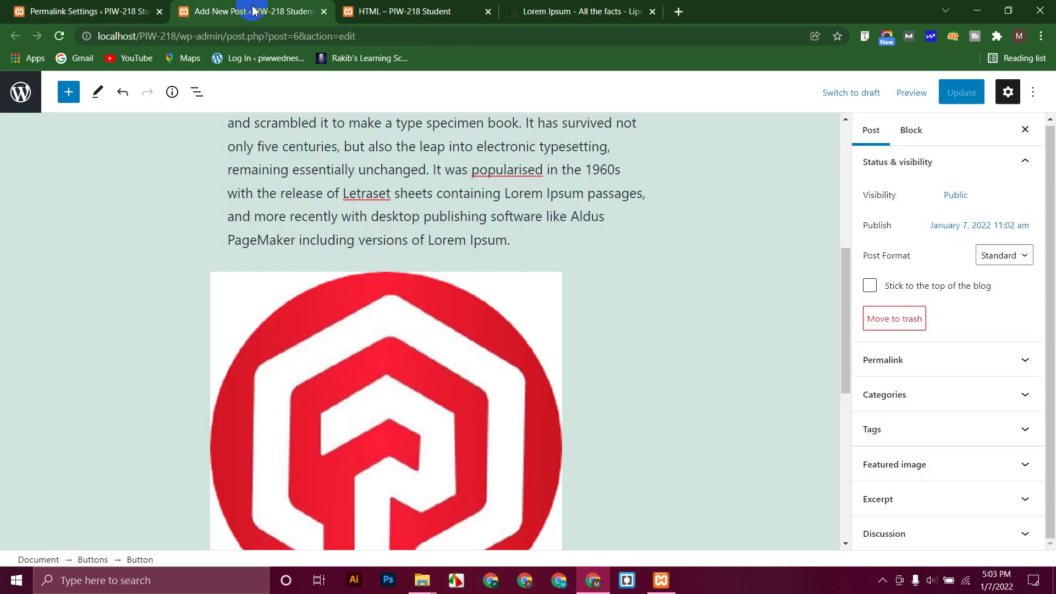
Step: Reopen the HTML post from the home page and confirm it loads at localhost/PIW-218/html/
left_click(465, 6)
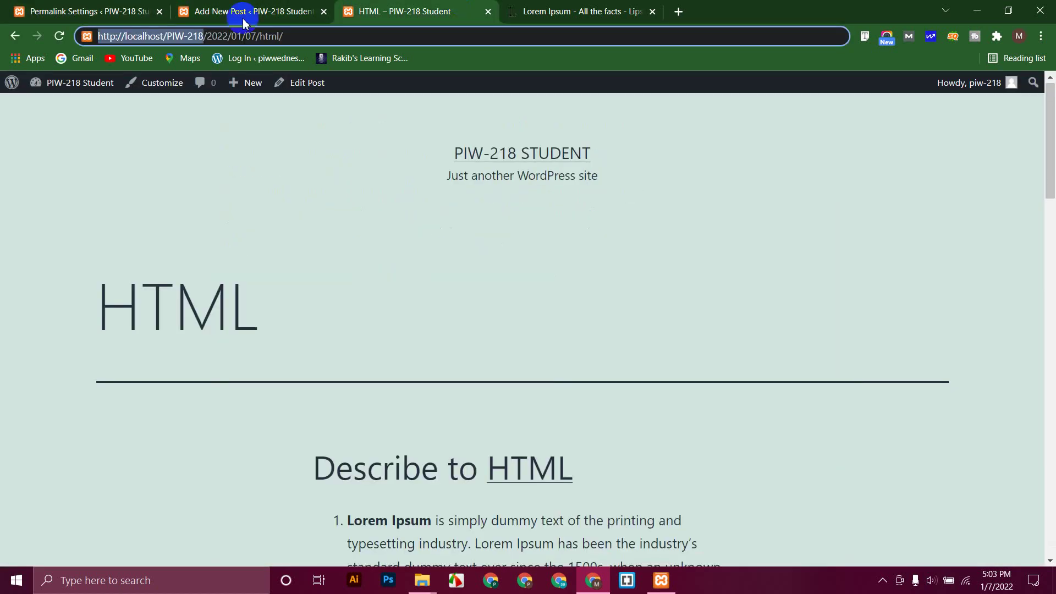
left_click(60, 36)
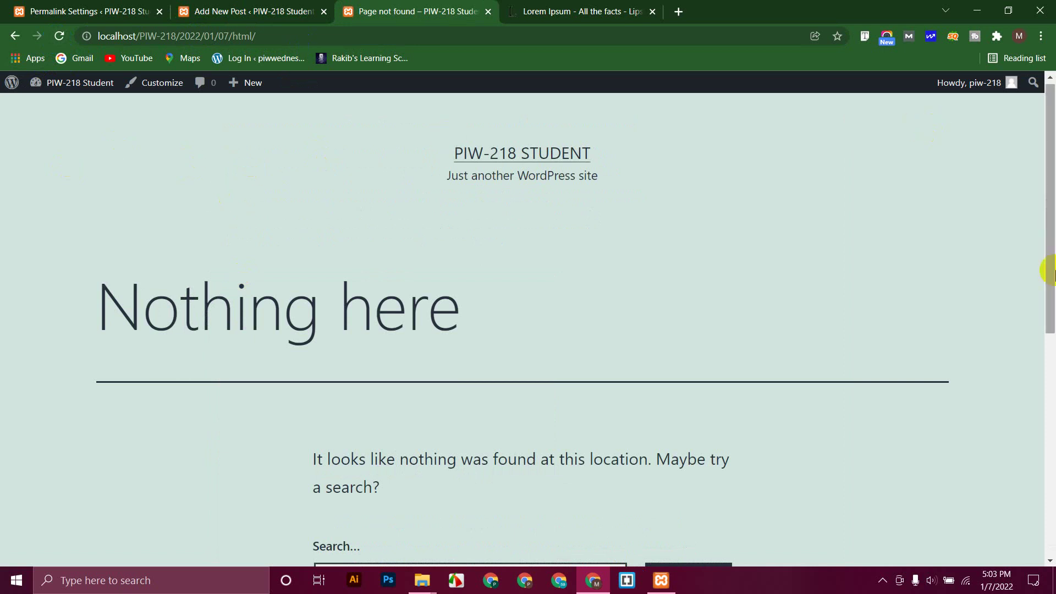
left_click(531, 144)
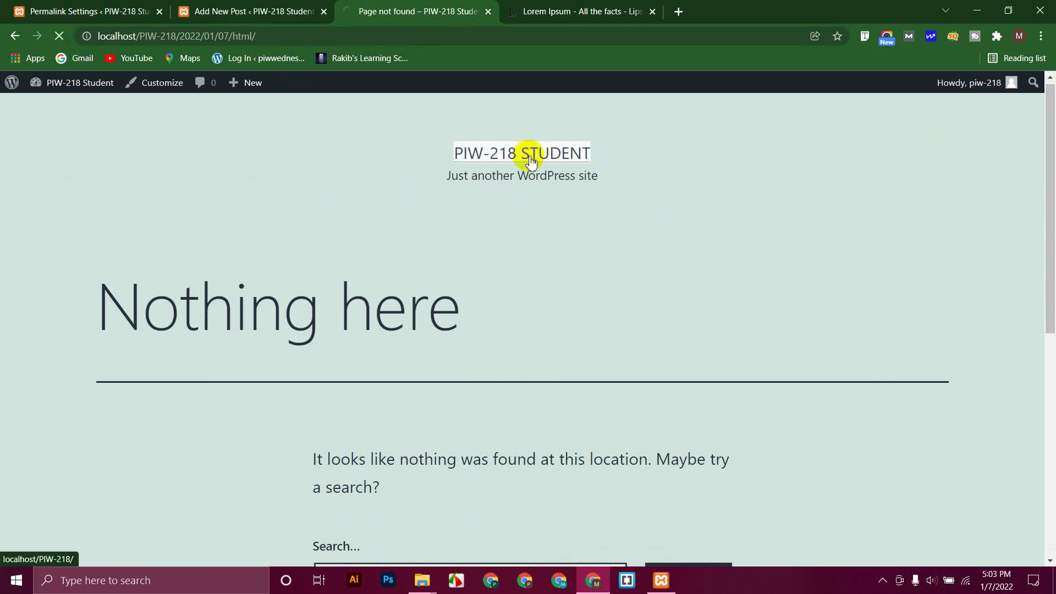
left_click(357, 295)
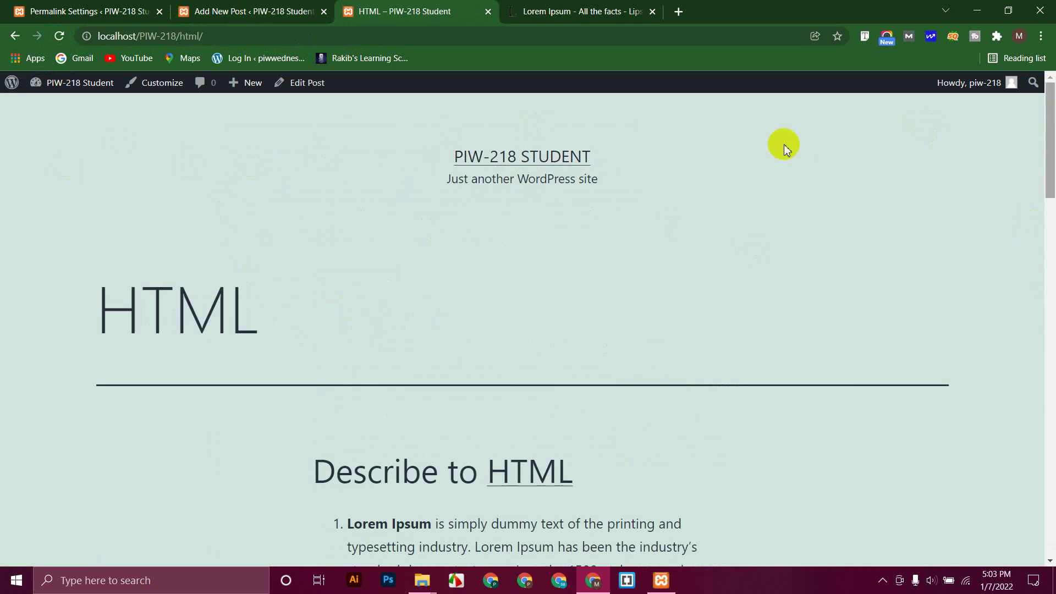
left_click(215, 35)
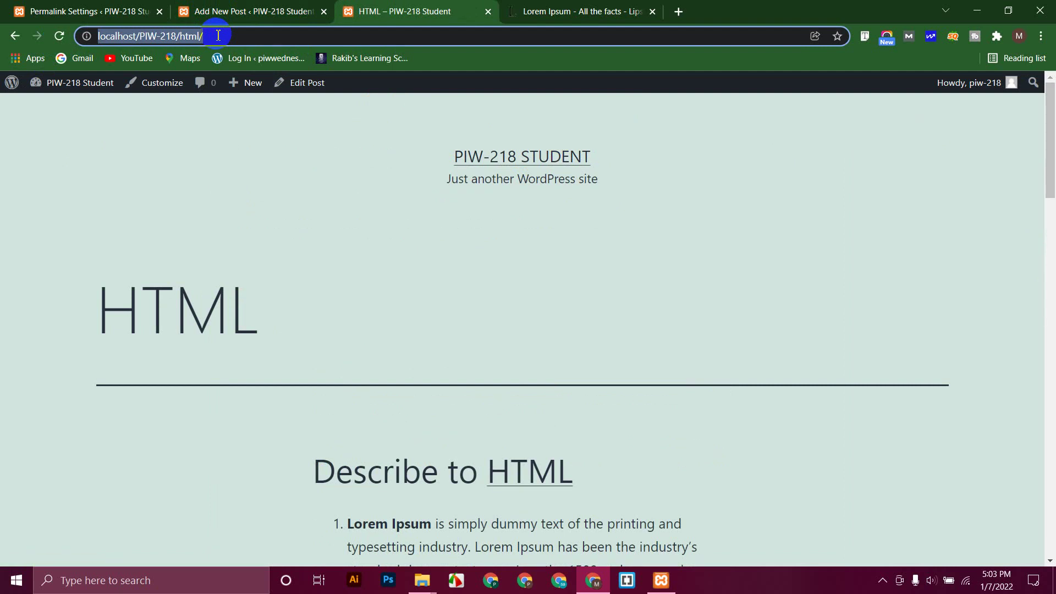
left_click(264, 11)
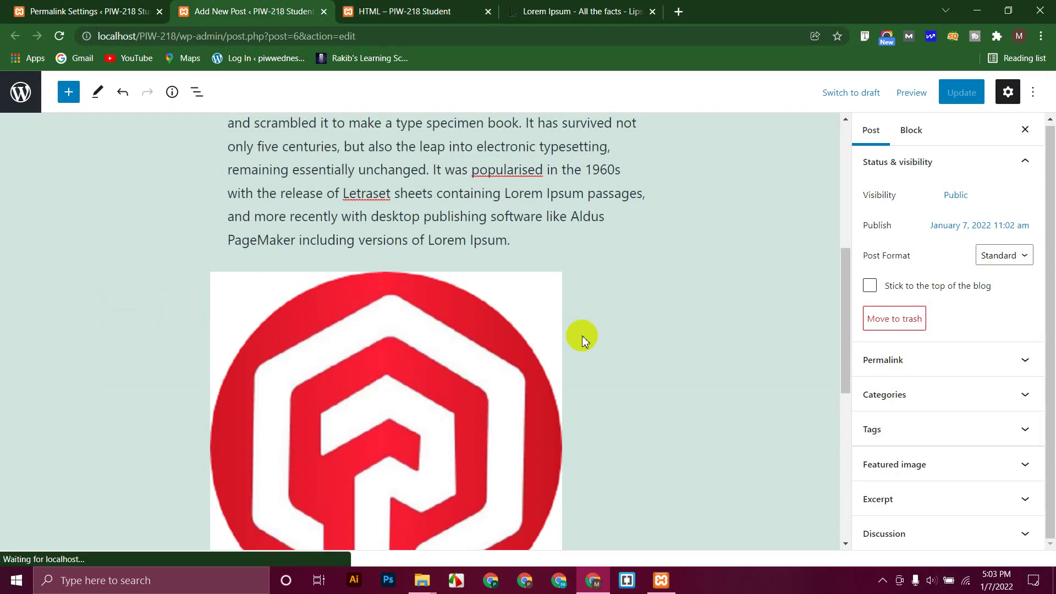
left_click(77, 10)
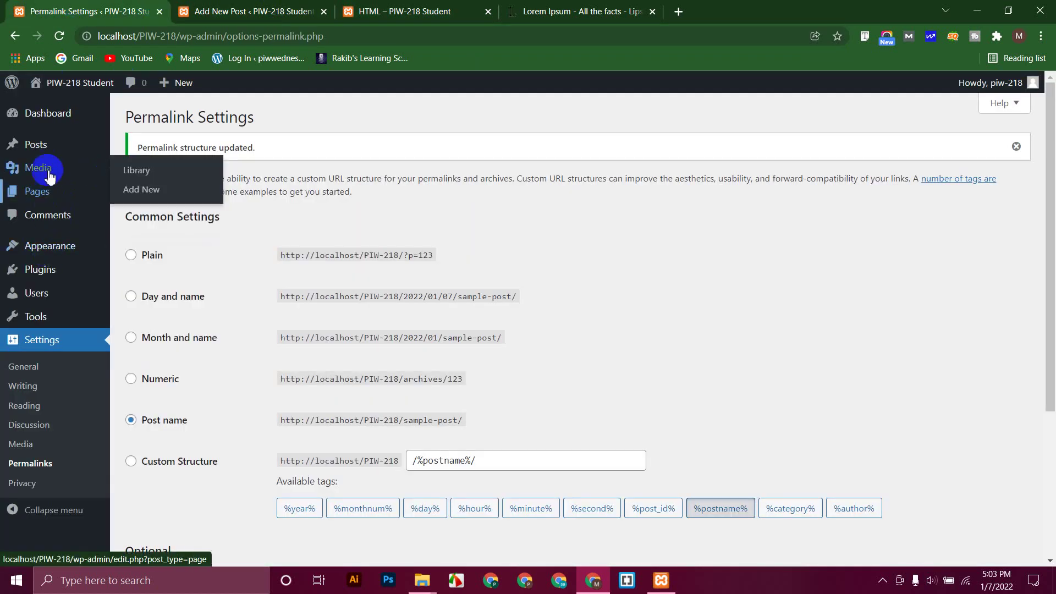
Step: Create the HTML category on the post Categories page
mouse_move(35, 144)
left_click(160, 188)
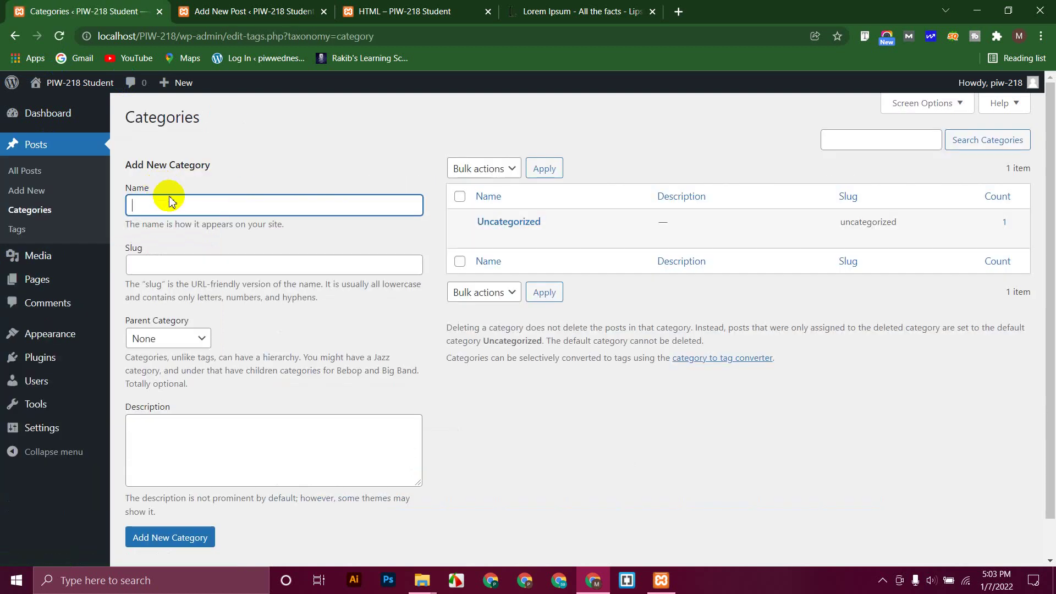
type("HTML")
left_click(153, 535)
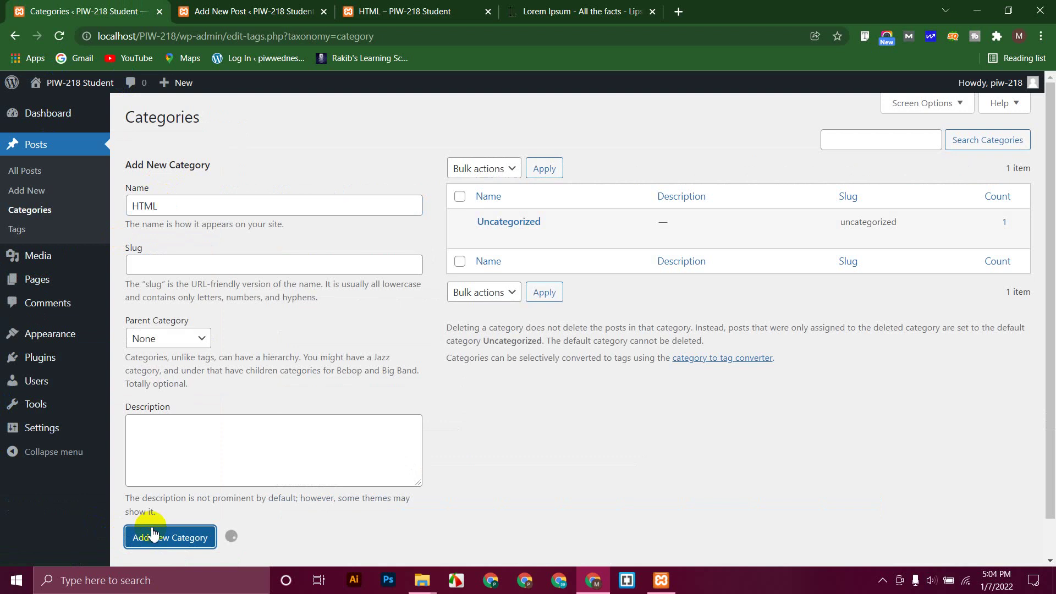
Step: Add the CSS and Bootstrap categories
left_click(183, 209)
type("CSS")
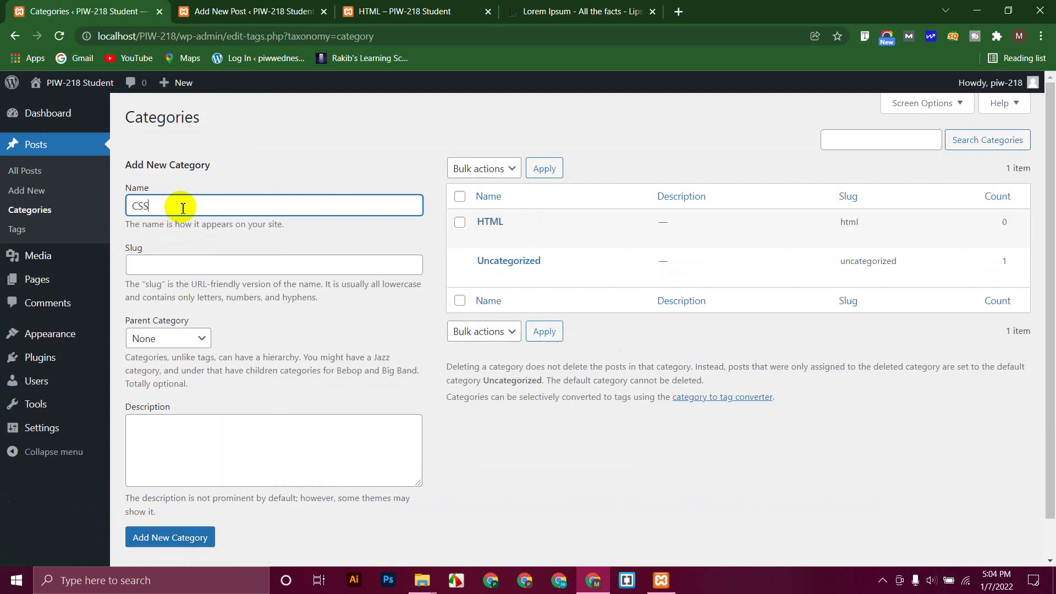
left_click(171, 544)
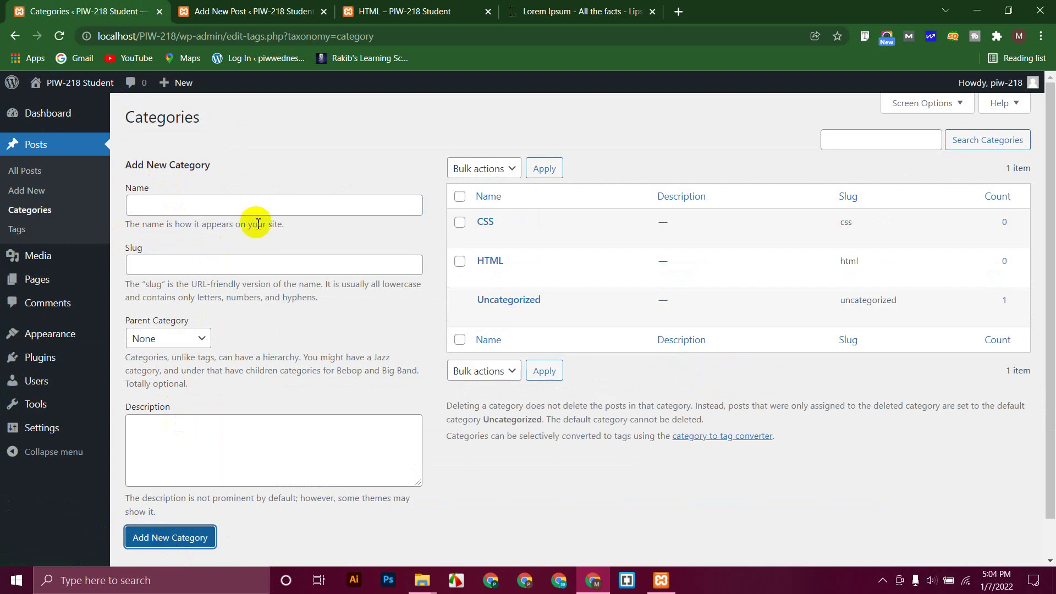
left_click(226, 211)
type("BO")
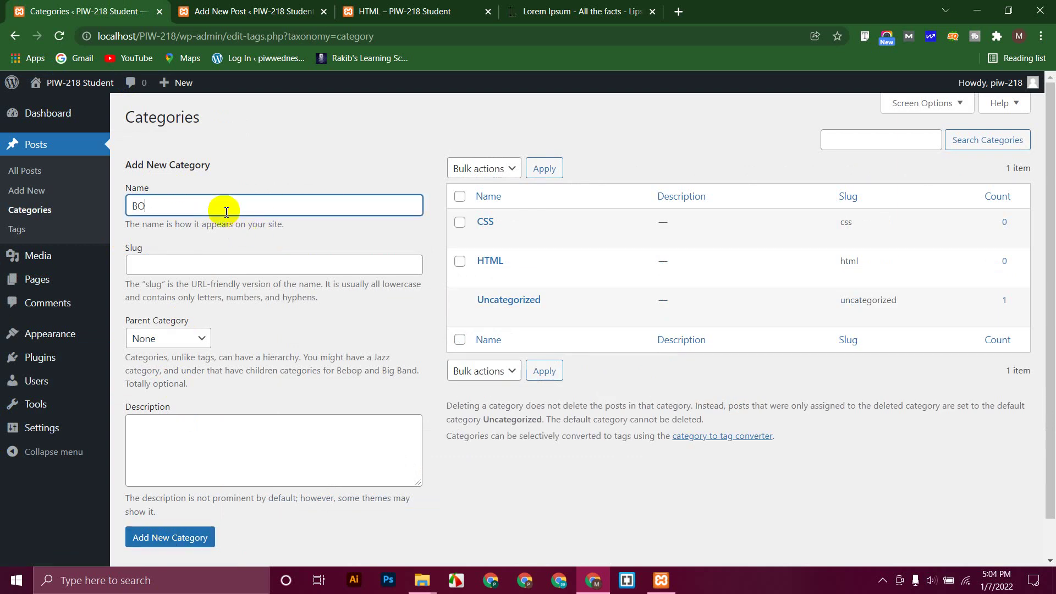
key("BackSpace")
key("BackSpace")
key("BackSpace")
type("oots")
type("trap")
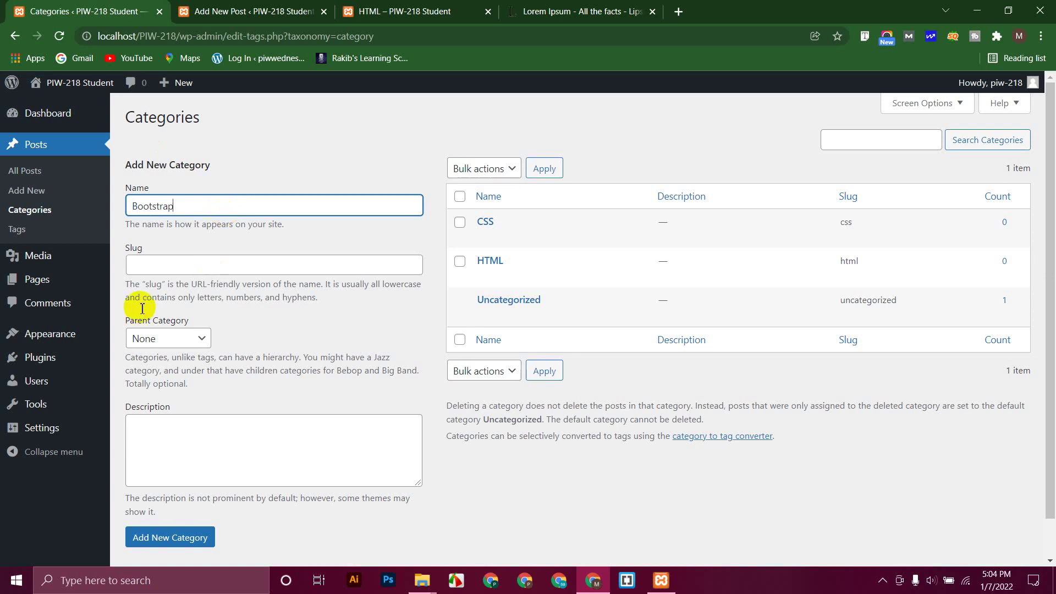
left_click(167, 536)
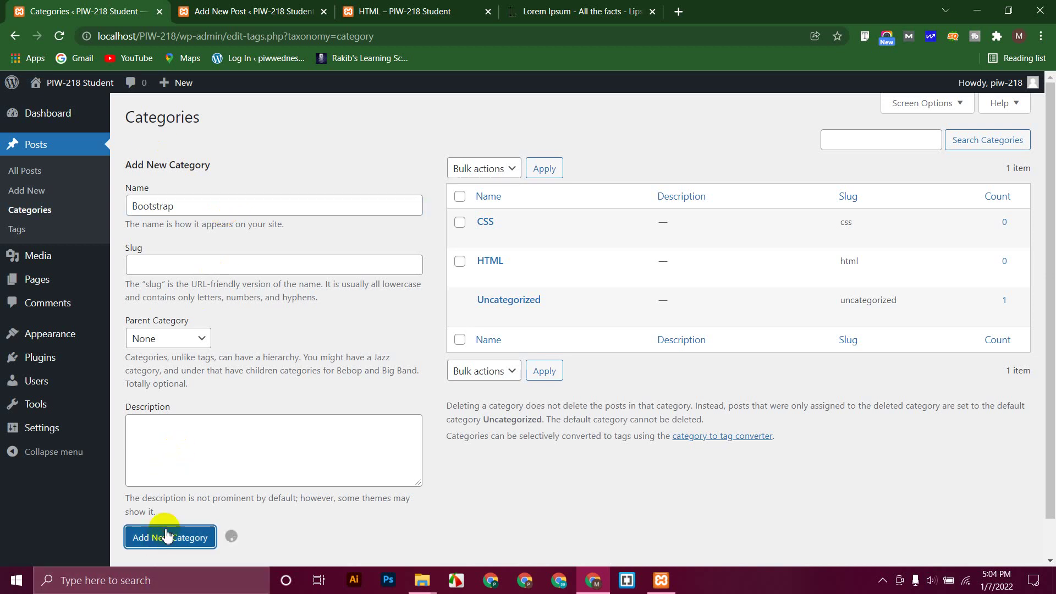
Step: In the post editor's Categories panel, untick Uncategorized and tick HTML
left_click(217, 16)
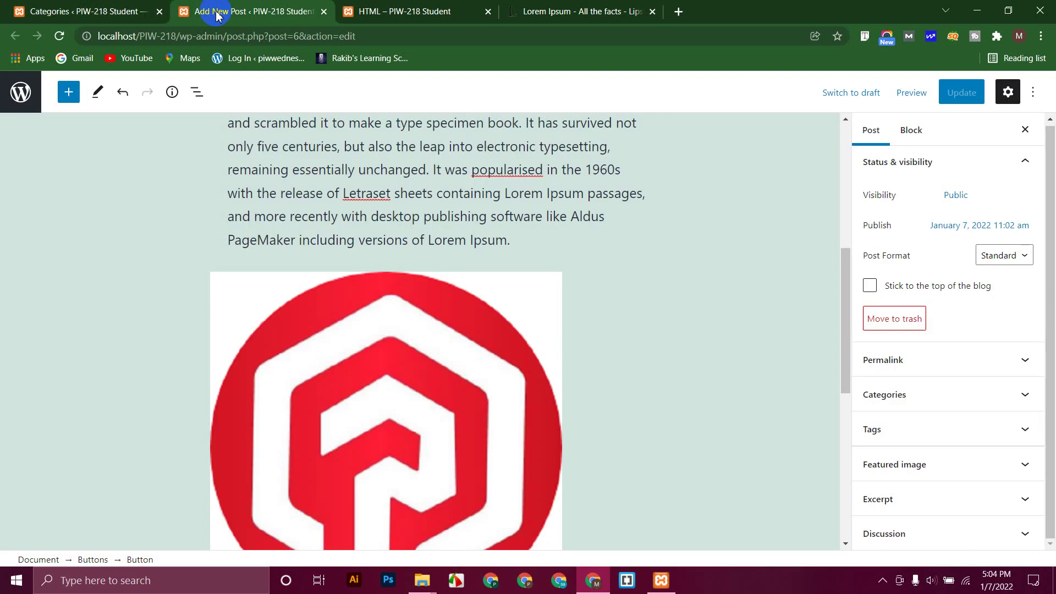
left_click(400, 11)
left_click(253, 11)
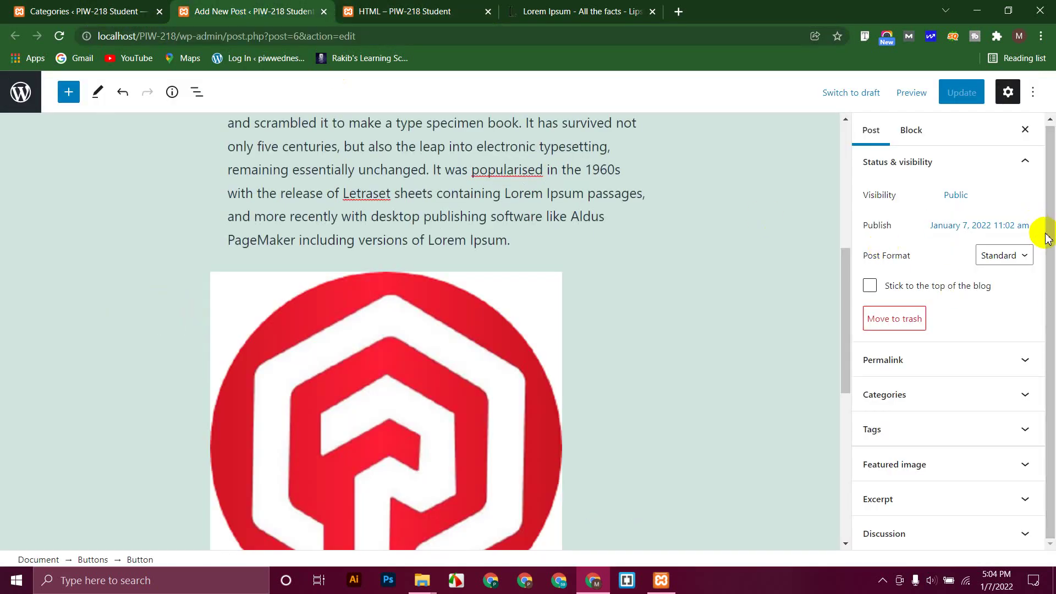
left_click(917, 394)
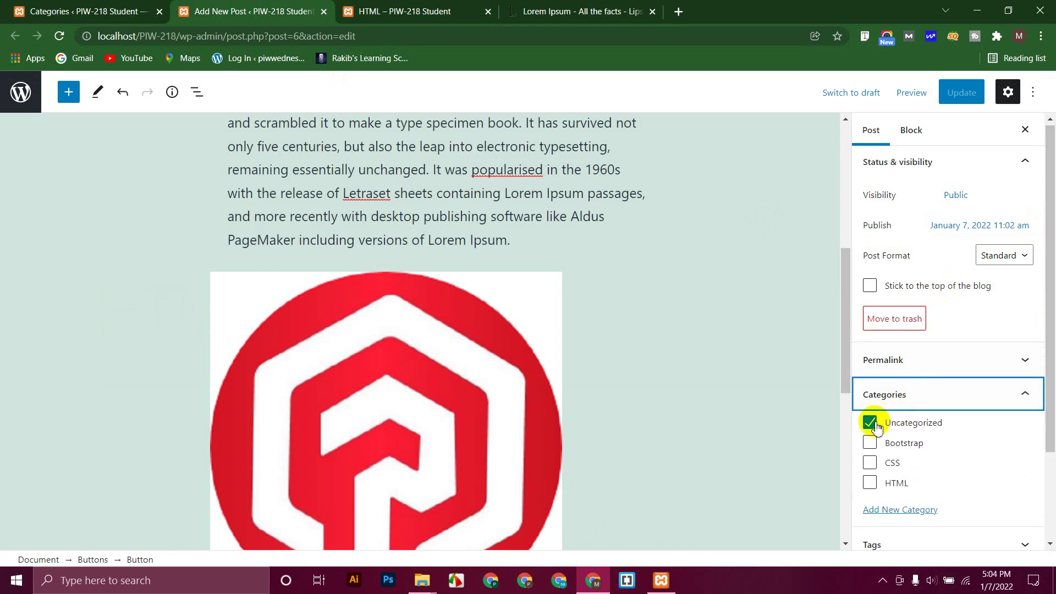
left_click(871, 423)
left_click(870, 484)
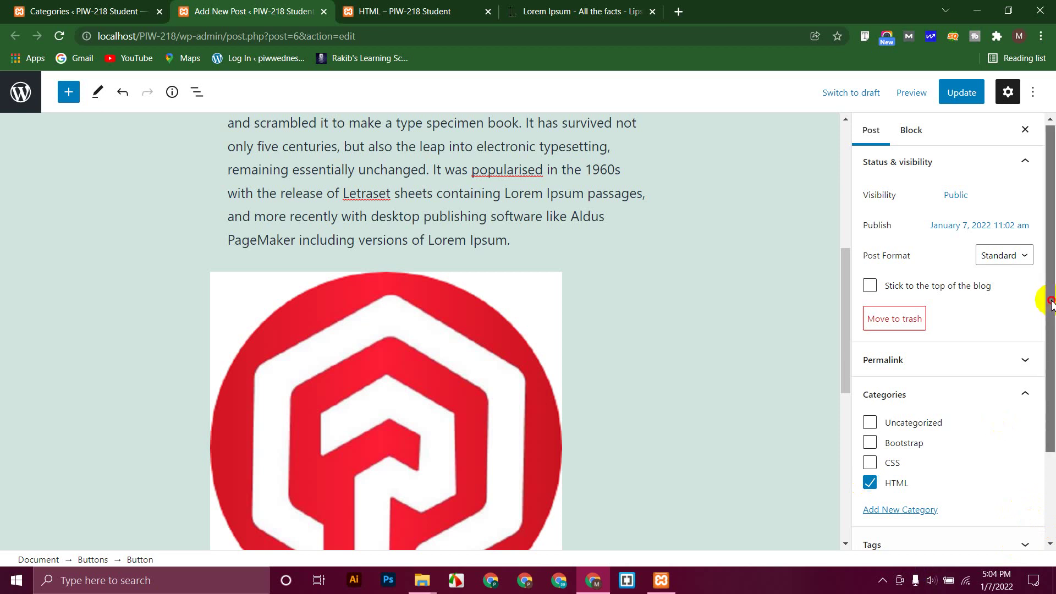
left_click_drag(1051, 308, 1048, 457)
Step: Add the tags html, html5 and css to the post
left_click(891, 438)
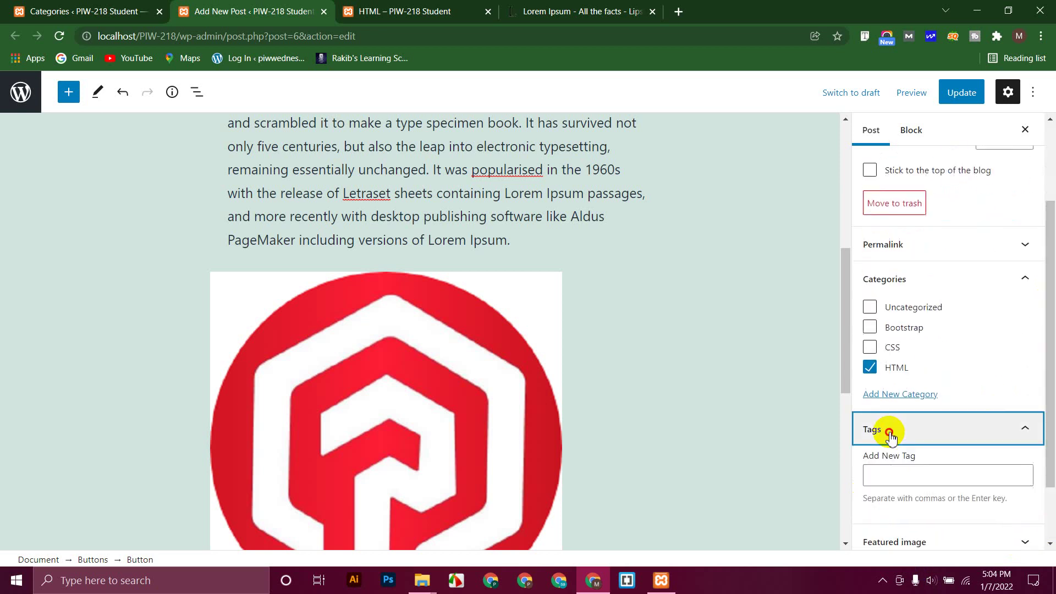
left_click(891, 440)
left_click(894, 443)
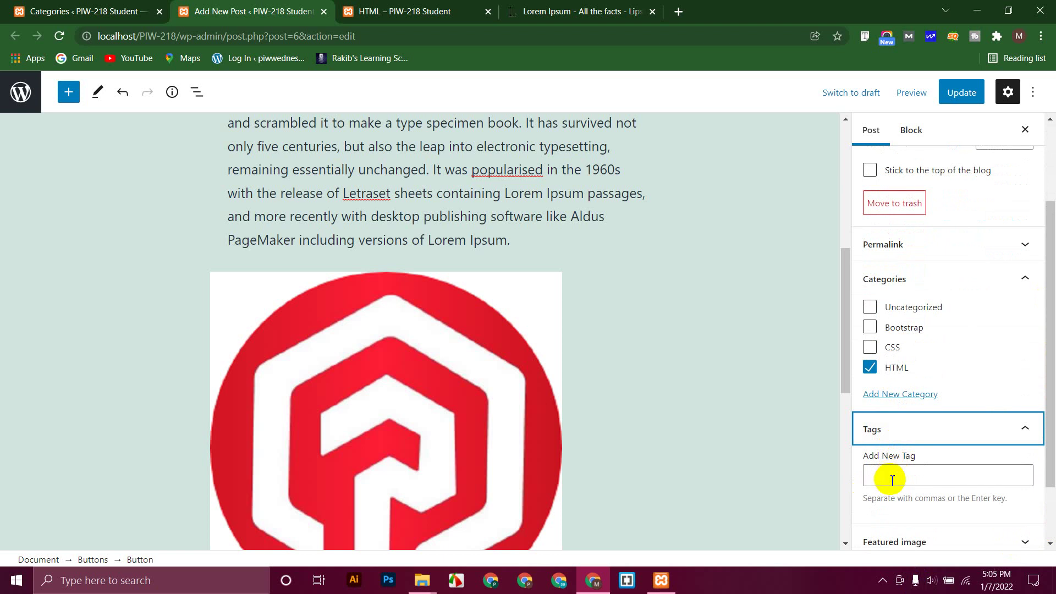
left_click(892, 477)
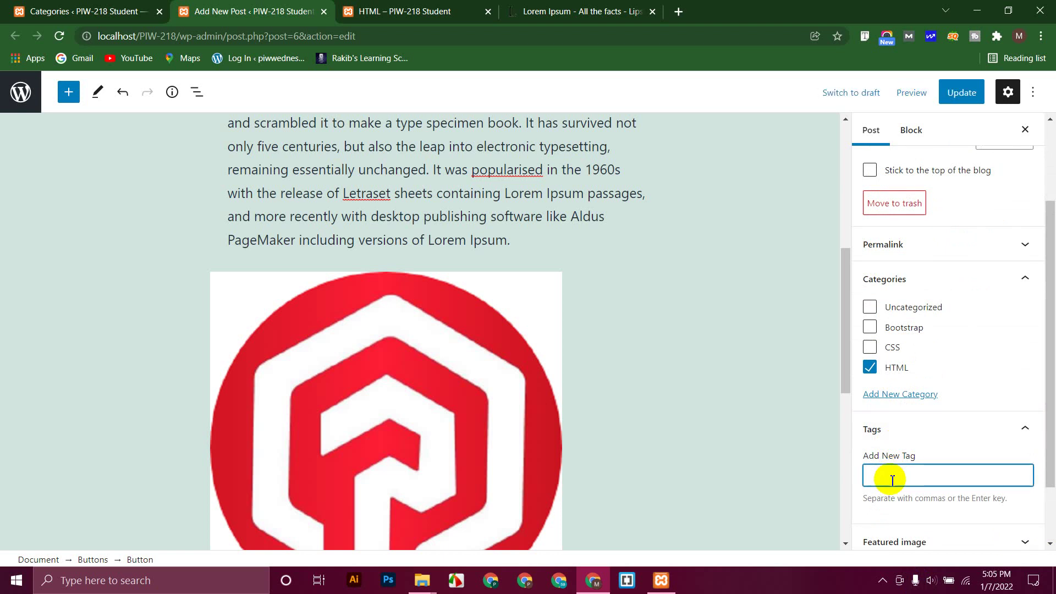
type("html")
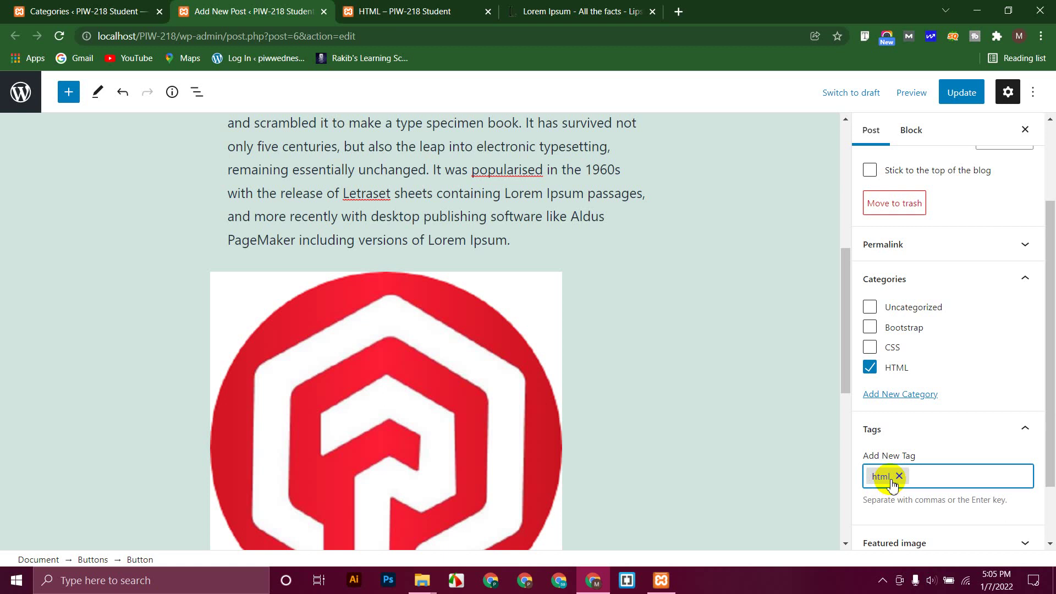
key("Return")
type("html")
type("5")
key("Return")
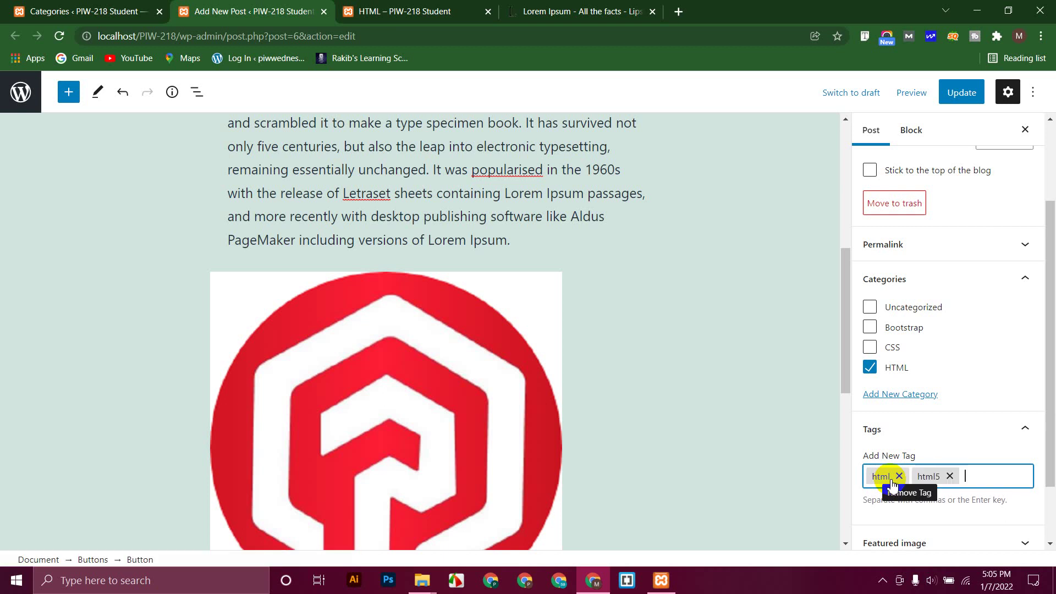
type("css")
key("Return")
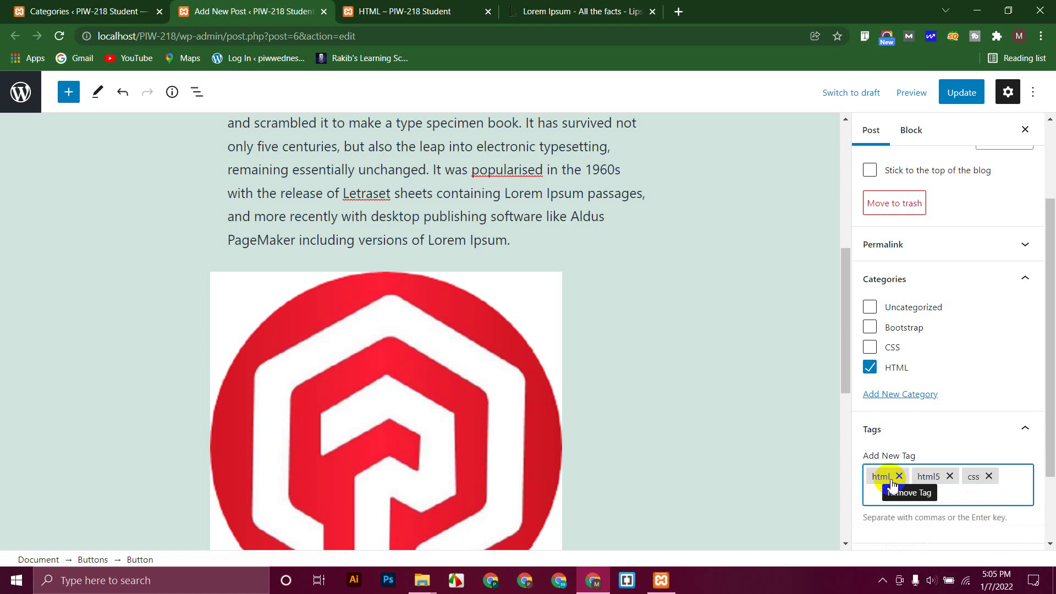
Step: Update the post and close its editor tab
left_click_drag(1050, 269, 1053, 370)
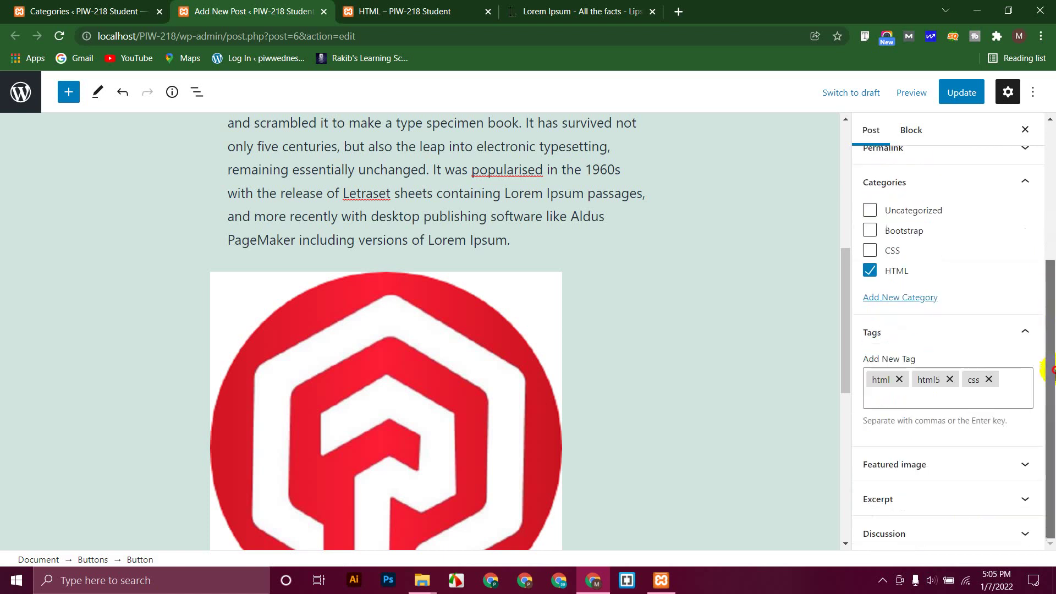
left_click(908, 465)
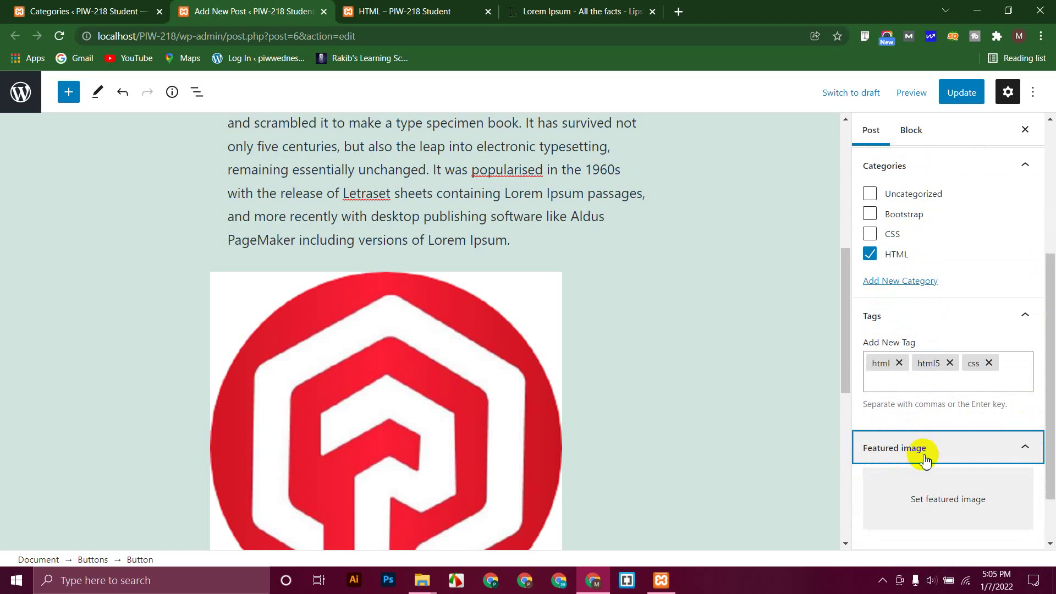
mouse_move(1047, 323)
left_mouse_down()
mouse_move(1053, 452)
mouse_move(1049, 253)
left_mouse_up()
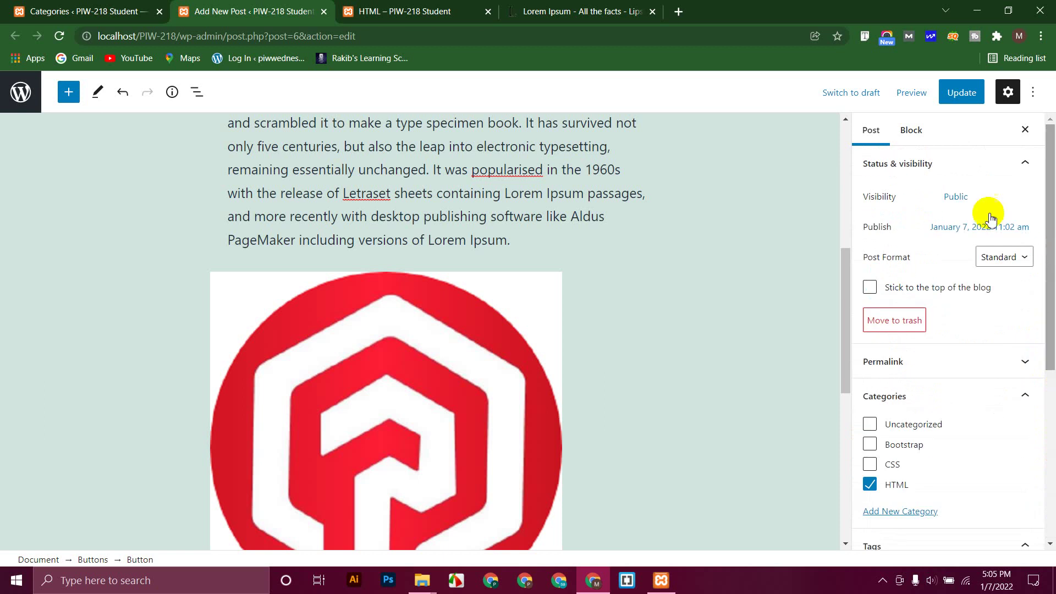
left_click(977, 98)
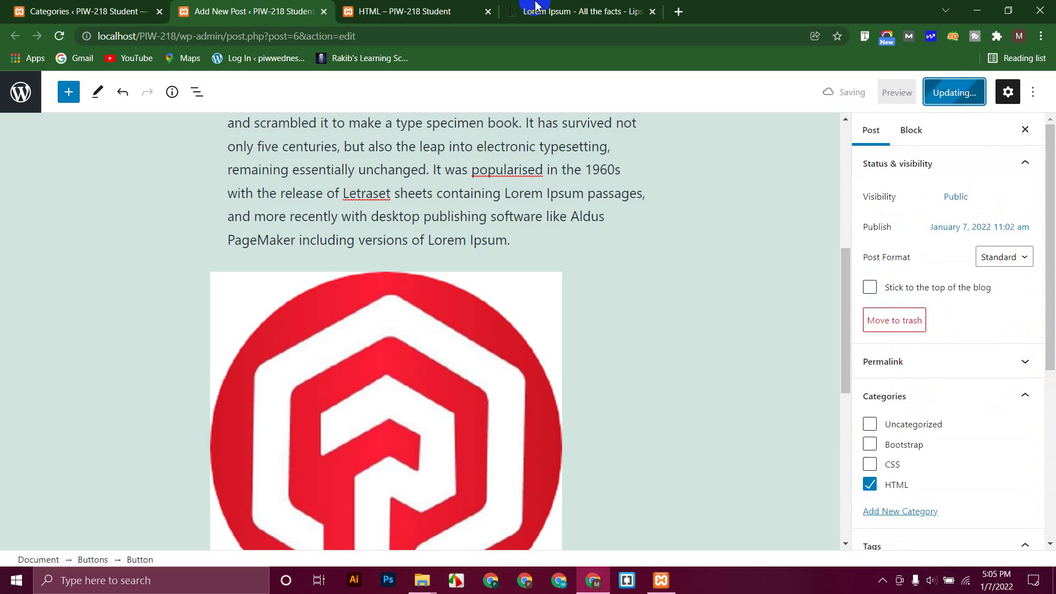
left_click(324, 12)
Step: Browse All Posts, the Media Library and Comments, then return to the live HTML post
left_click(110, 6)
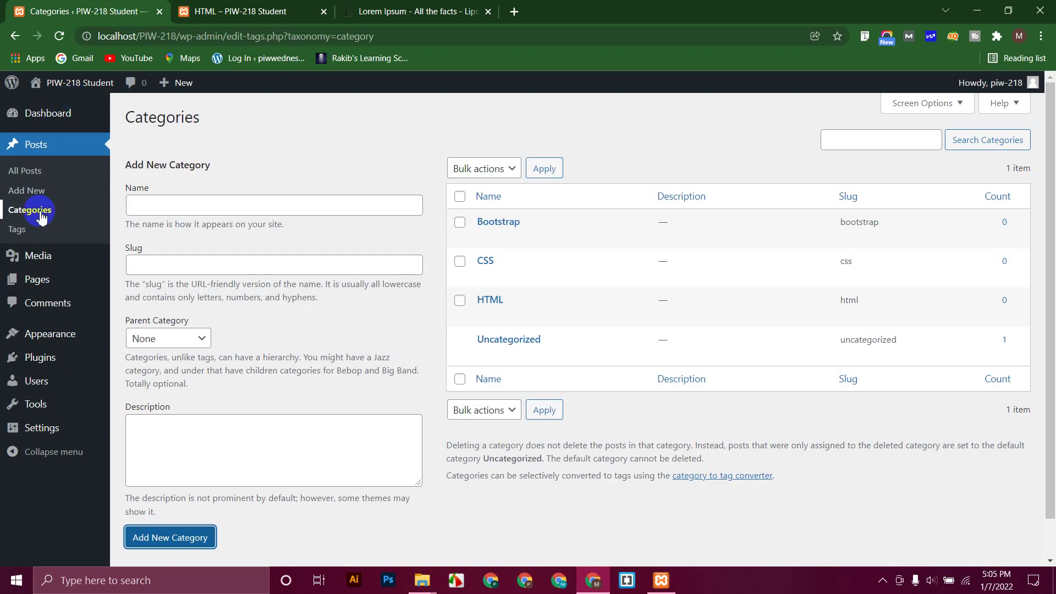
left_click(33, 175)
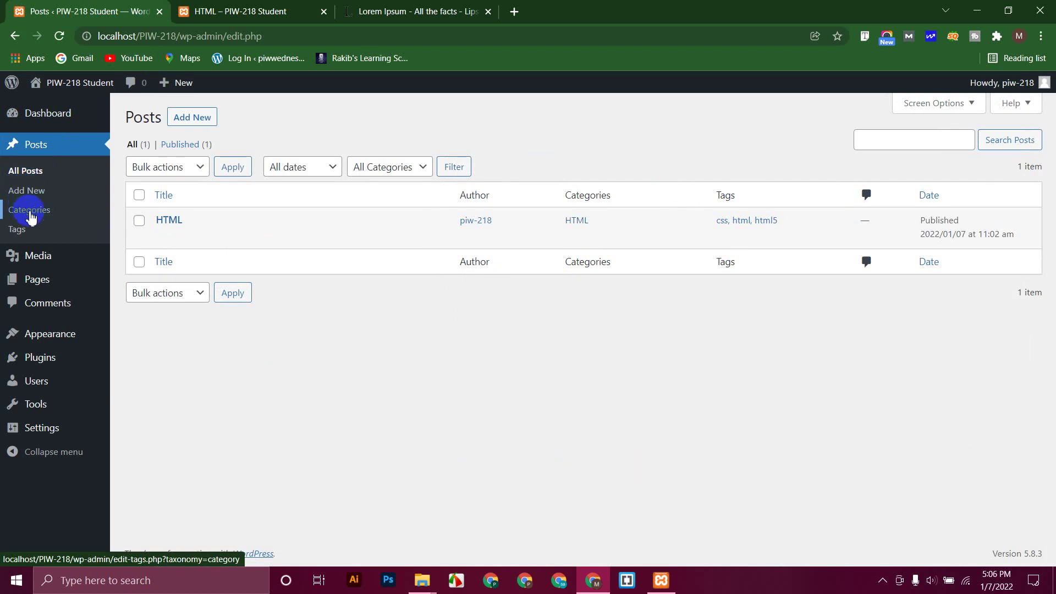
mouse_move(38, 256)
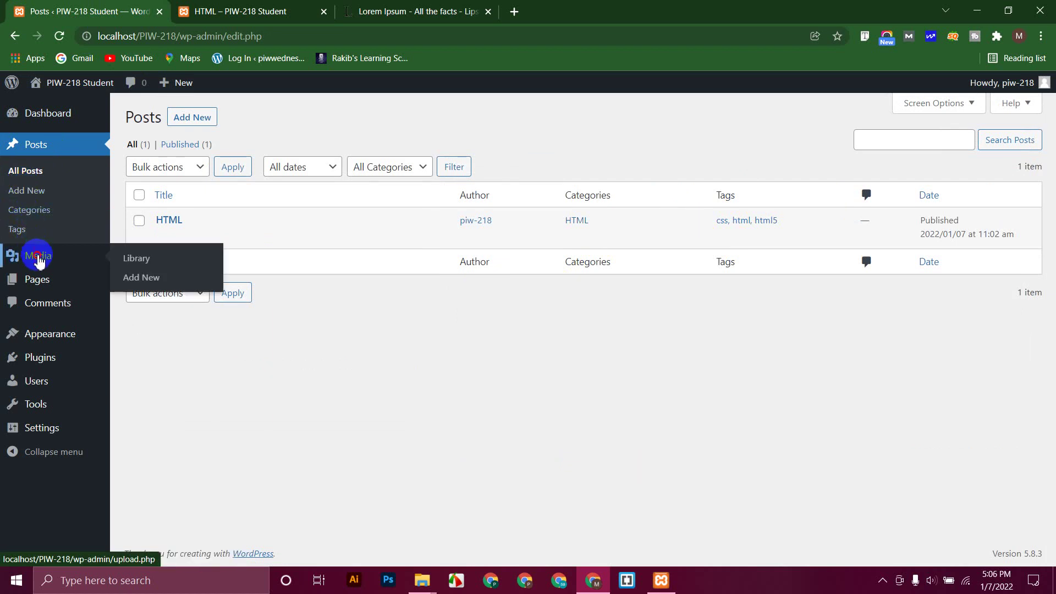
left_click(39, 260)
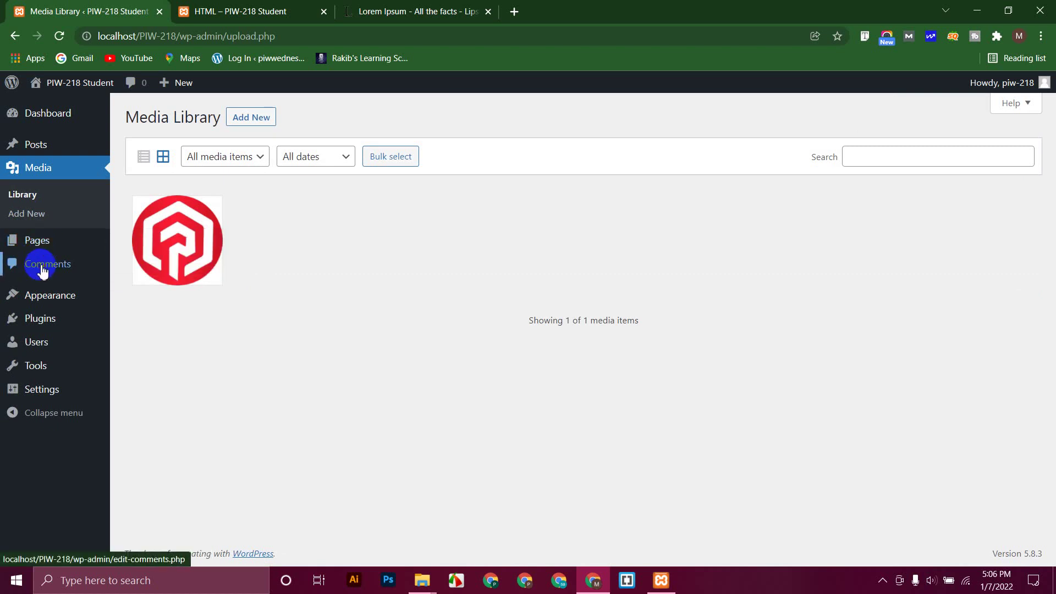
left_click(43, 268)
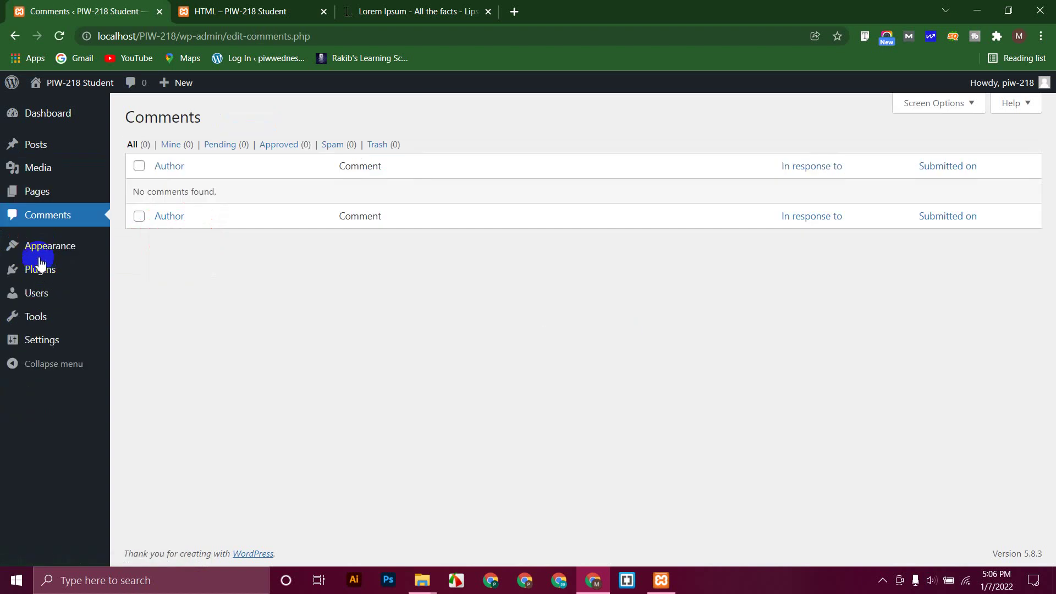
left_click(189, 11)
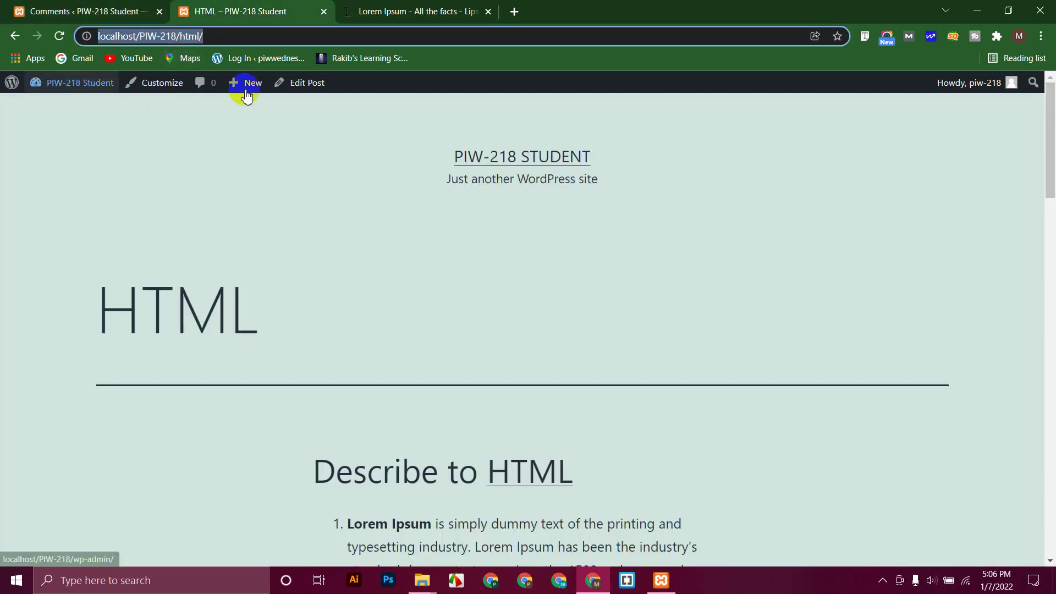
Step: Open the site homepage in a private window and go to the HTML post as a visitor
left_click(533, 165)
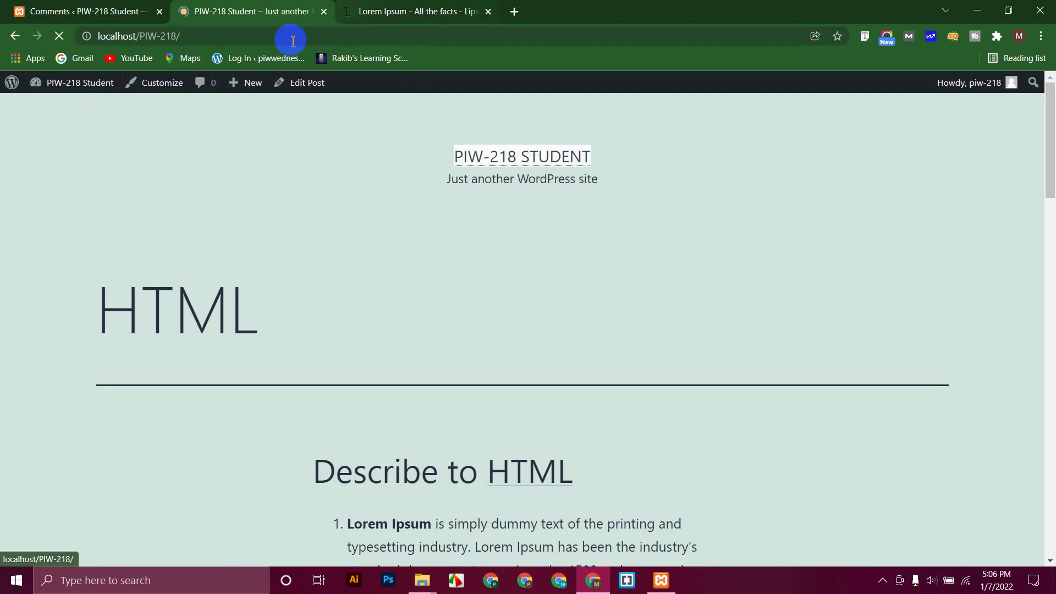
left_click(266, 38)
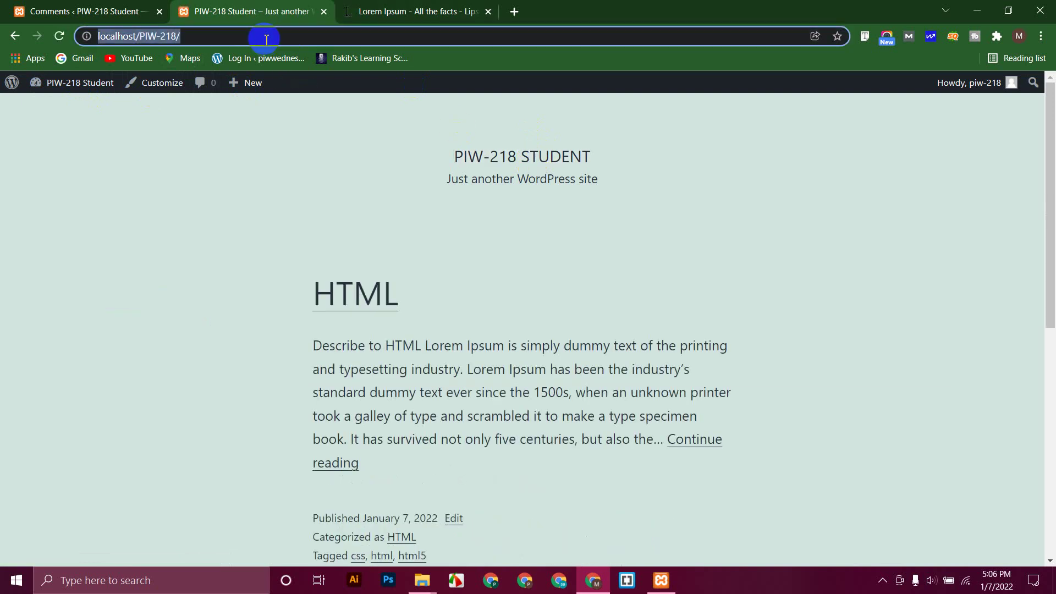
key("ctrl+shift+n")
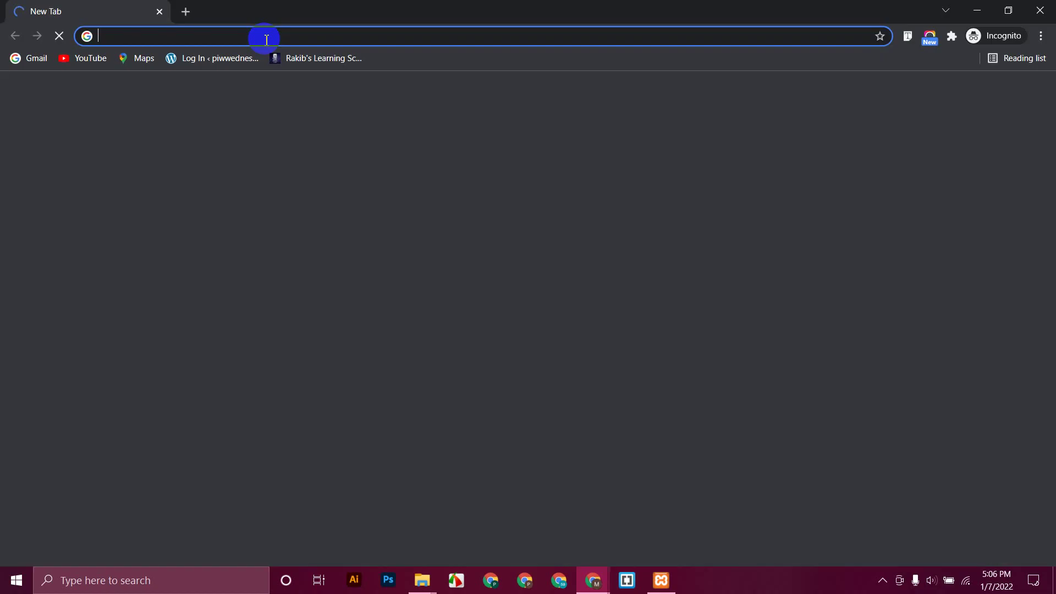
type("http://localhost/PIW-218/")
key("Return")
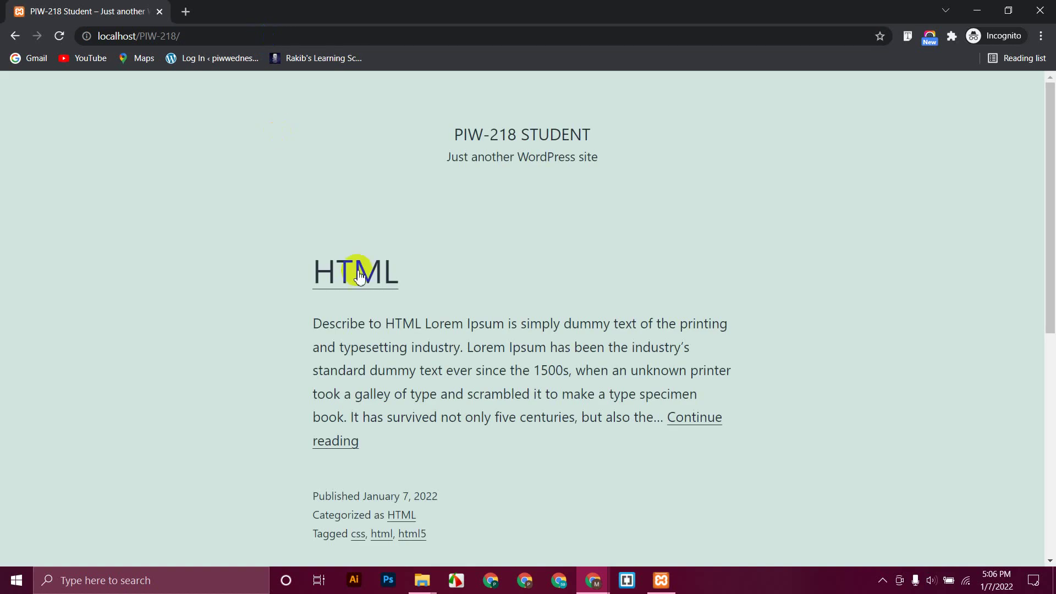
left_click(360, 275)
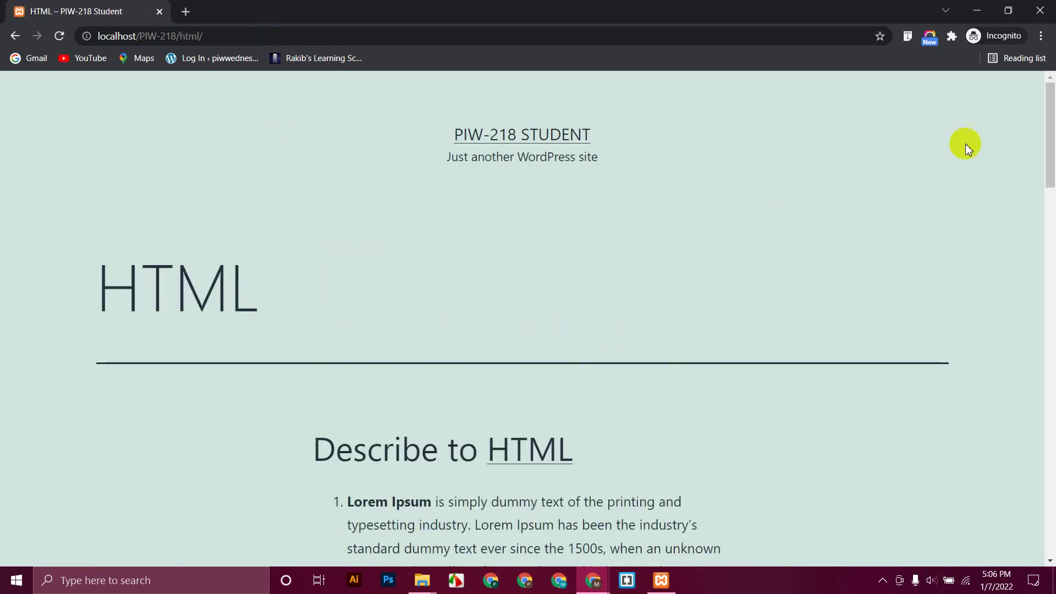
Step: Write the comment 'apni keno manush ke dokassen.' on the post
left_click_drag(1052, 163, 1049, 366)
left_click(538, 294)
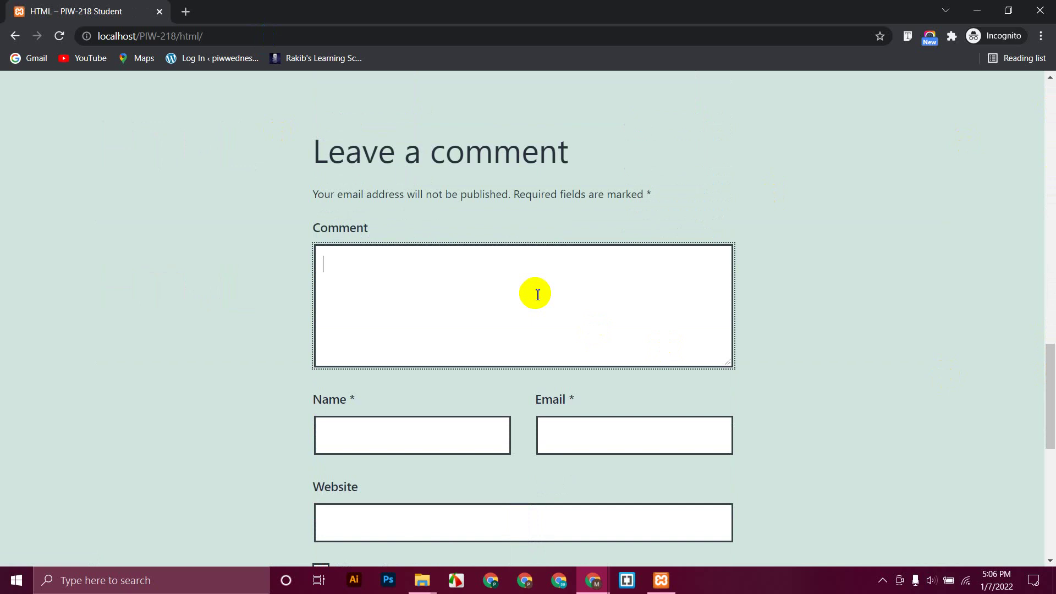
type("apn")
type("i keno ma")
type("nush ke d")
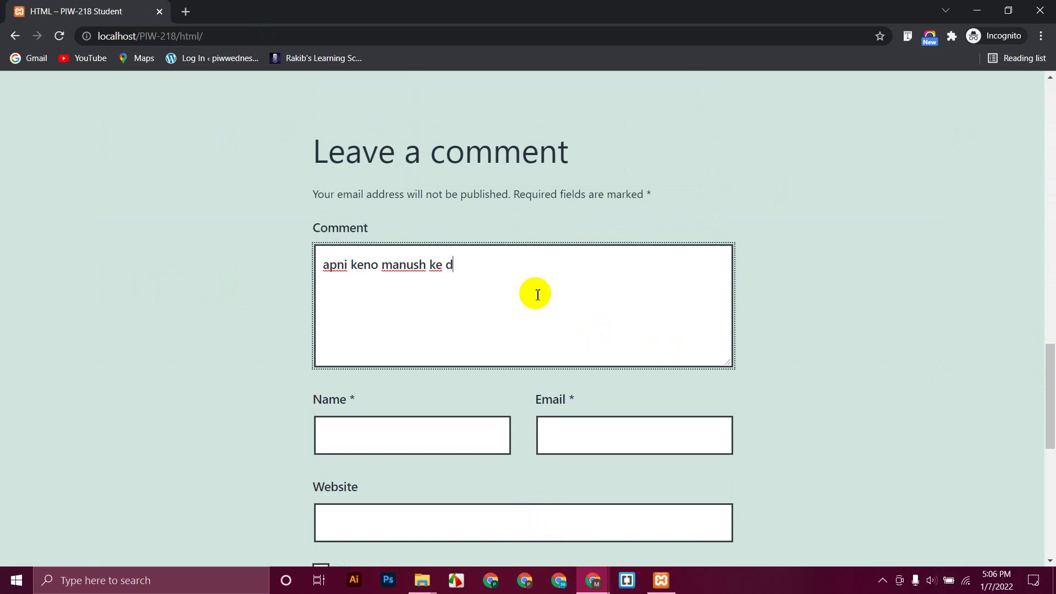
type("okassen.")
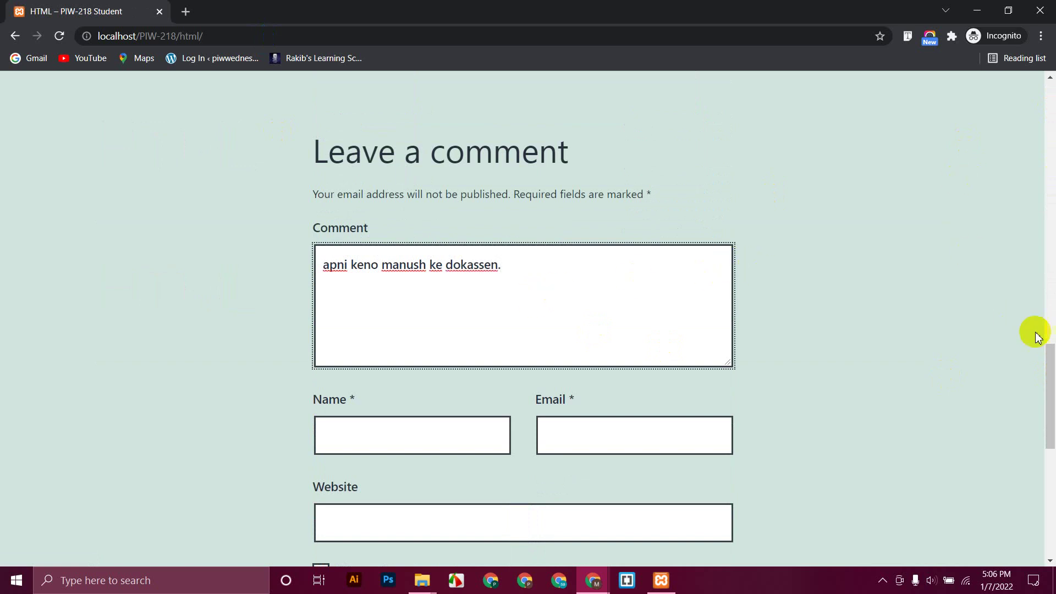
left_click_drag(1052, 382, 1052, 416)
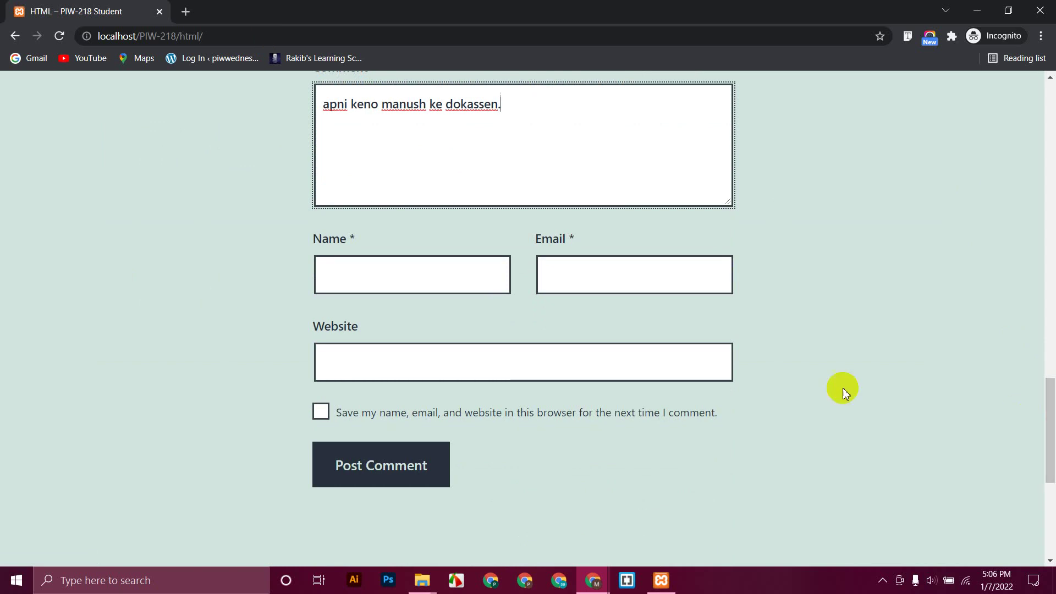
Step: Enter the commenter's name and e-mail, tick Save my name, and post the comment
left_click(377, 271)
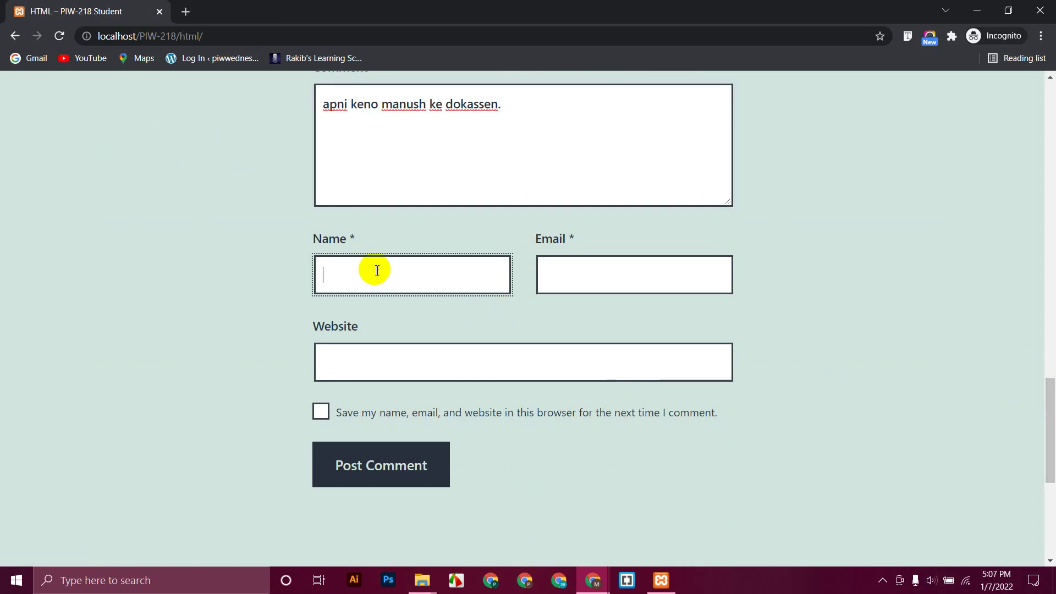
key("BackSpace")
key("Tab")
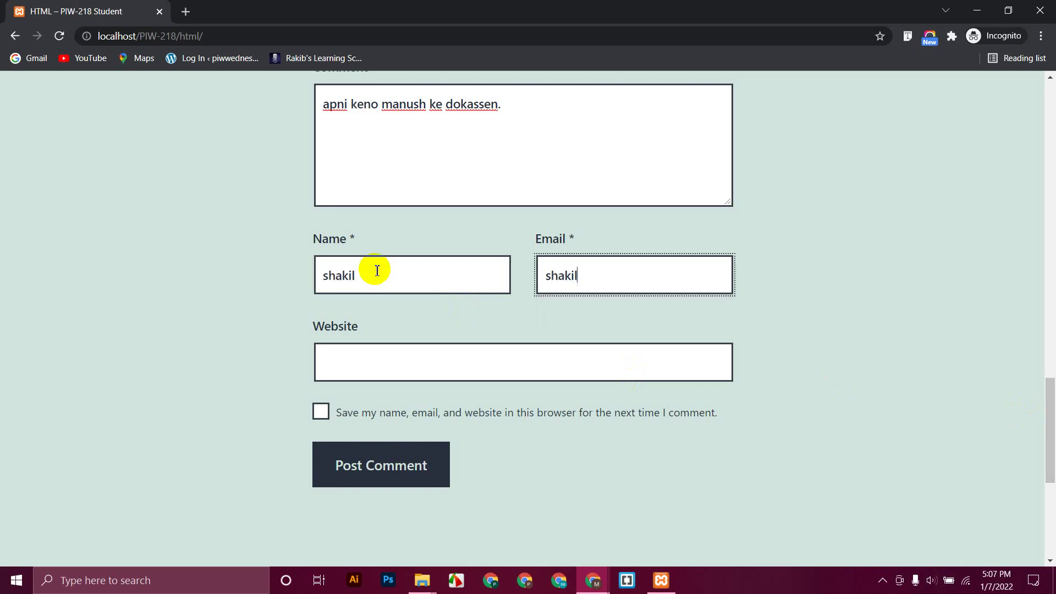
key("BackSpace")
key("BackSpace")
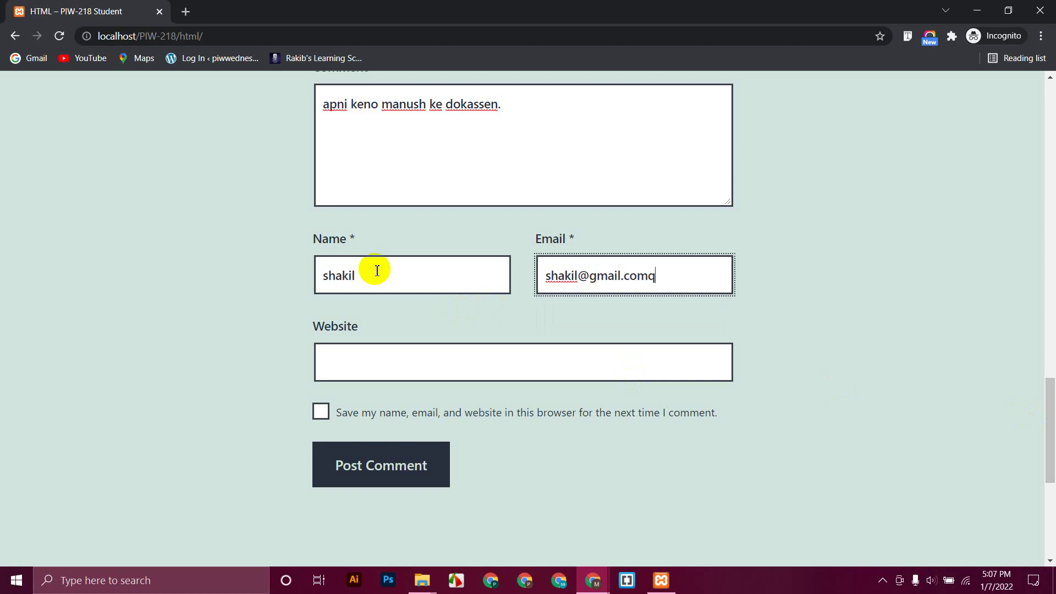
key("BackSpace")
left_click(475, 357)
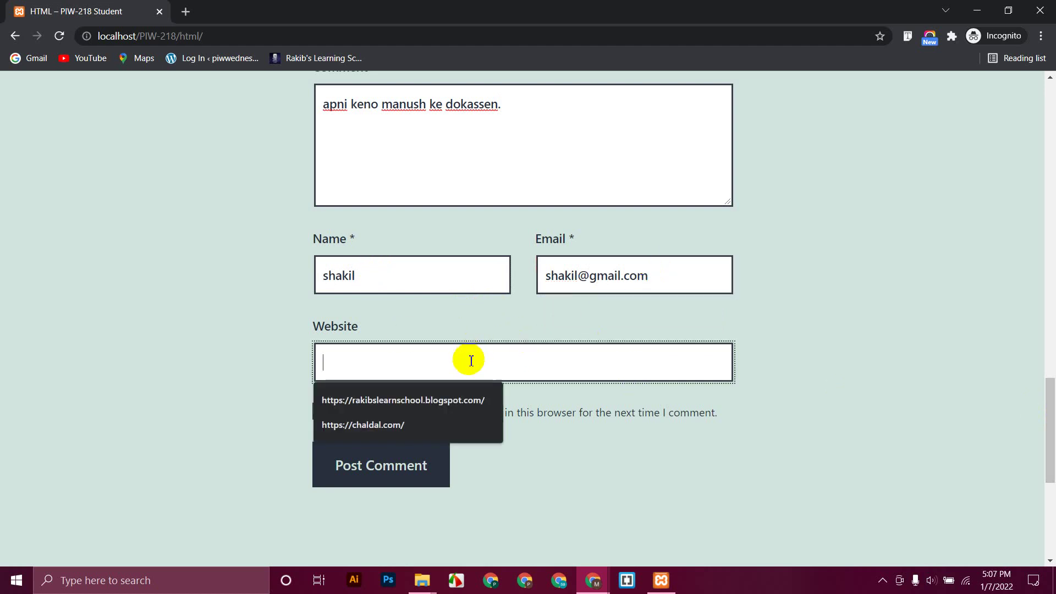
left_click(167, 404)
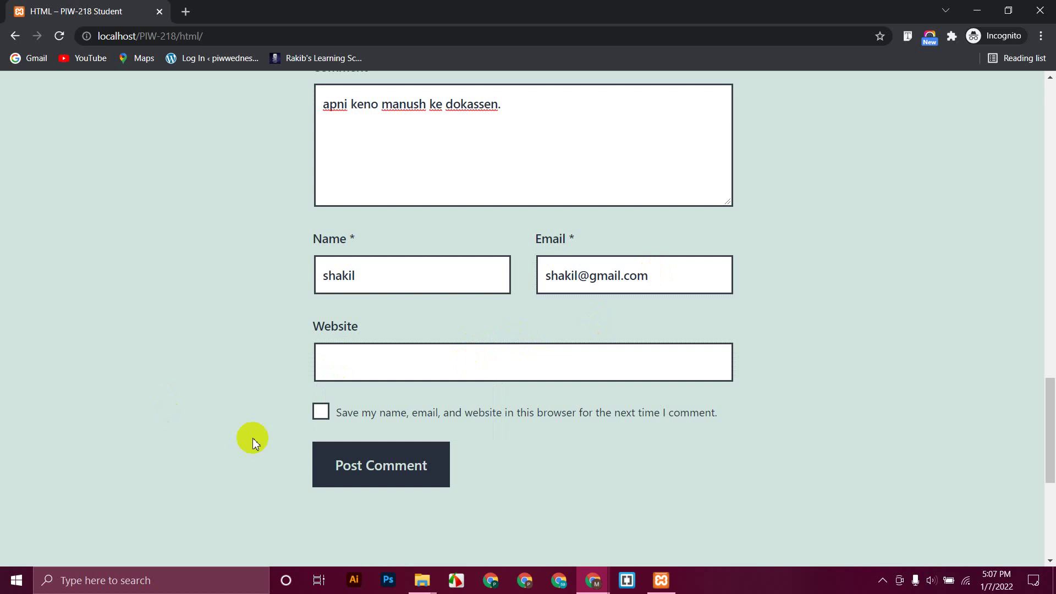
left_click(321, 412)
left_click(346, 452)
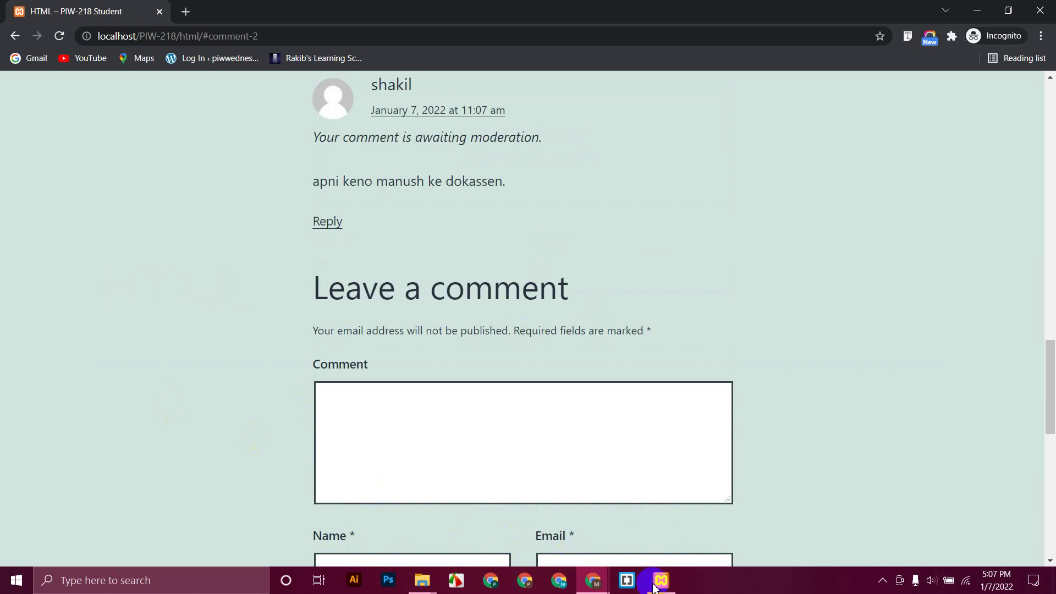
Step: Reload the Comments ‹ PIW-218 tab in the other Chrome window to list the new comment
mouse_move(593, 580)
left_click(544, 523)
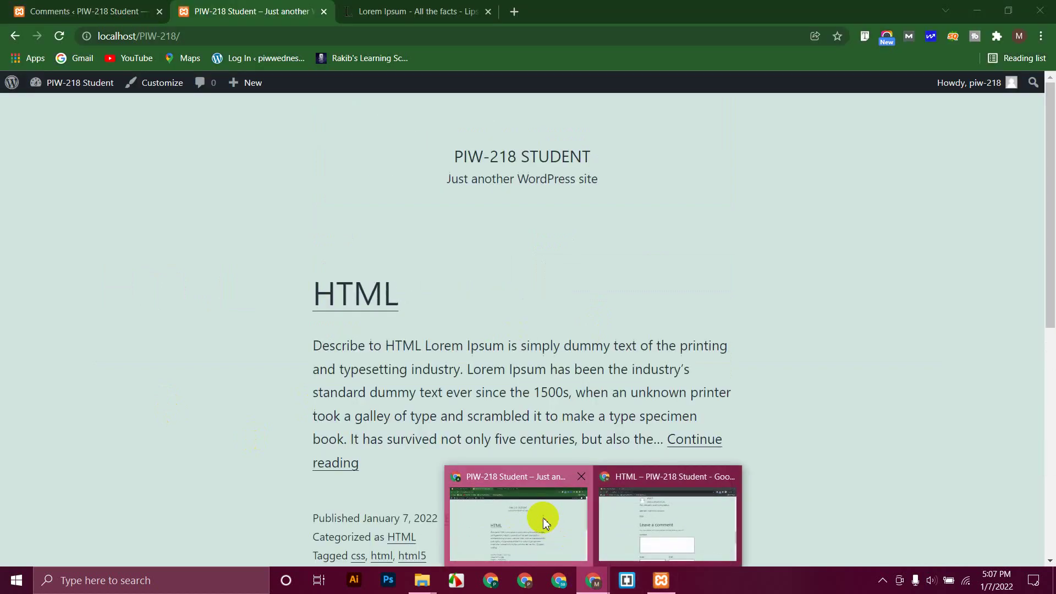
left_click(126, 4)
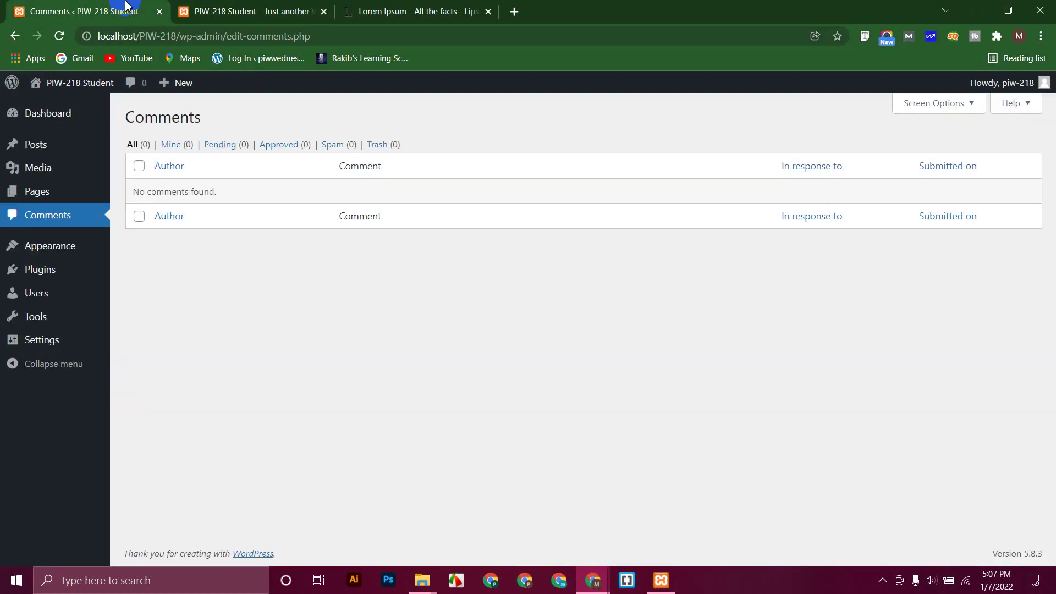
left_click(60, 37)
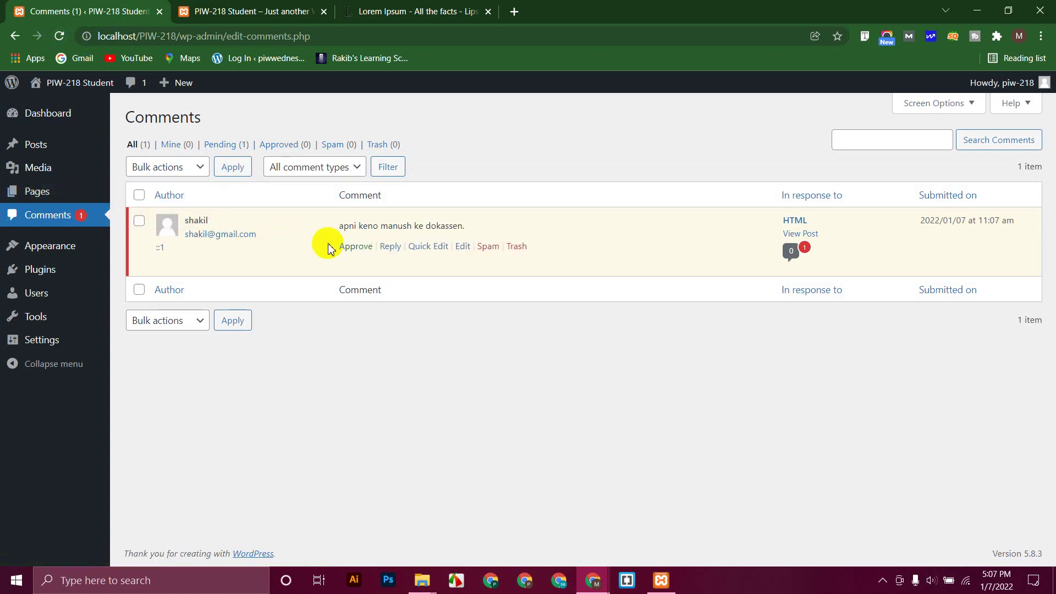
mouse_move(413, 240)
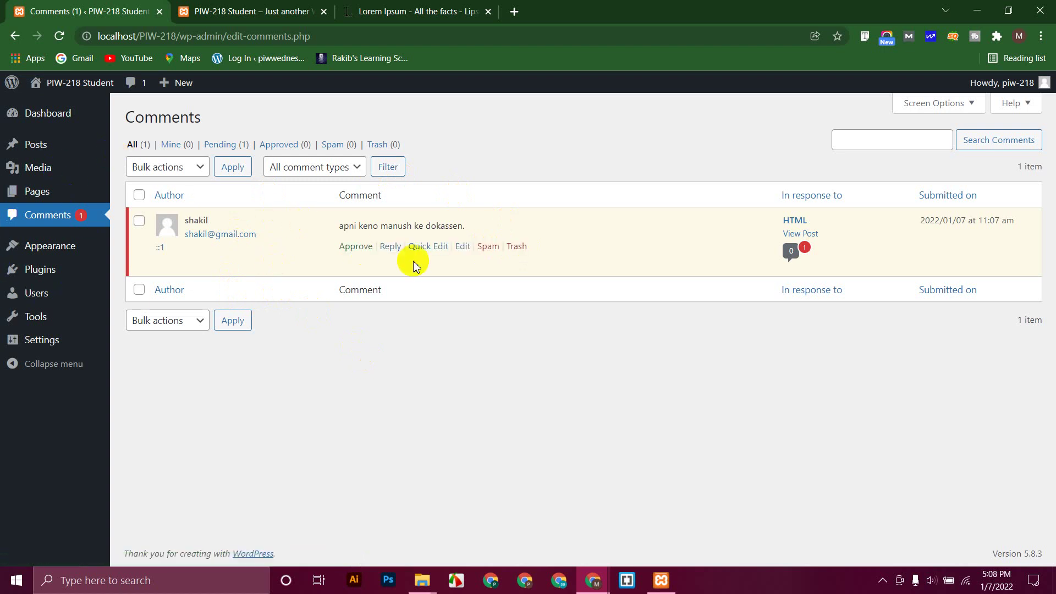
Step: Approve the pending comment with the reply 'apni keno mittha boltisen.'
left_click(390, 247)
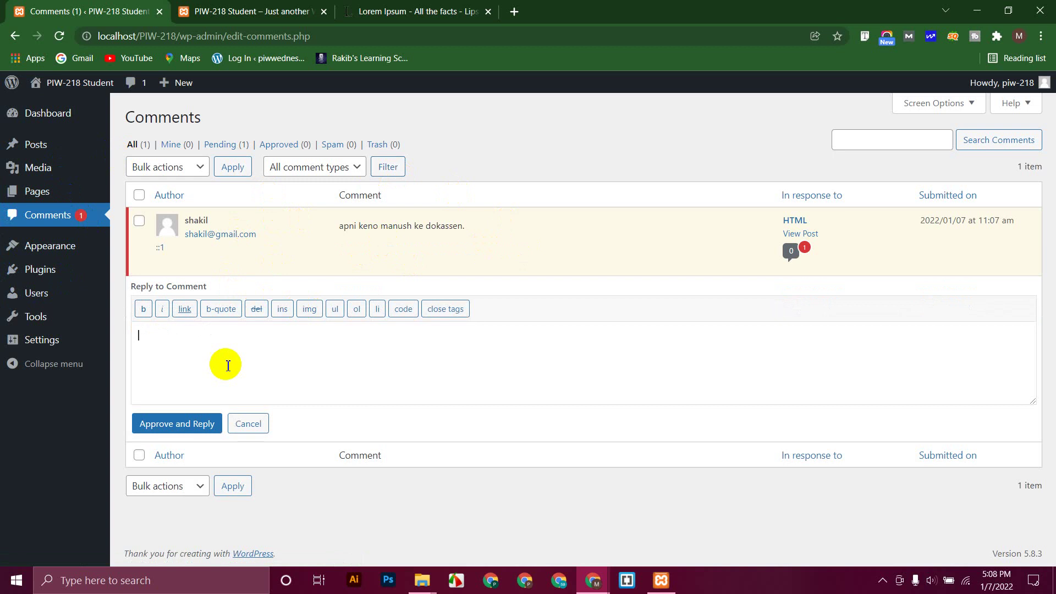
left_click(219, 358)
type("apni keno mit")
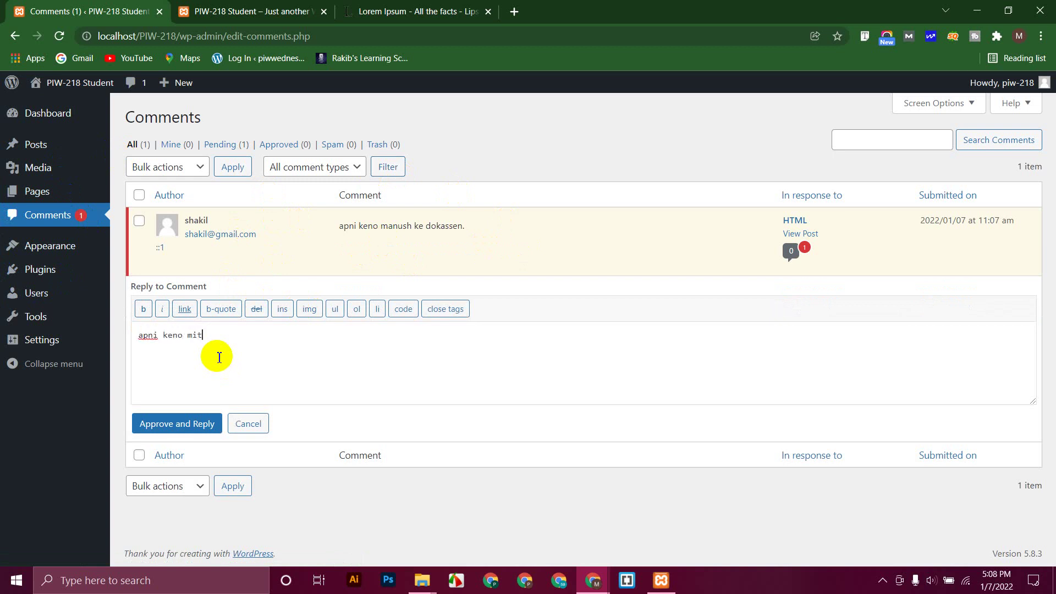
type("tha boltisen")
type(".")
left_click(172, 428)
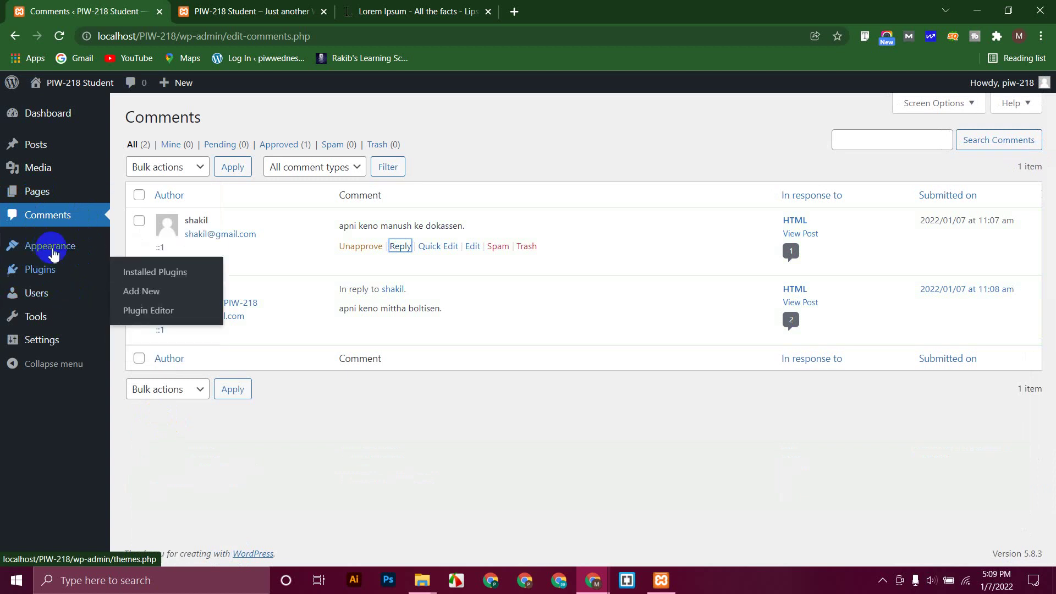
Step: Open All Users from the admin sidebar
left_click(44, 298)
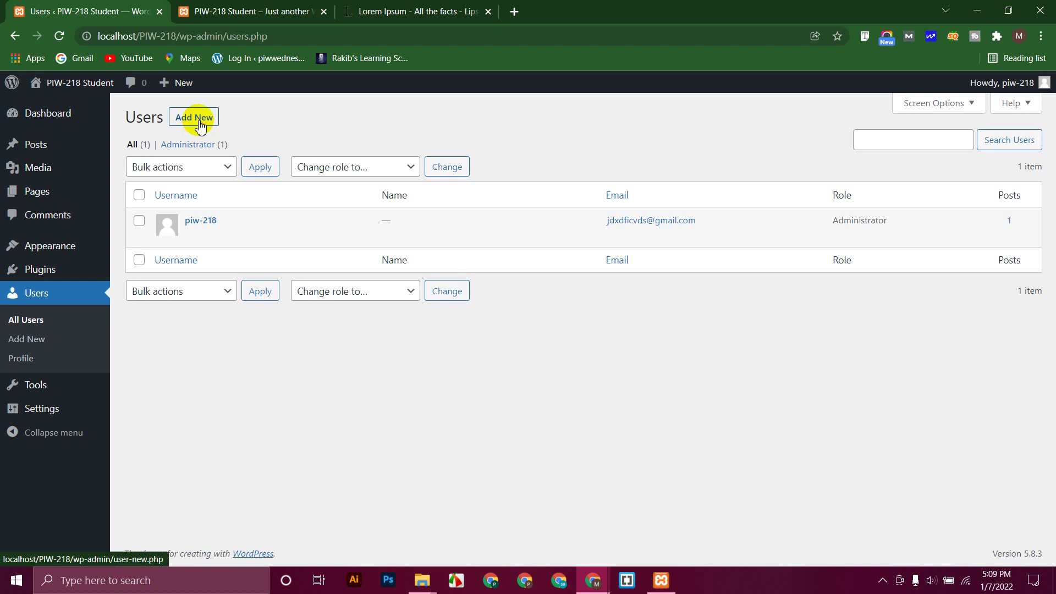
Step: Begin a new user, entering the username and the user's e-mail address
left_click(199, 126)
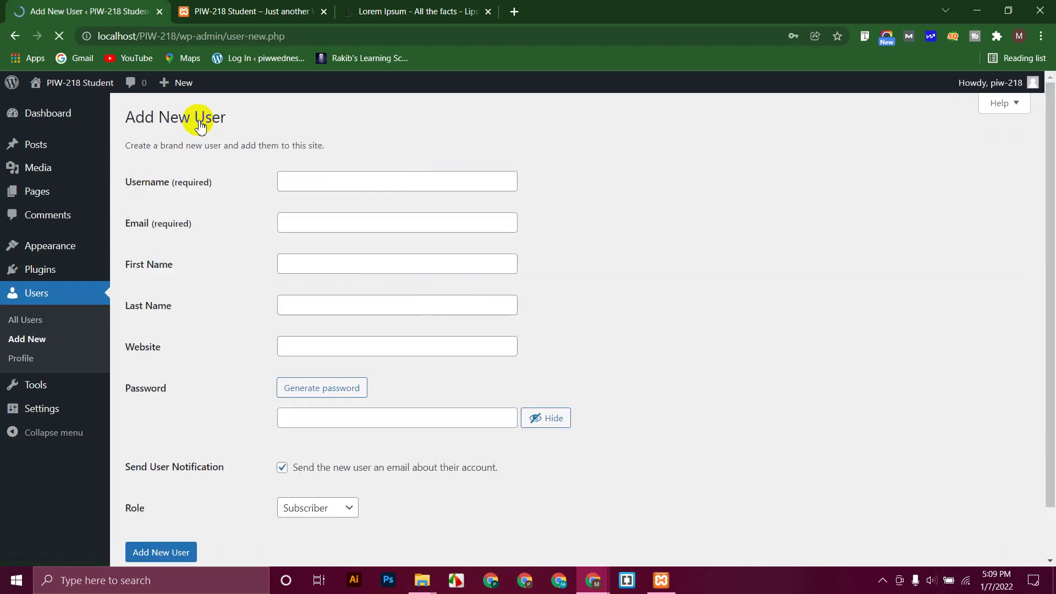
left_click(346, 178)
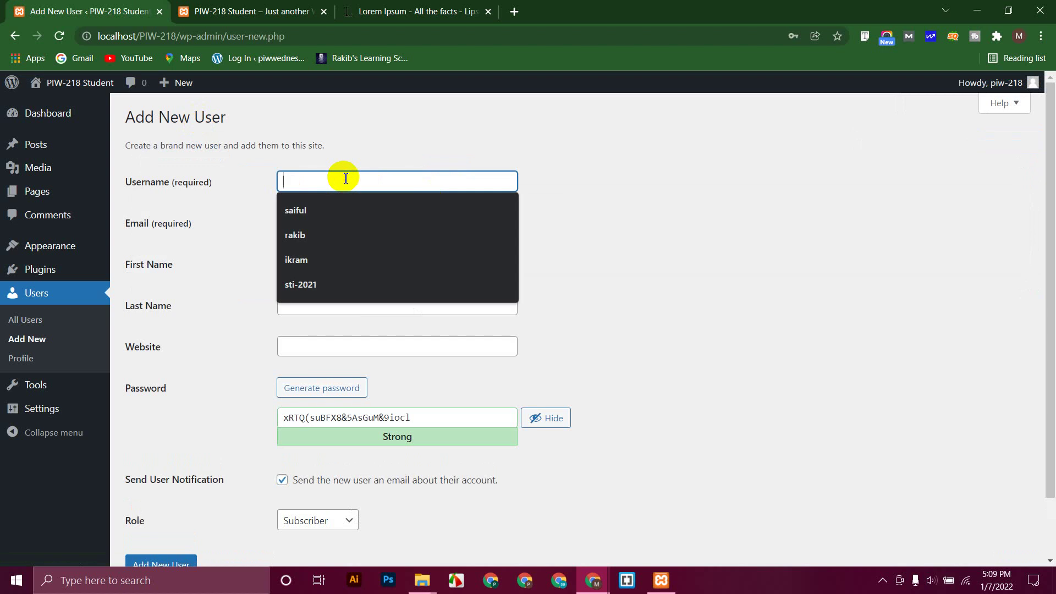
type("a")
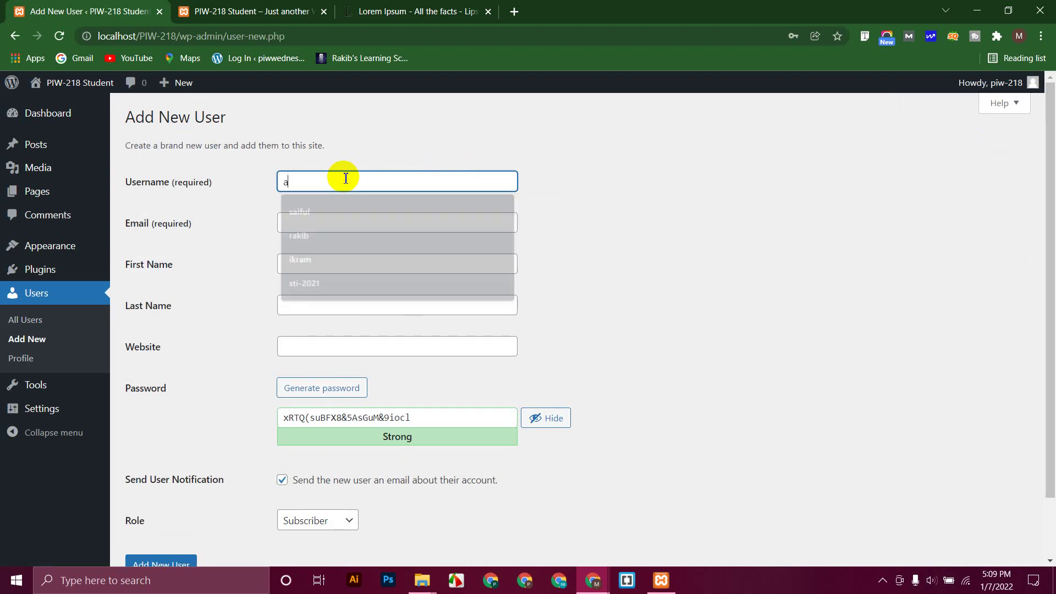
type("dmin")
key("Tab")
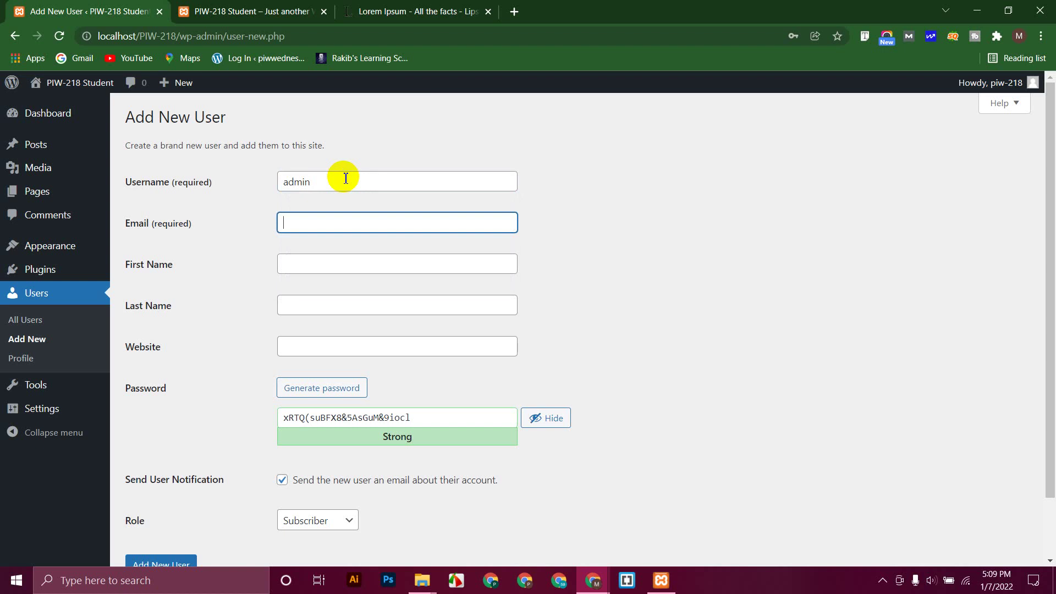
Step: Fill in the user's first and last name and replace the generated password with a weak one
key("Tab")
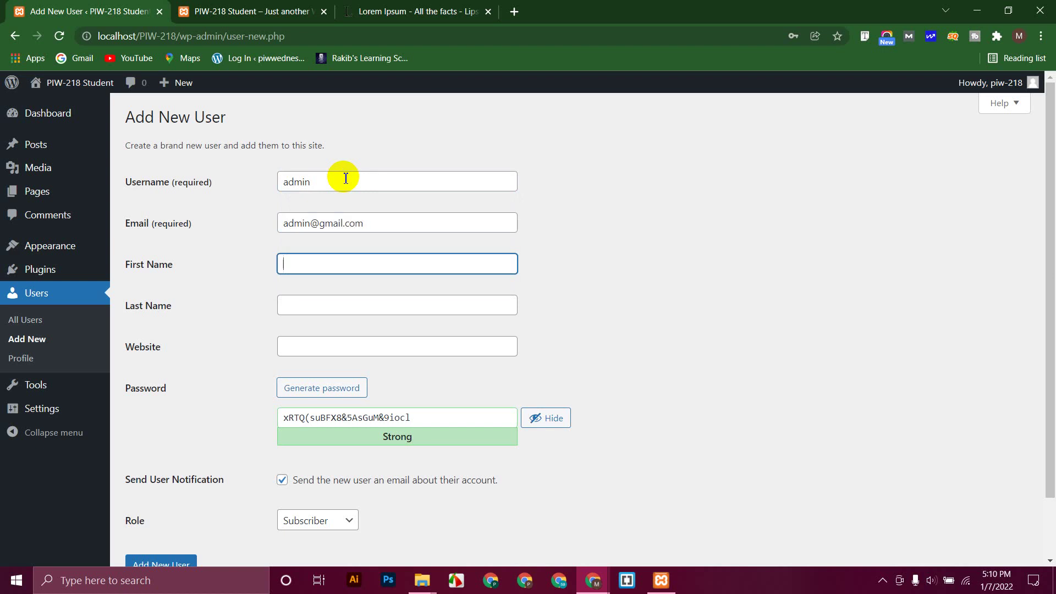
key("Tab")
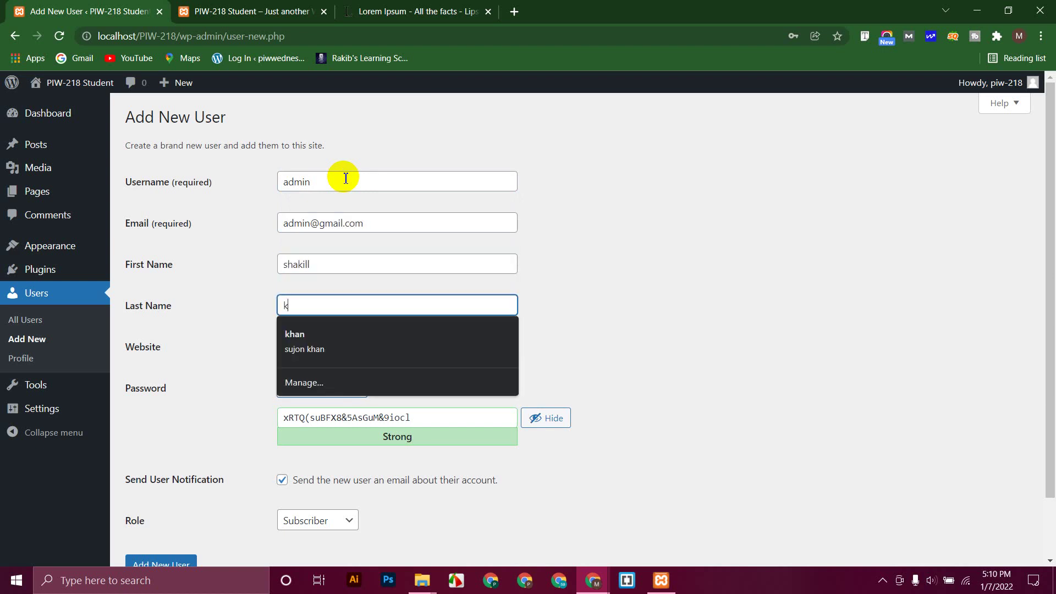
key("Tab")
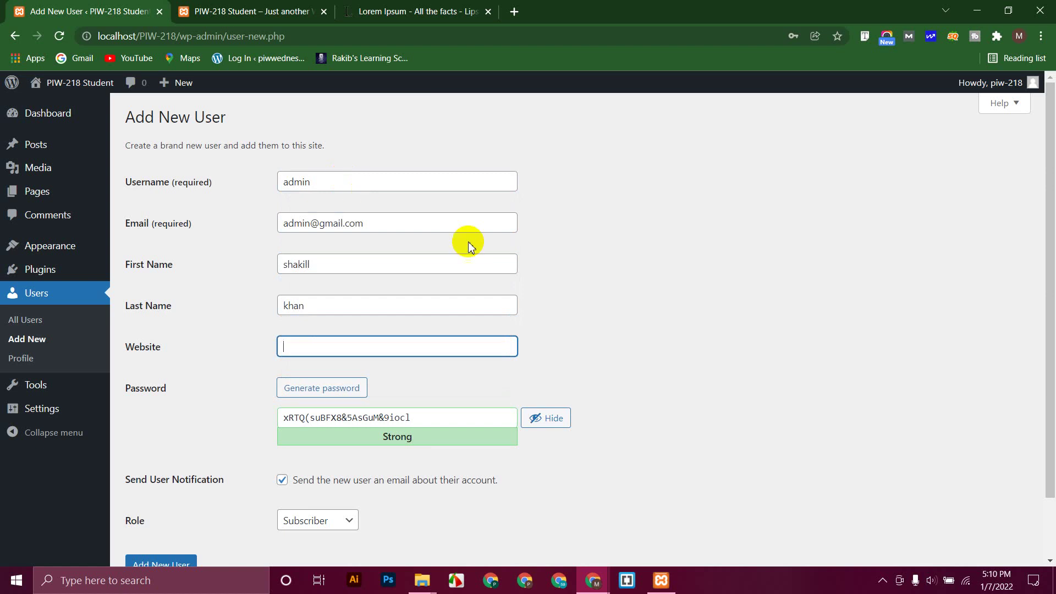
left_click(474, 417)
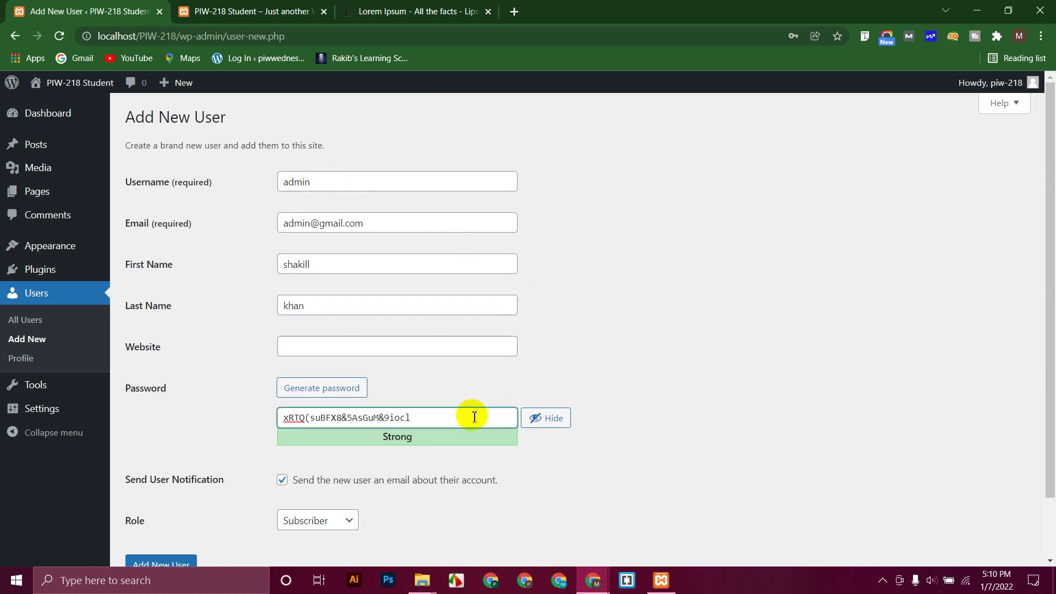
key("ctrl+a")
type("admin")
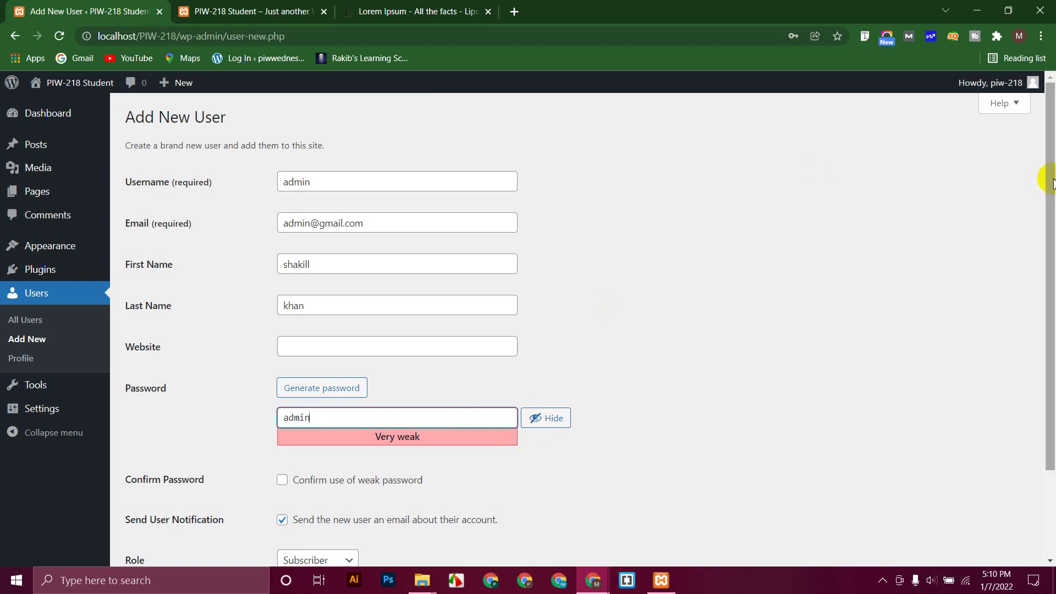
Step: Confirm the weak password, set the role to Editor, and add the user
left_click_drag(1052, 182, 1045, 325)
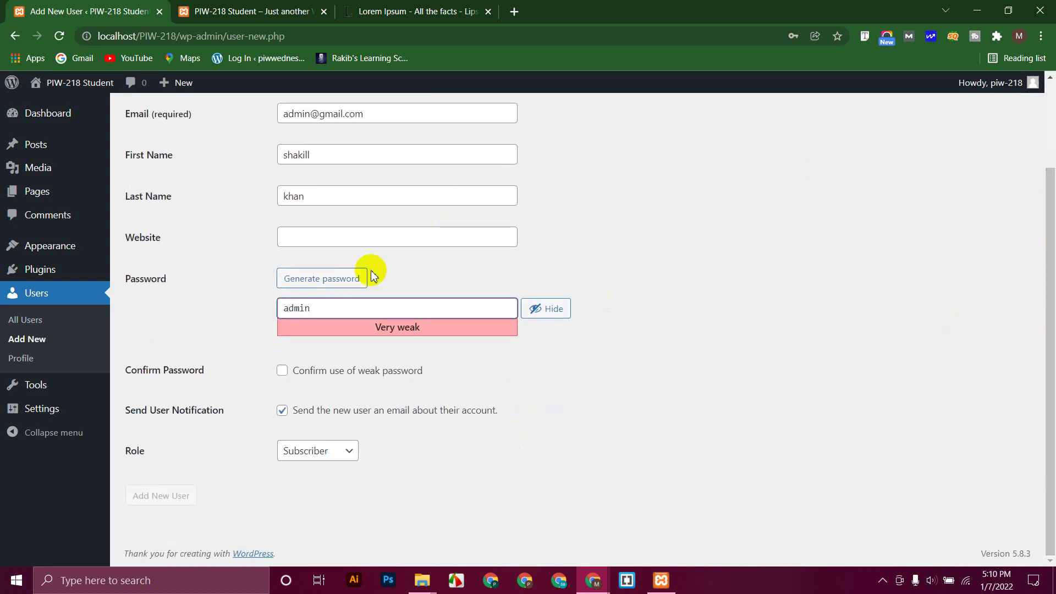
left_click(283, 372)
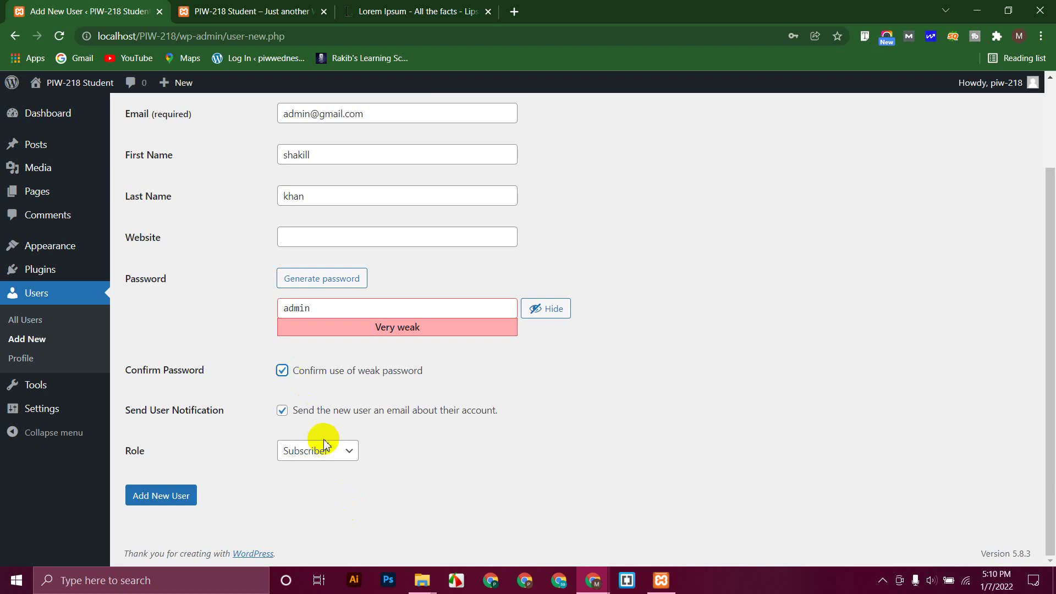
left_click(319, 467)
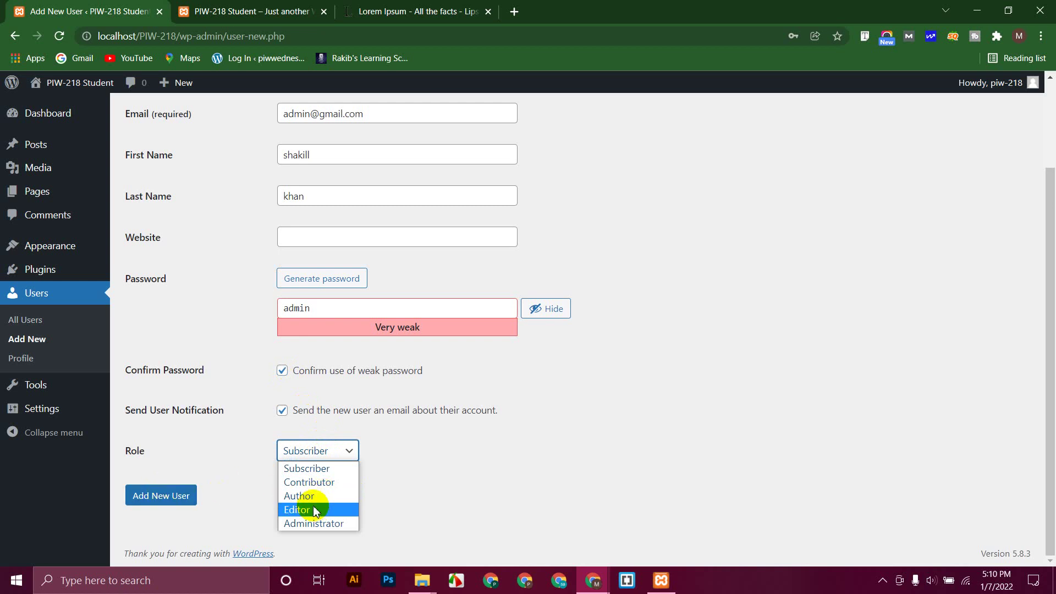
left_click(312, 510)
left_click(172, 495)
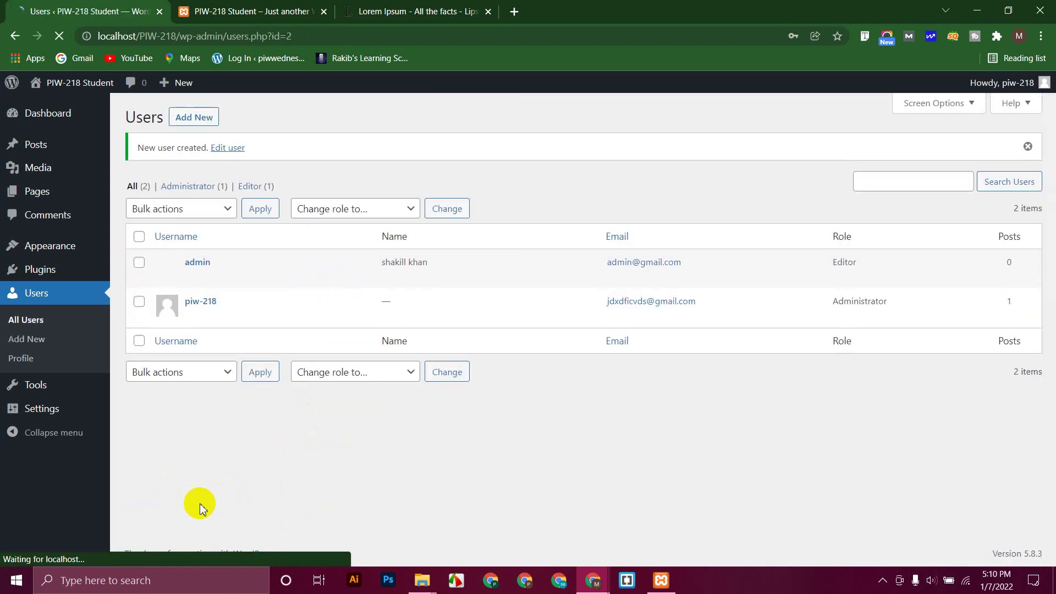
Step: Dismiss Chrome's password prompts and bring the incognito window forward
left_click(729, 230)
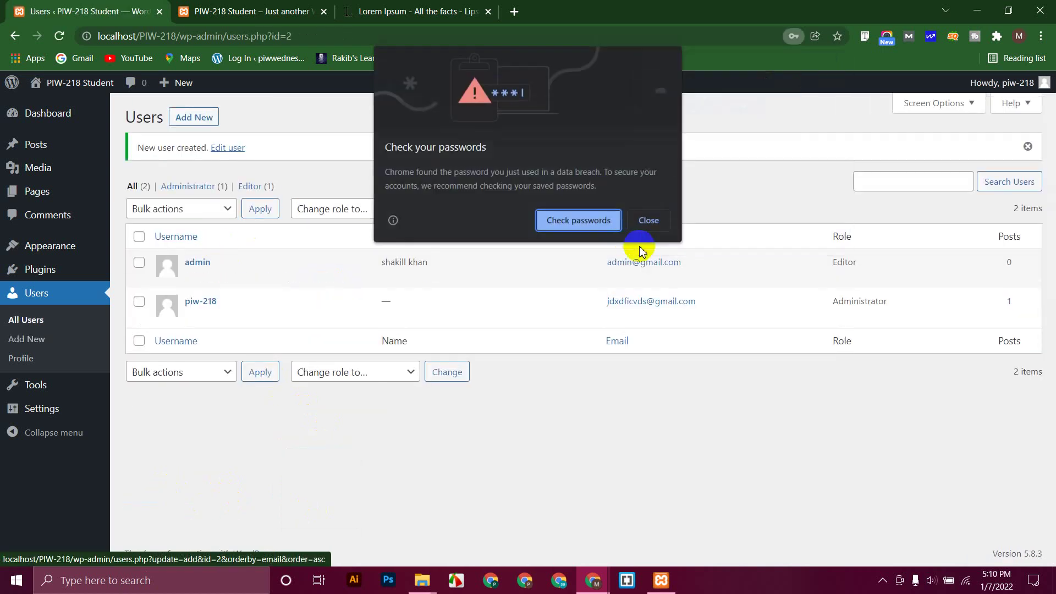
left_click(646, 216)
left_click(593, 581)
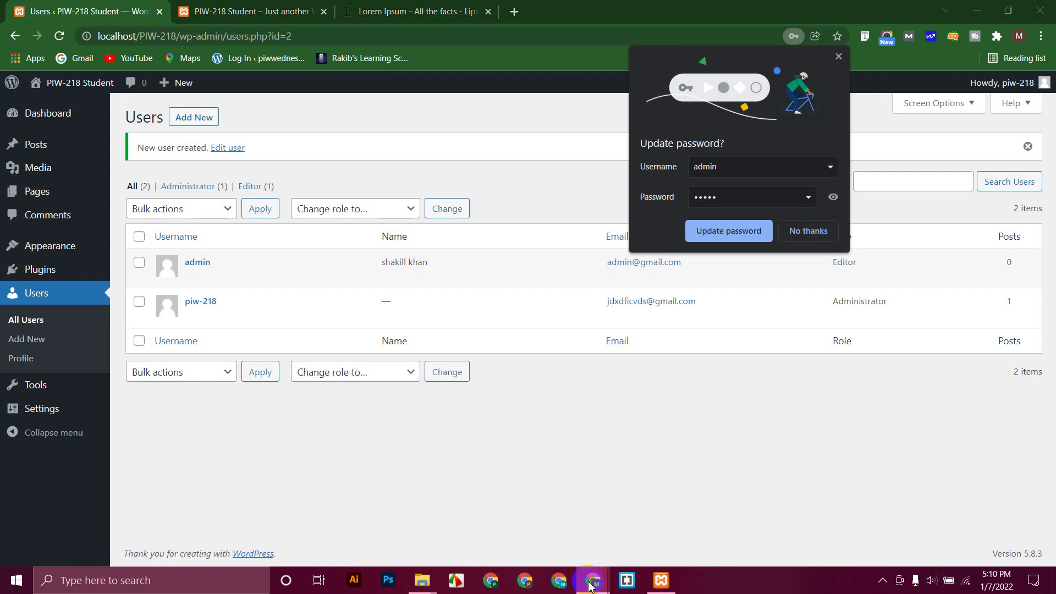
left_click(651, 538)
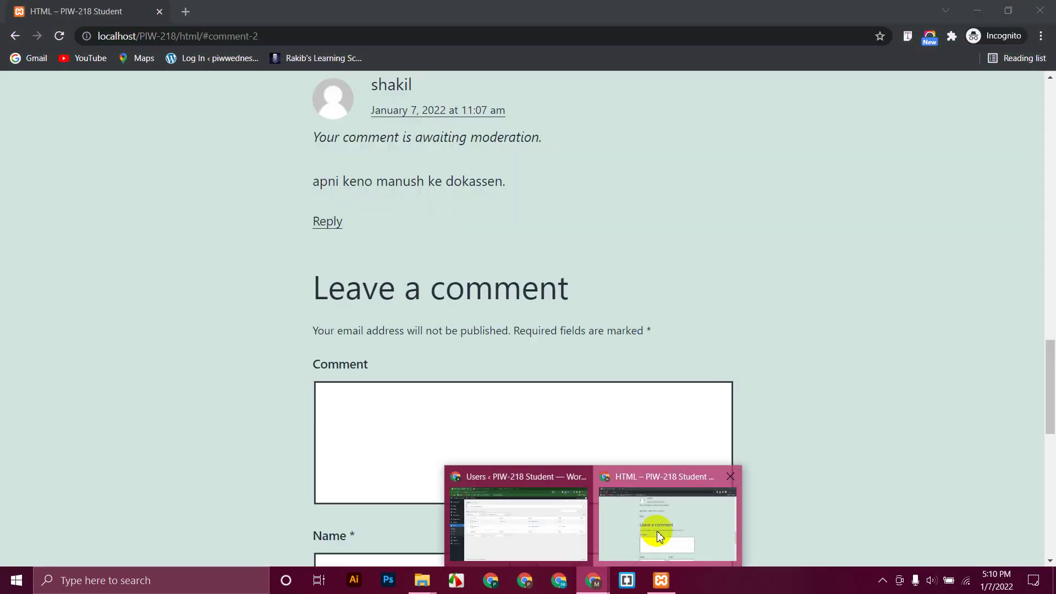
Step: Go to /wp-admin and log in with the new Editor's username and password
left_click(270, 31)
left_click(270, 30)
key("BackSpace")
key("BackSpace")
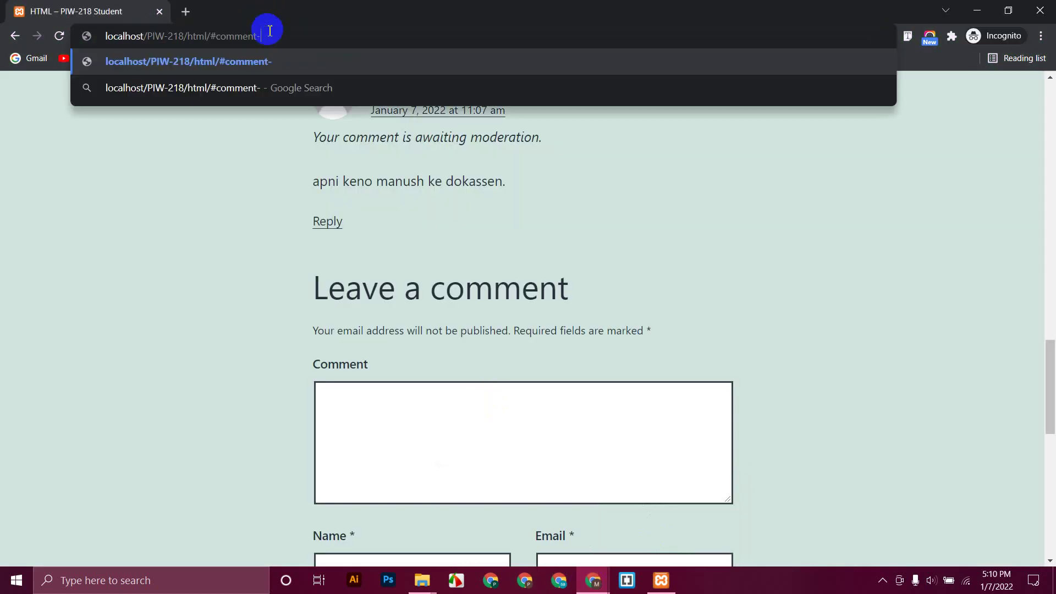
key("BackSpace")
key("BackSpace")
key("BackSpace")
key("BackSpace")
key("BackSpace")
key("BackSpace")
key("BackSpace")
key("BackSpace")
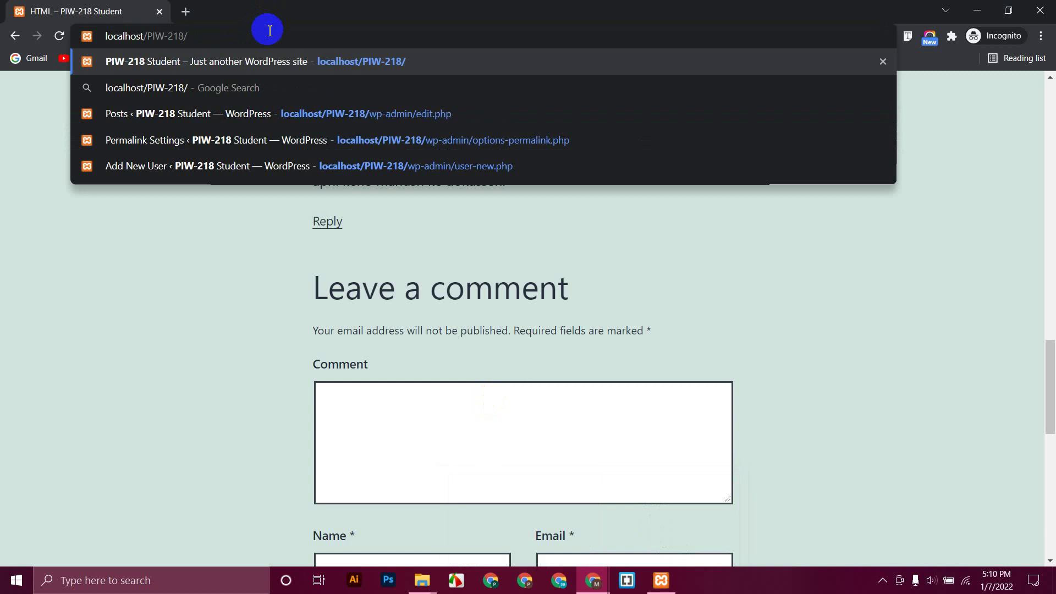
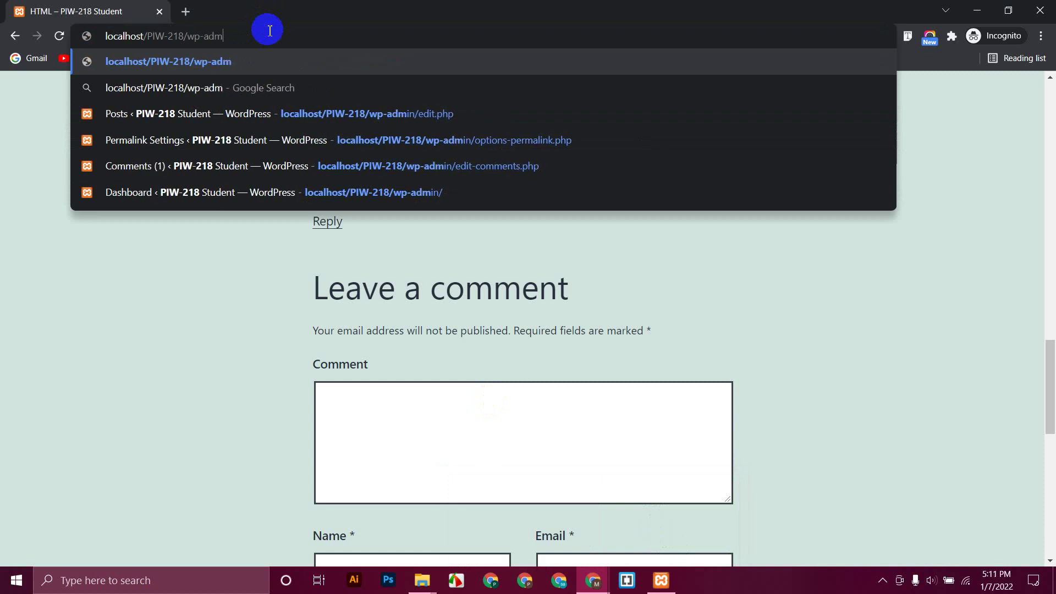
key("Return")
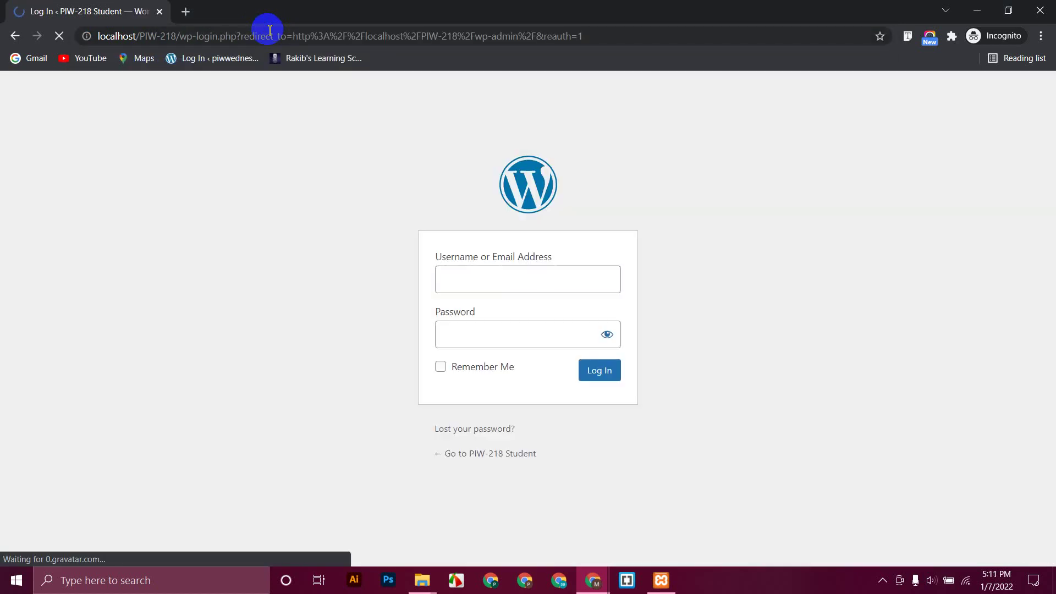
key("Tab")
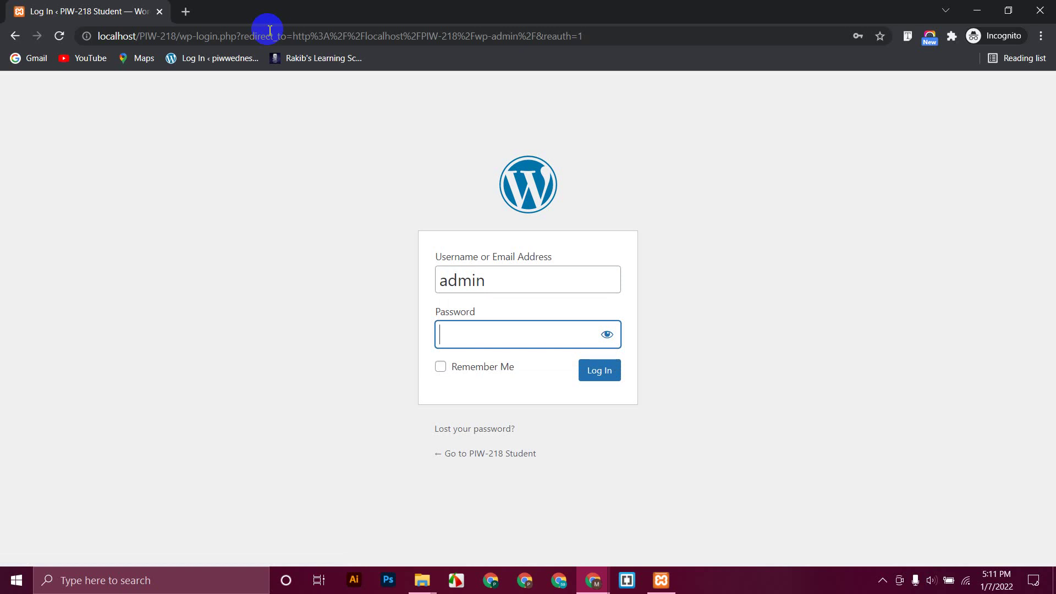
key("Return")
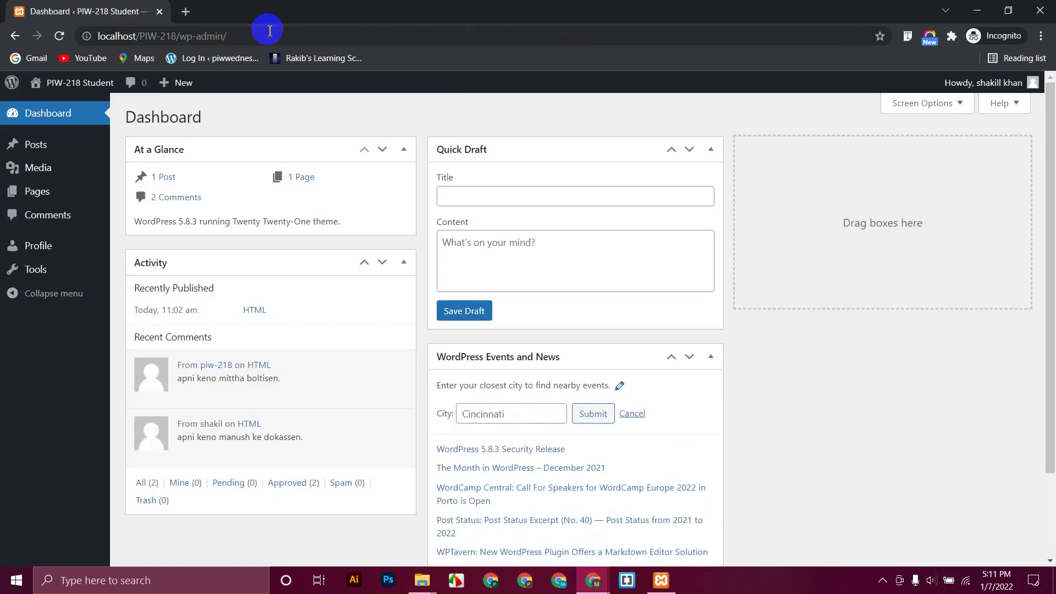
mouse_move(36, 191)
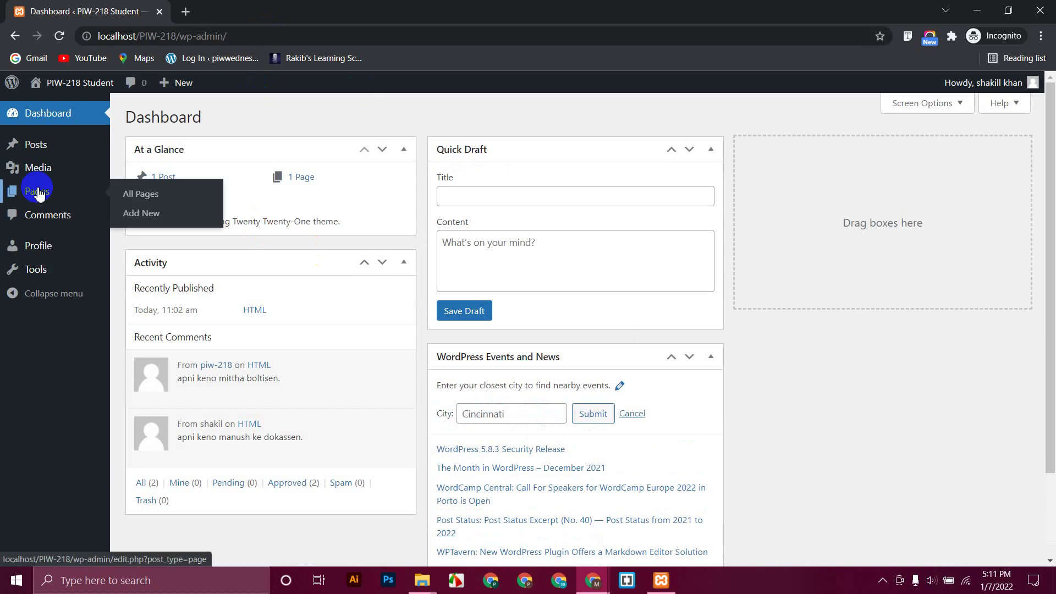
Step: Close the incognito Editor window, returning to the administrator's Users list
left_click(594, 581)
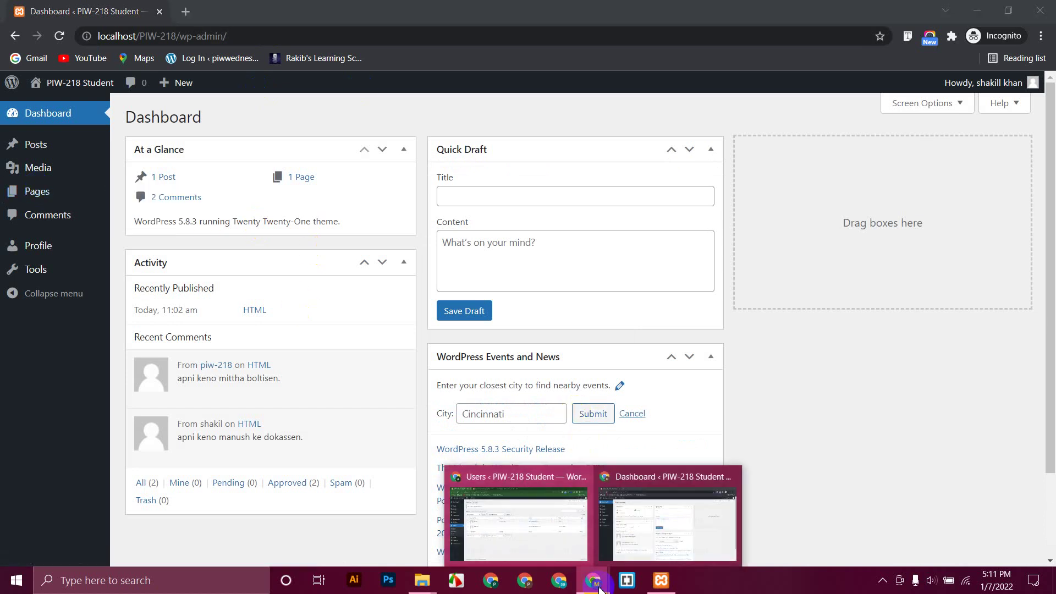
left_click(549, 510)
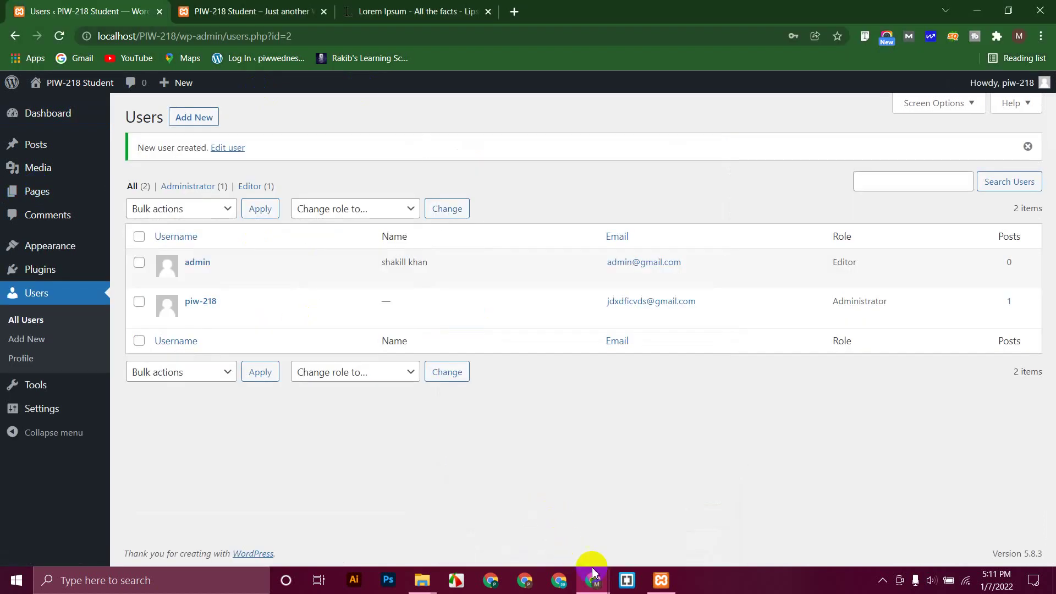
mouse_move(594, 580)
left_click(651, 543)
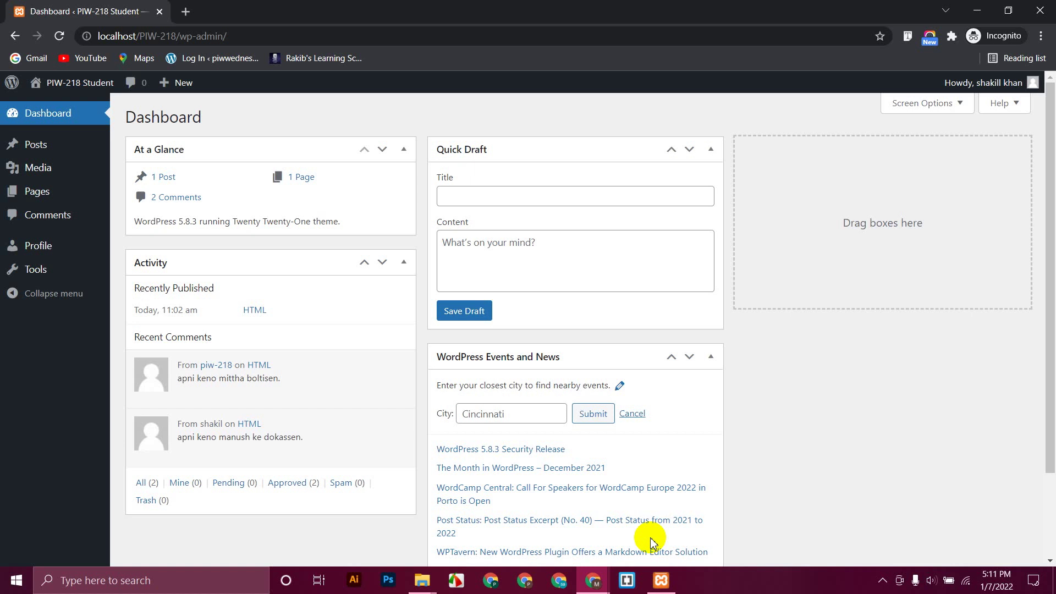
left_click(1041, 13)
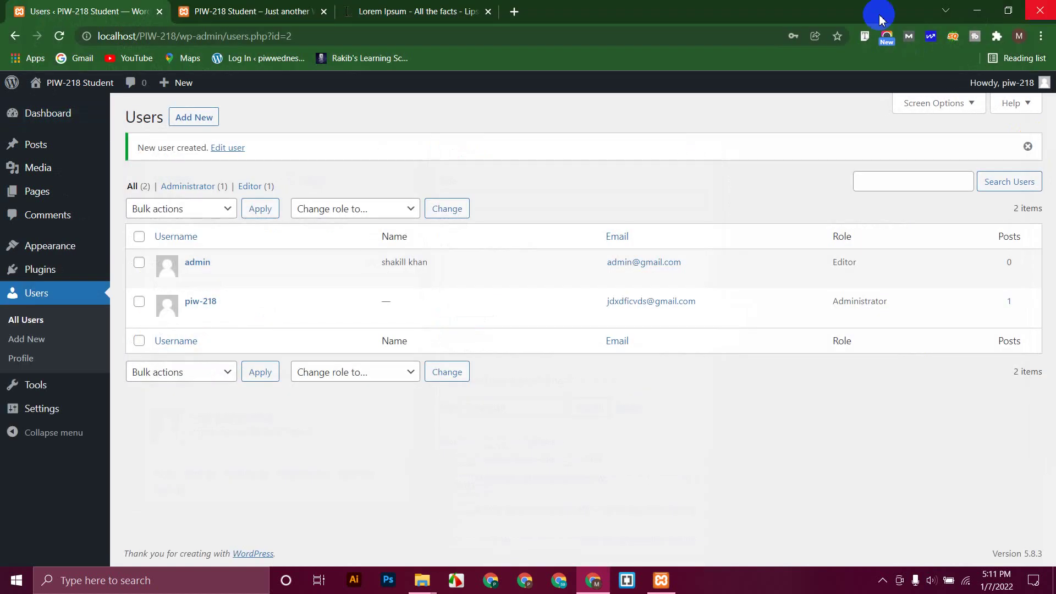
left_click(54, 384)
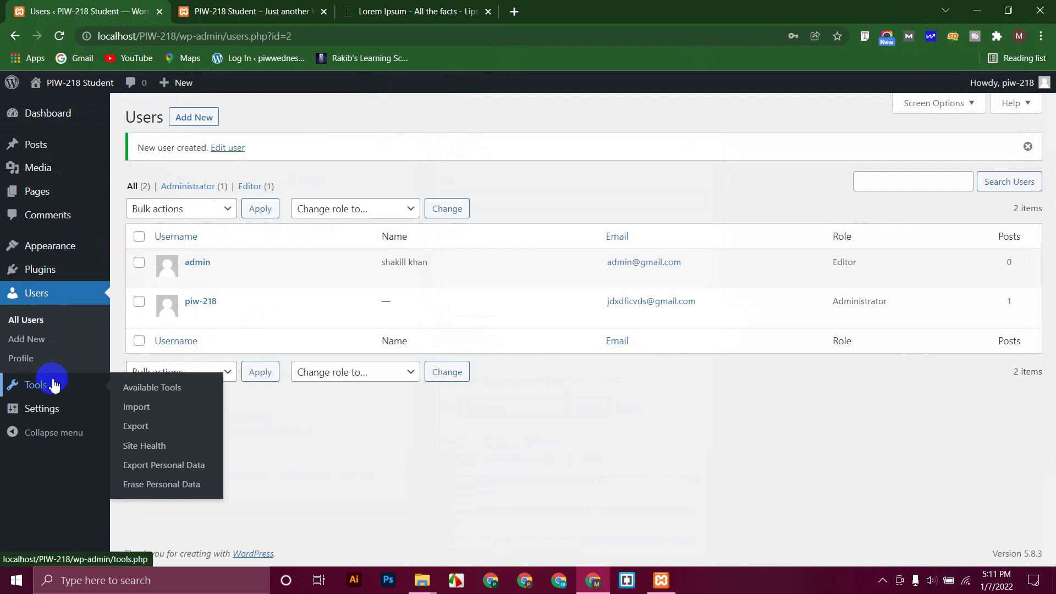
mouse_move(42, 408)
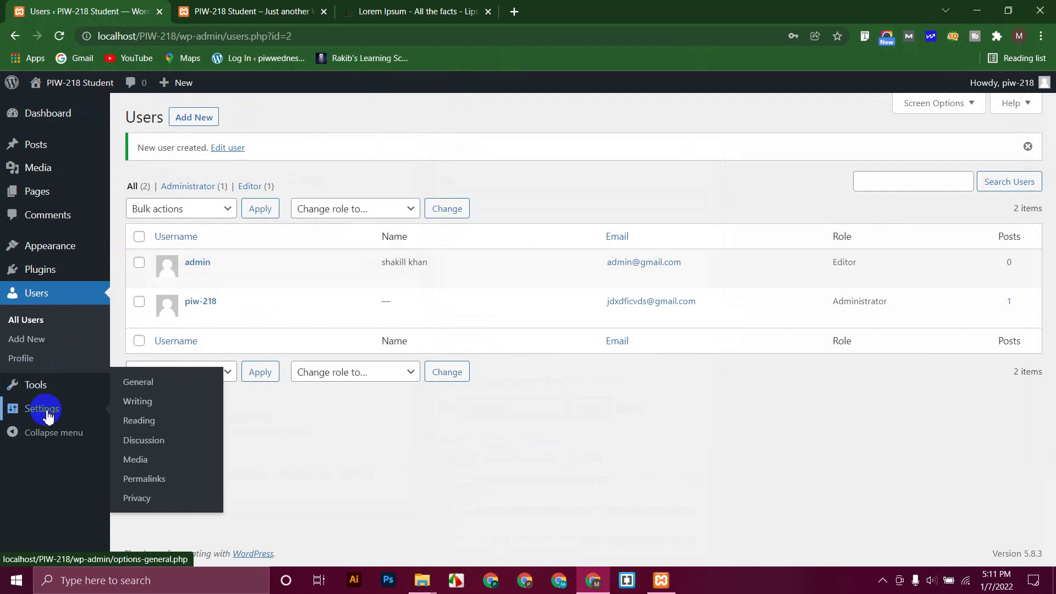
Step: Open General Settings, glancing at the front page before returning
left_click(48, 412)
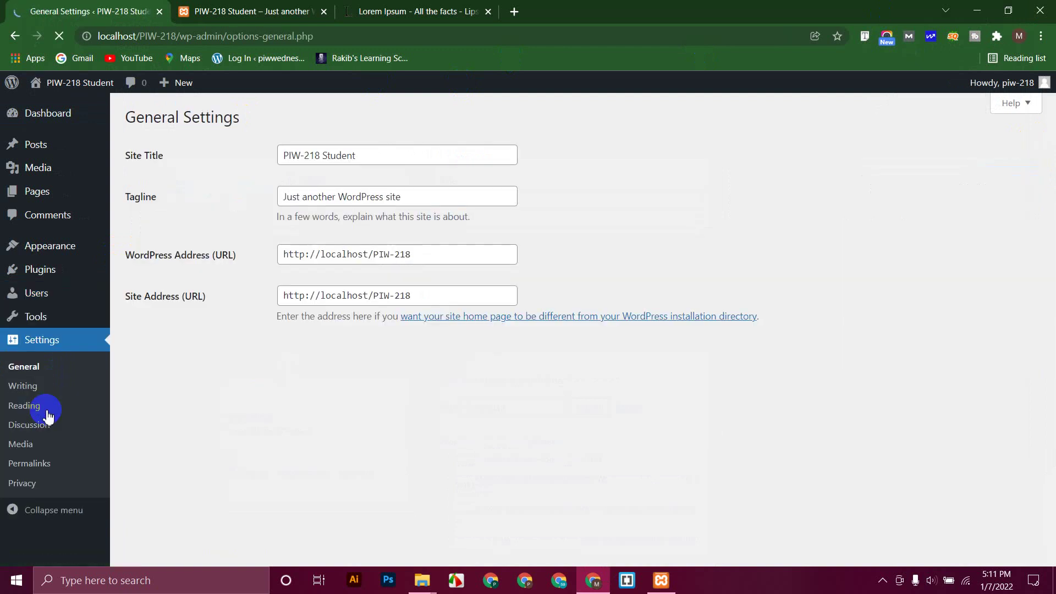
left_click(369, 159)
left_click(242, 10)
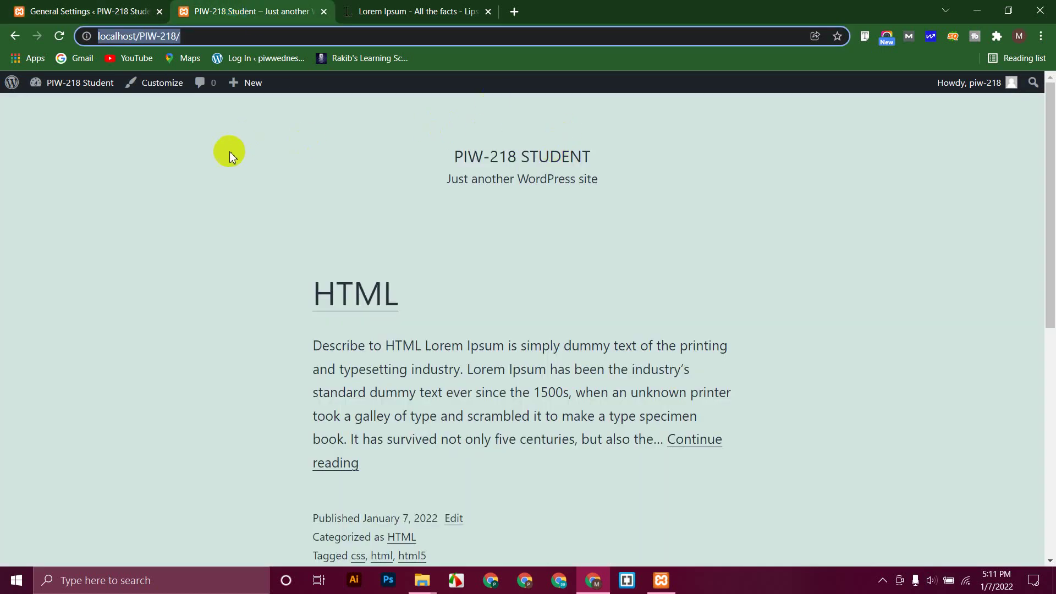
left_click(126, 10)
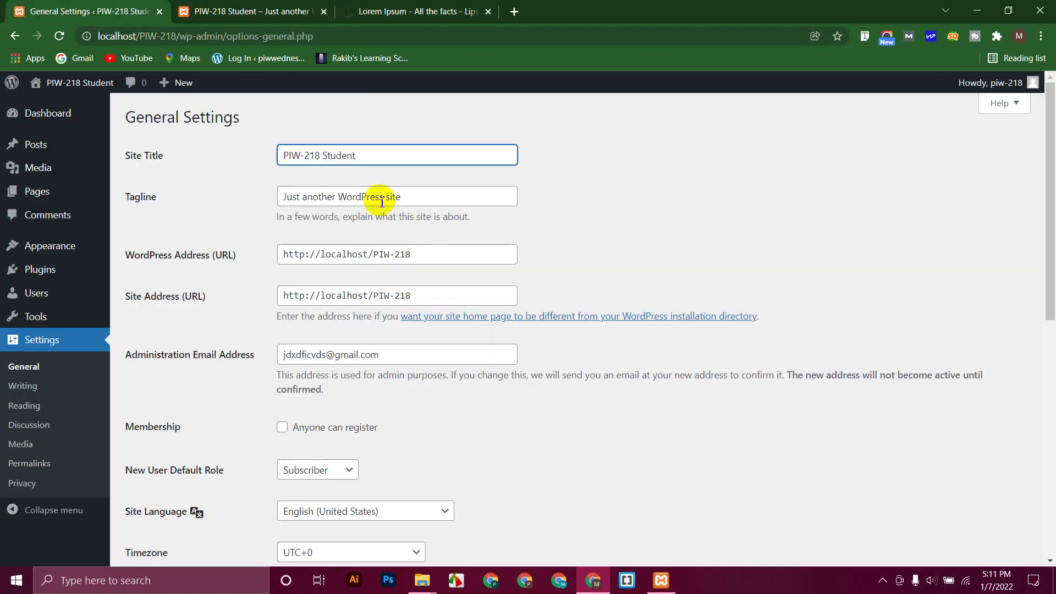
Step: Replace the tagline with 'Polapain Pare Nah..' and save the changes
left_click_drag(408, 201, 235, 204)
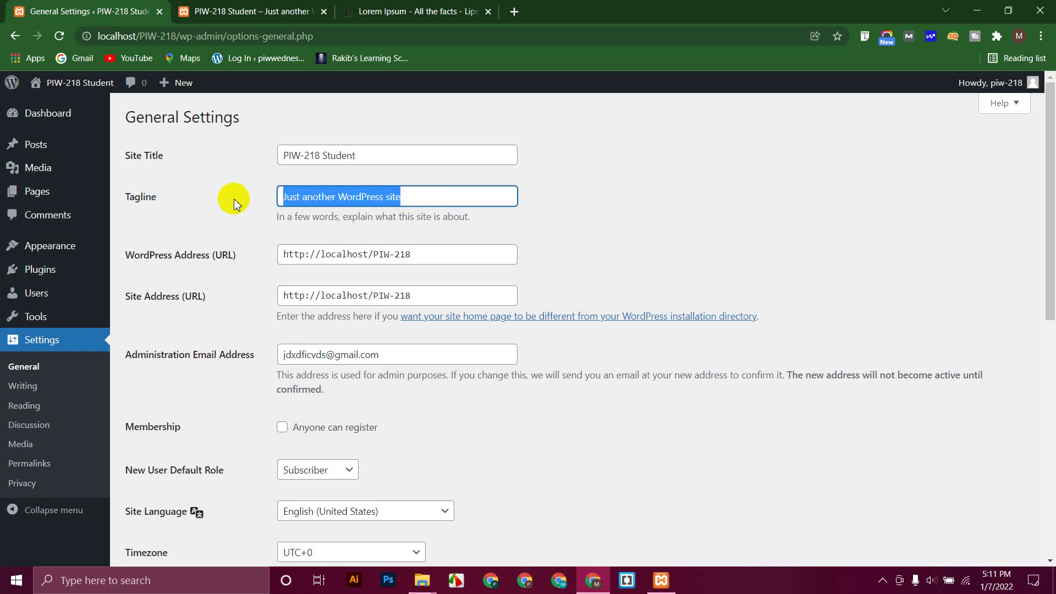
key("BackSpace")
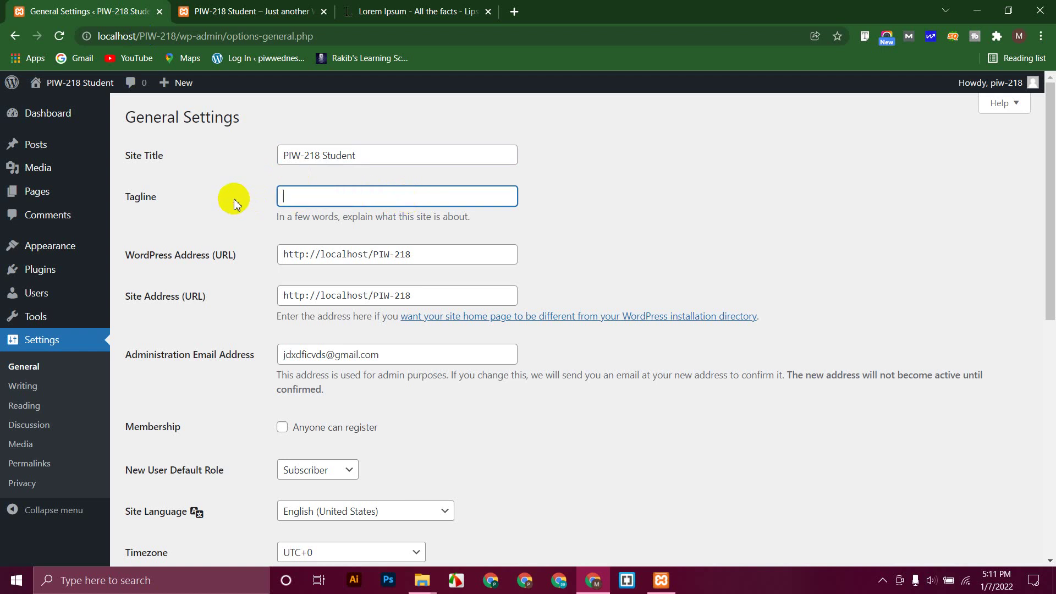
type("P")
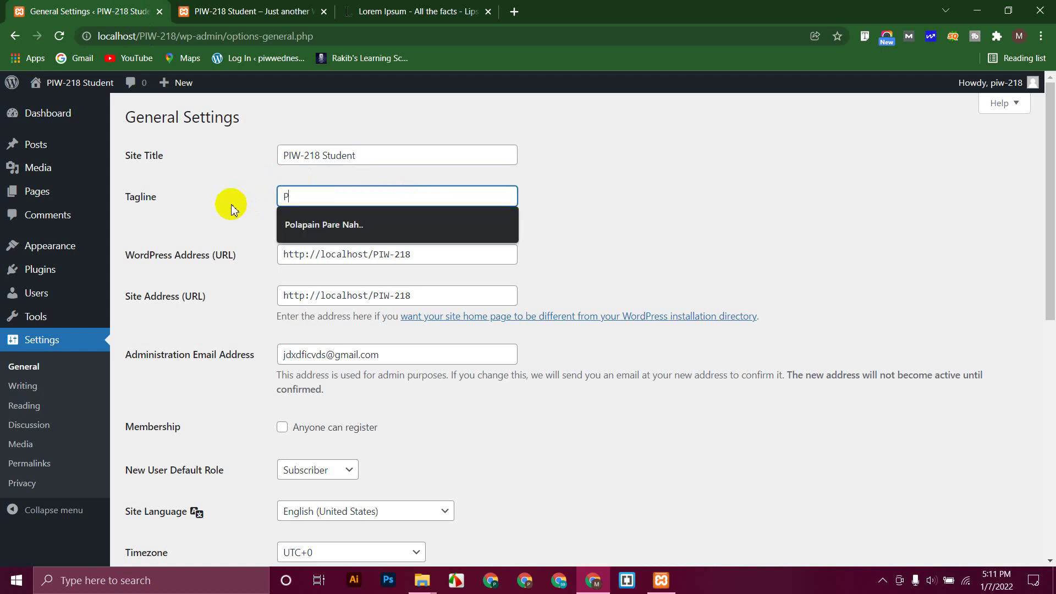
left_click(314, 225)
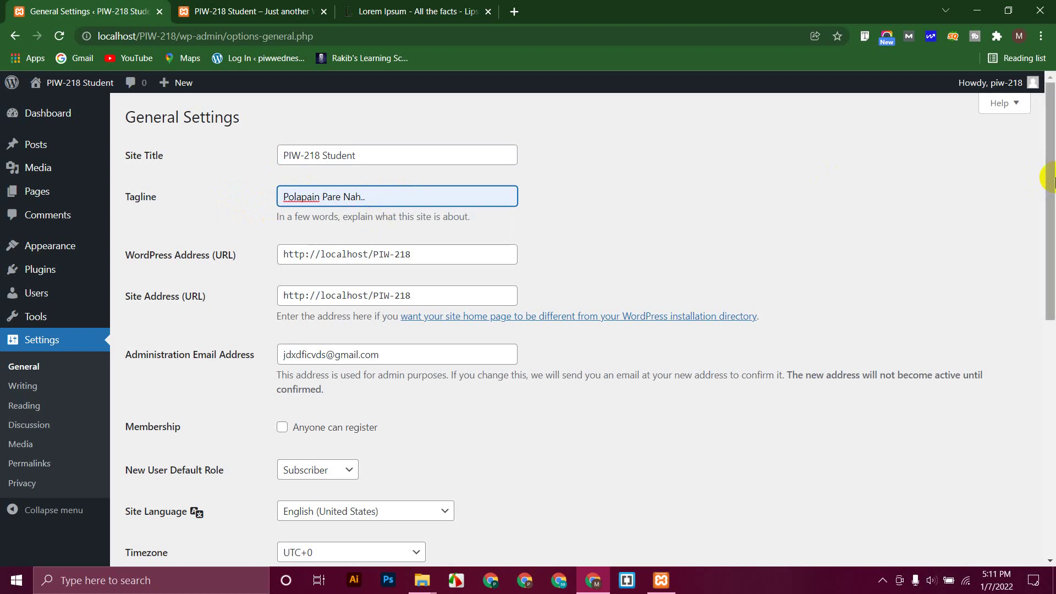
left_click_drag(1050, 175, 1046, 467)
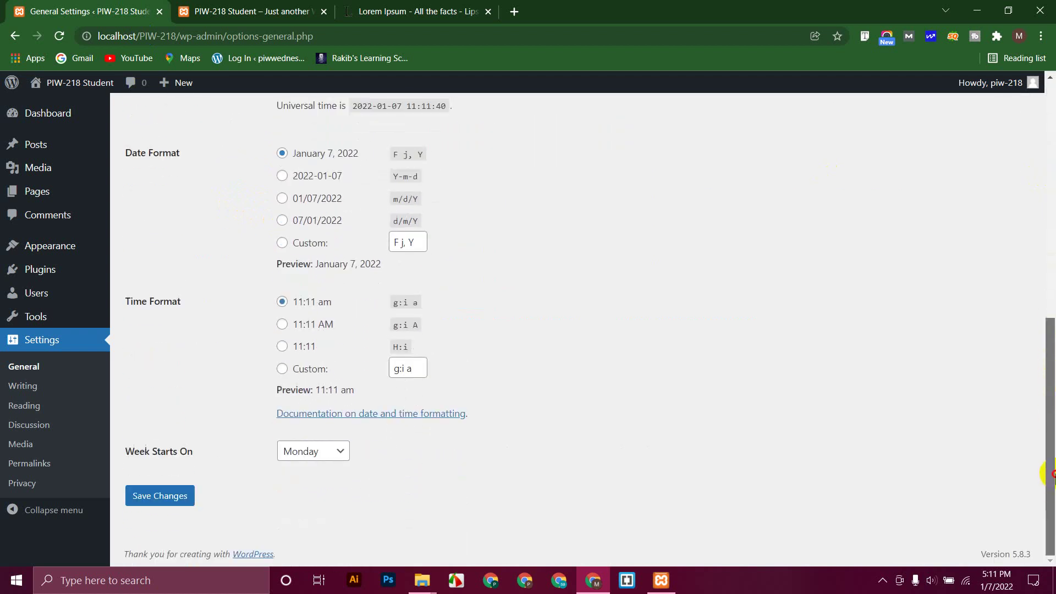
left_click(174, 494)
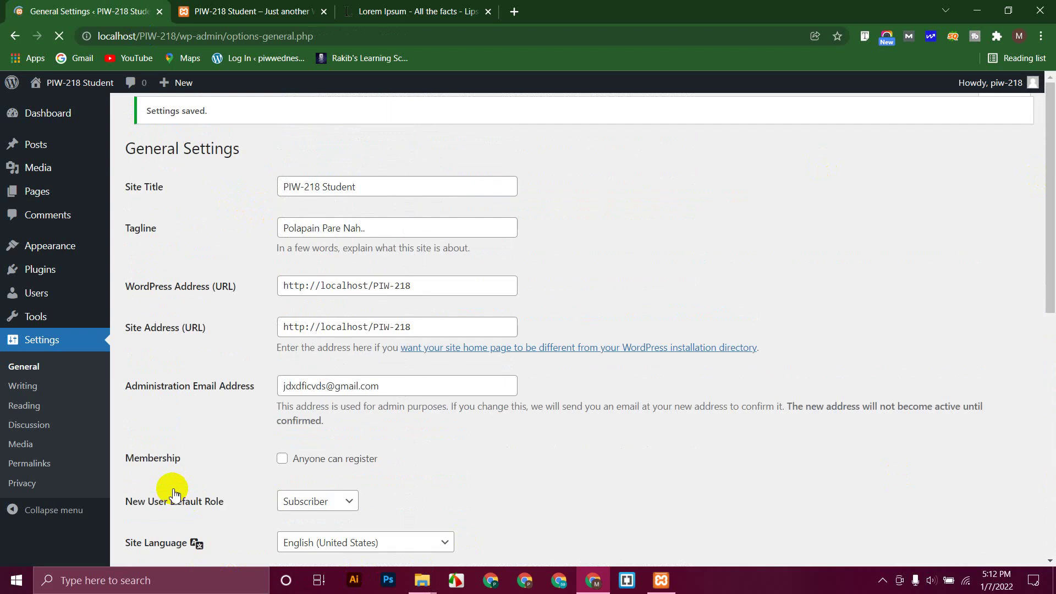
Step: Reload the site's front page to display the new tagline
left_click(303, 22)
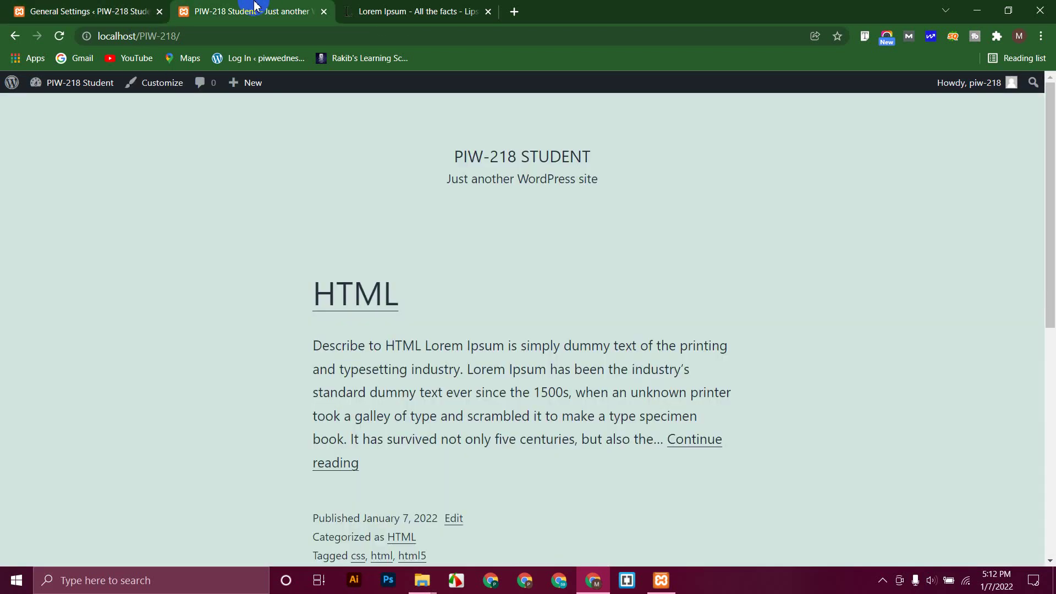
left_click(61, 37)
left_click(58, 40)
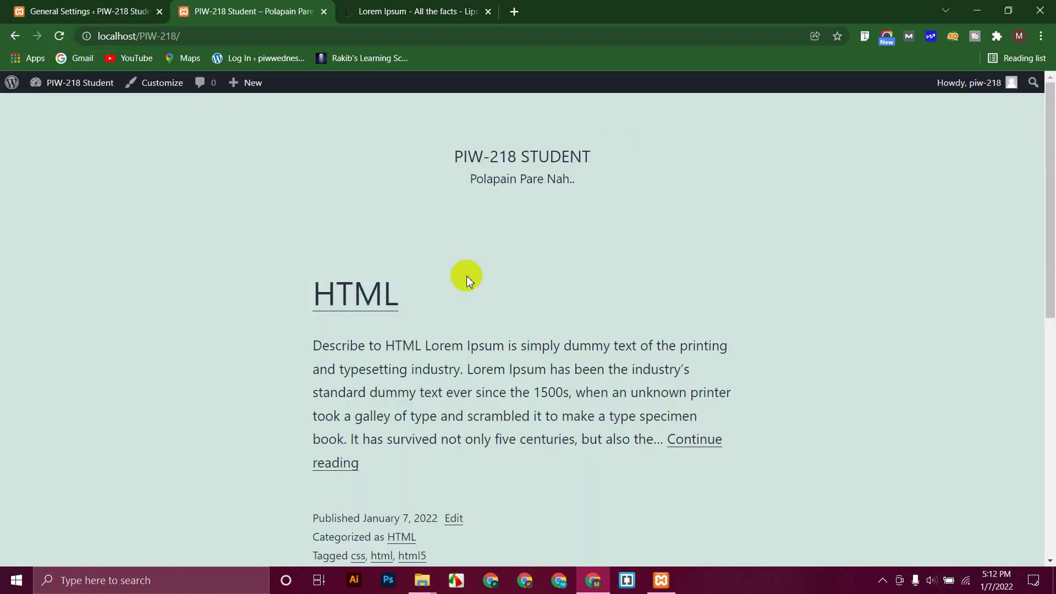
Step: Return to the settings tab after checking the front-page tagline
left_click(76, 5)
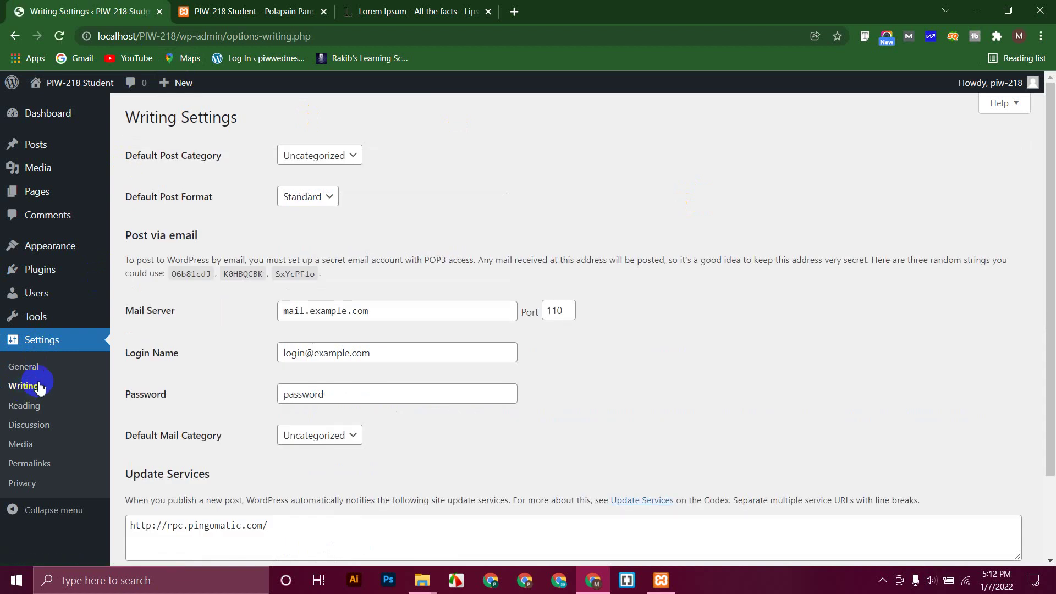
Step: Check the Default Post Category and Format dropdowns, keeping Uncategorized and Standard
left_click(325, 161)
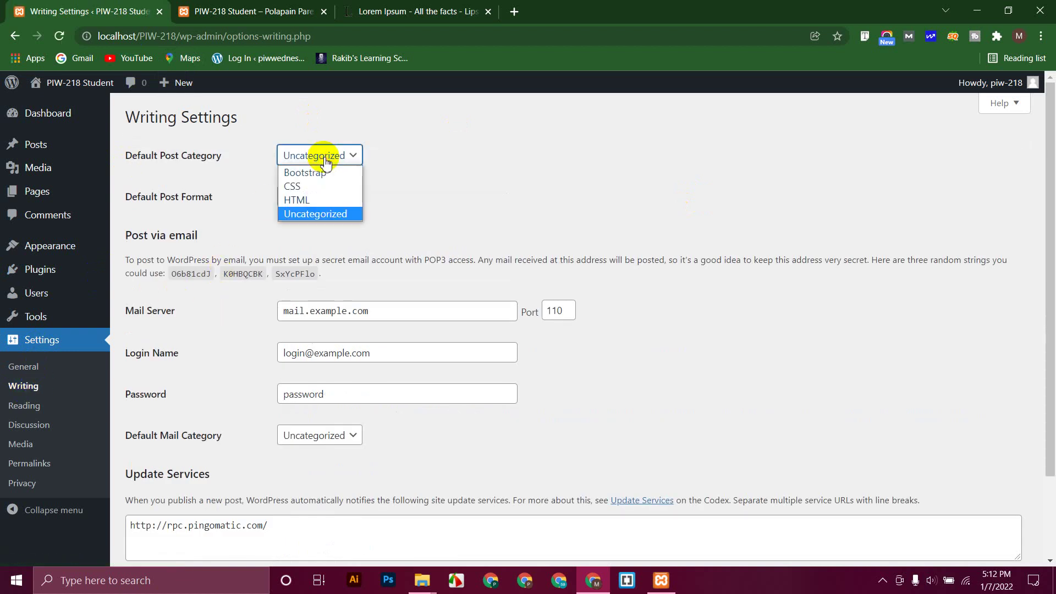
left_click(404, 171)
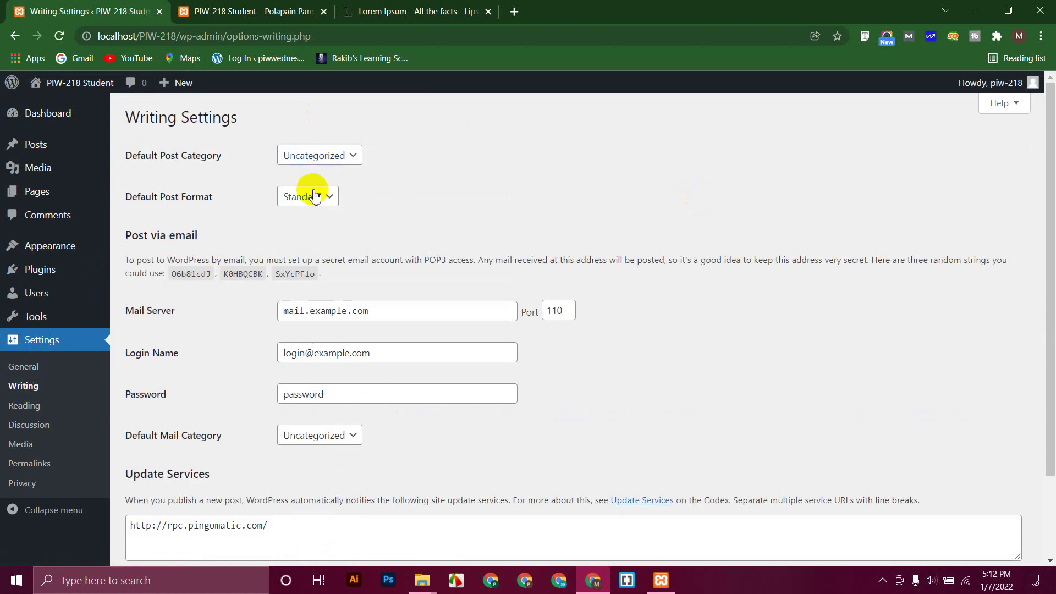
left_click(313, 195)
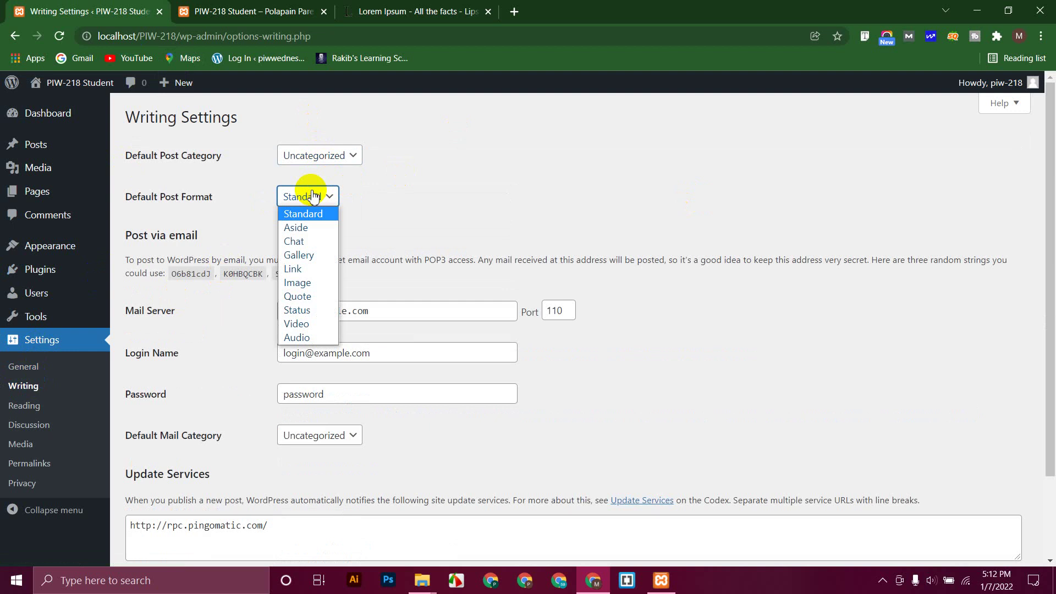
left_click(385, 206)
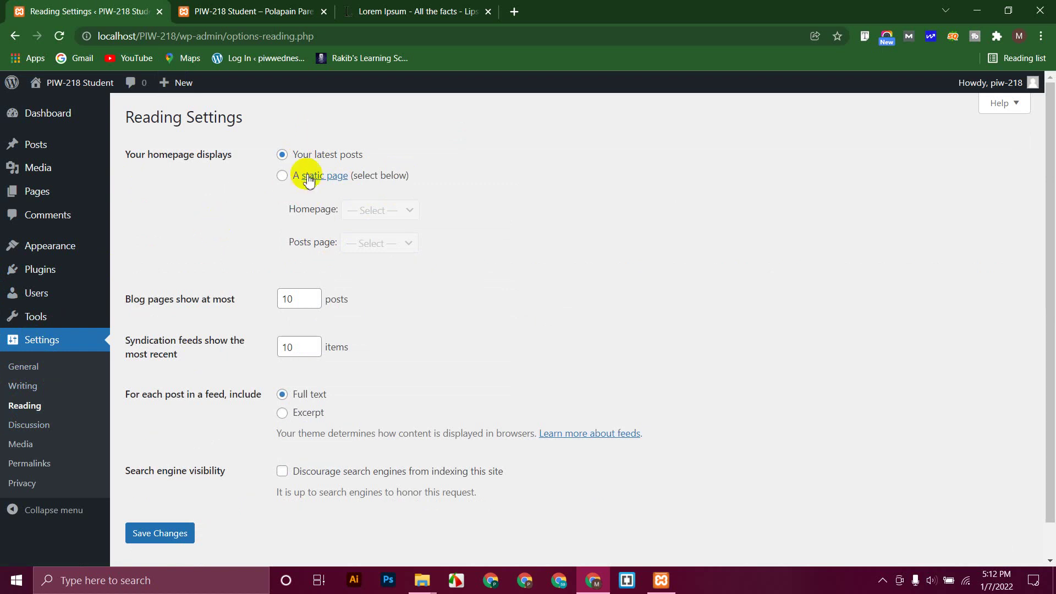
Step: Select 'A static page' for the homepage, then open the Pages list in a new tab
left_click(283, 176)
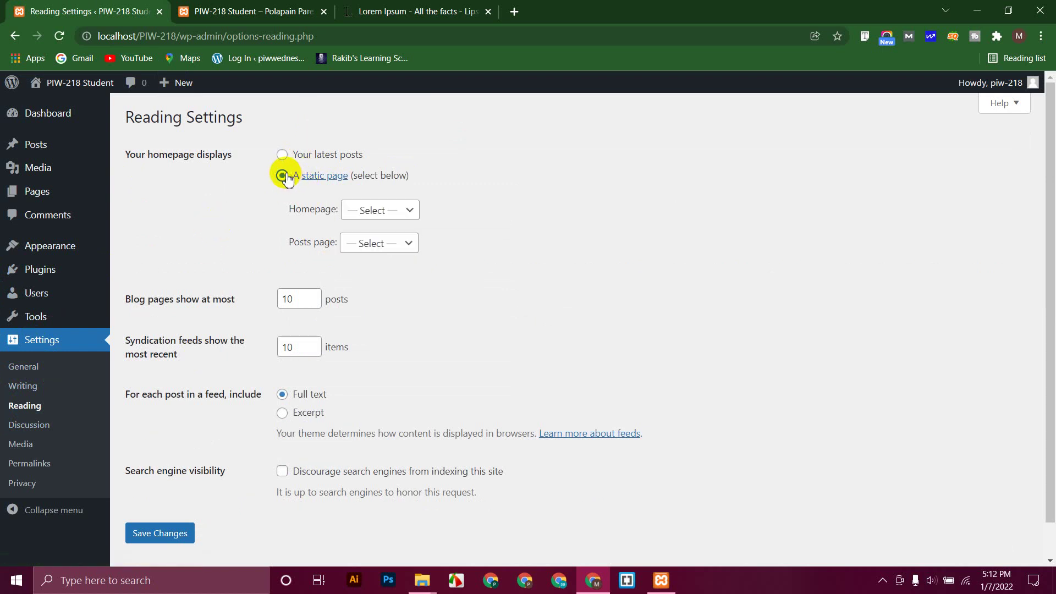
left_click(409, 210)
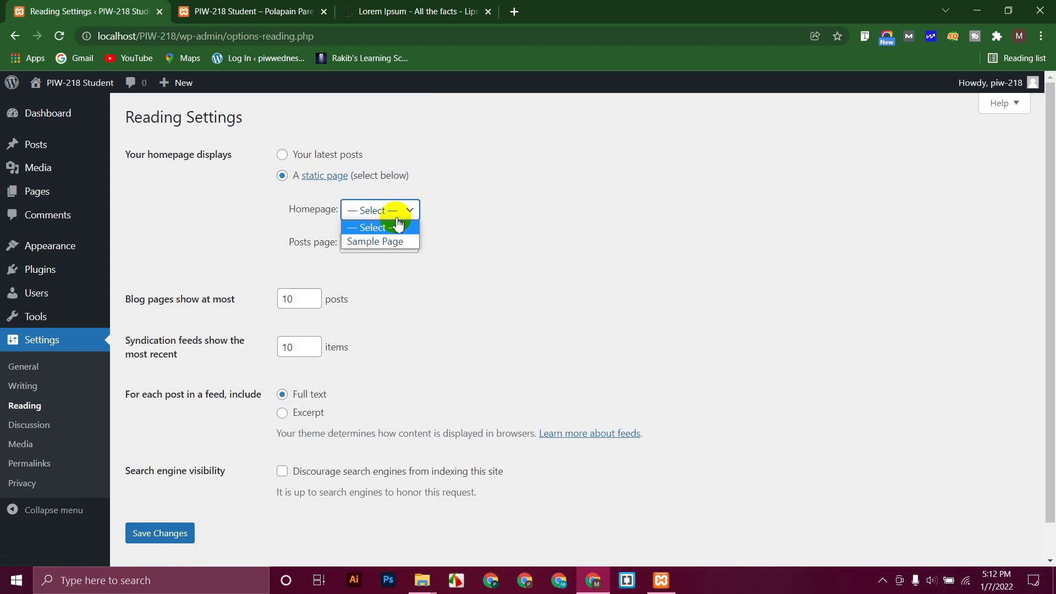
left_click(482, 243)
left_click(366, 243)
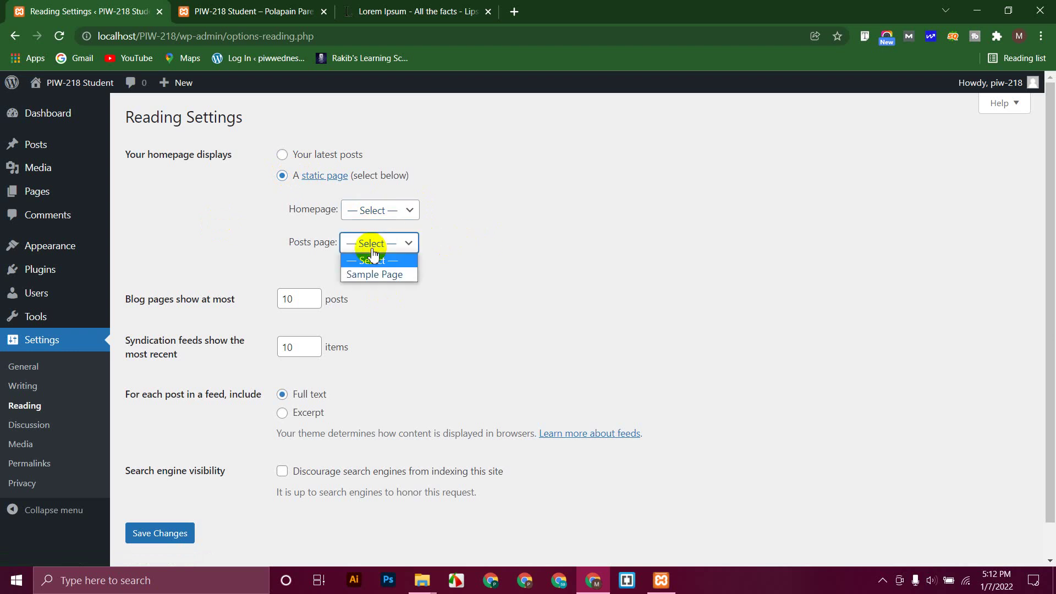
left_click(171, 192)
mouse_move(37, 192)
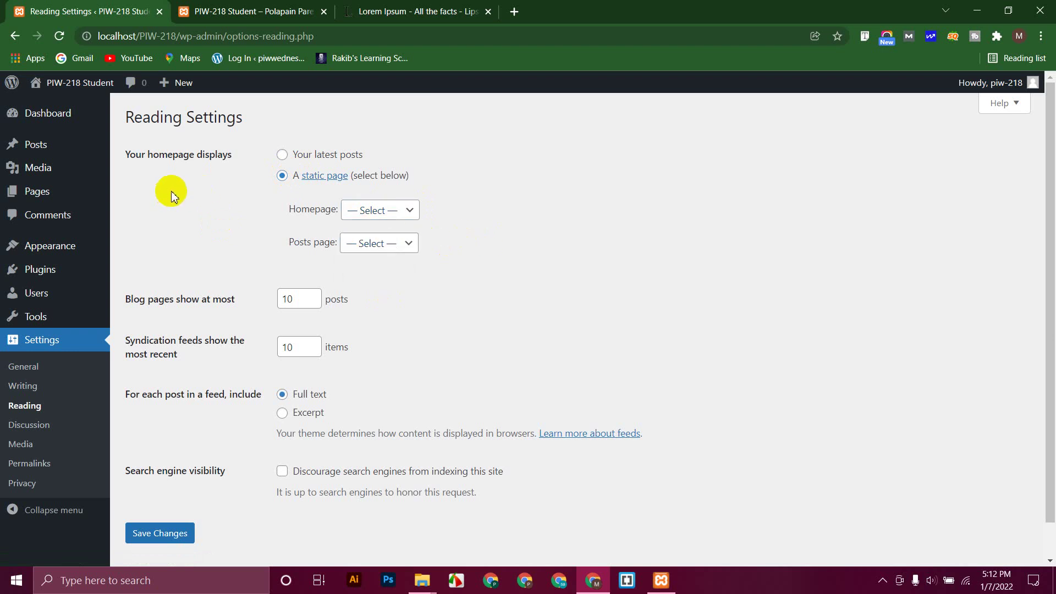
middle_click(36, 194)
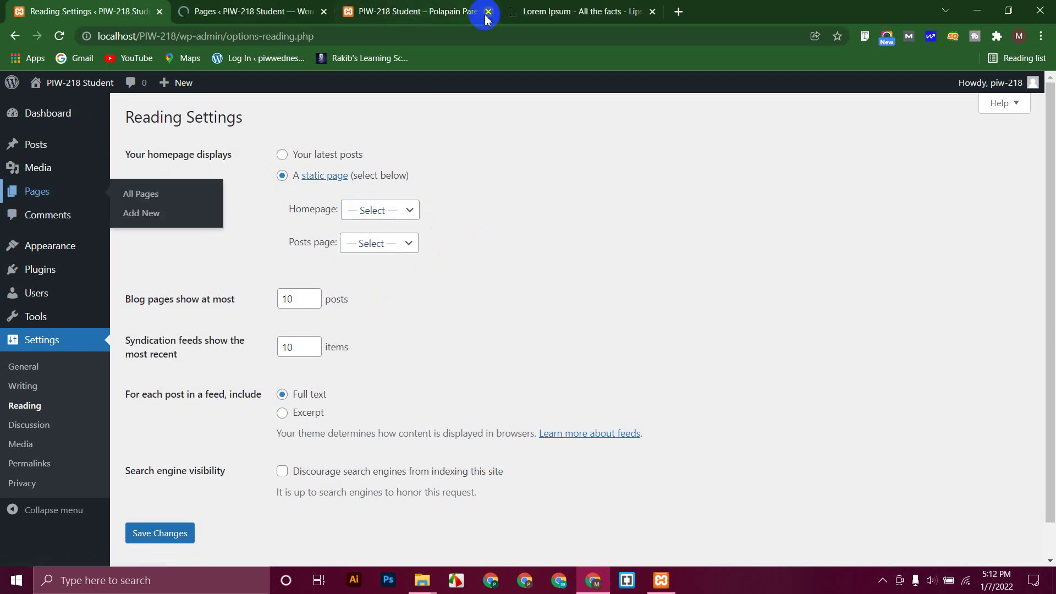
left_click(486, 12)
Step: Close the Lorem Ipsum tab and switch to the new blank page editor
left_click(304, 11)
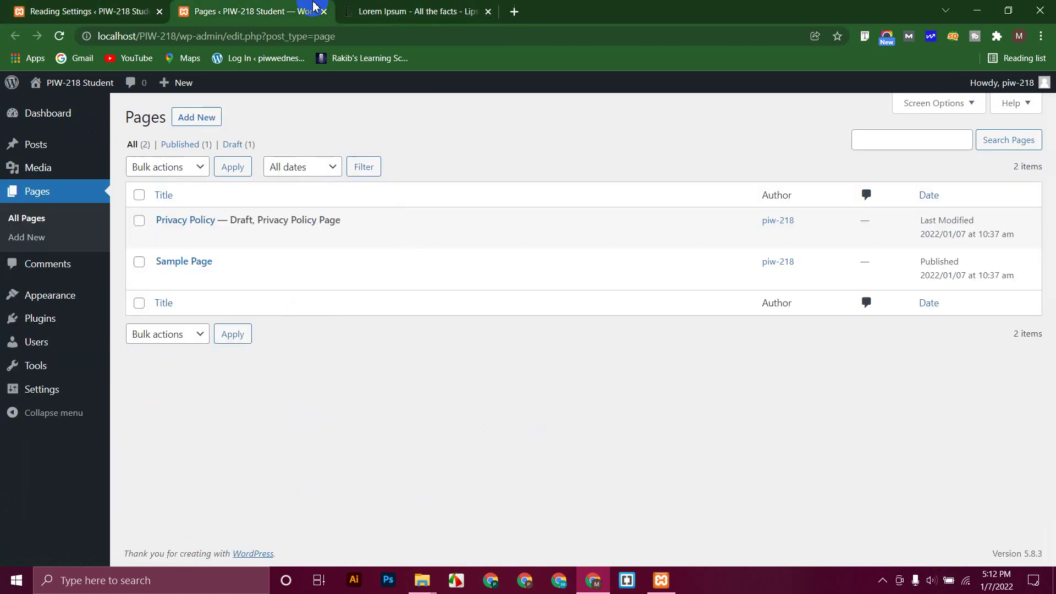
left_click(488, 11)
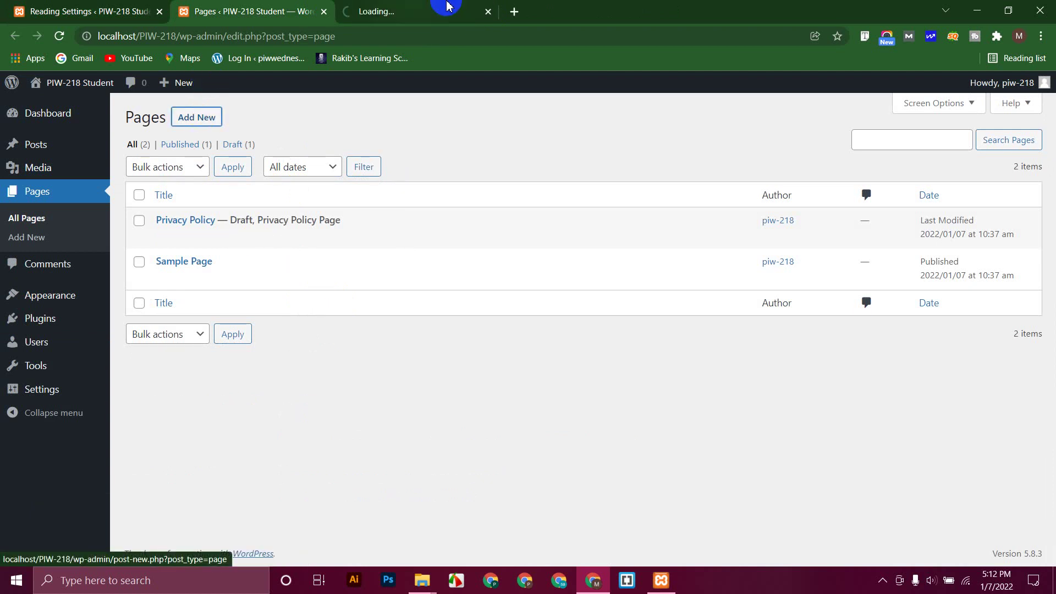
left_click(447, 7)
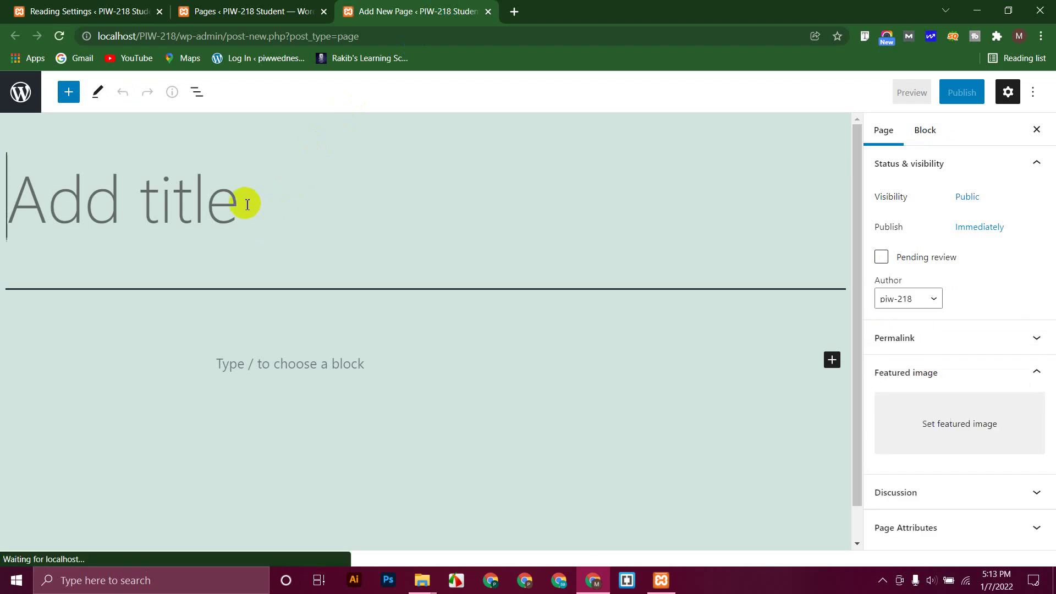
Step: Title the new page HOME, publish it, and return to the Pages list
type("HO")
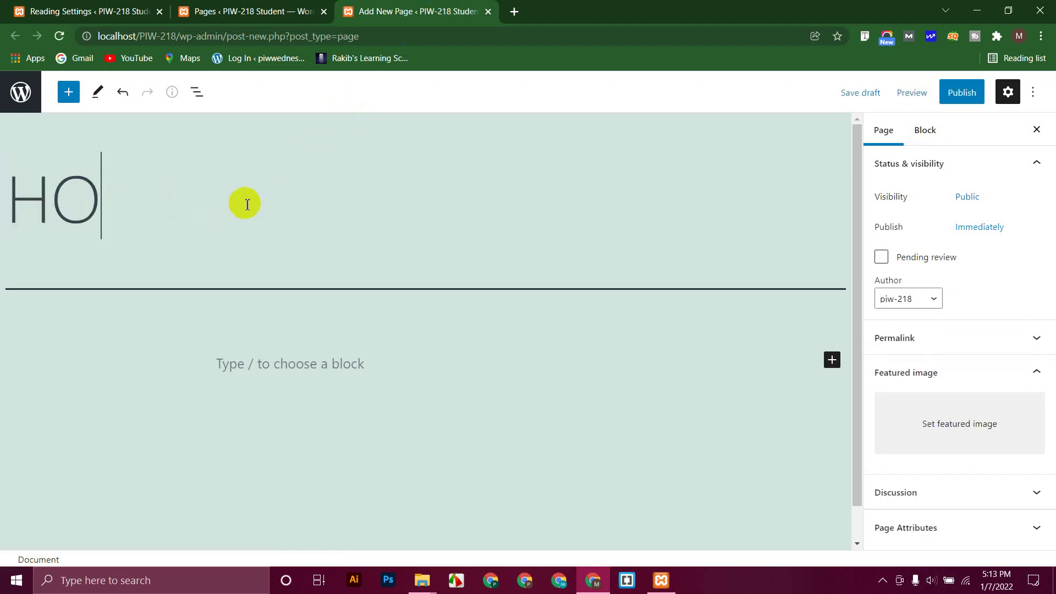
type("MW")
key("BackSpace")
type("E")
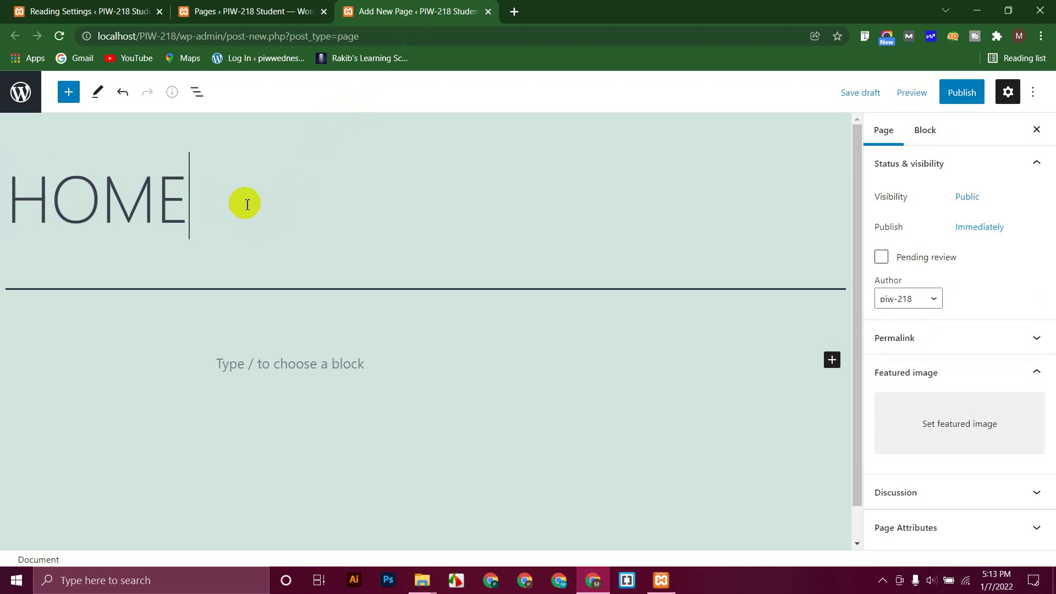
left_click(958, 95)
left_click(917, 93)
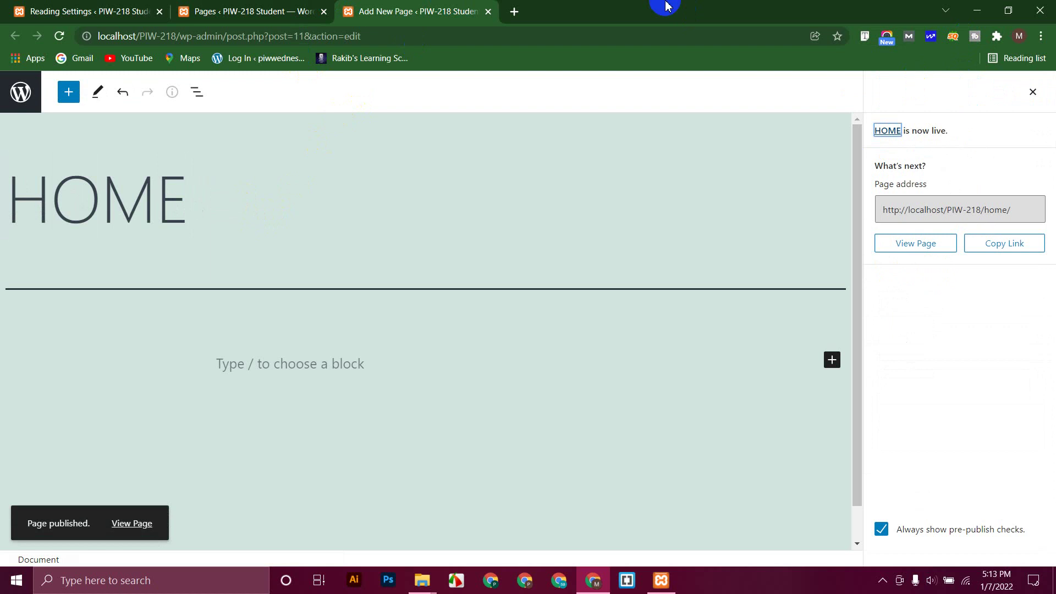
left_click(204, 6)
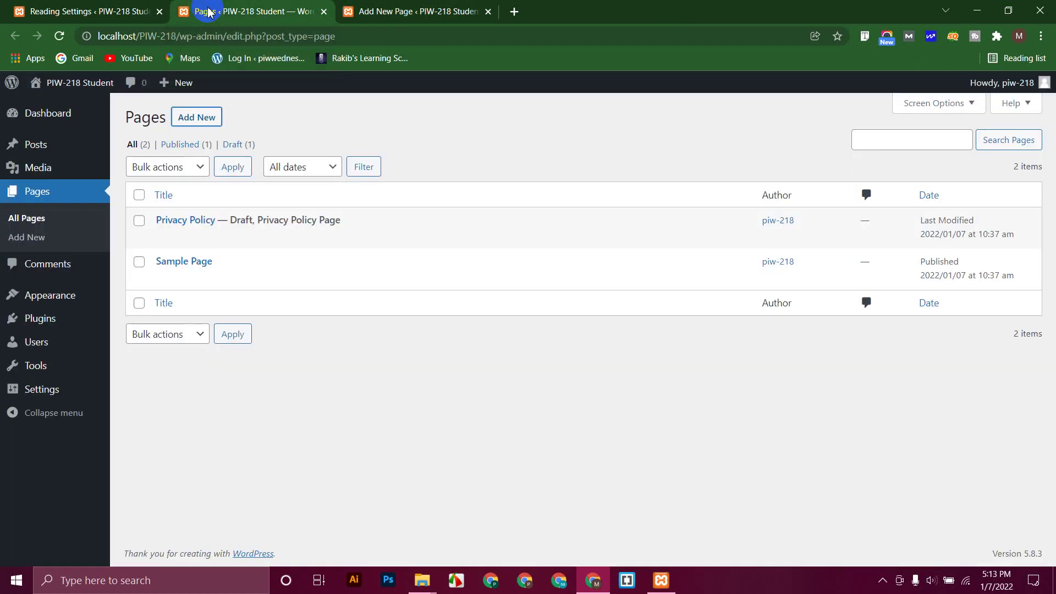
Step: Open a fresh page editor in a new tab and close the finished HOME editor
middle_click(190, 118)
left_click(488, 12)
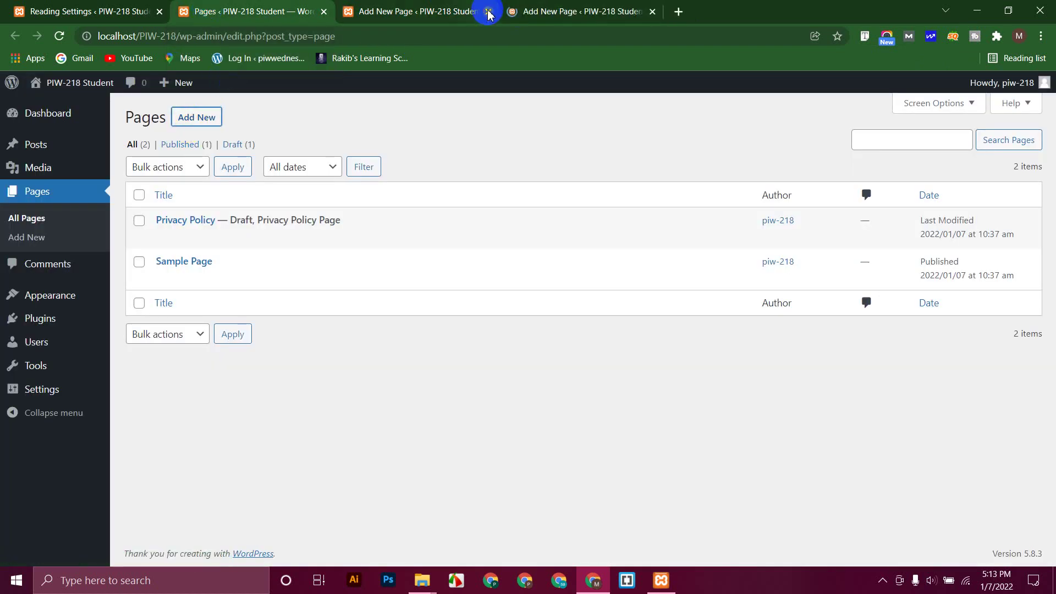
left_click(468, 11)
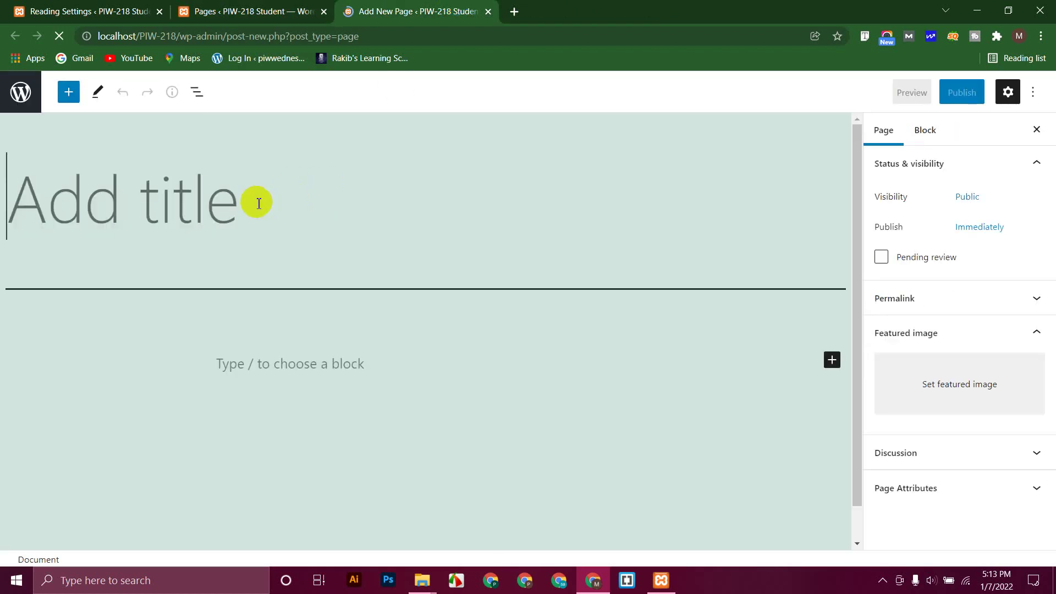
Step: Title the new page About, publish it, and return to the Pages list
type("Abo")
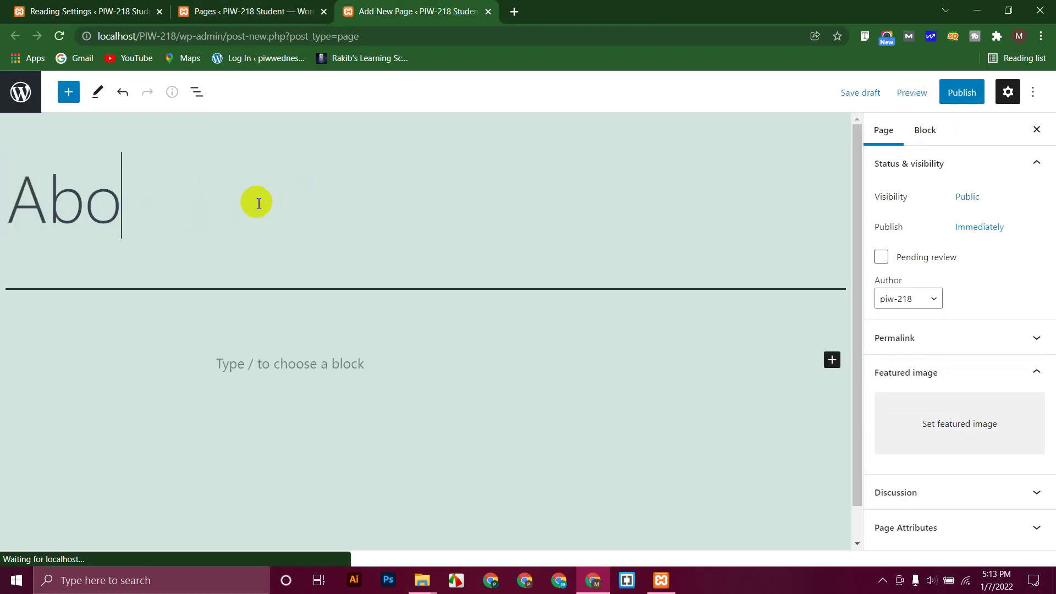
type("ut")
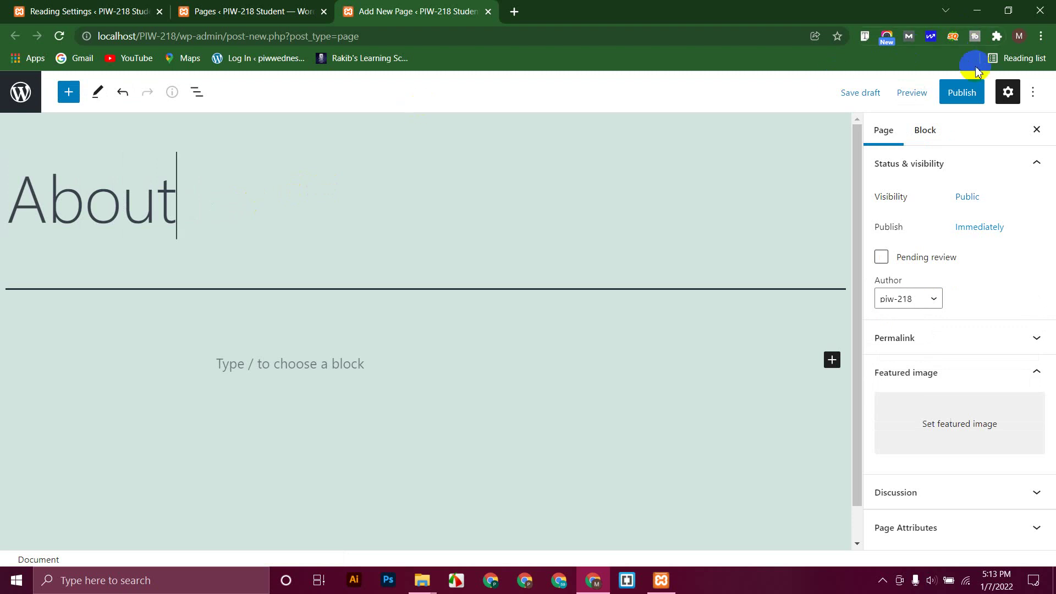
left_click(957, 96)
left_click(942, 95)
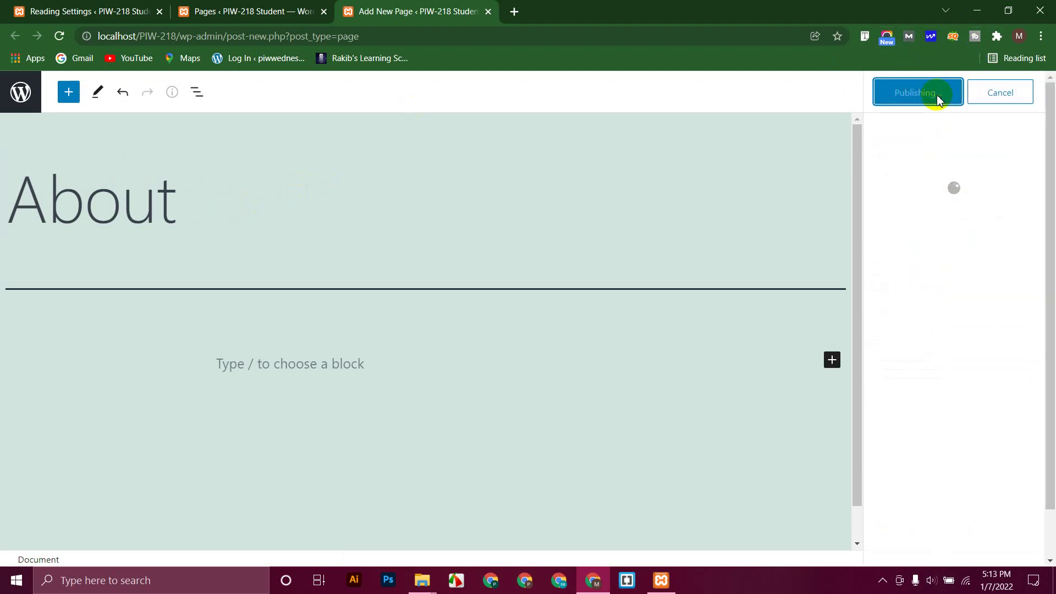
left_click(291, 12)
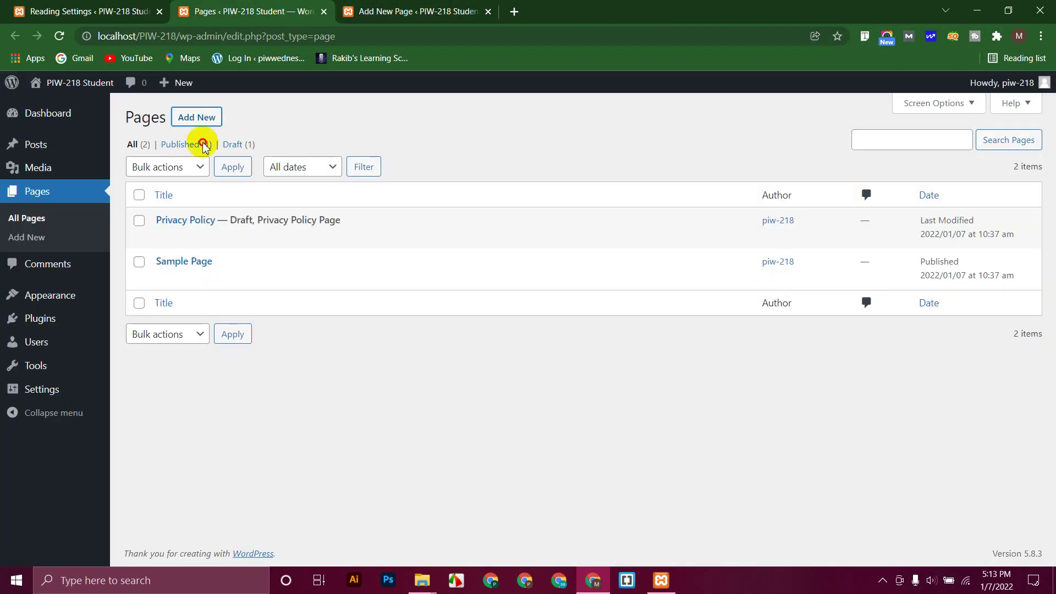
middle_click(216, 117)
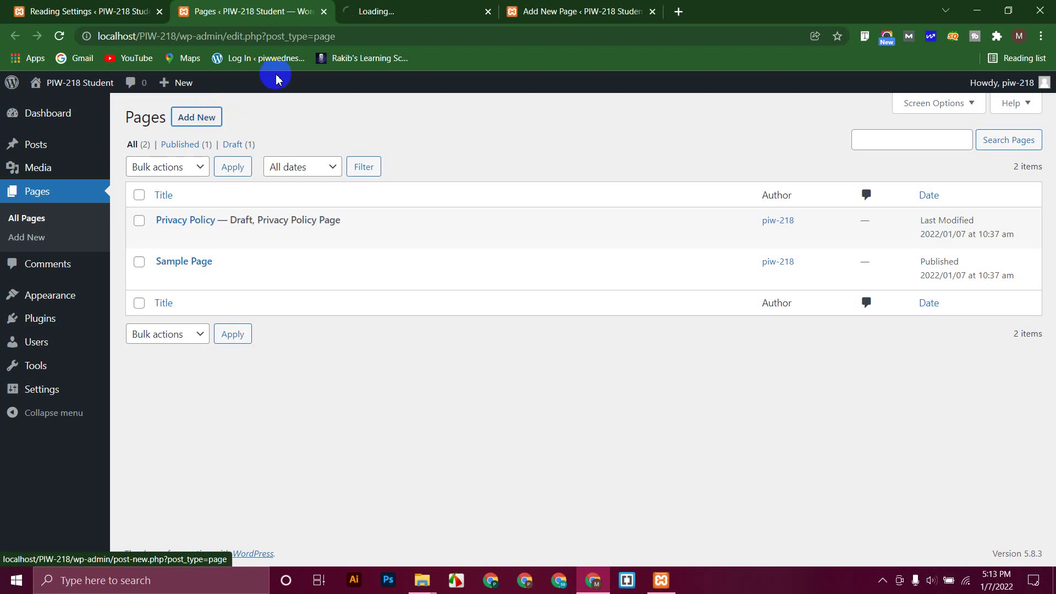
Step: Publish a page titled Contact, then reload the Pages list to show About, Contact and HOME
left_click(652, 11)
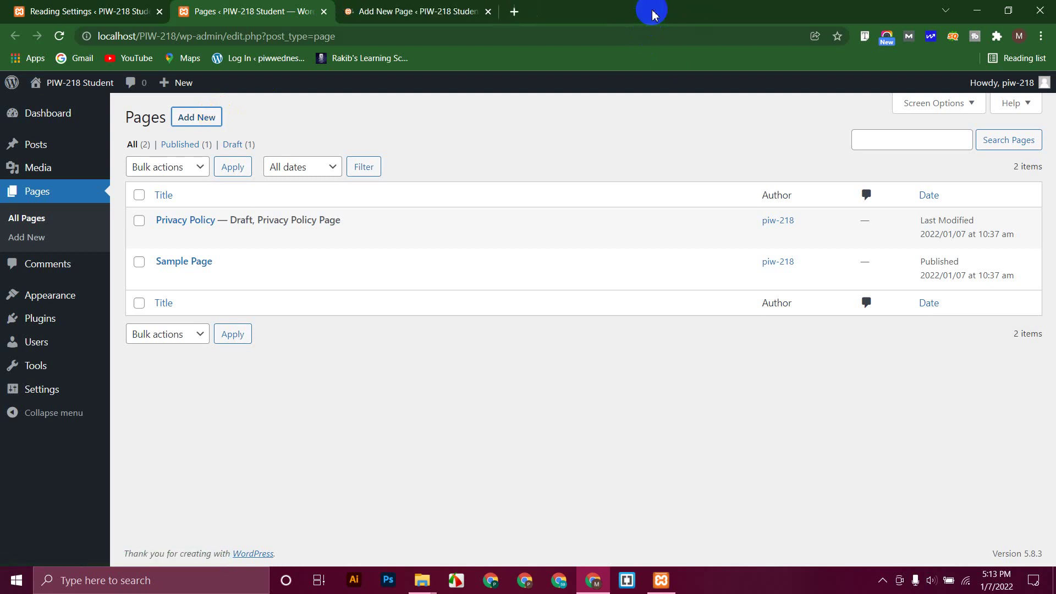
left_click(423, 14)
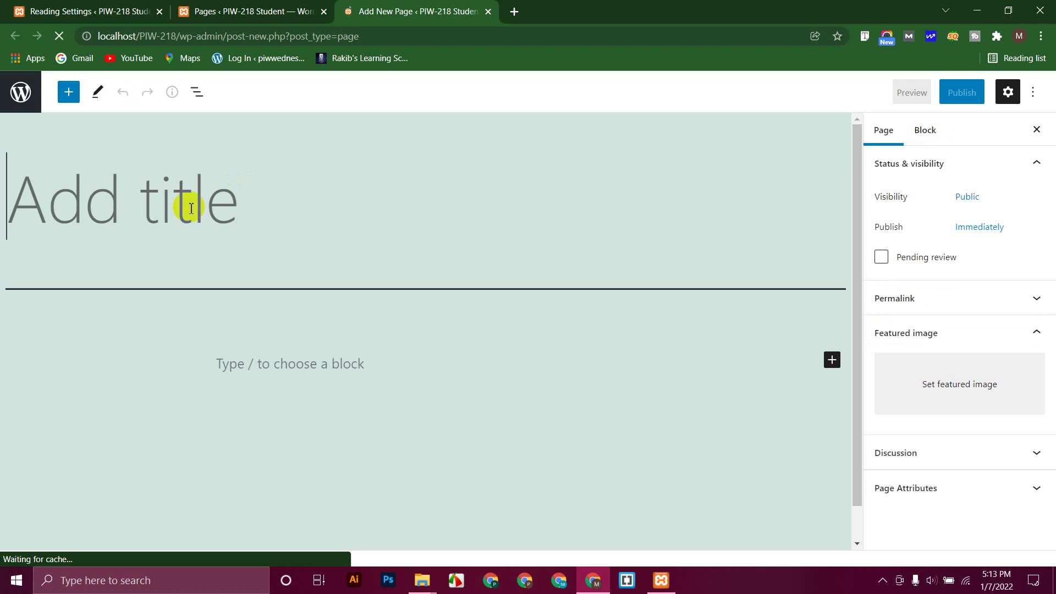
type("Cont")
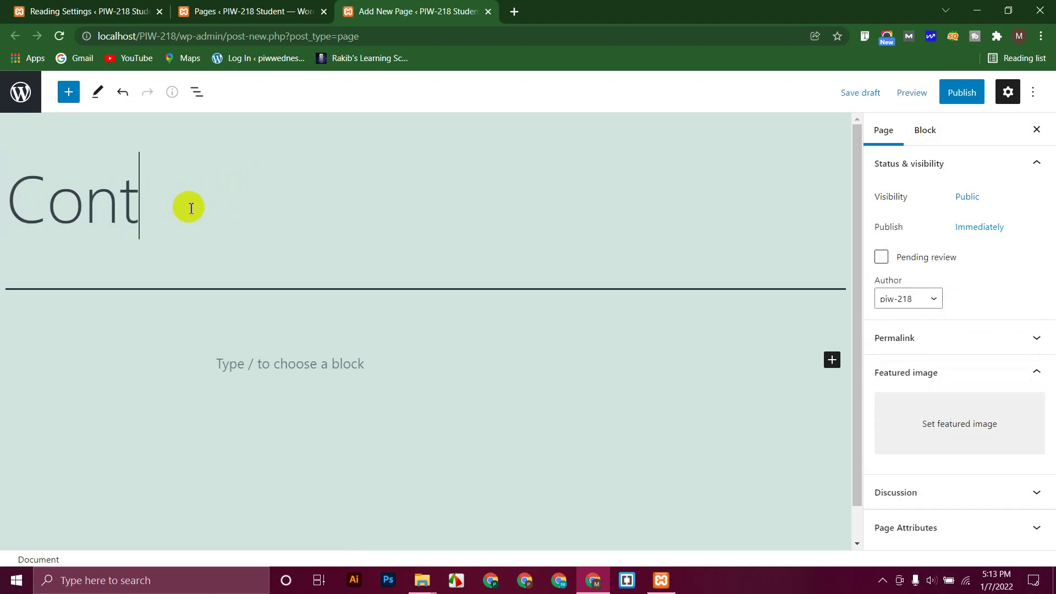
type("act")
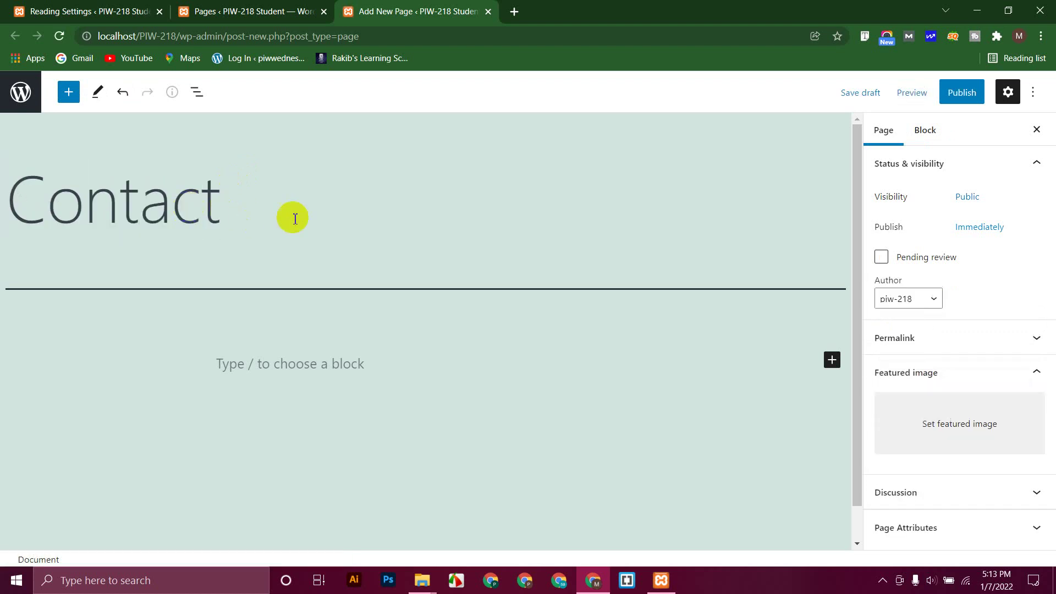
left_click(967, 97)
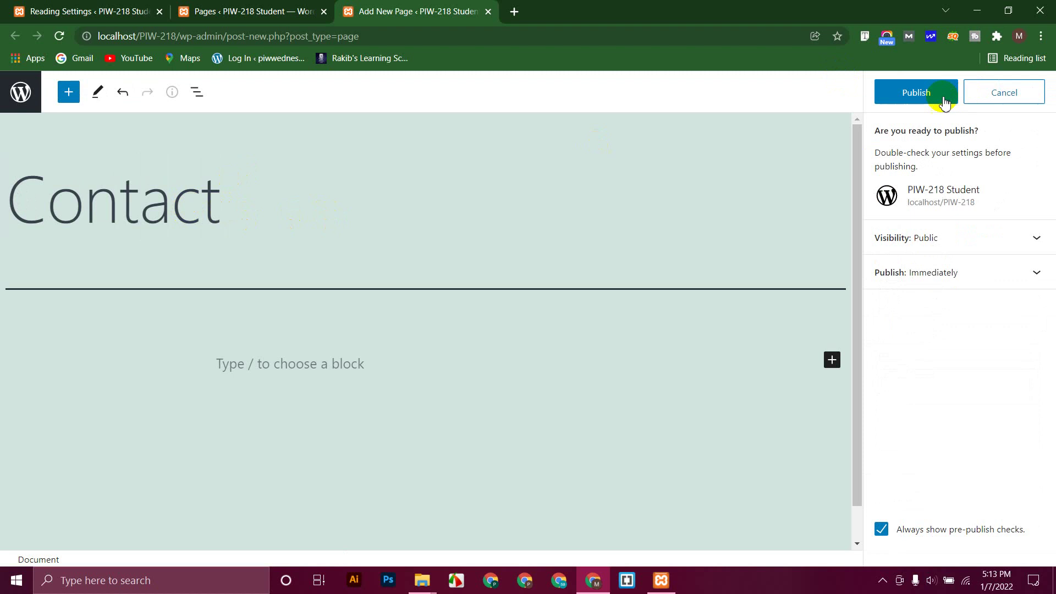
left_click(902, 94)
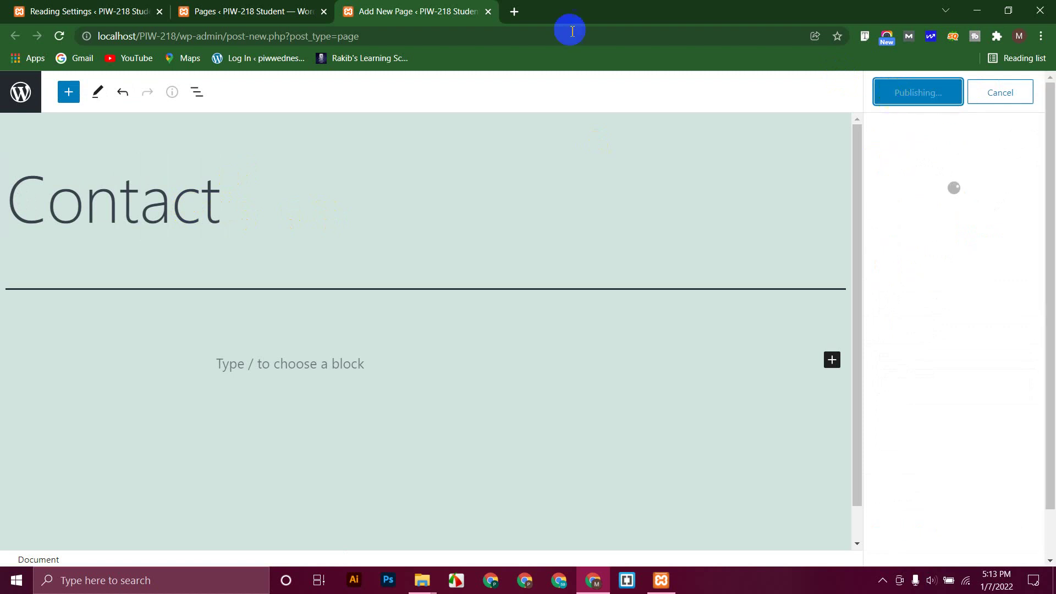
left_click(271, 10)
left_click(59, 37)
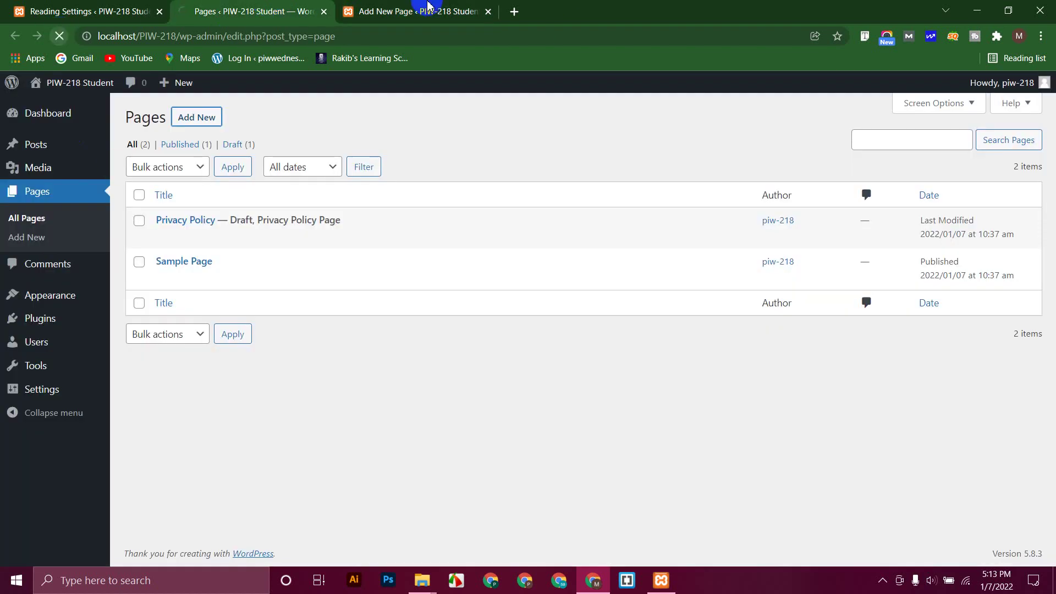
Step: Reload Reading Settings so the new pages are listed, and select 'A static page'
left_click(488, 12)
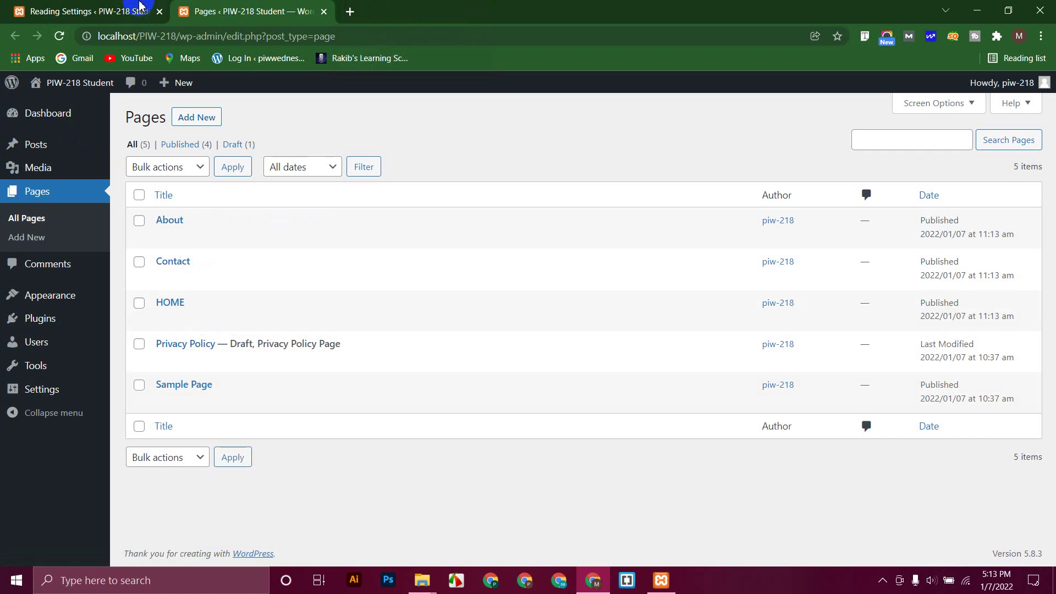
left_click(95, 11)
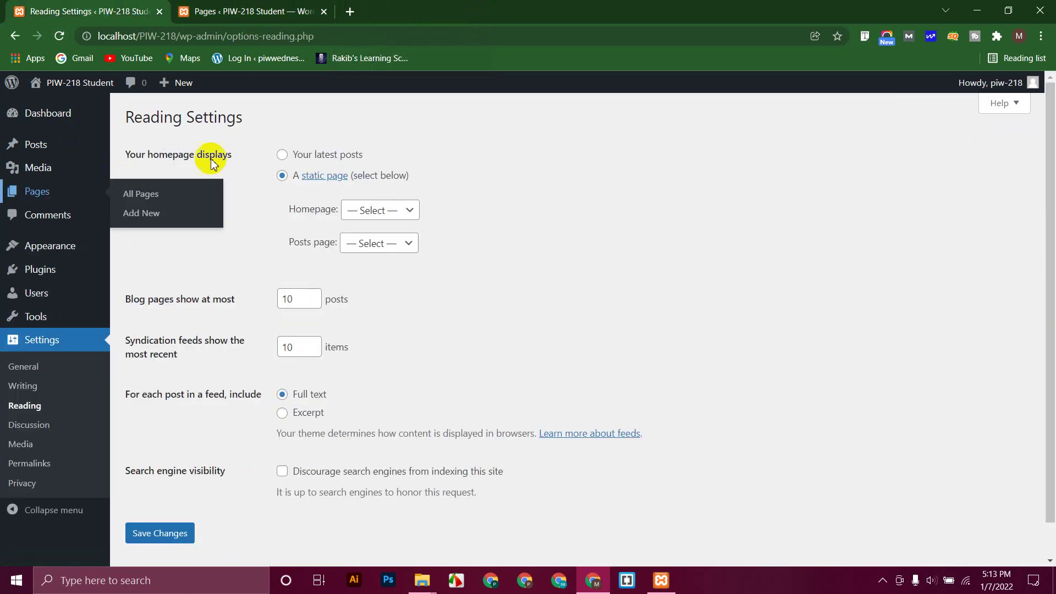
left_click(377, 208)
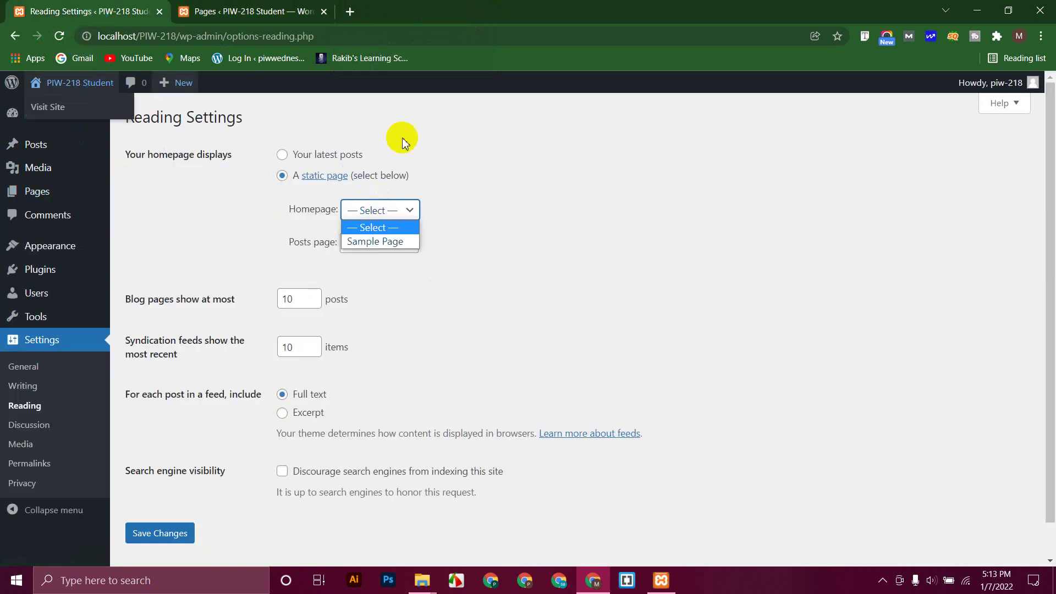
left_click(369, 212)
left_click(368, 213)
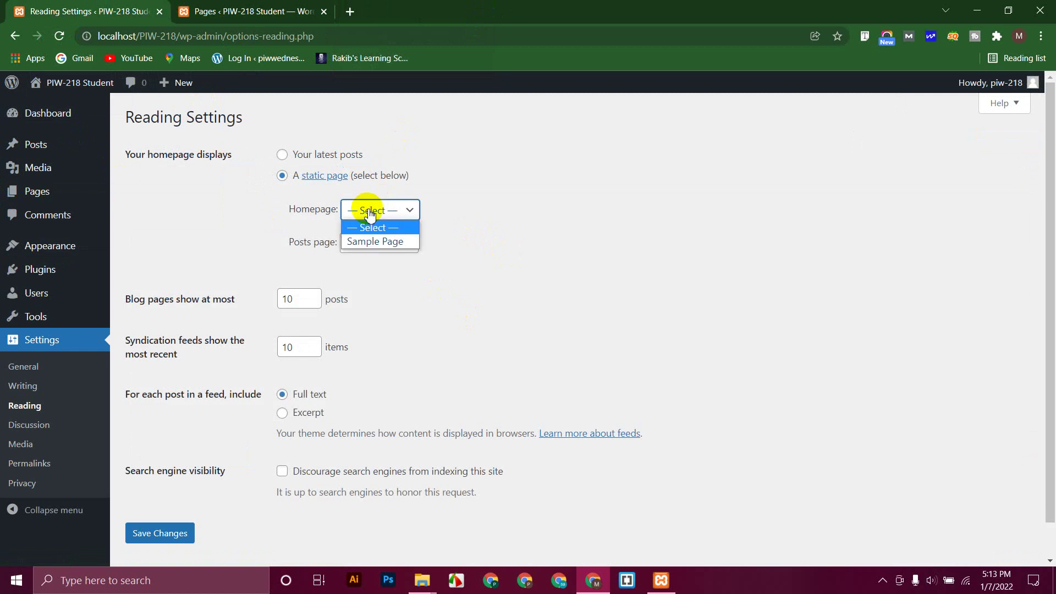
left_click(61, 36)
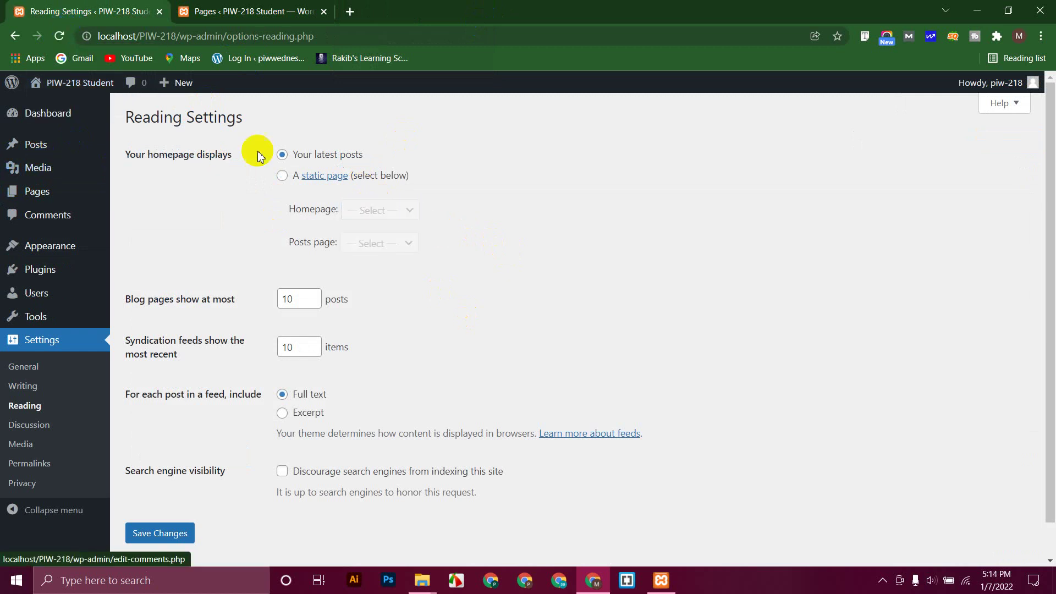
left_click(289, 176)
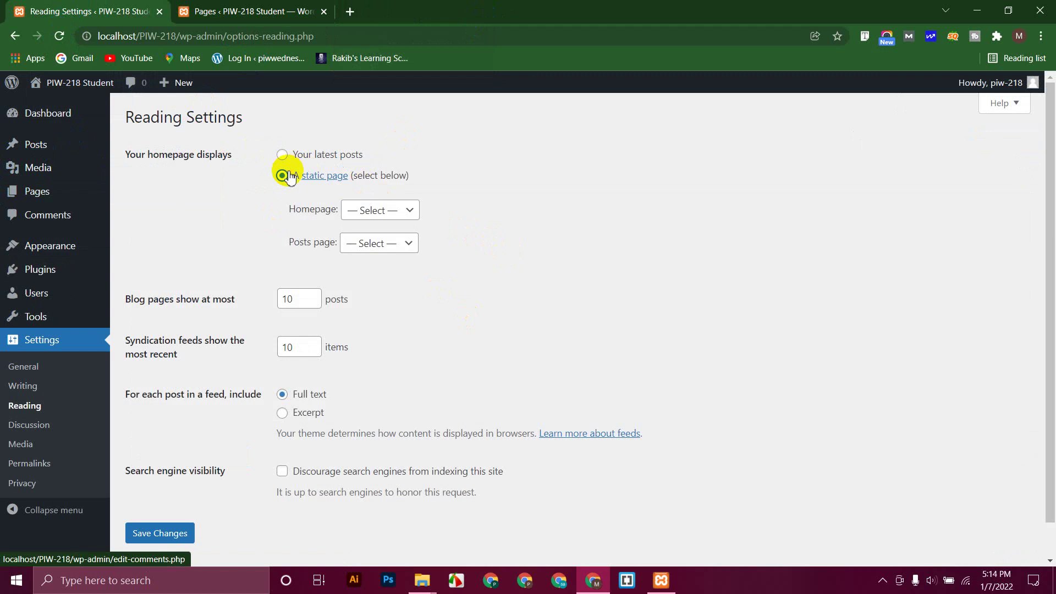
left_click(408, 213)
Step: Choose HOME as the homepage and About as the posts page, then save
left_click(384, 266)
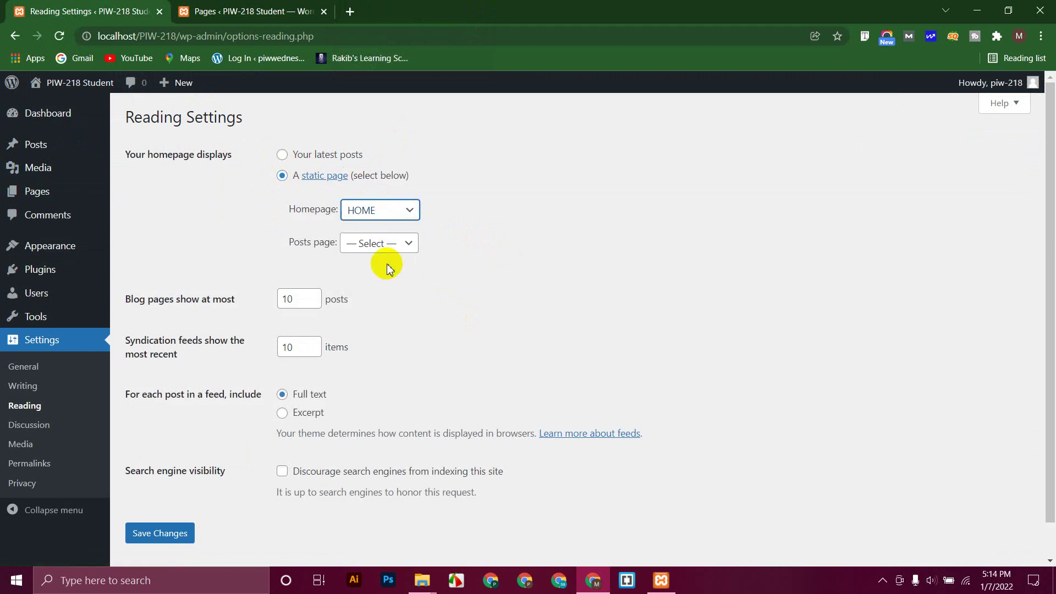
left_click(386, 248)
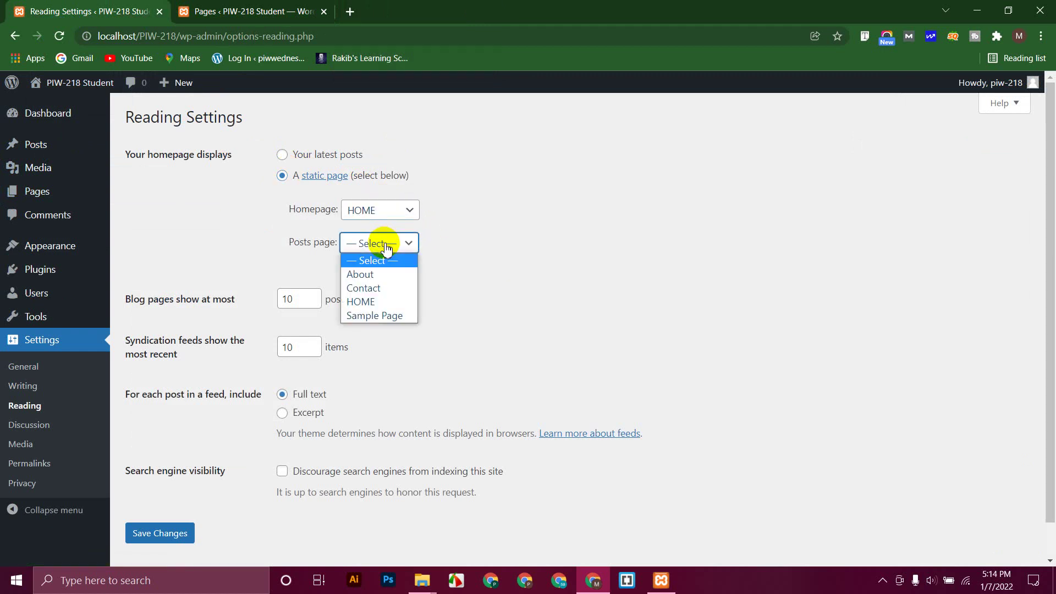
left_click(379, 278)
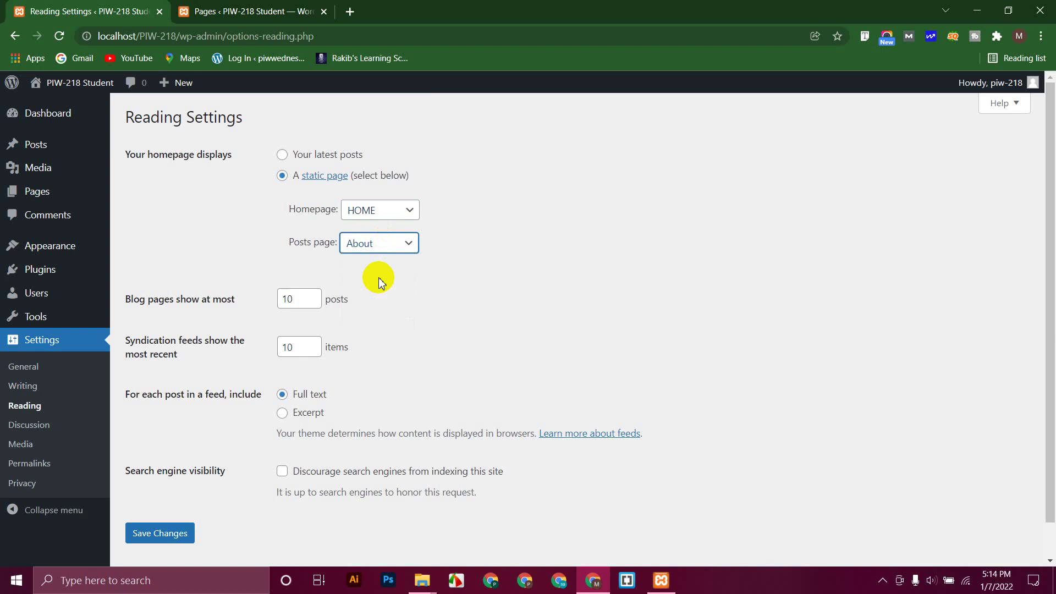
left_click(170, 541)
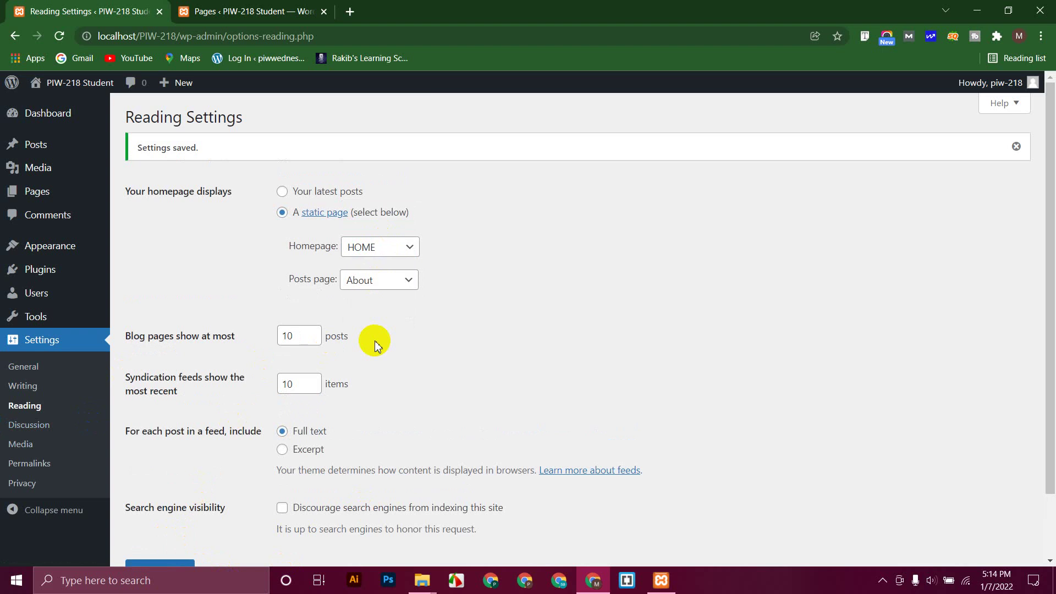
mouse_move(299, 335)
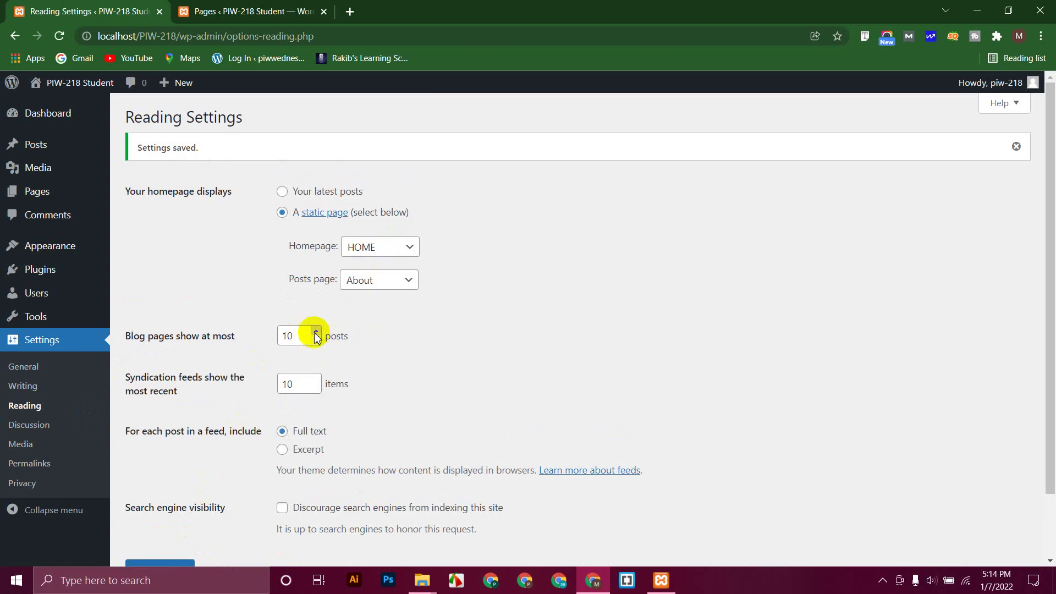
Step: Raise 'Blog pages show at most' to 20 posts and save the Reading settings
double_click(315, 332)
double_click(316, 332)
double_click(316, 332)
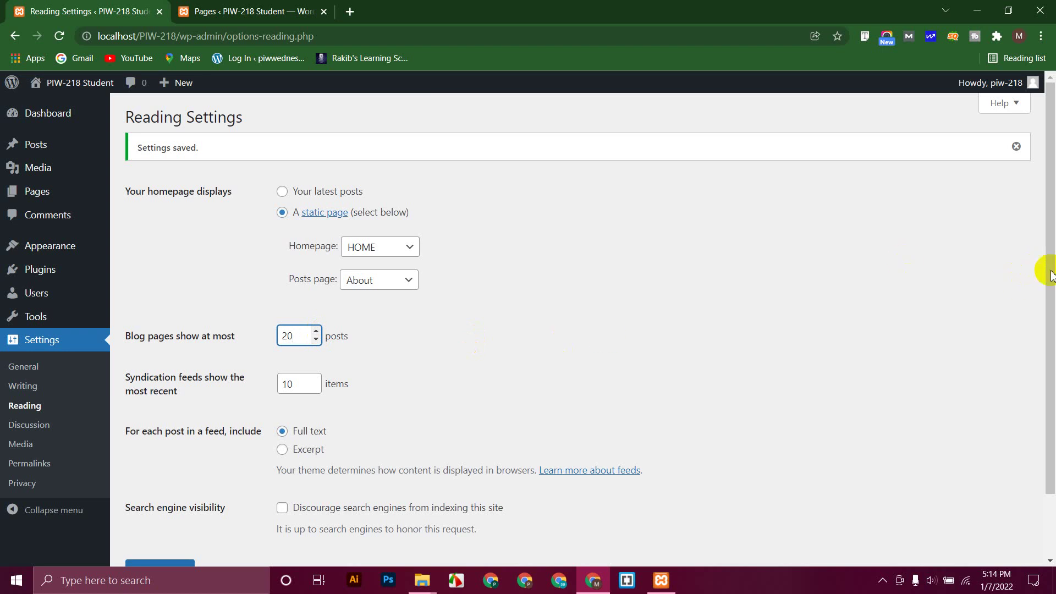
scroll(1052, 349, "down", 2)
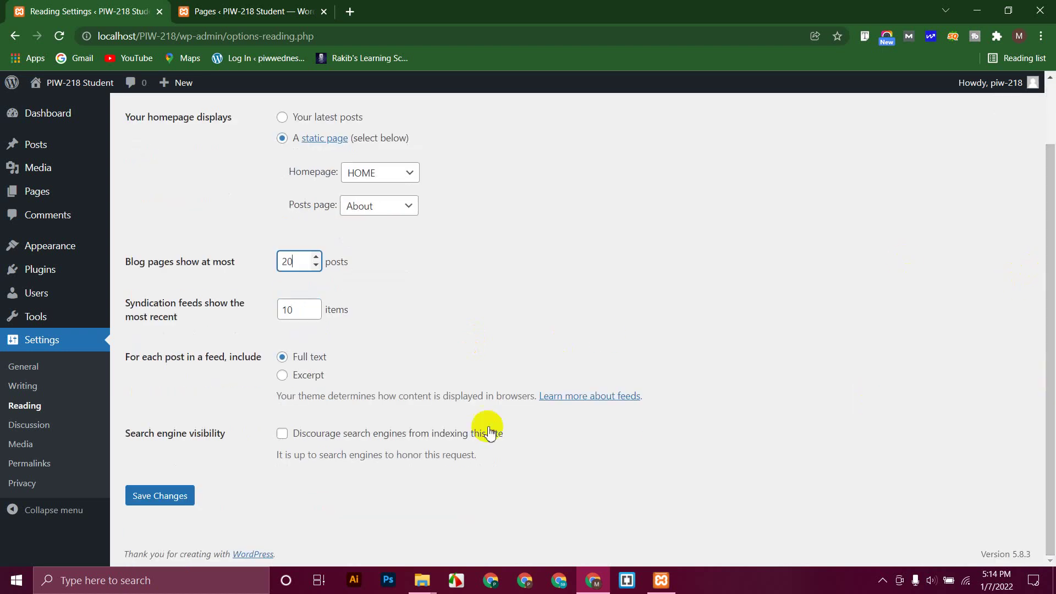
left_click(146, 497)
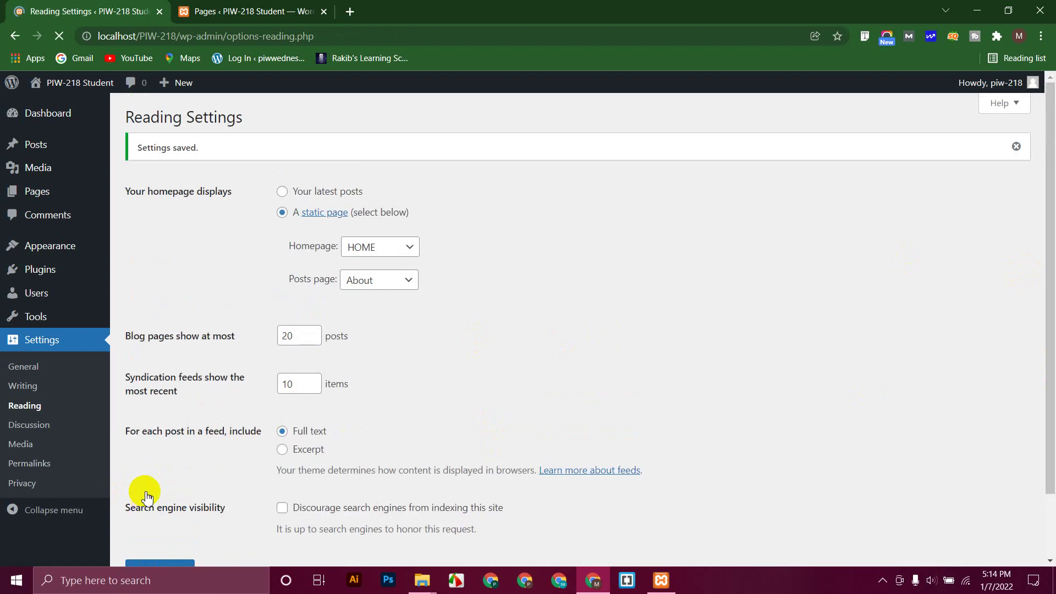
left_click(28, 447)
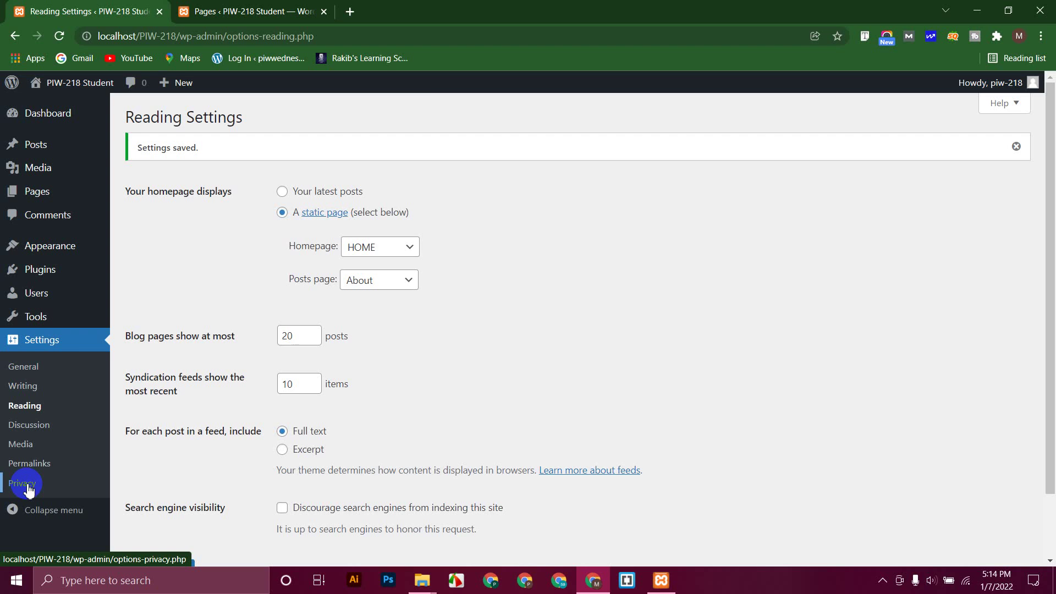
Step: Open the live site via Visit Site in a new tab, then return to the admin tab
left_click(226, 6)
left_click(119, 8)
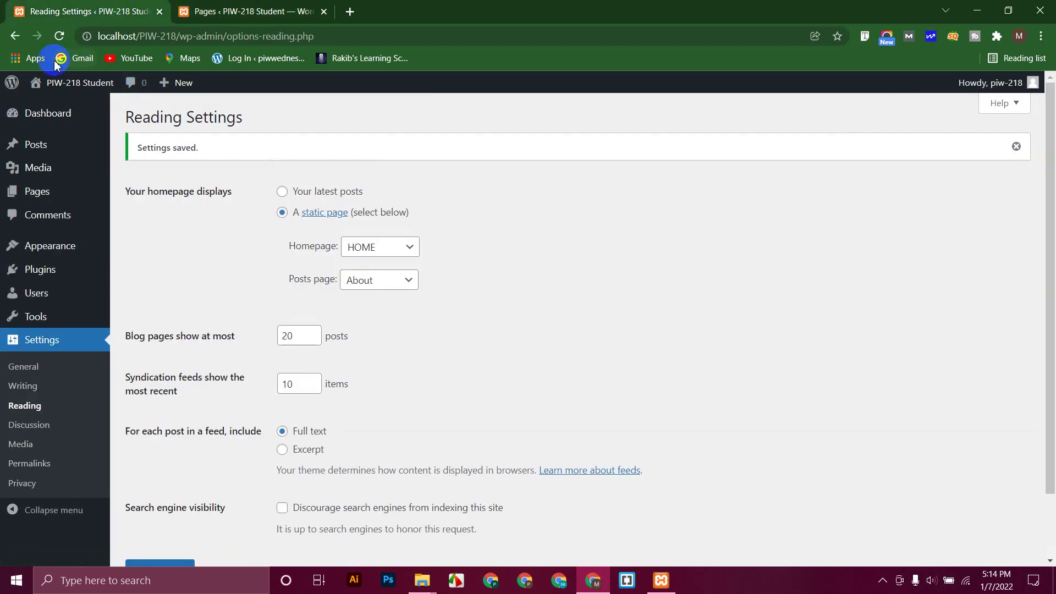
middle_click(59, 110)
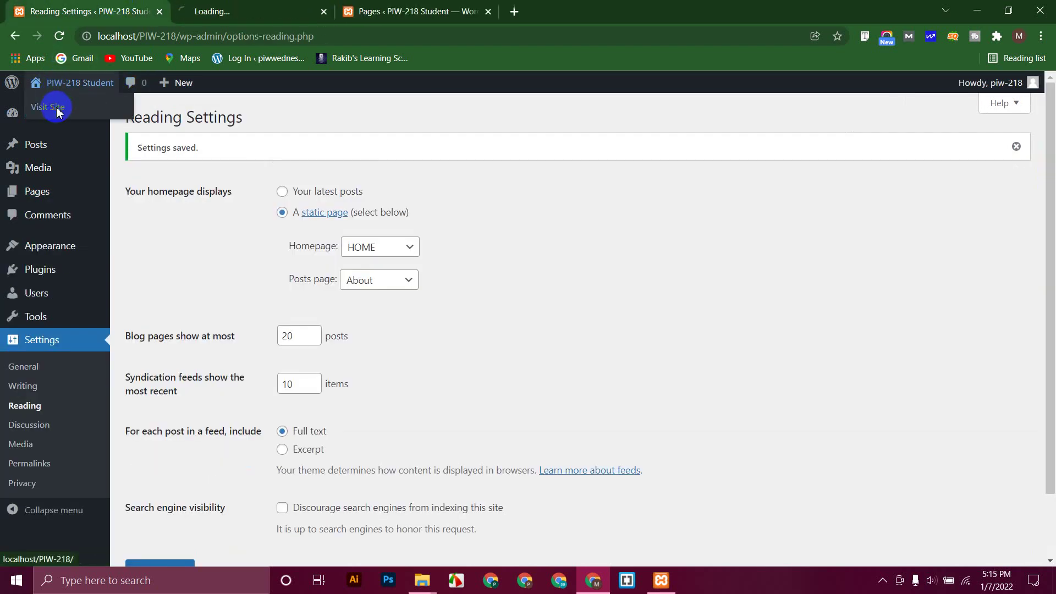
left_click(231, 11)
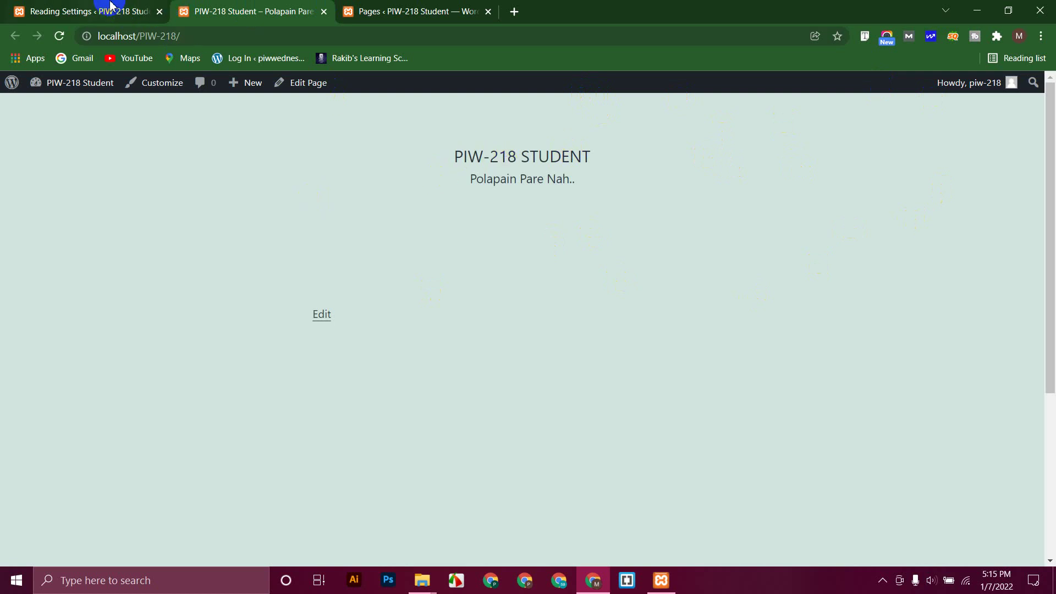
left_click(108, 10)
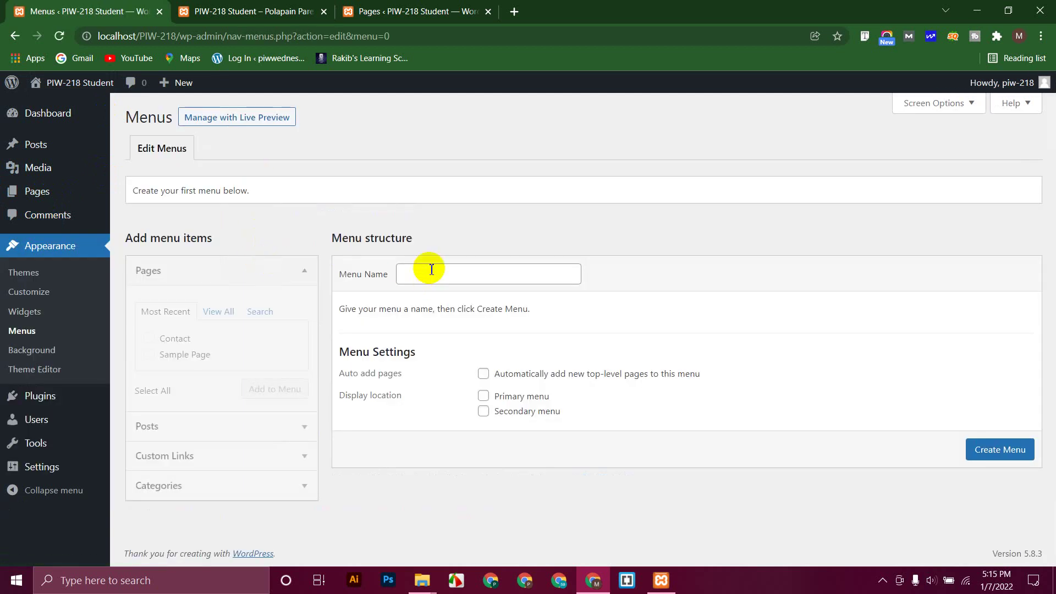
Step: Create a menu named 'Primary Menu' assigned to the Primary menu location
left_click(431, 269)
left_click(435, 330)
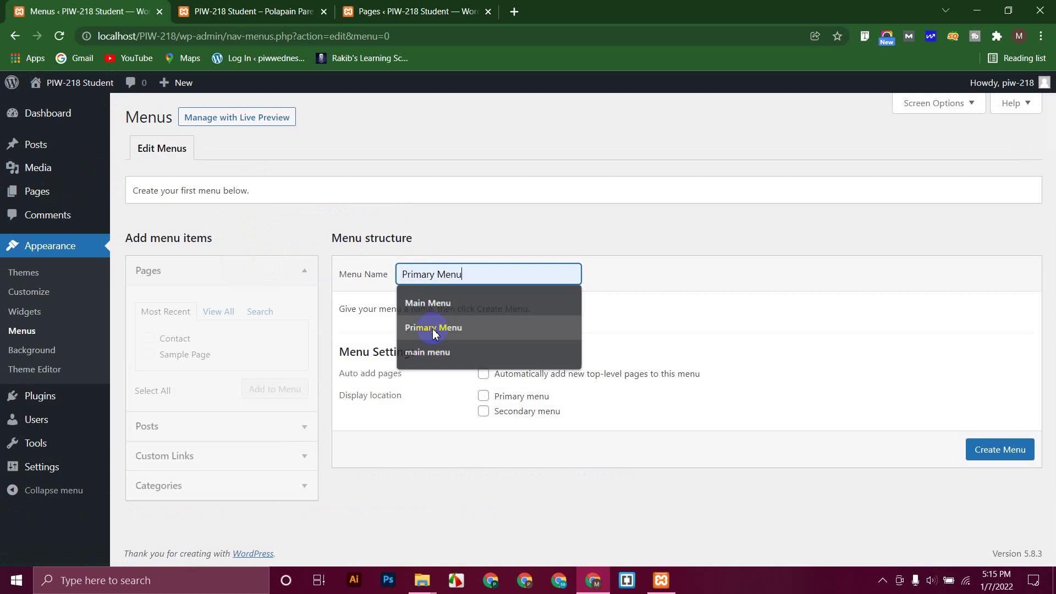
left_click(484, 396)
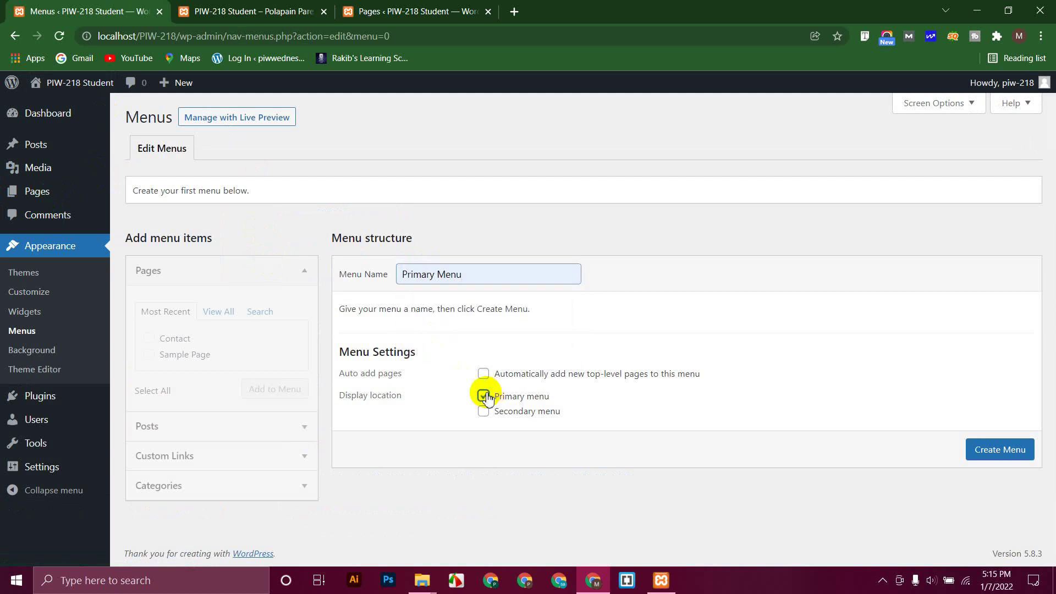
left_click(1008, 449)
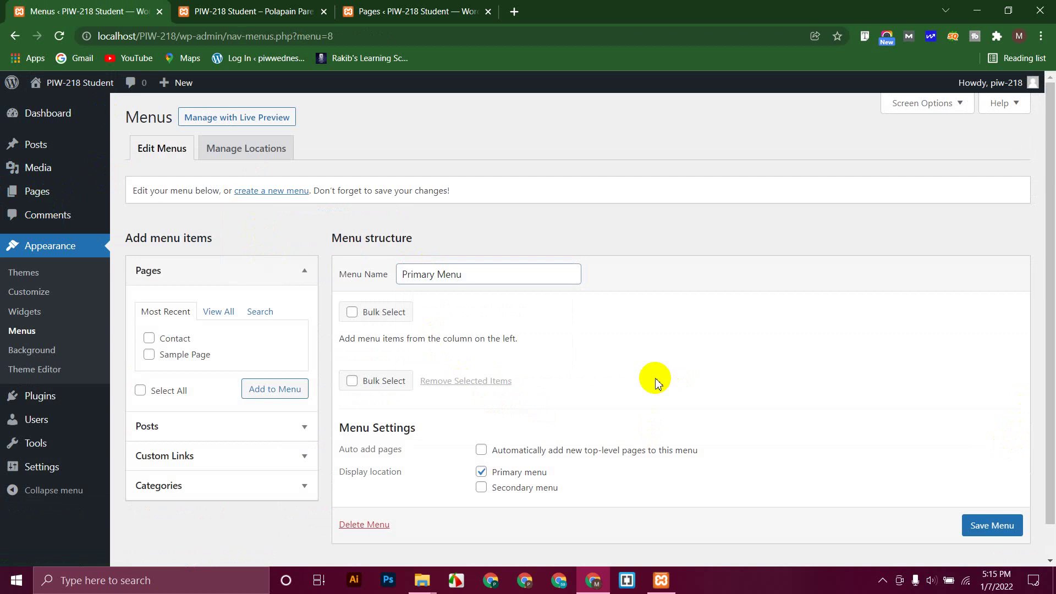
Step: Add the HOME, Contact and About pages to the menu and save it
left_click(214, 311)
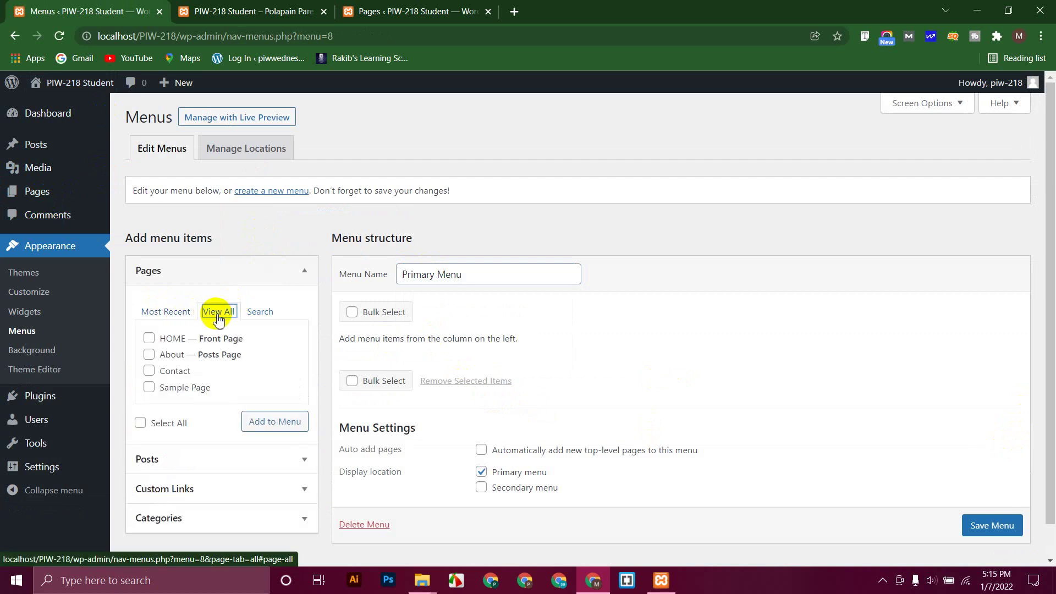
left_click(149, 338)
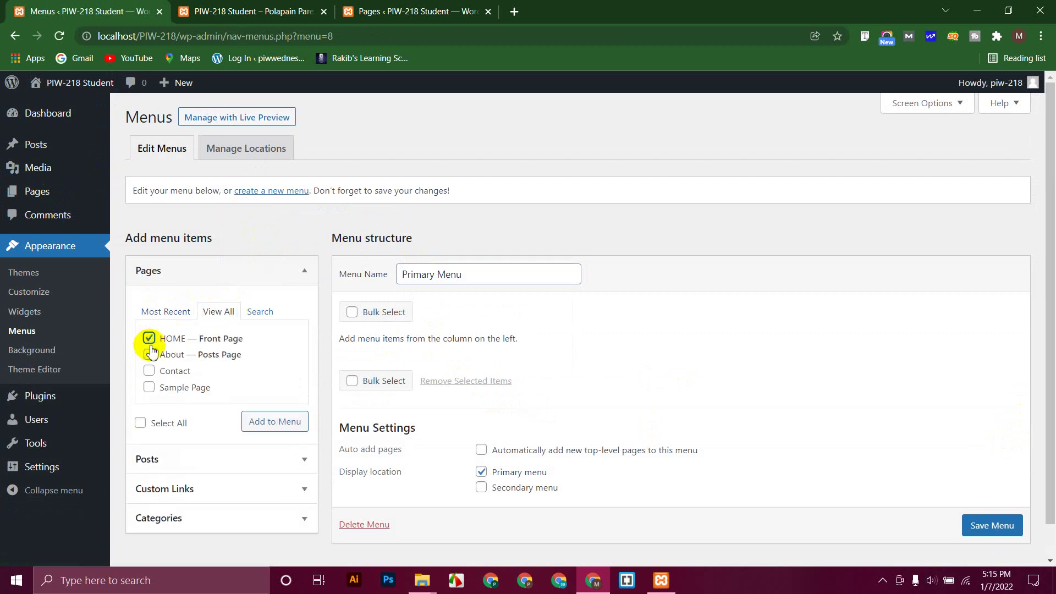
left_click(151, 364)
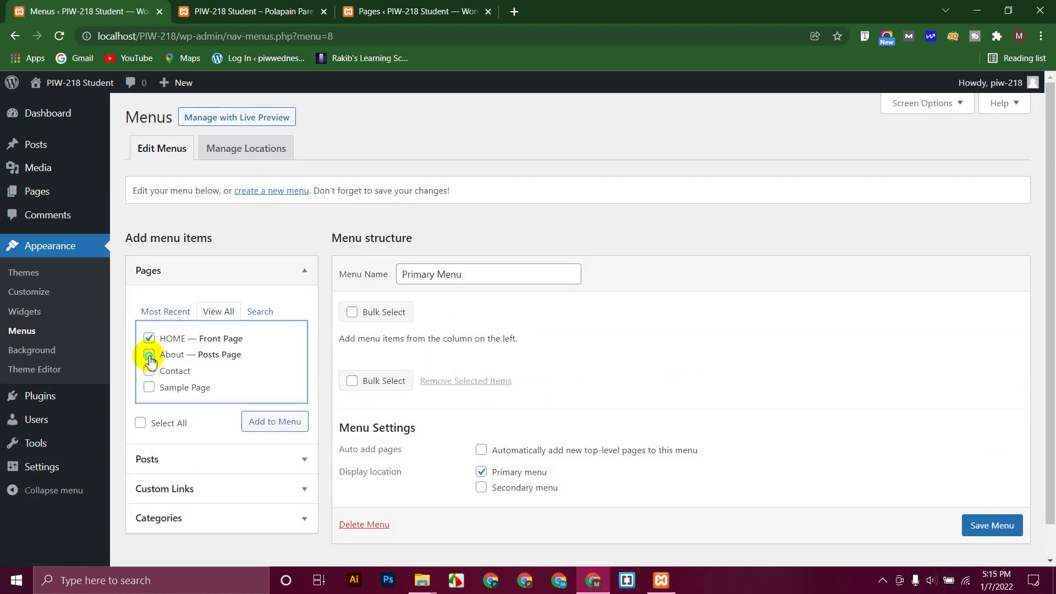
right_click(150, 361)
left_click(148, 370)
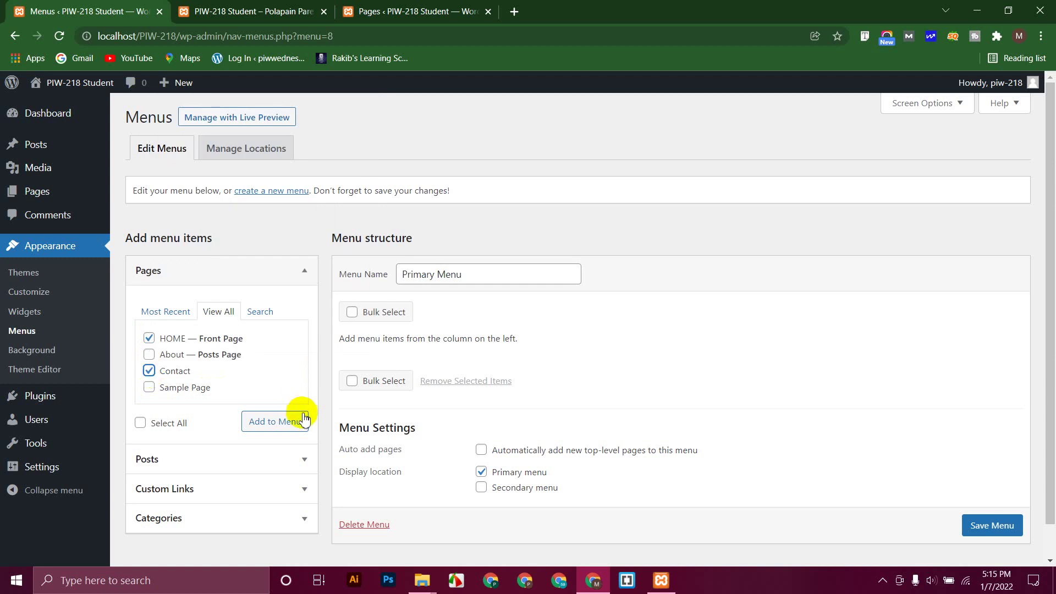
left_click(279, 428)
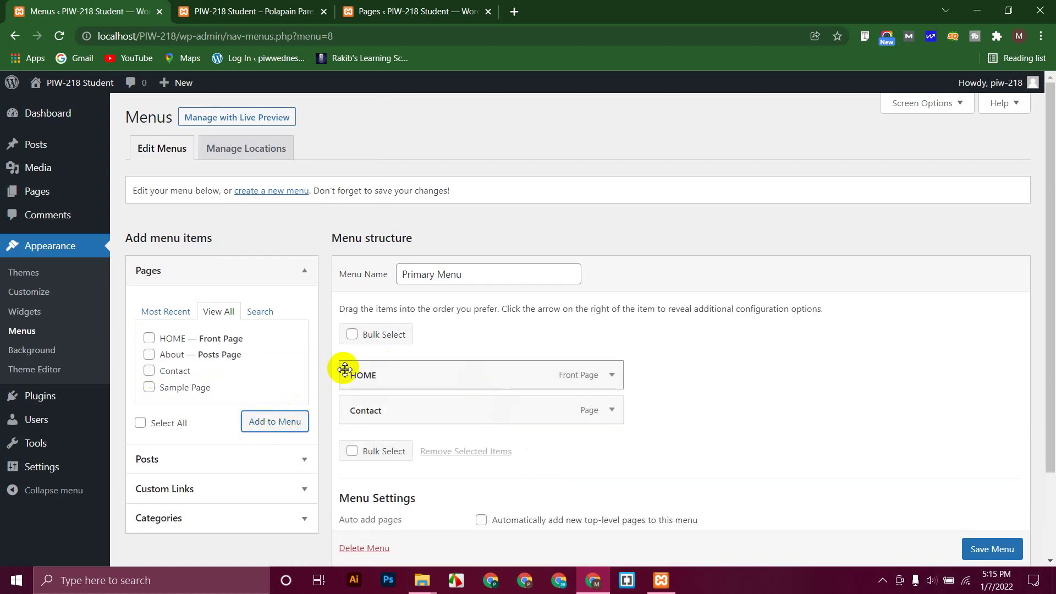
left_click(150, 354)
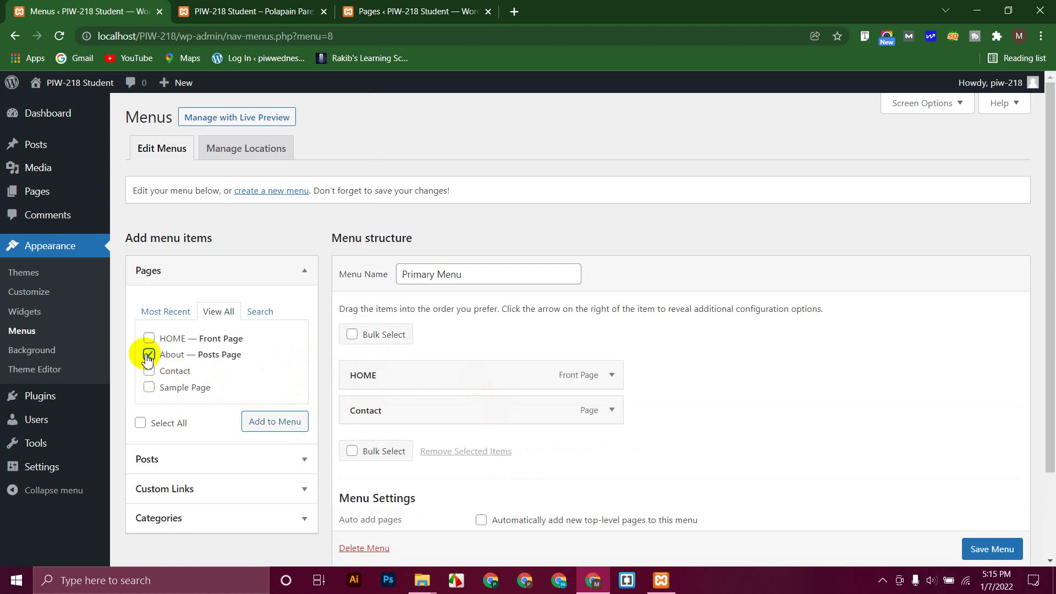
left_click(290, 427)
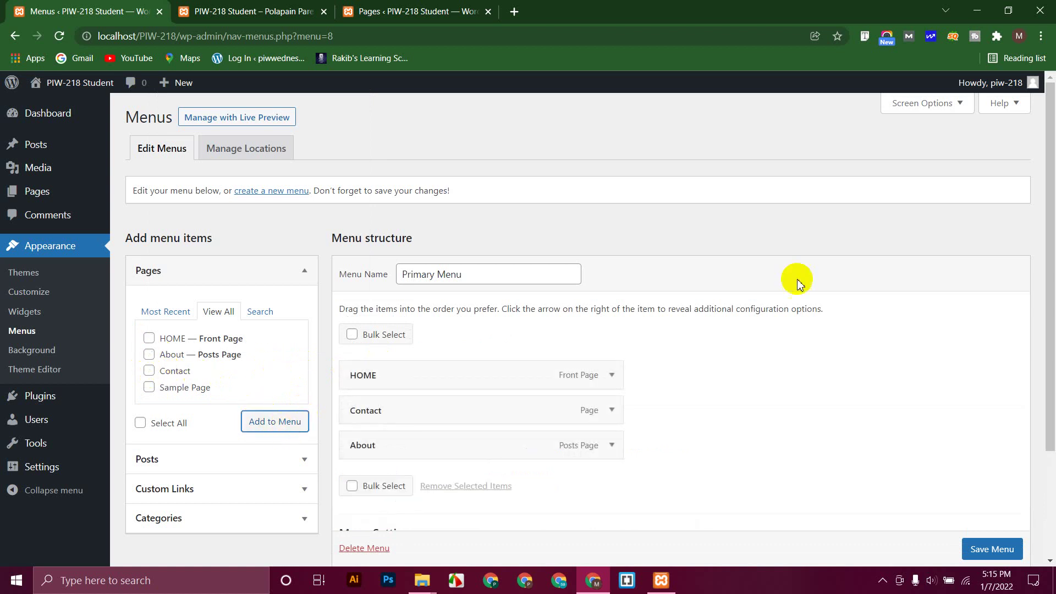
left_click(993, 549)
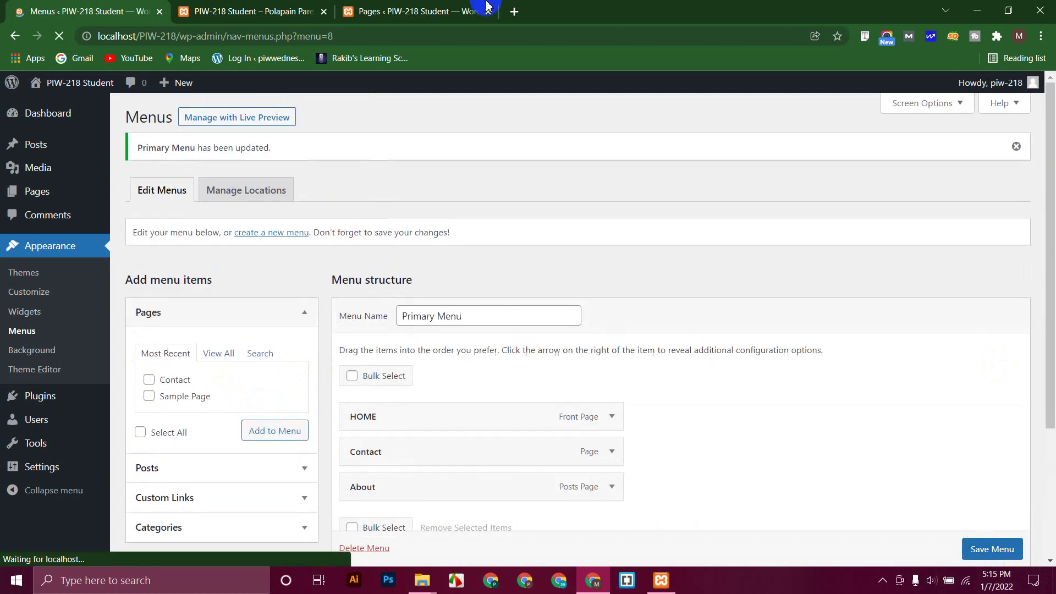
left_click(255, 11)
left_click(59, 36)
left_click(59, 35)
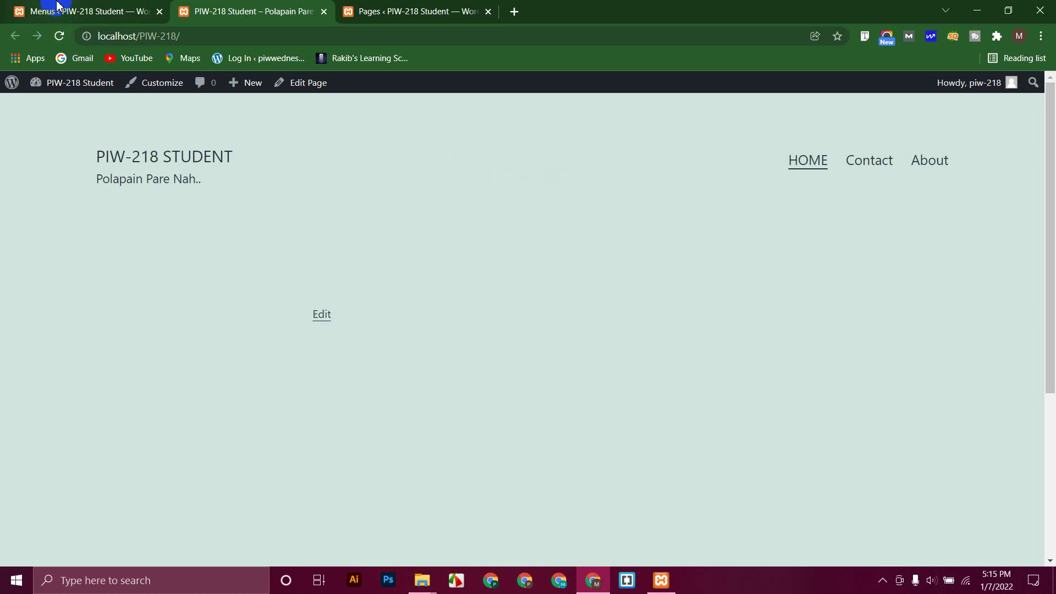
left_click(58, 6)
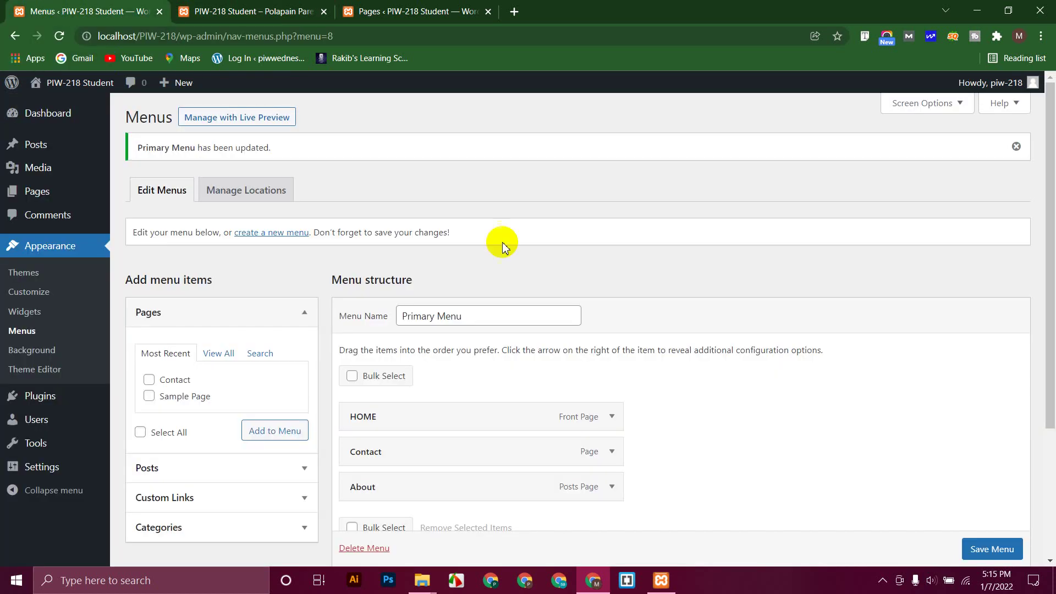
left_click_drag(1048, 204, 1048, 302)
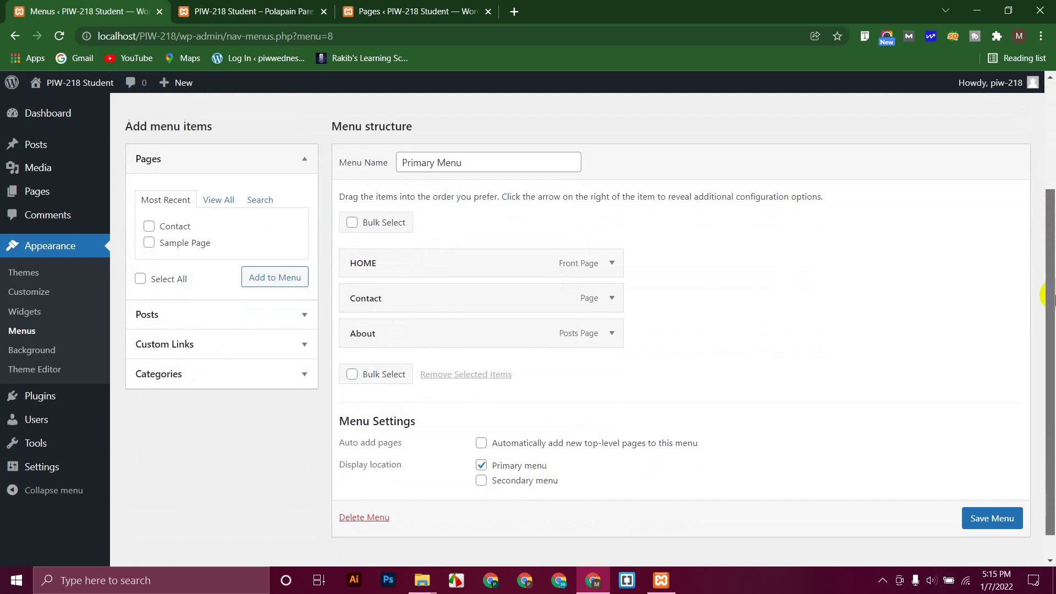
left_click(231, 11)
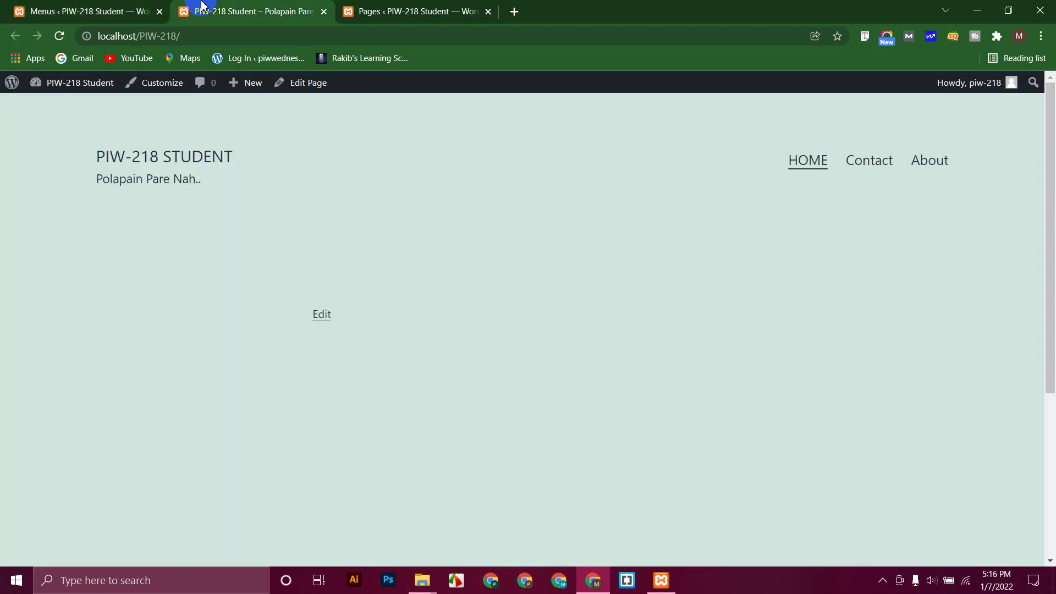
left_click(82, 11)
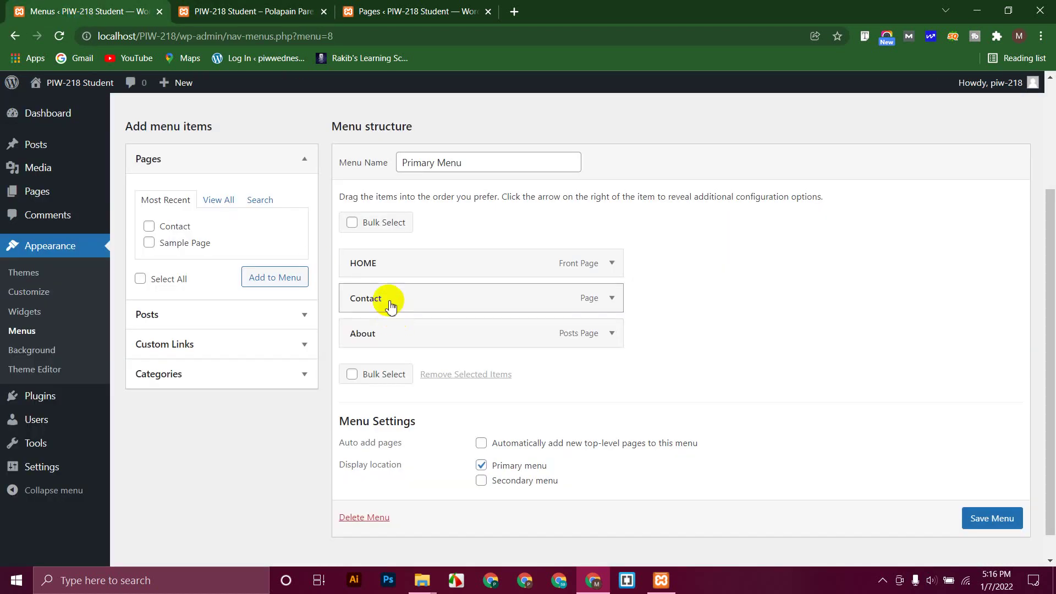
Step: Reorder the menu to Contact, About, HOME and save it
left_click_drag(390, 306, 378, 268)
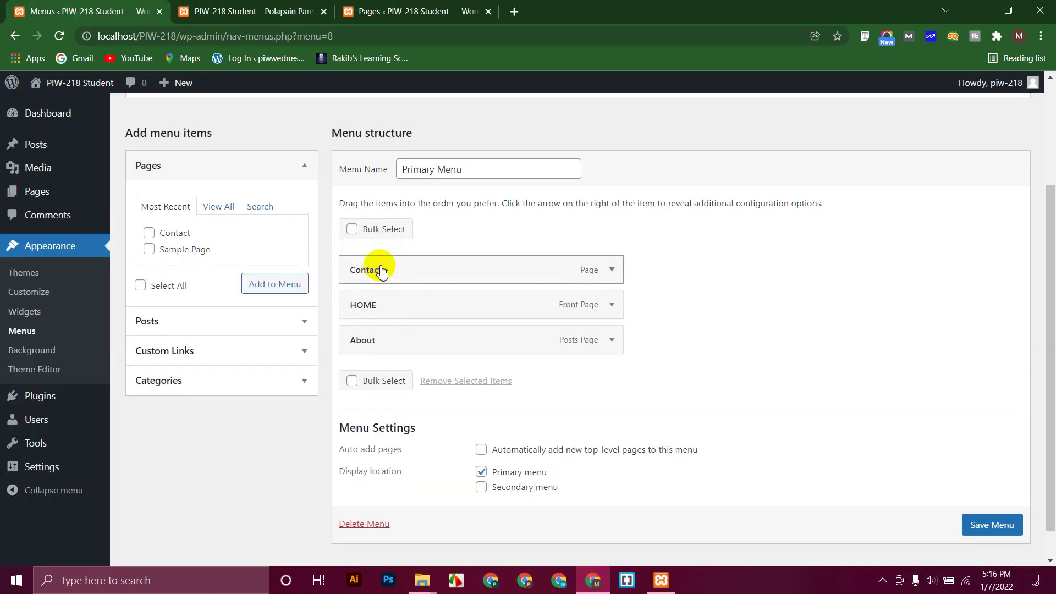
left_click_drag(380, 306, 365, 345)
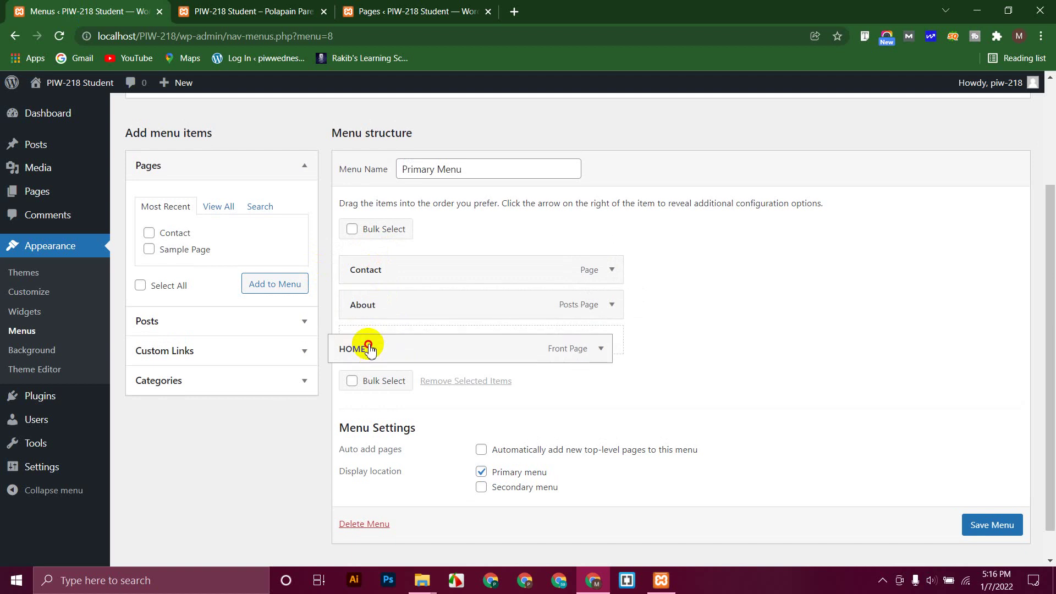
left_click(987, 525)
left_click(987, 527)
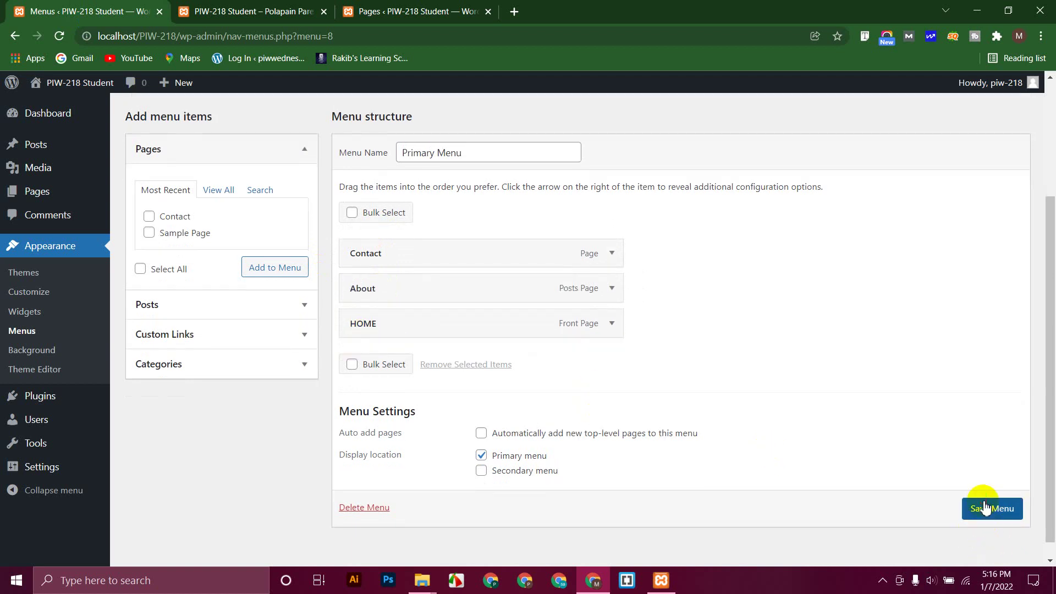
Step: Check the new menu order on the front page, then return to the menu editor
left_click(253, 10)
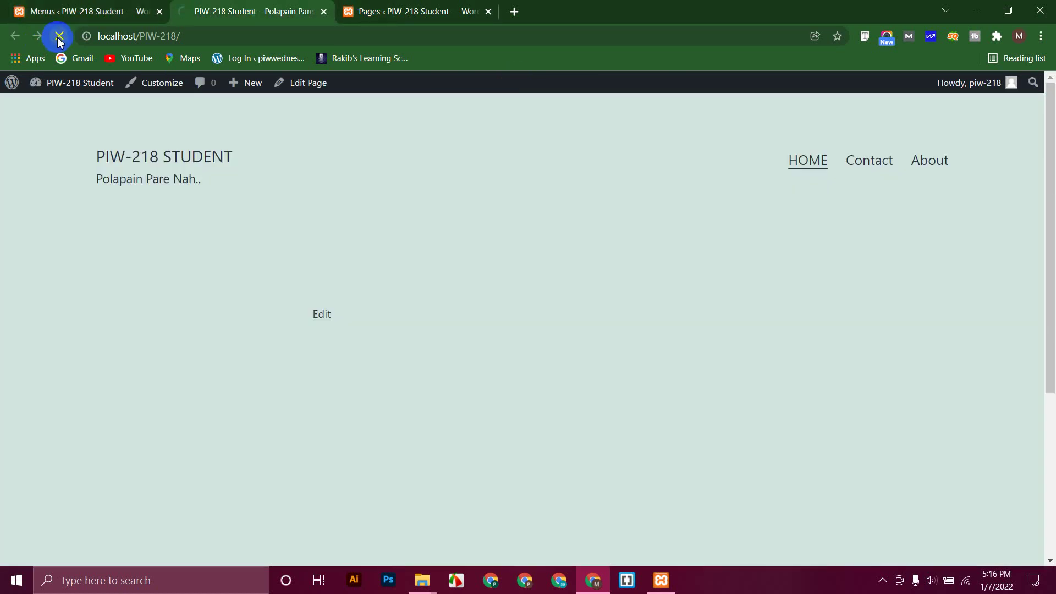
left_click(134, 15)
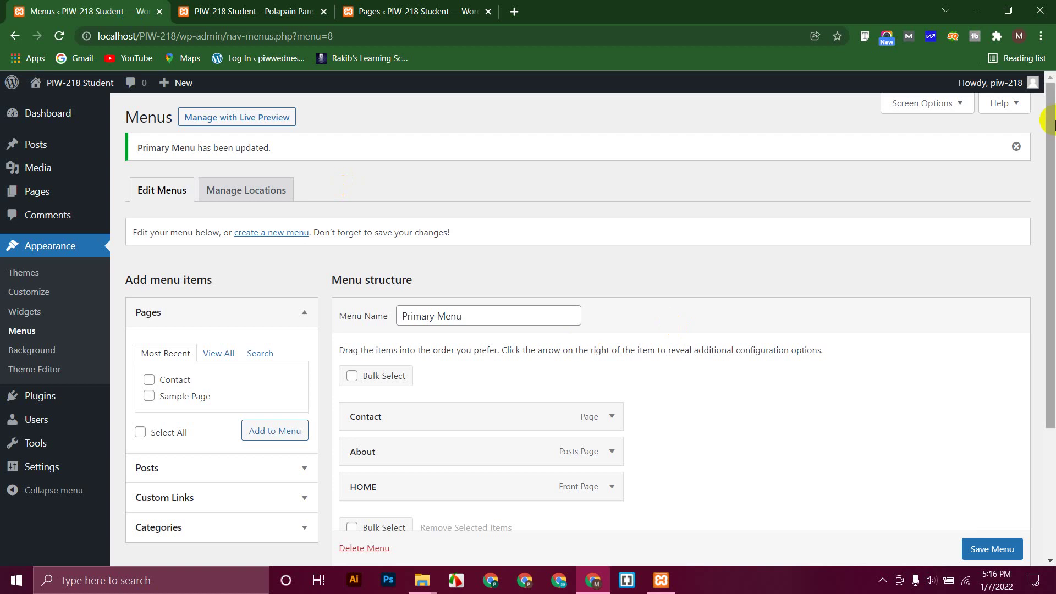
left_click_drag(1051, 160, 1051, 268)
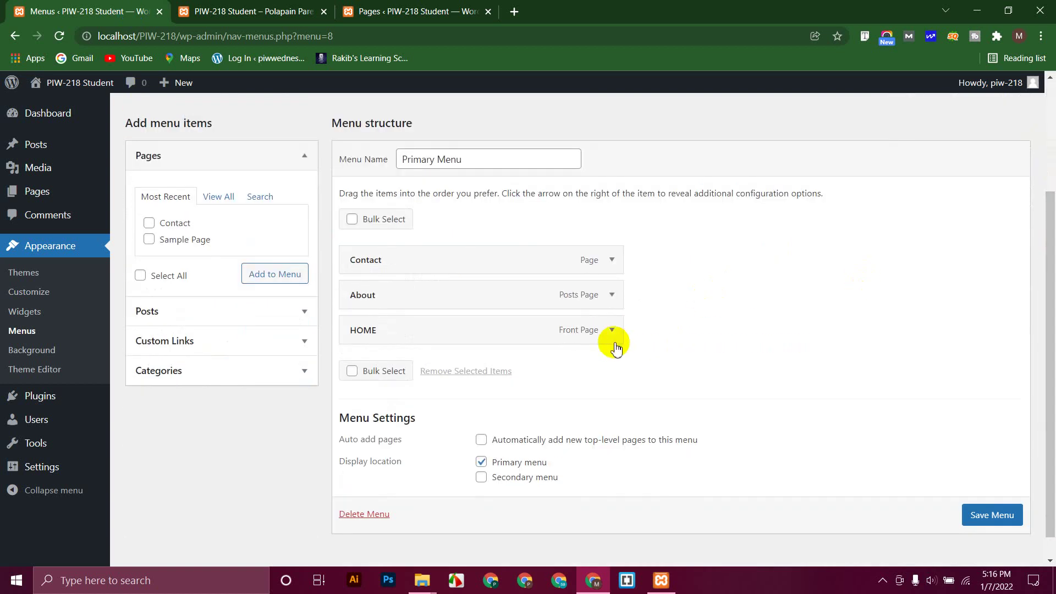
Step: Replace the HOME menu item's navigation label, save the menu, and view the front page
left_click(609, 333)
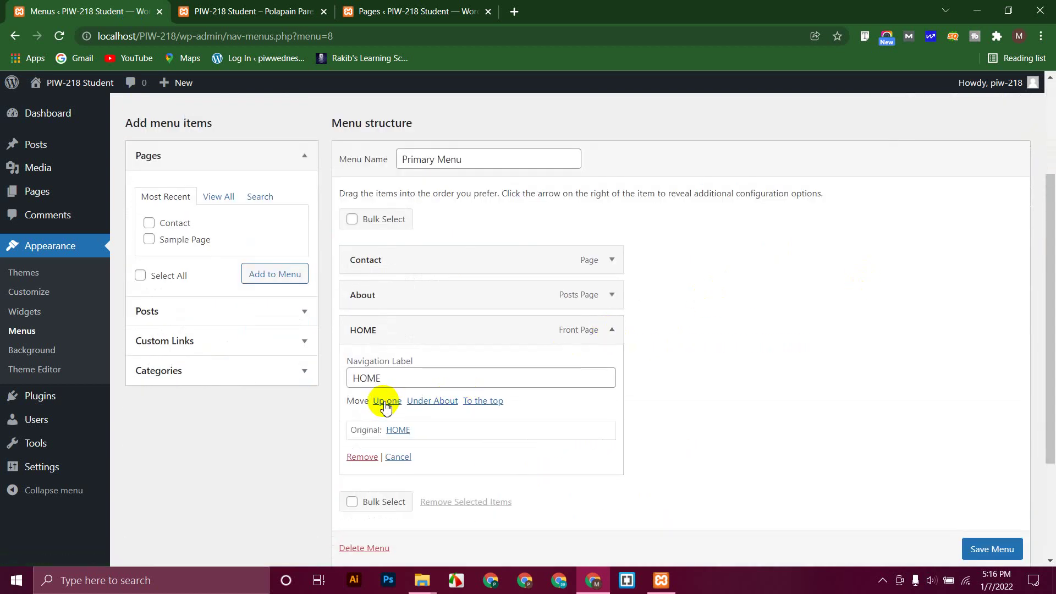
left_click(394, 378)
key("ctrl+a")
key("BackSpace")
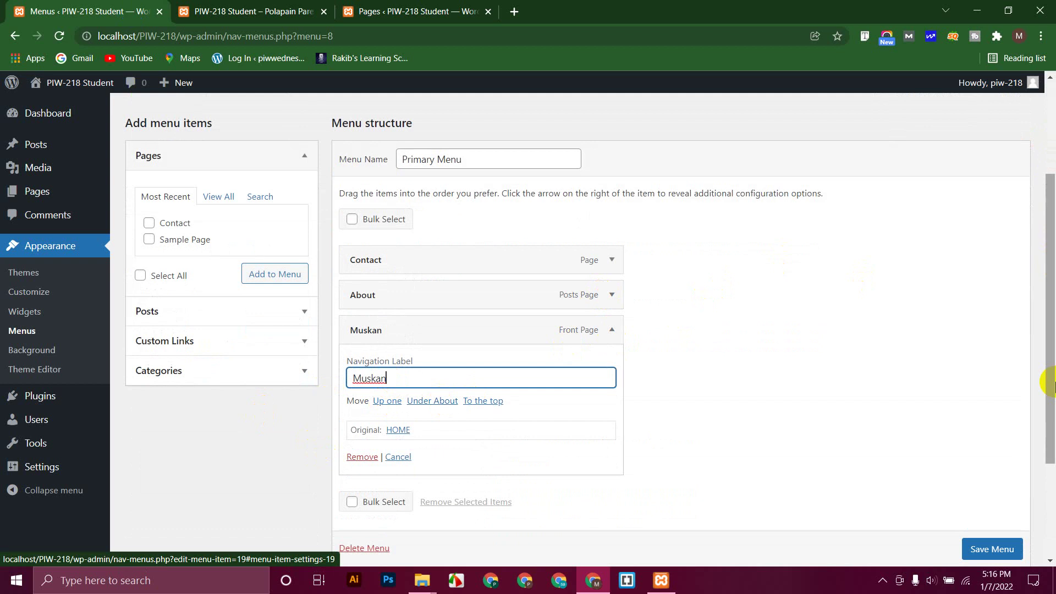
left_click(994, 549)
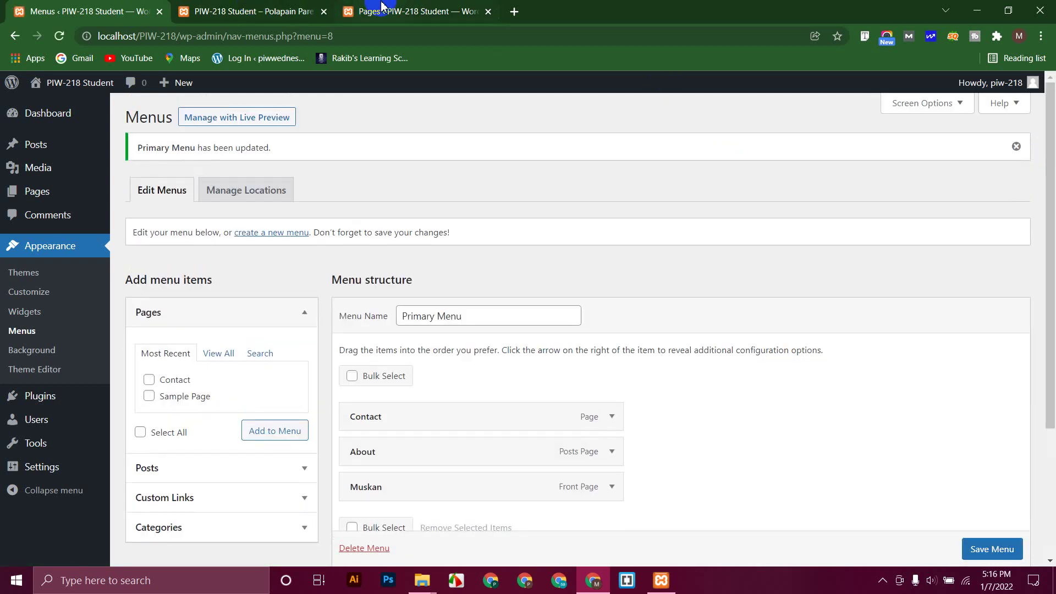
left_click(382, 7)
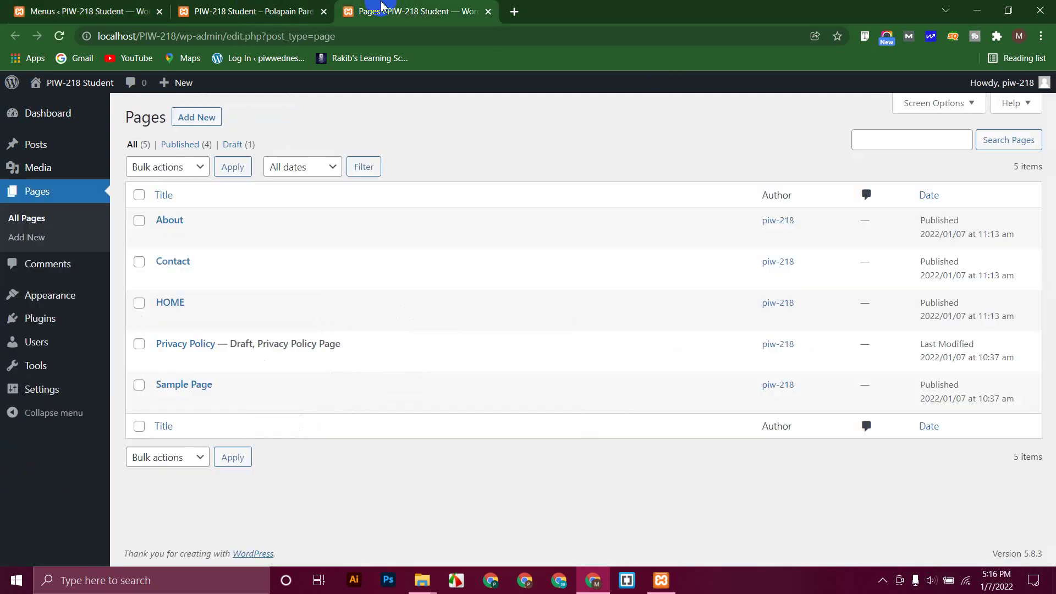
left_click(248, 11)
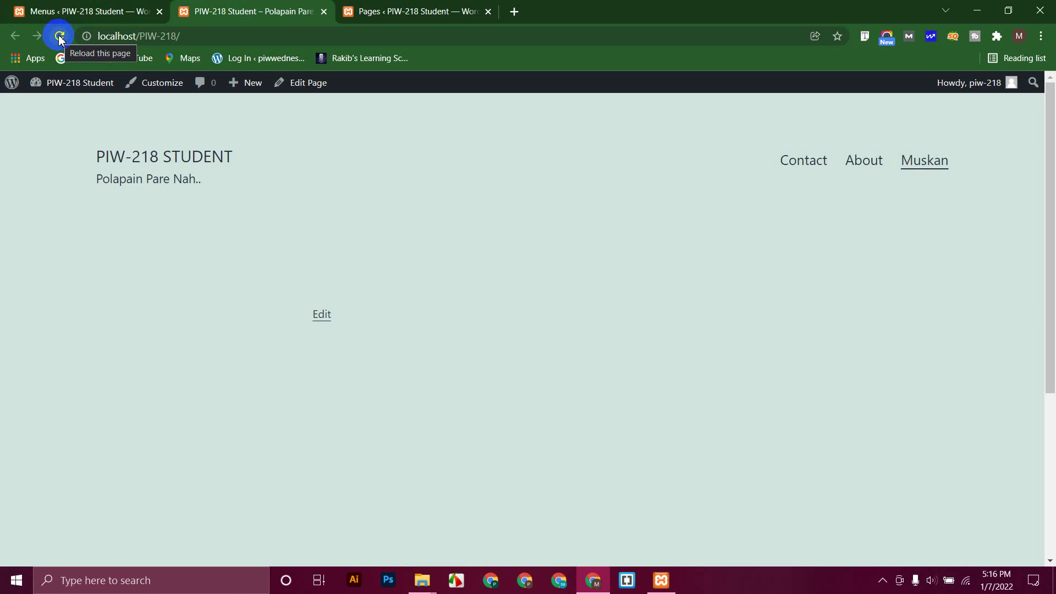
Step: Recheck the front page header for the renamed menu item, then return to the menu editor
left_click(58, 10)
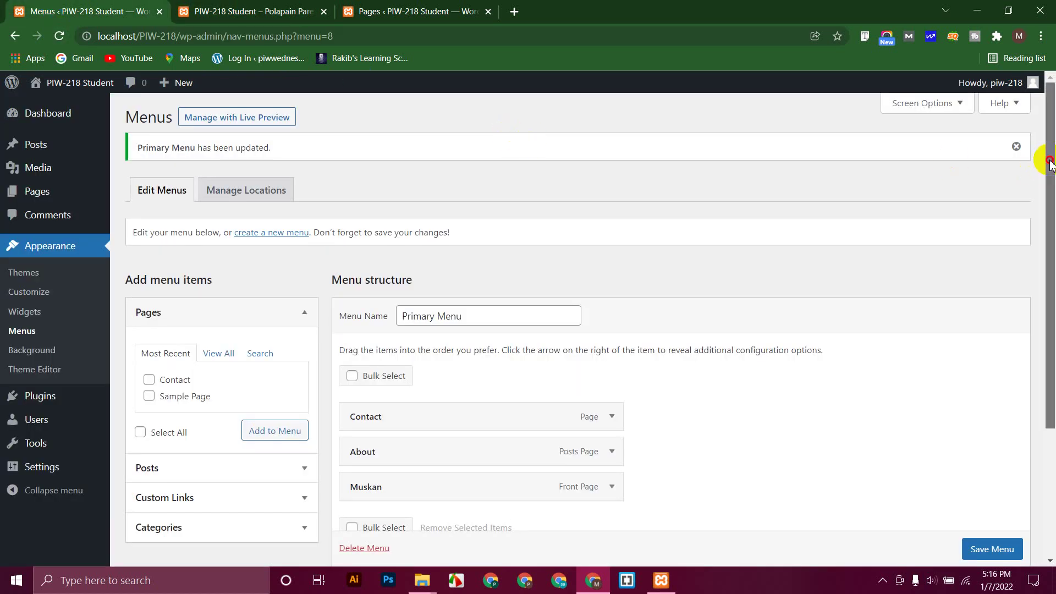
left_click_drag(1047, 165, 1048, 314)
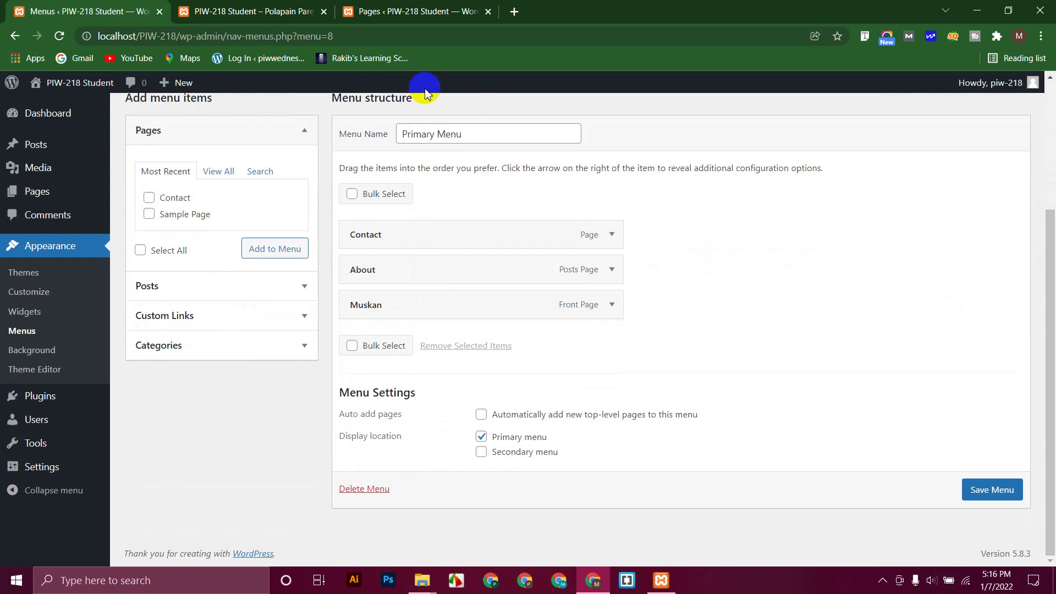
left_click(269, 11)
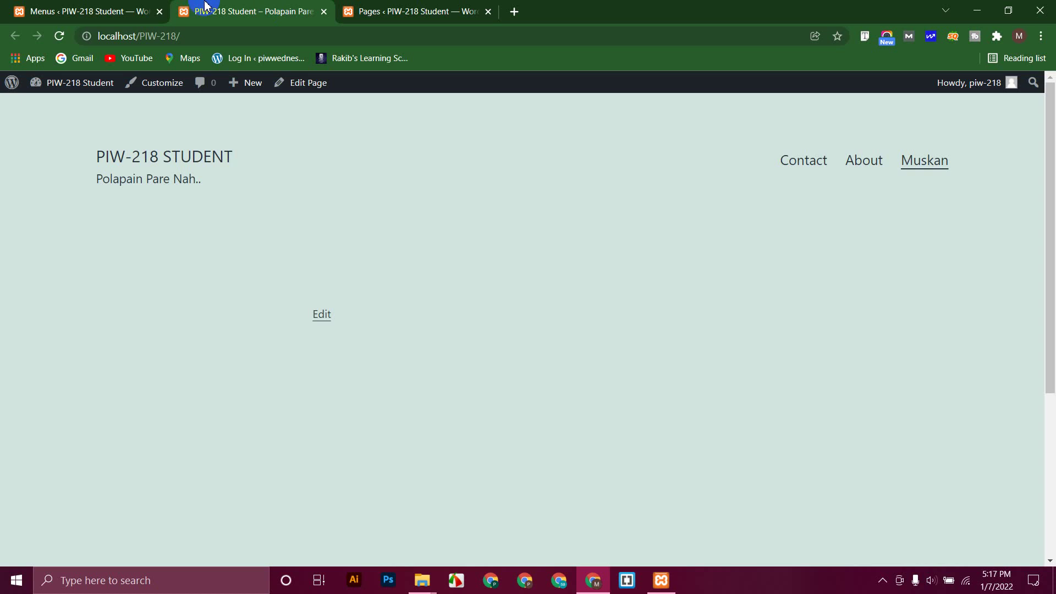
left_click(55, 11)
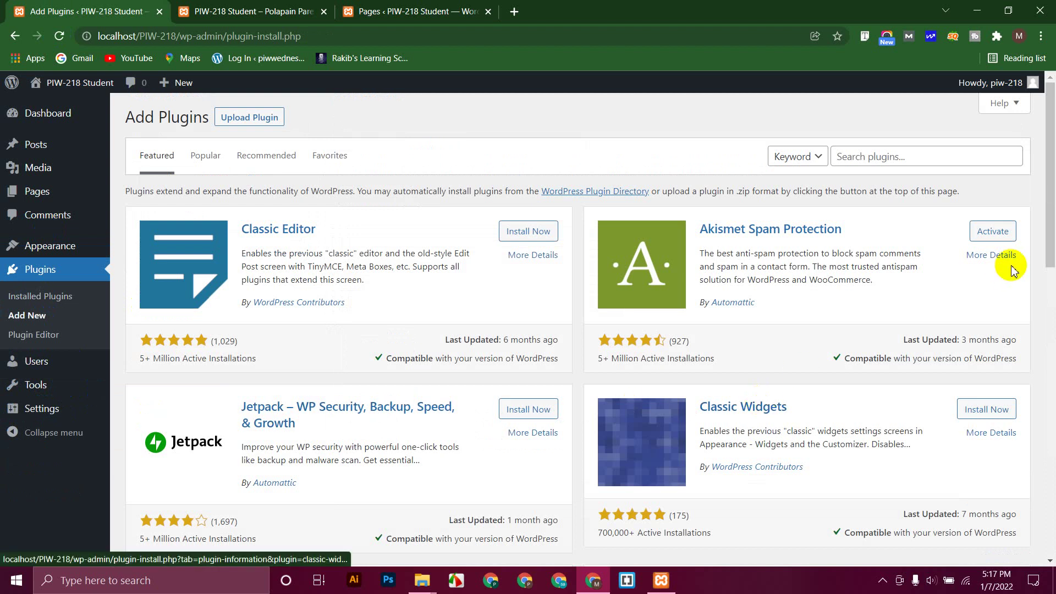
Step: Search the plugin directory for 'wp reset', then install and activate WP Reset
left_click(938, 159)
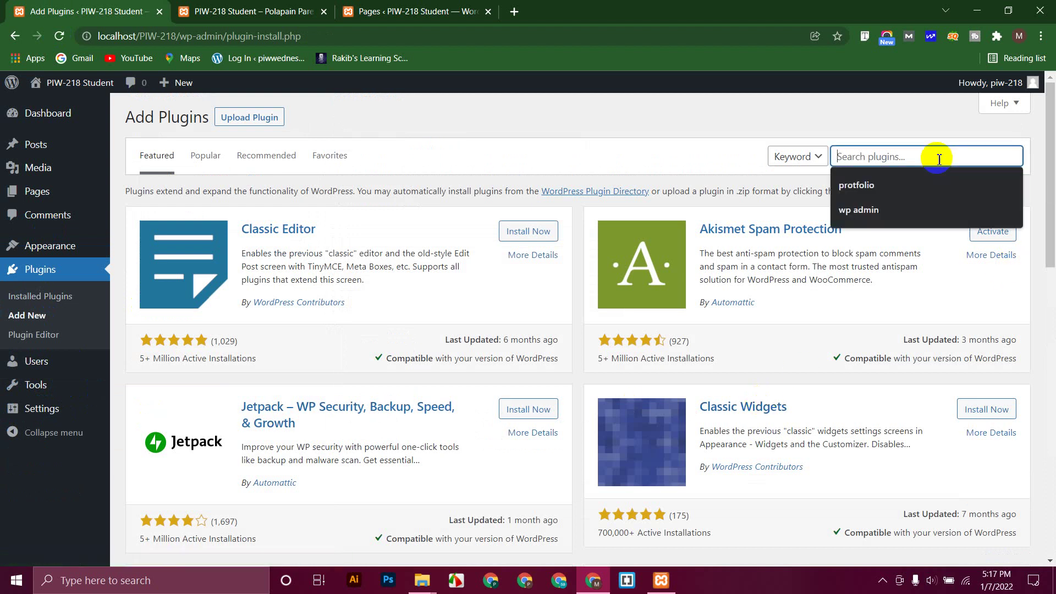
left_click(293, 6)
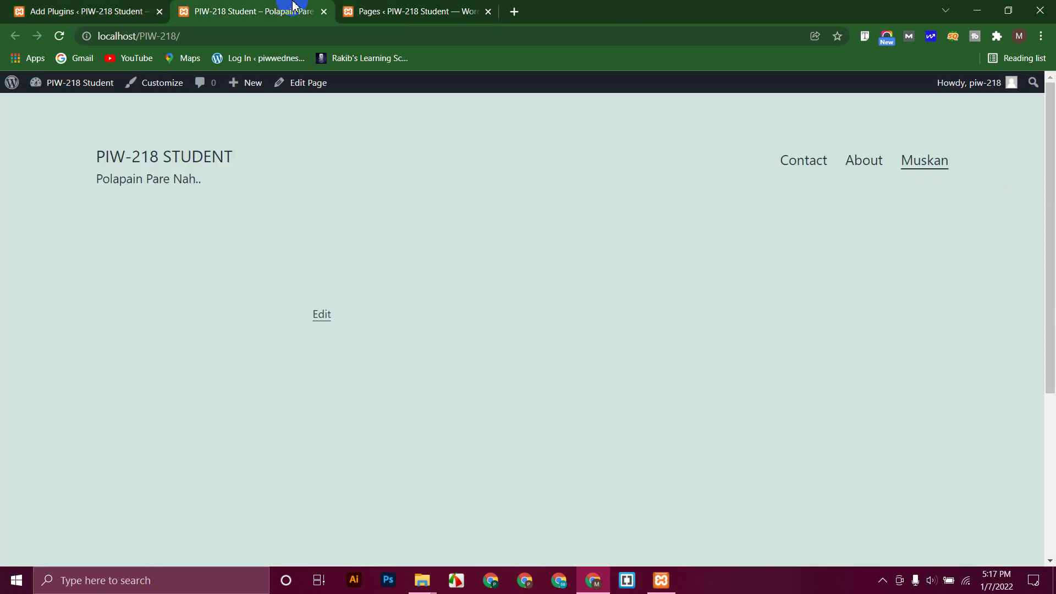
left_click(113, 11)
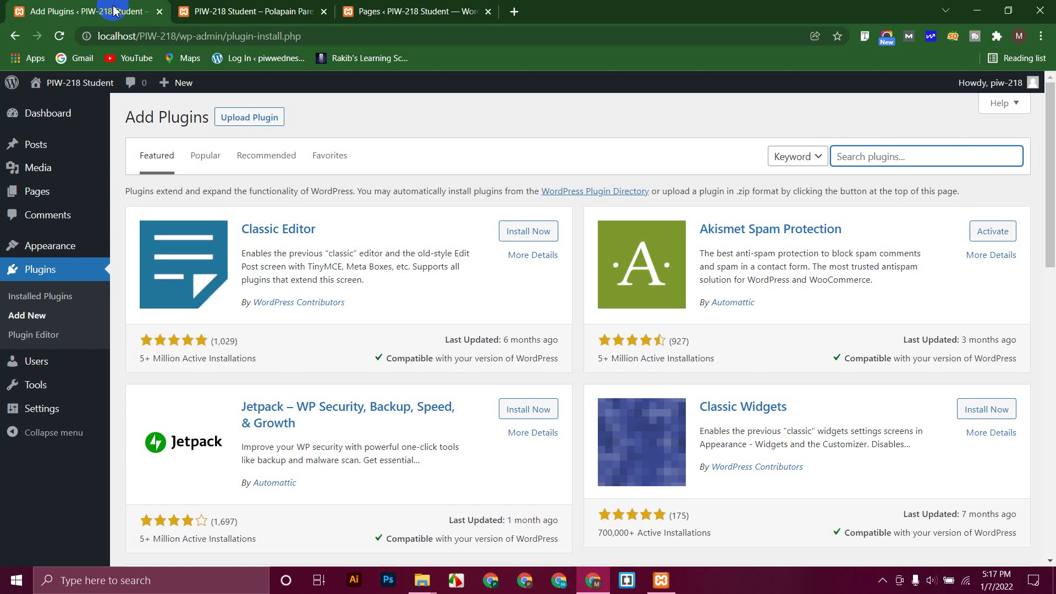
type("wp reset")
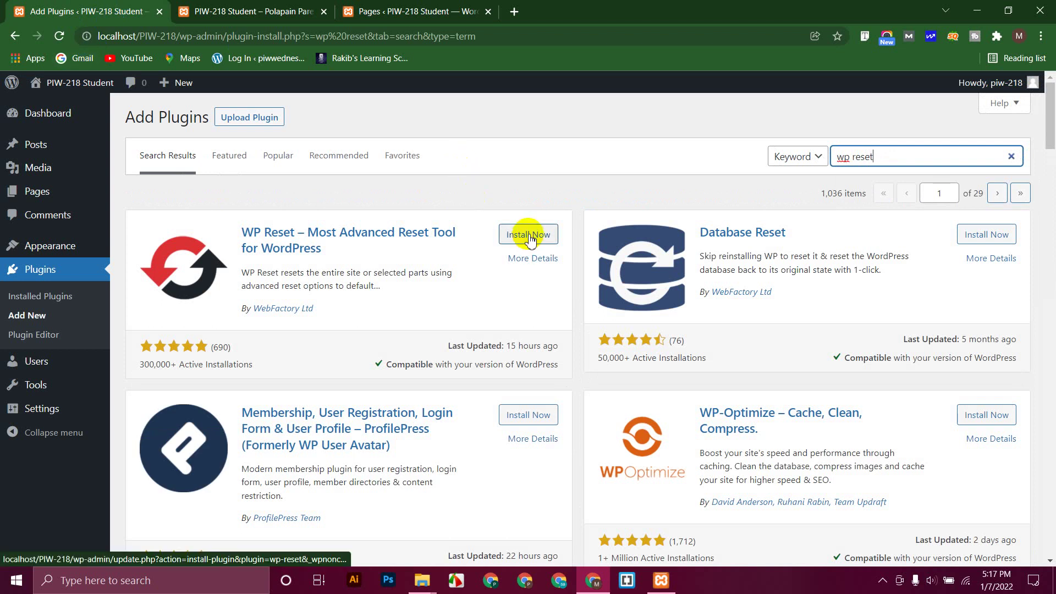
left_click(529, 237)
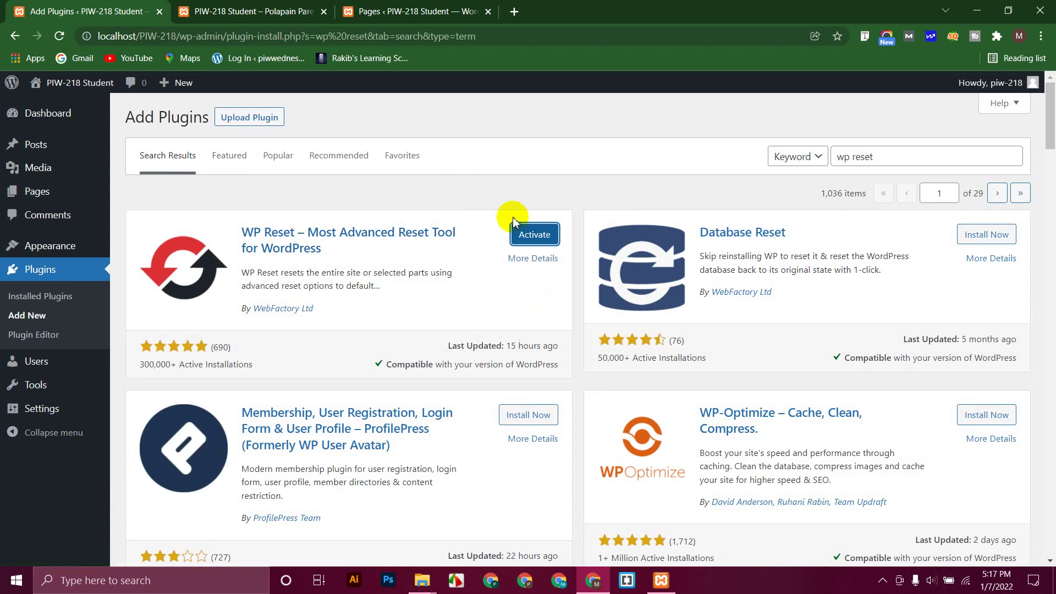
left_click(528, 234)
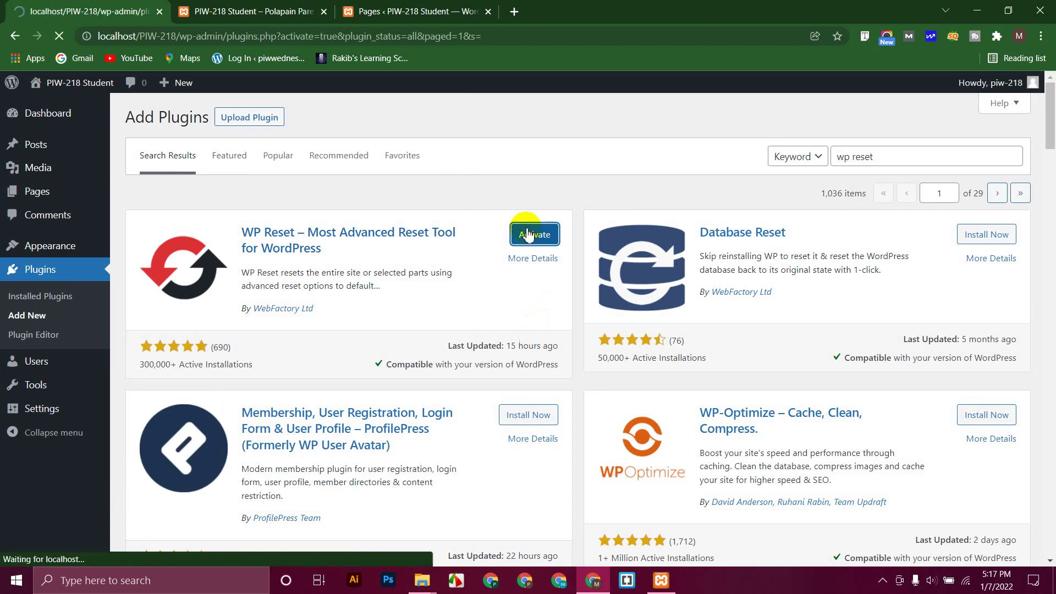
mouse_move(35, 384)
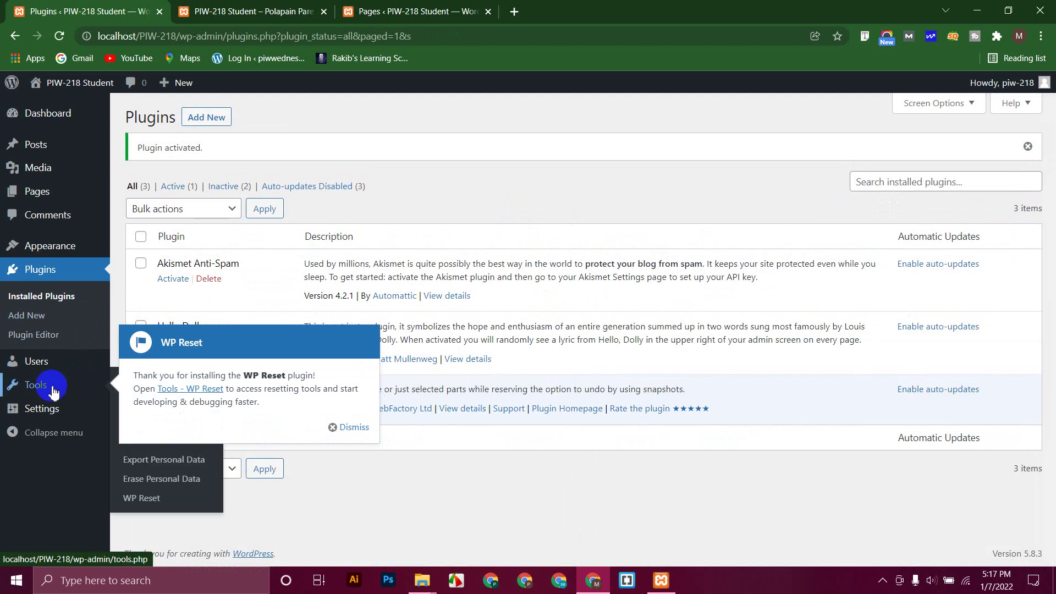
Step: Dismiss the welcome notice and run Reset Site in Tools > WP Reset, confirming the reset
left_click(354, 430)
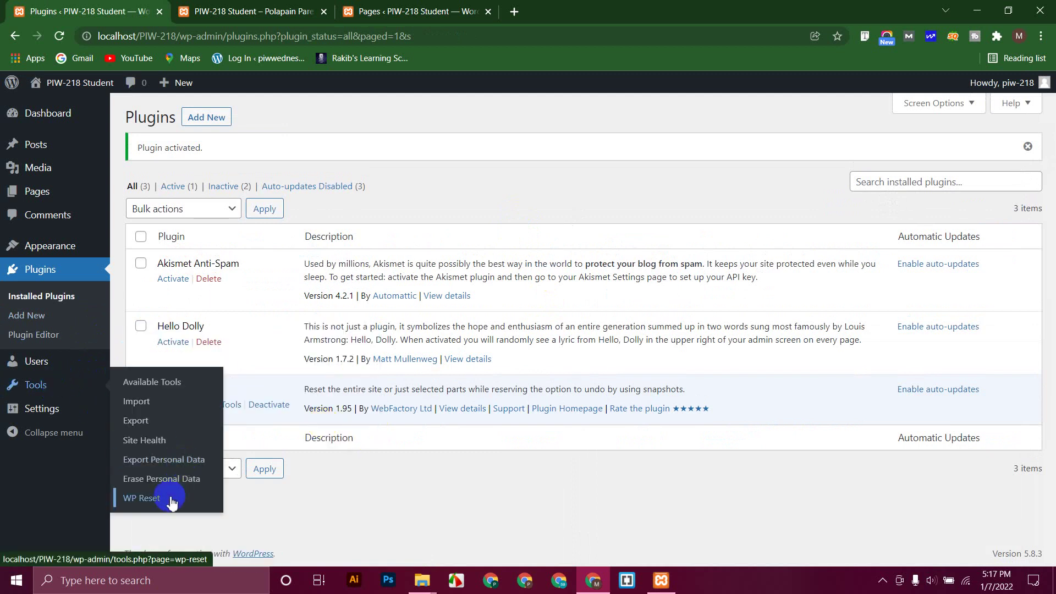
left_click(171, 499)
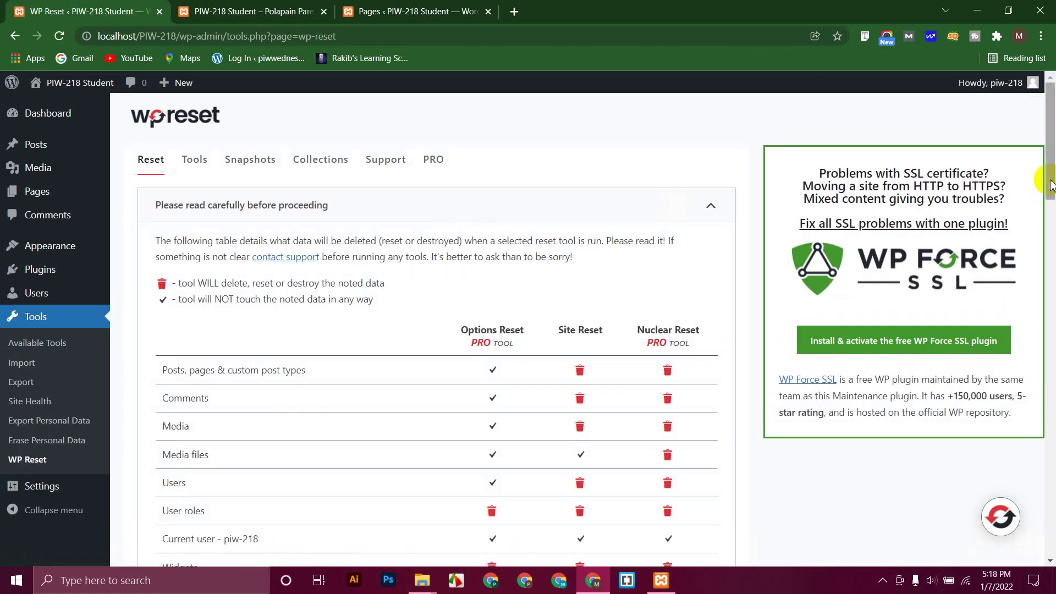
left_click_drag(1051, 182, 1051, 482)
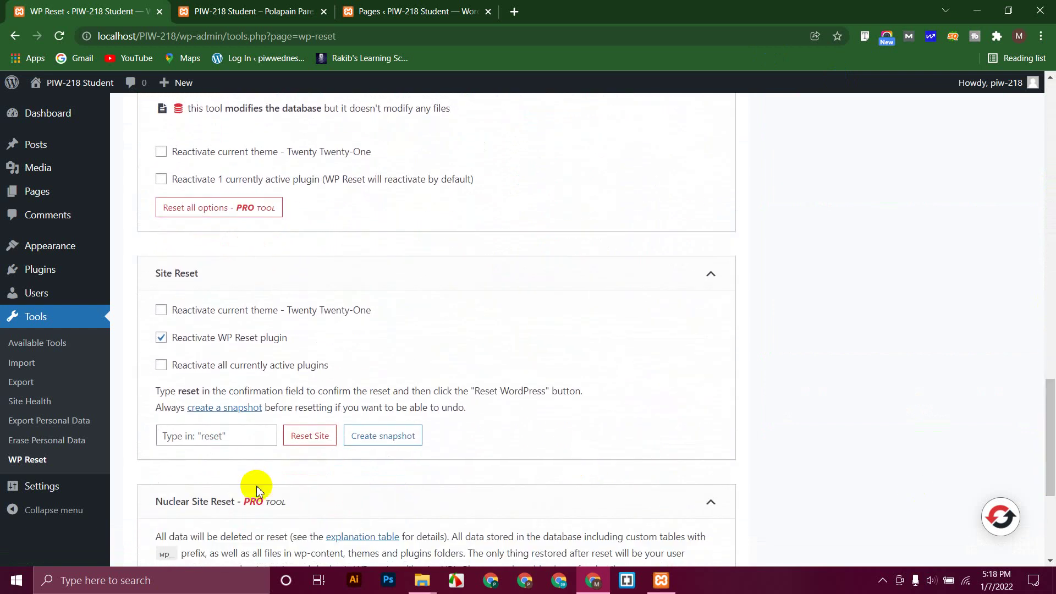
left_click(231, 435)
type("reset")
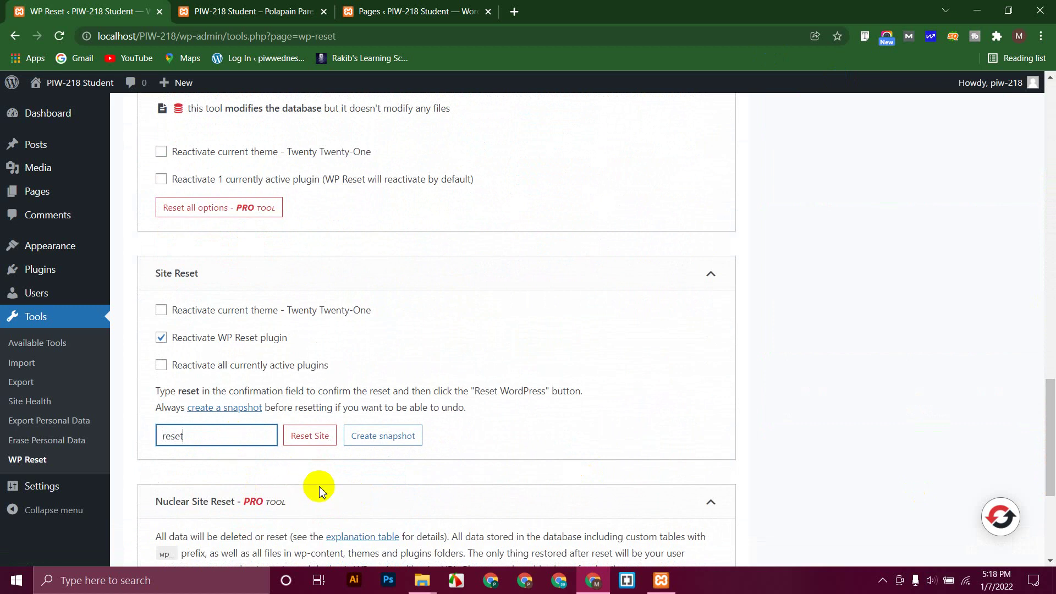
left_click(313, 434)
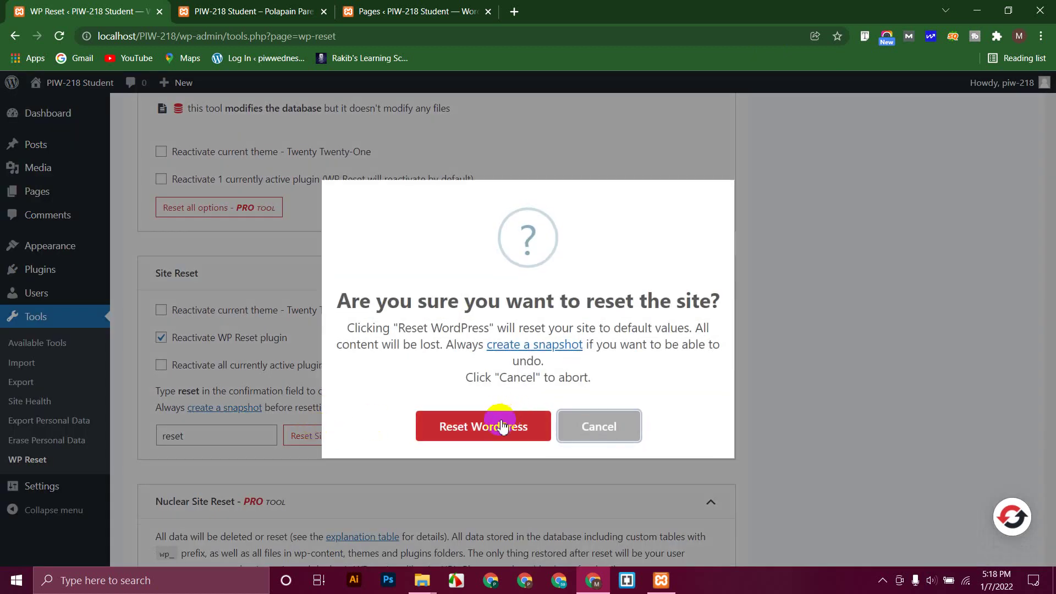
left_click(505, 418)
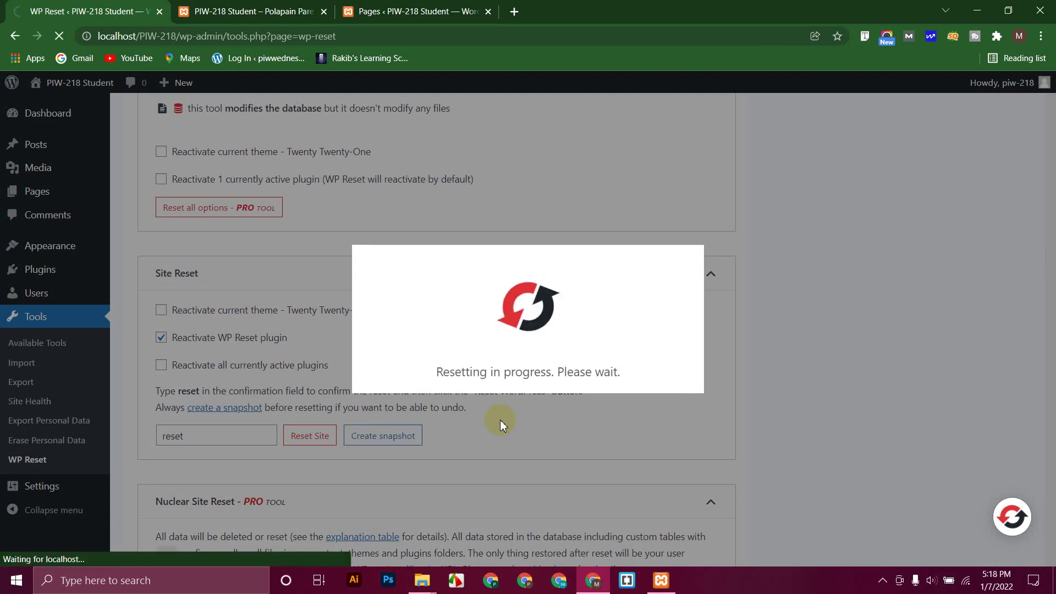
Step: Look over the front page and Pages list tabs after the reset, ending on the front page
left_click(250, 10)
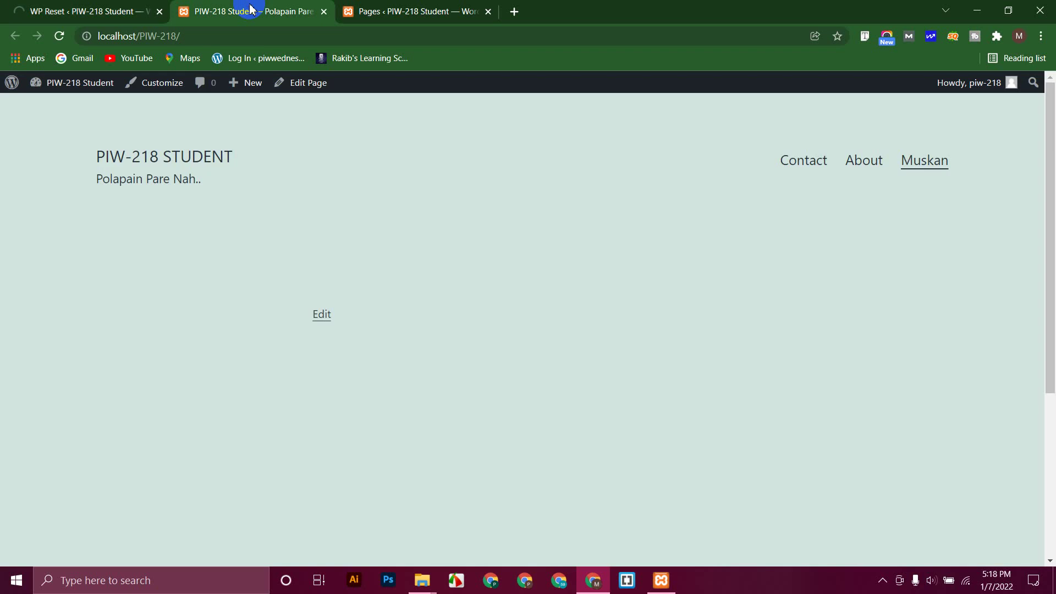
left_click(385, 11)
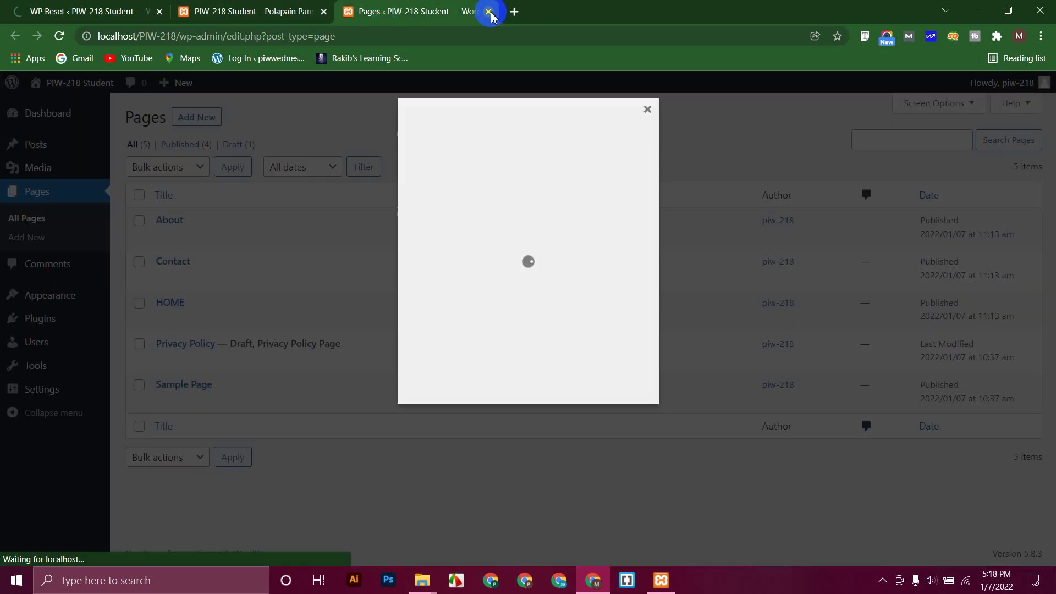
left_click(489, 11)
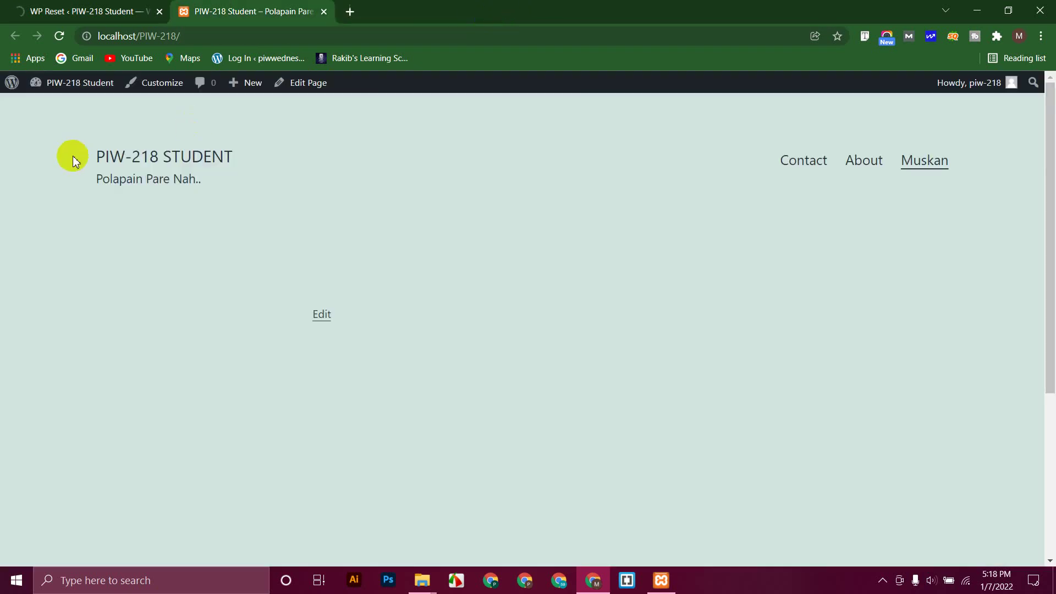
left_click(61, 5)
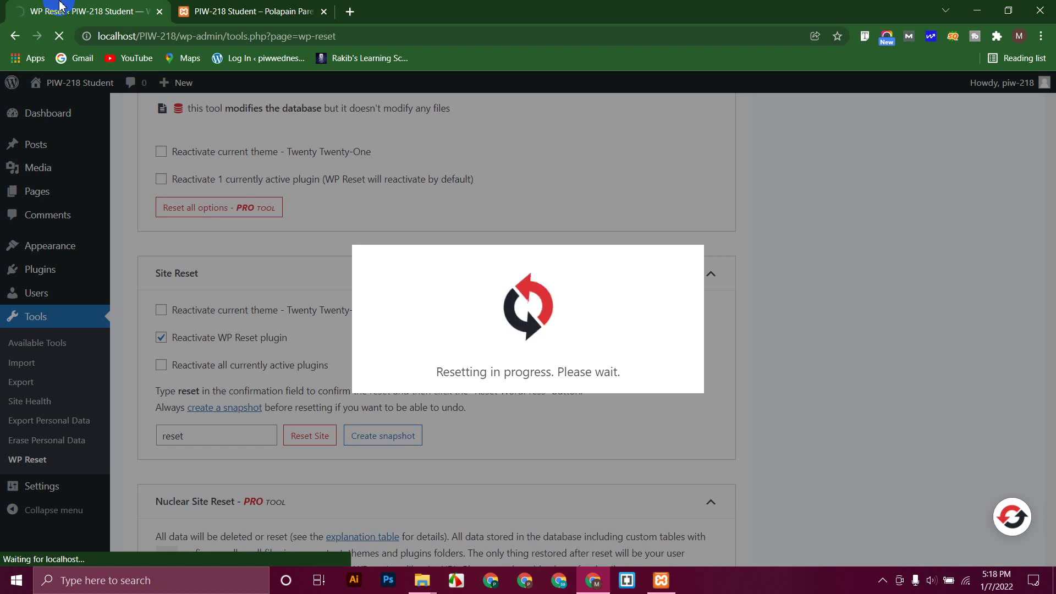
left_click(201, 8)
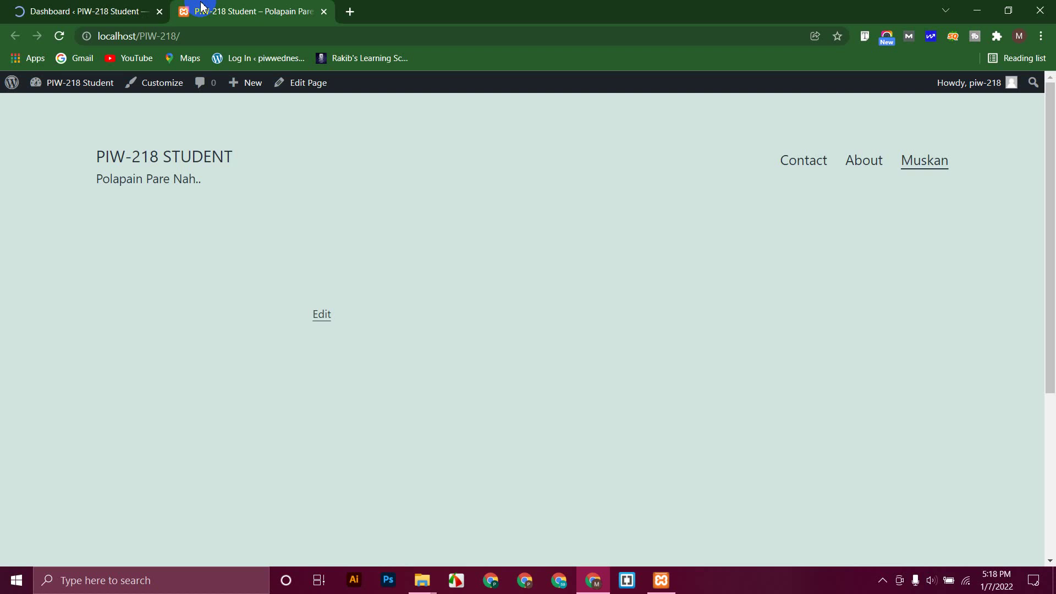
Step: Reload the front page showing only Hello world!, then read the Dashboard's reset success notice
left_click(59, 36)
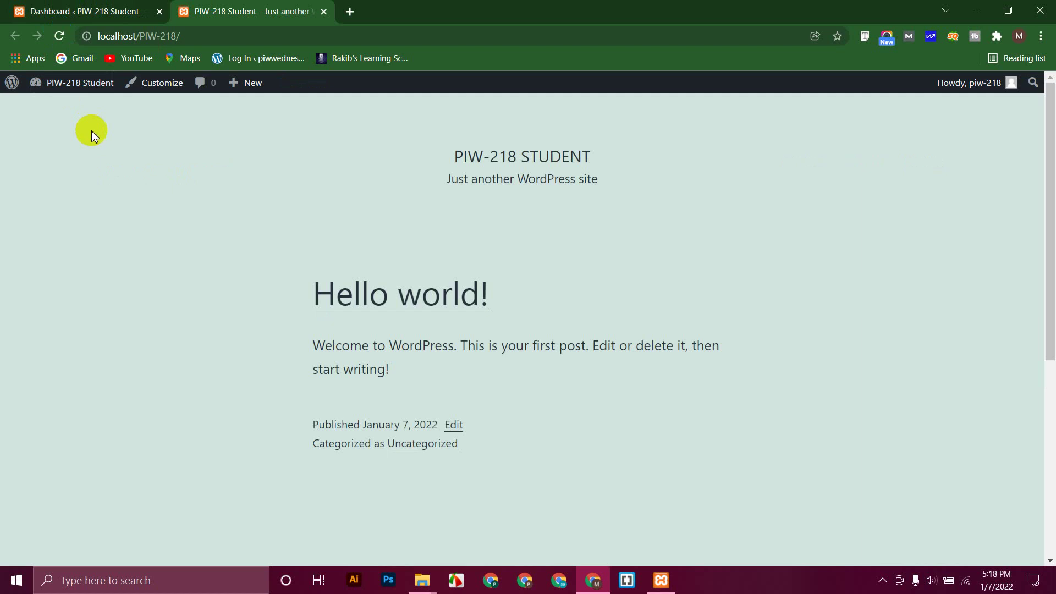
left_click(110, 8)
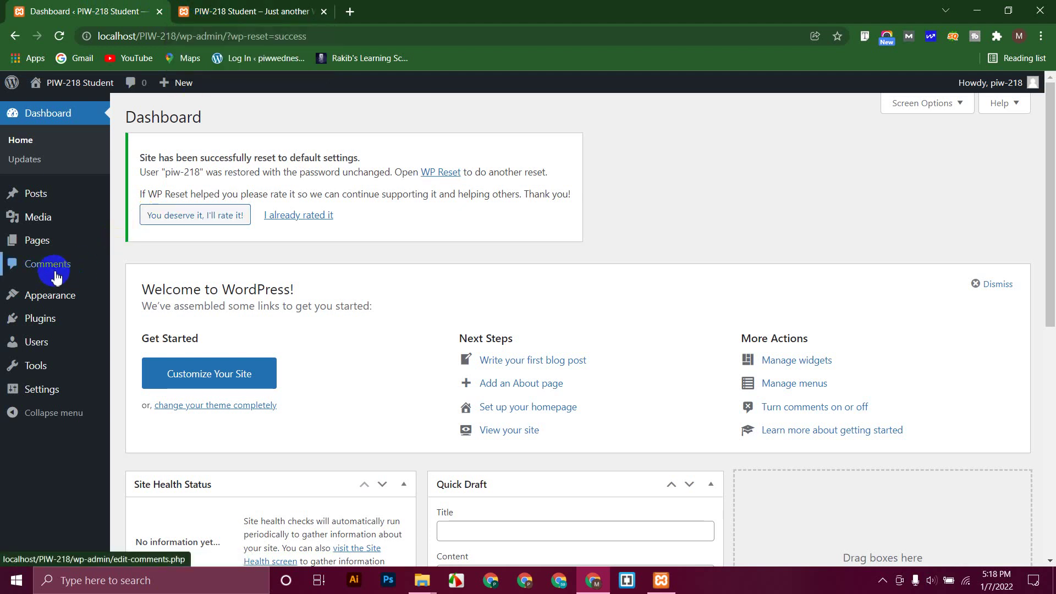
left_click(245, 7)
left_click(60, 36)
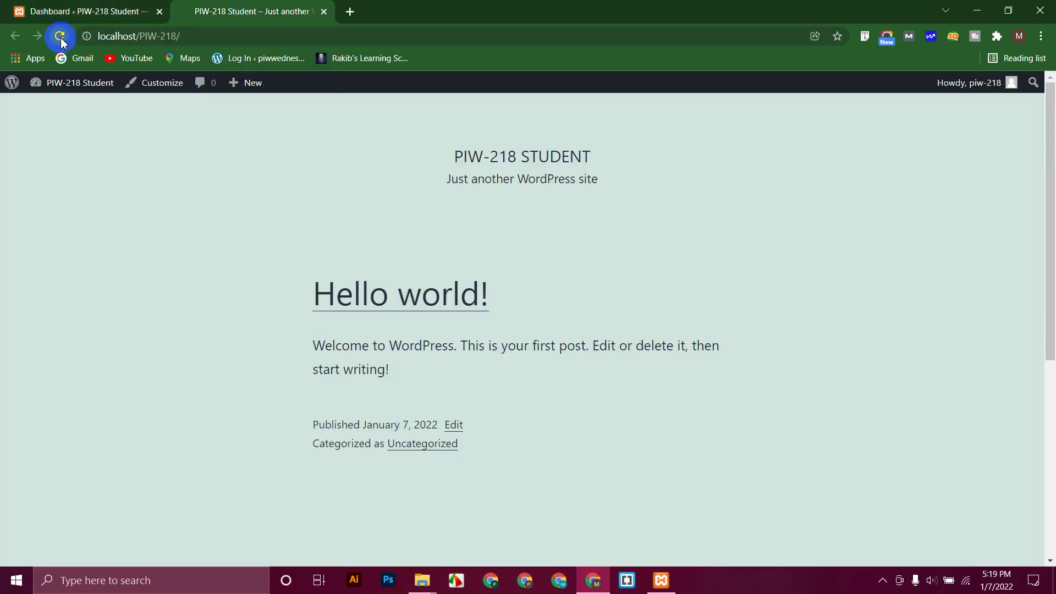
left_click(59, 37)
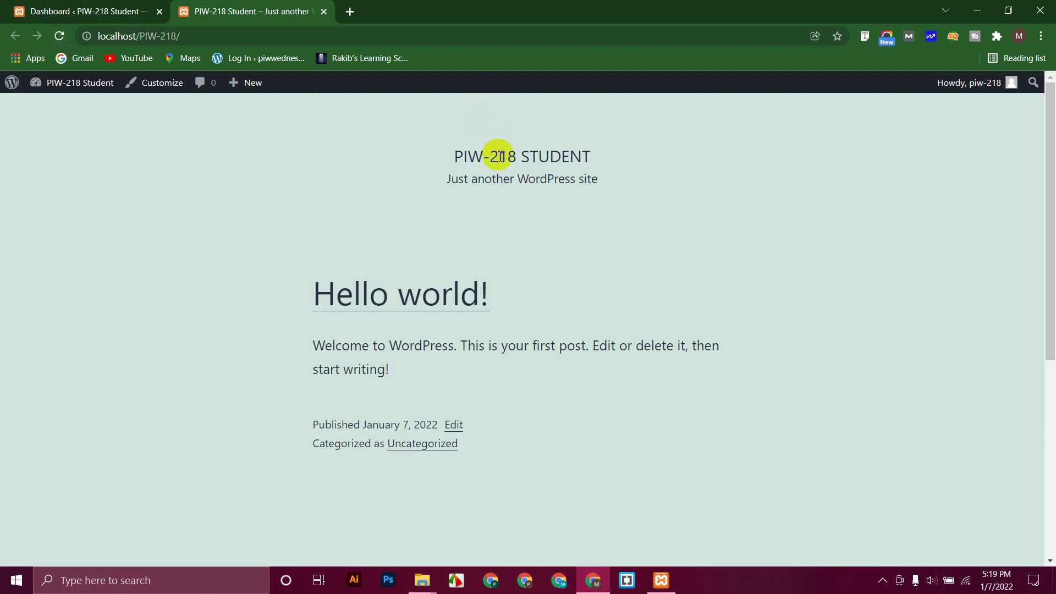
left_click(70, 6)
mouse_move(80, 82)
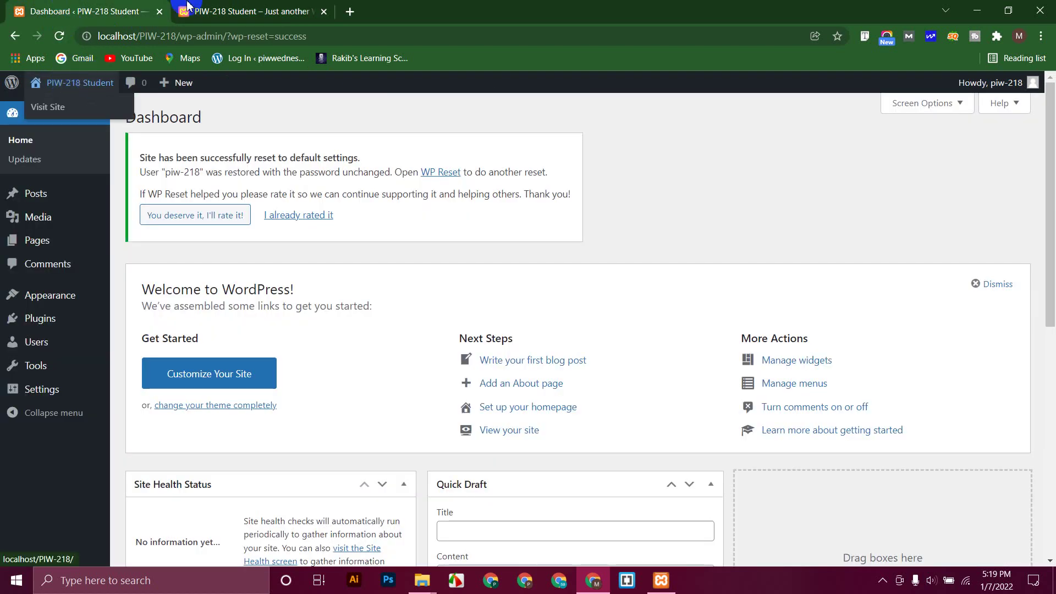
left_click(257, 14)
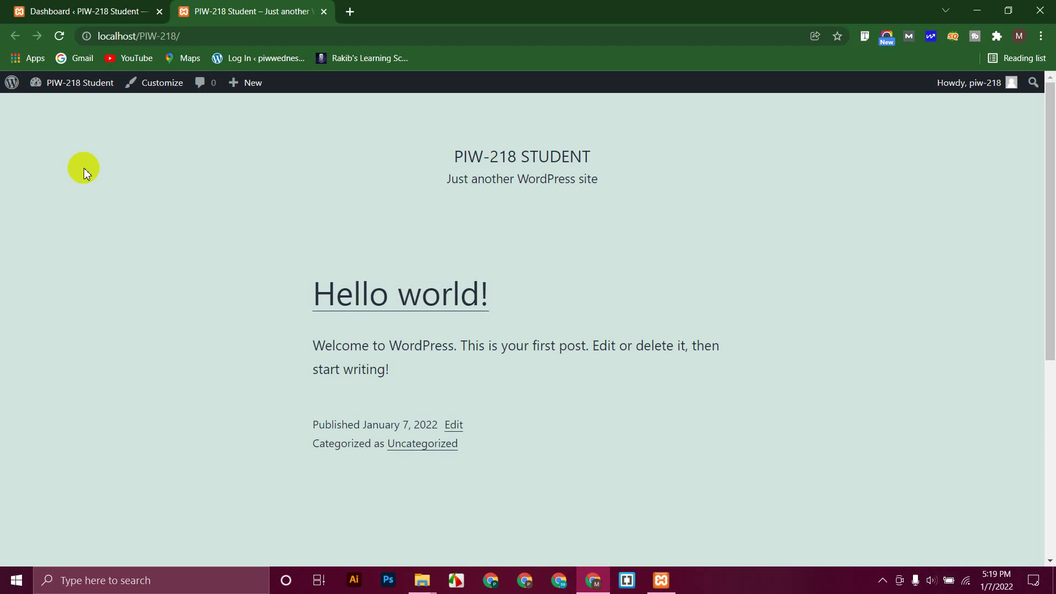
left_click(82, 18)
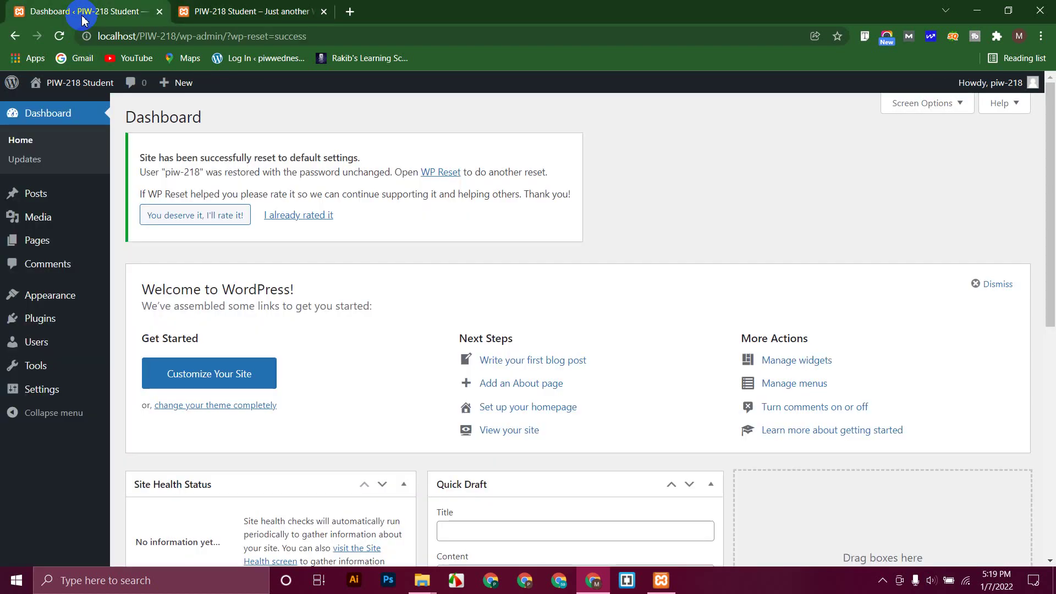
mouse_move(49, 295)
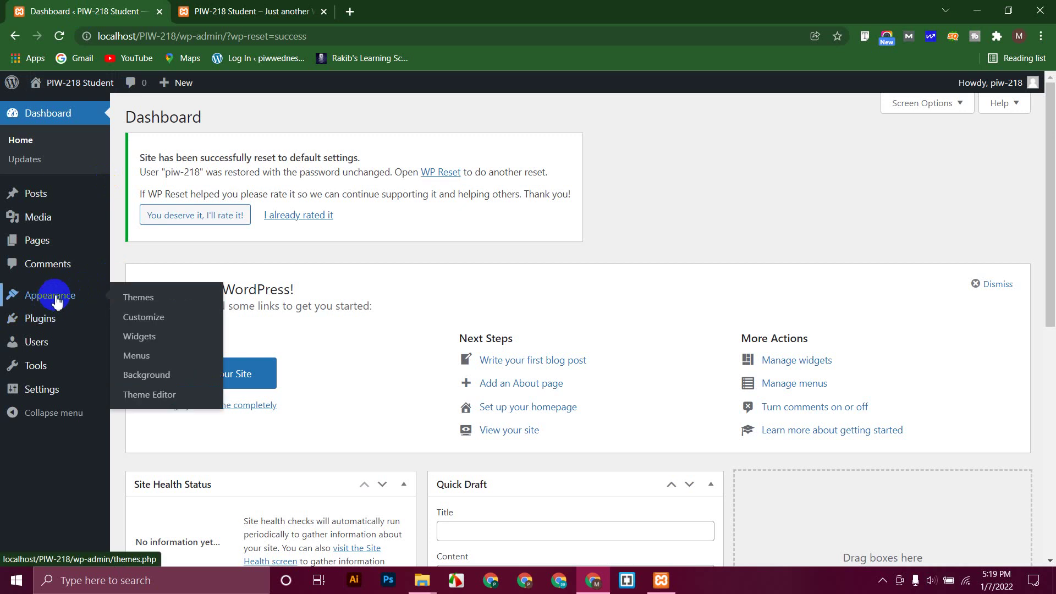
Step: Search Appearance > Themes > Add New for 'astra', then install and activate Astra
left_click(153, 302)
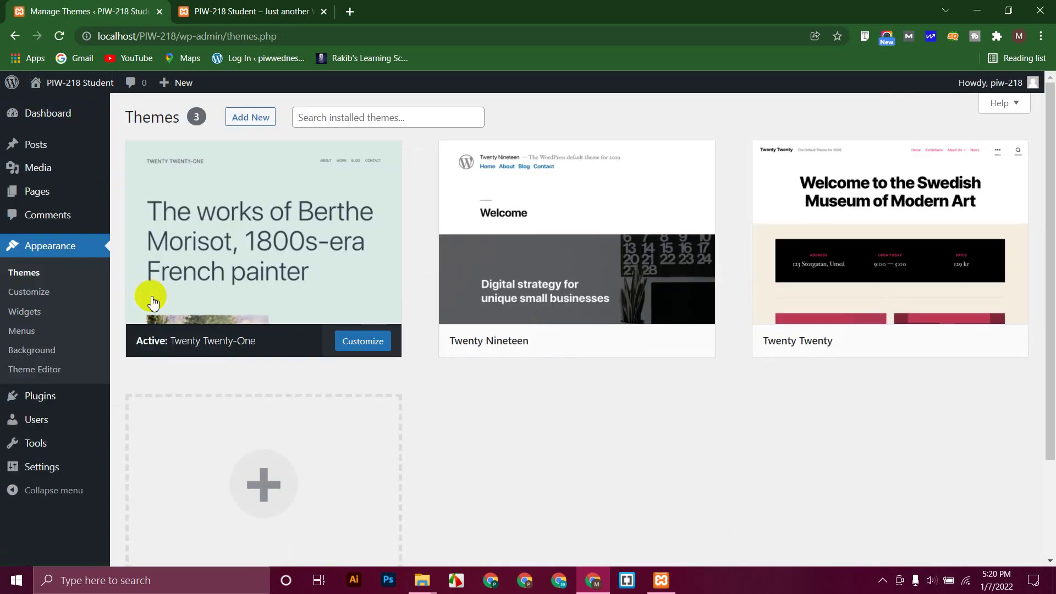
left_click(67, 271)
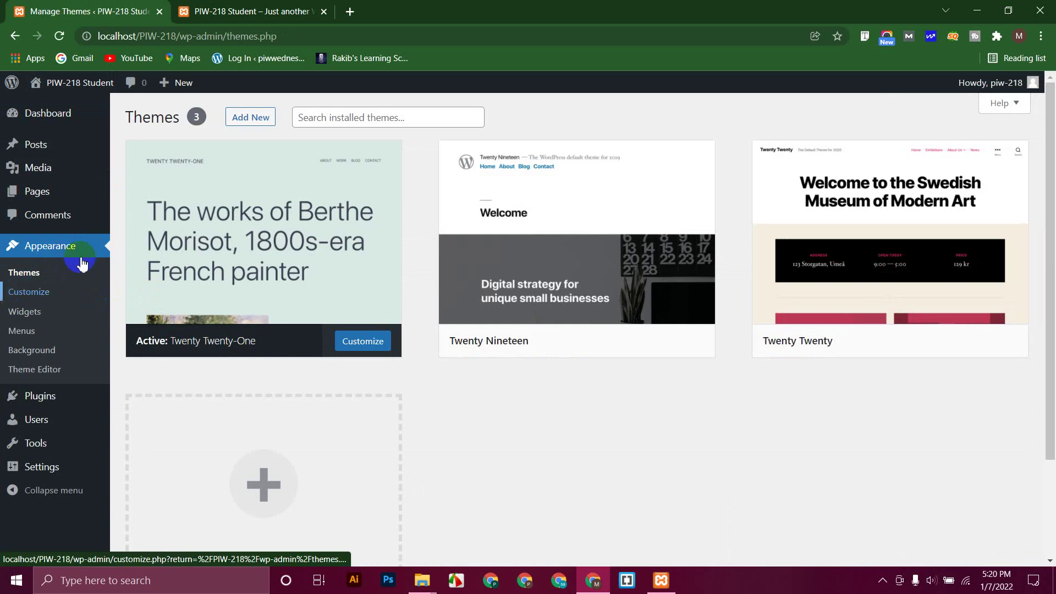
left_click(257, 122)
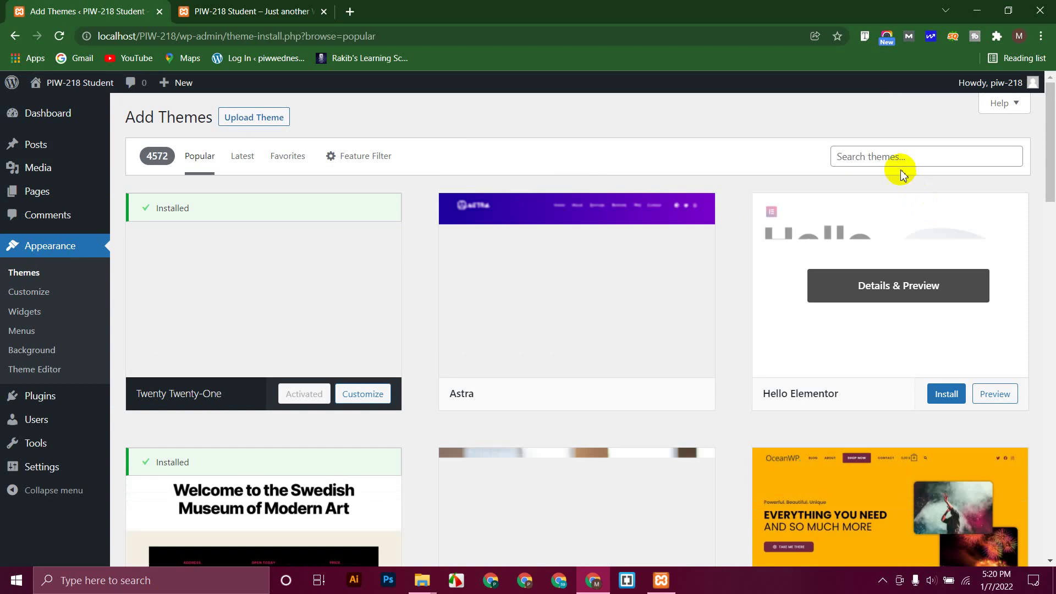
left_click(898, 156)
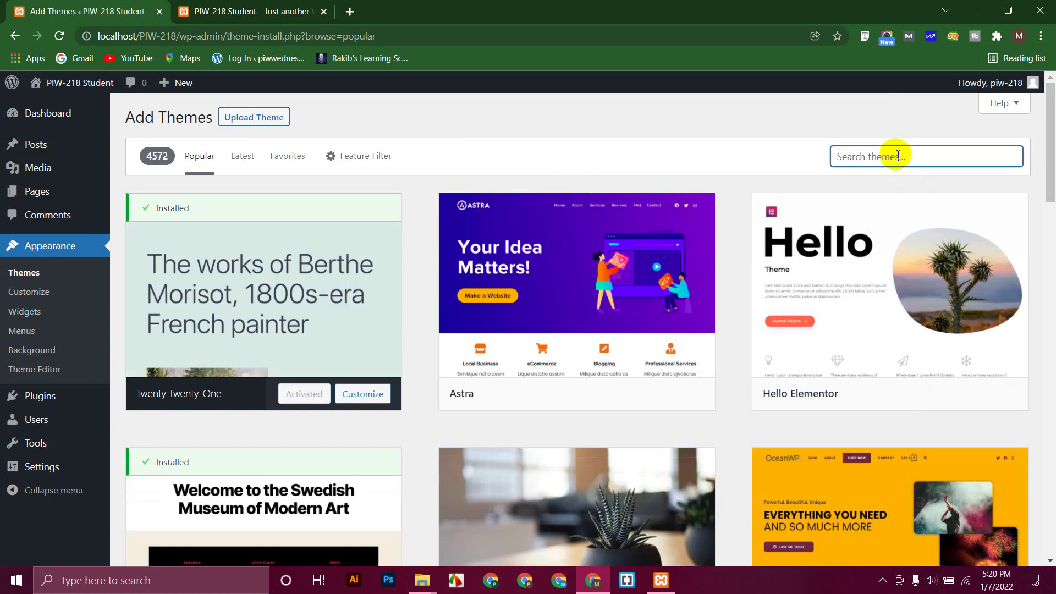
type("as")
type("tra")
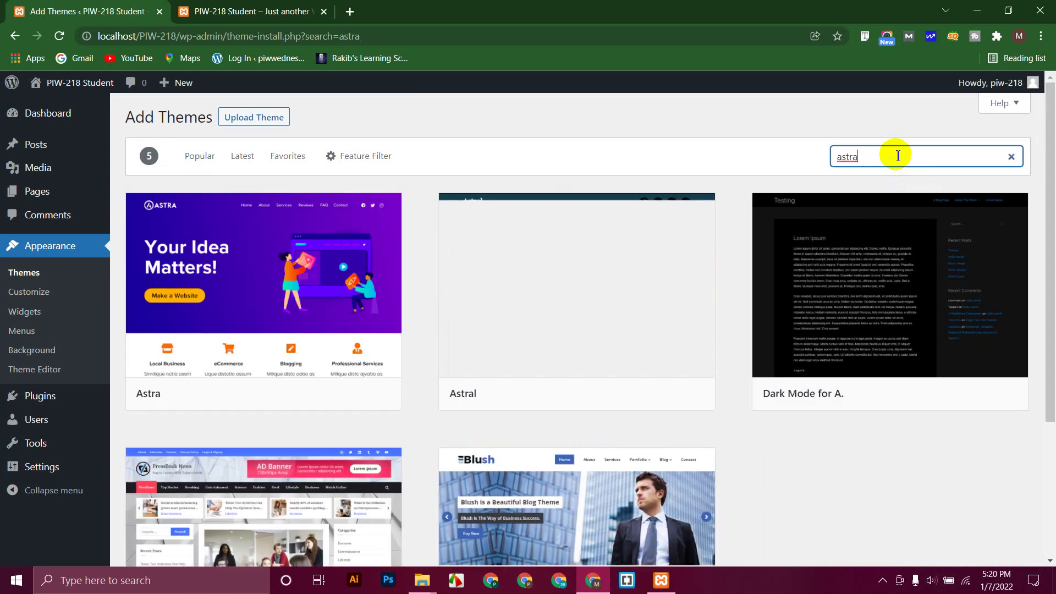
mouse_move(263, 301)
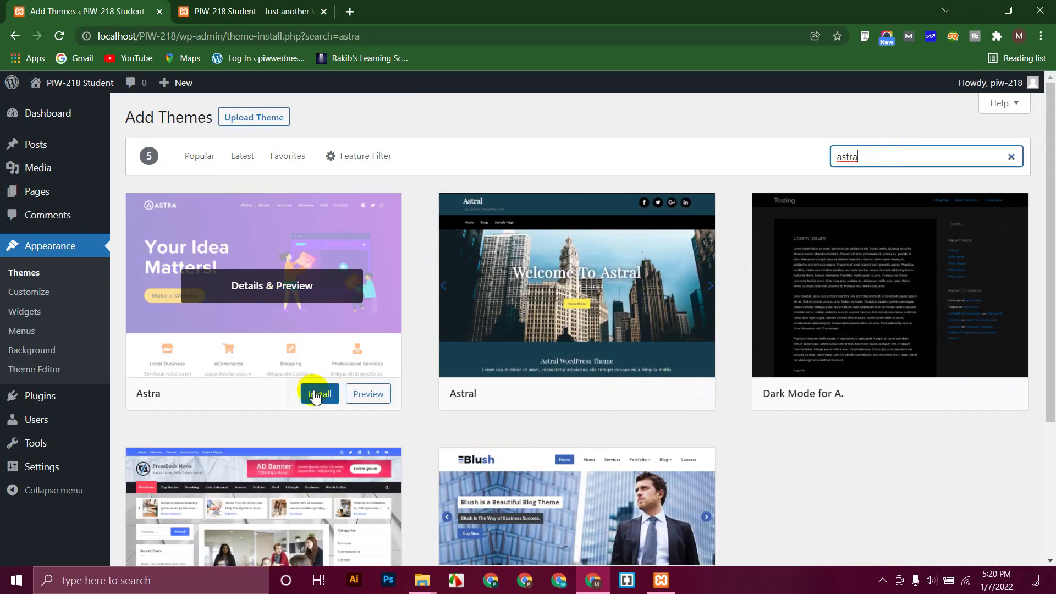
left_click(316, 398)
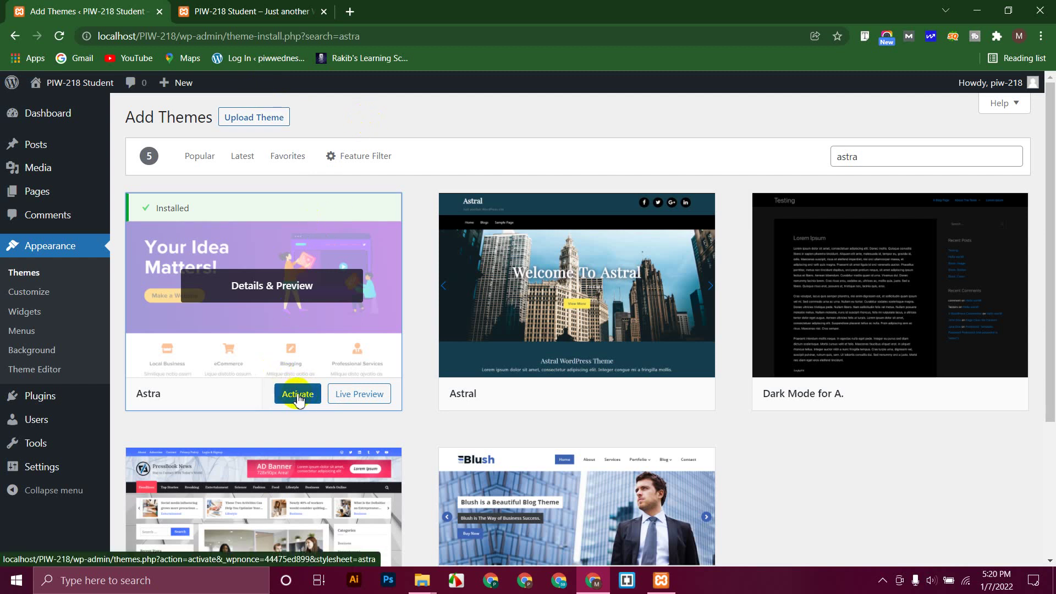
left_click(298, 395)
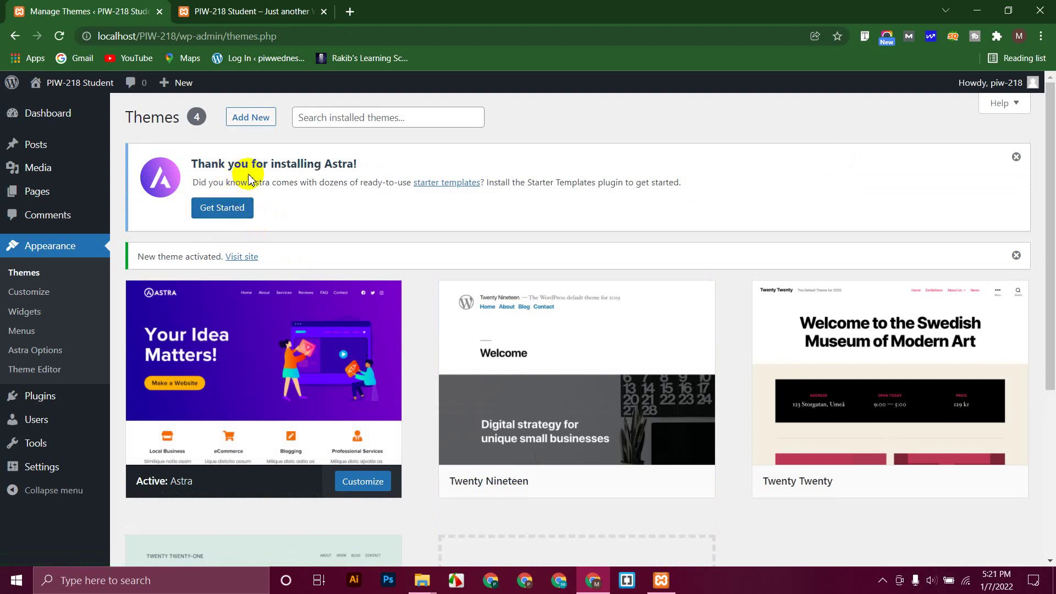
Step: Launch Starter Templates setup from the Astra notice, then reload the front page in Astra's layout
left_click(238, 213)
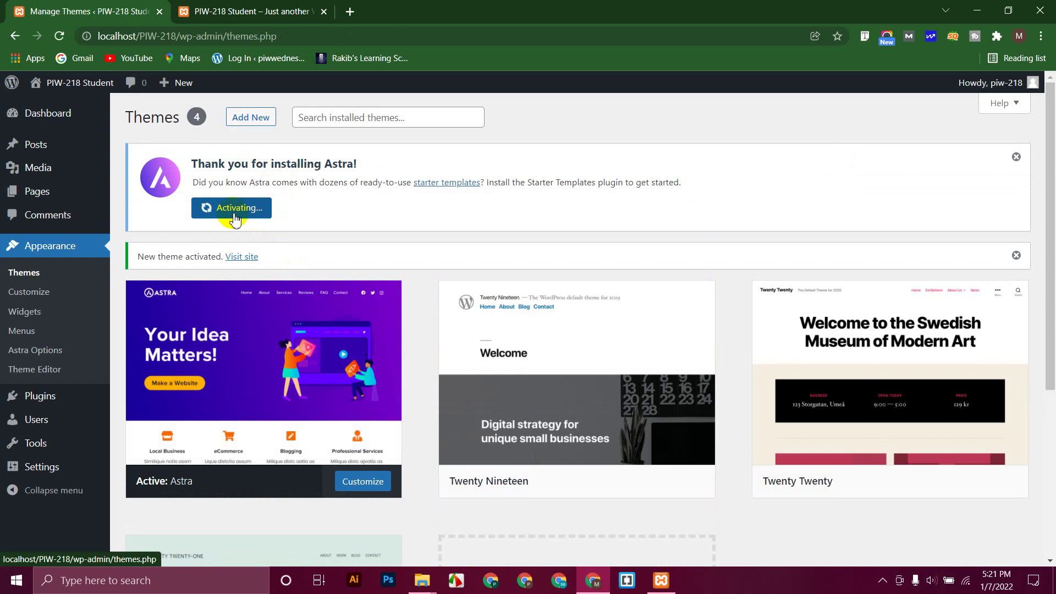
left_click(251, 11)
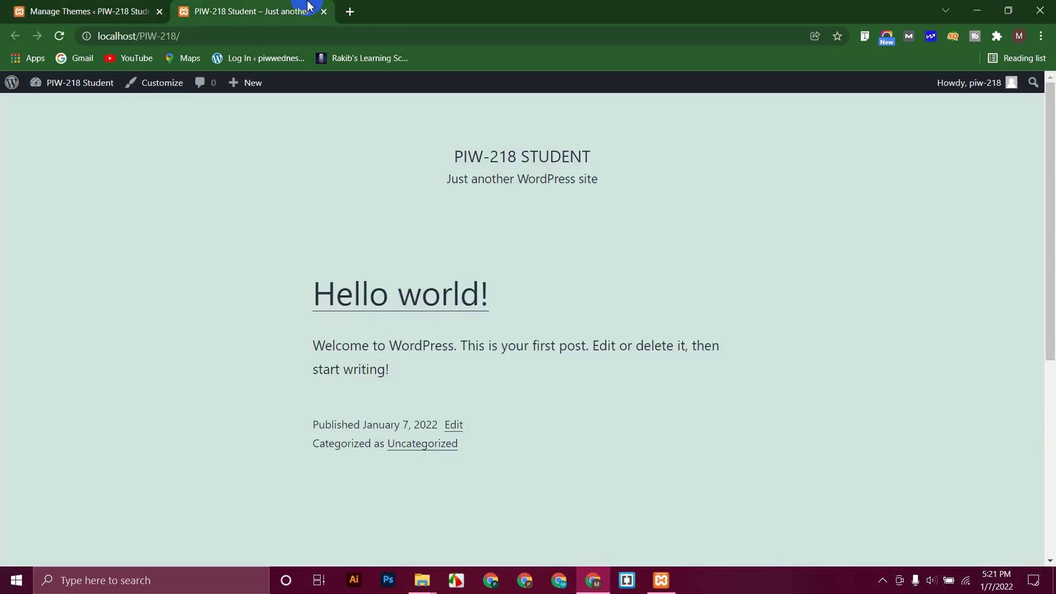
left_click(65, 37)
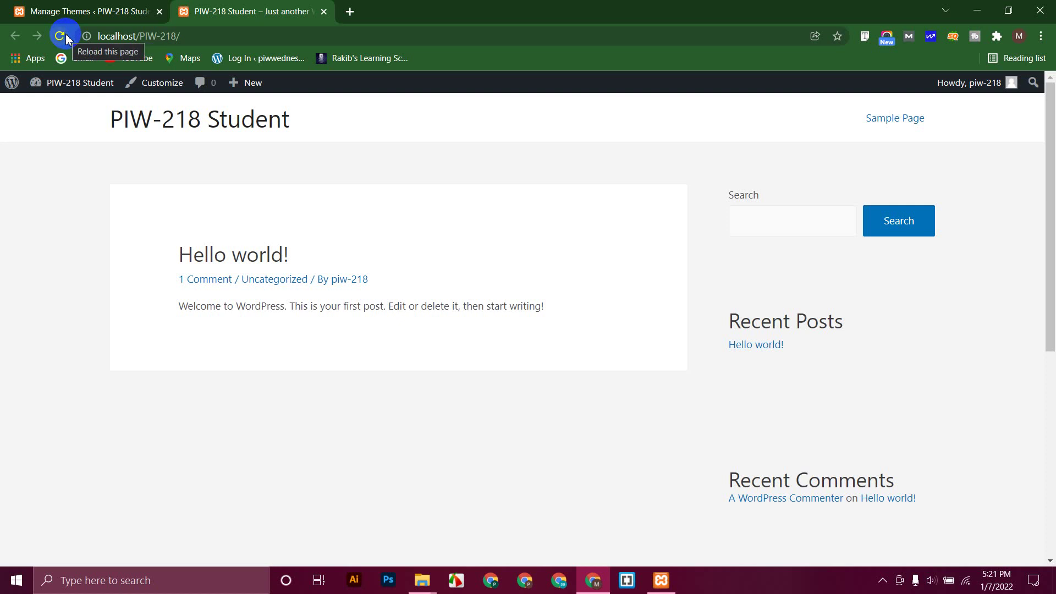
Step: Return to the Manage Themes tab, now showing the Starter Templates Getting Started page
left_click(30, 6)
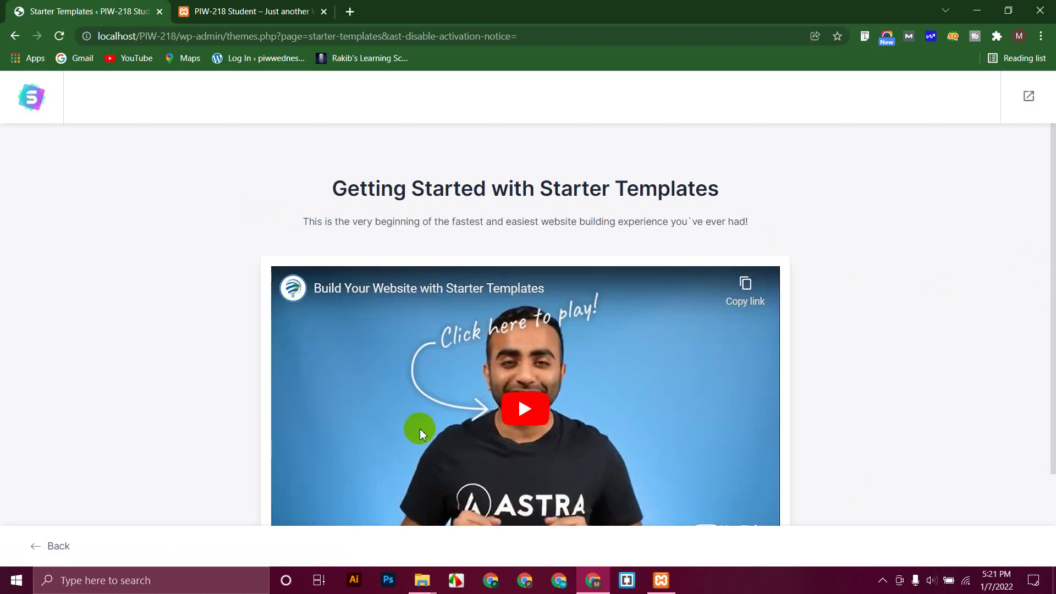
Step: Leave the Starter Templates intro and reopen Appearance > Themes, with Astra active among four themes
left_click(60, 547)
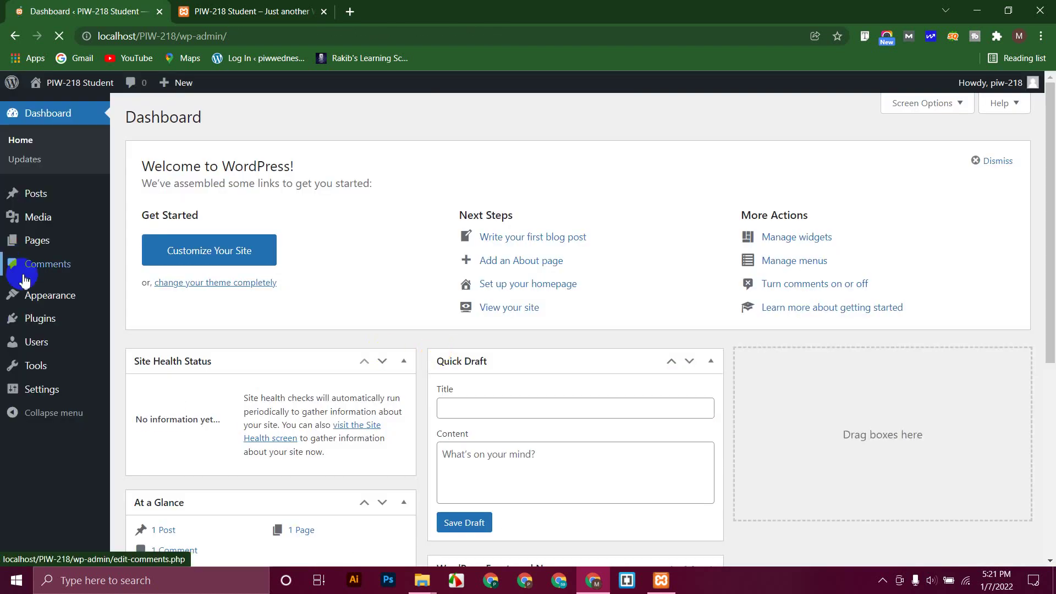
left_click(42, 300)
mouse_move(50, 296)
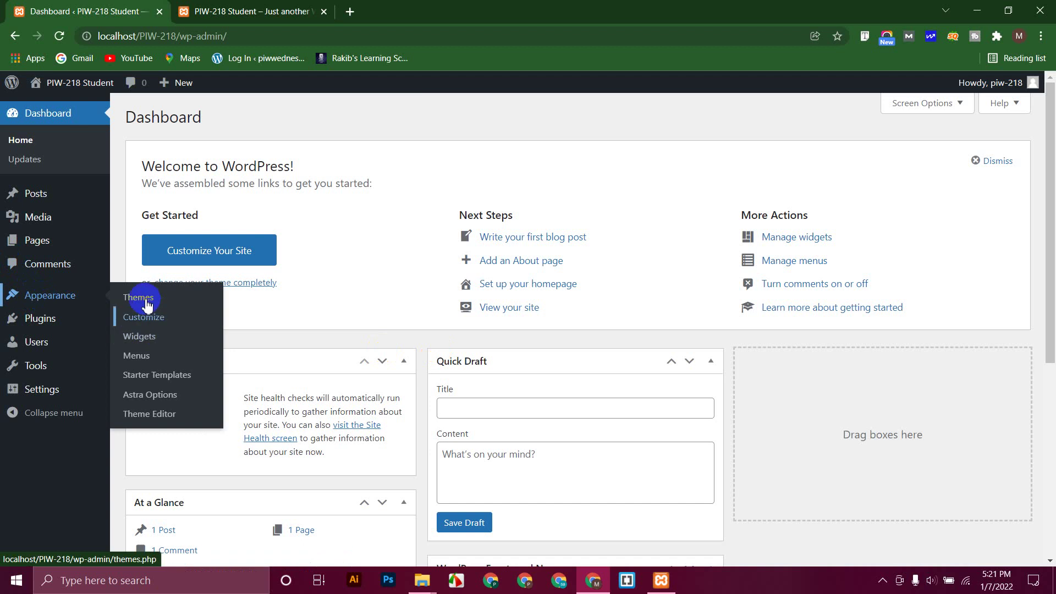
left_click(144, 301)
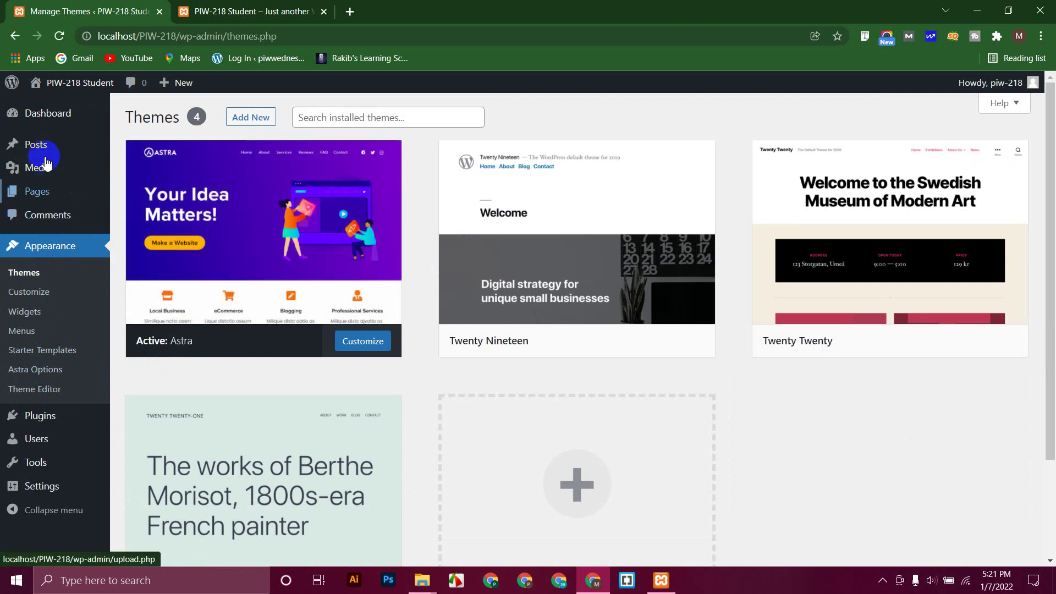
left_click(56, 120)
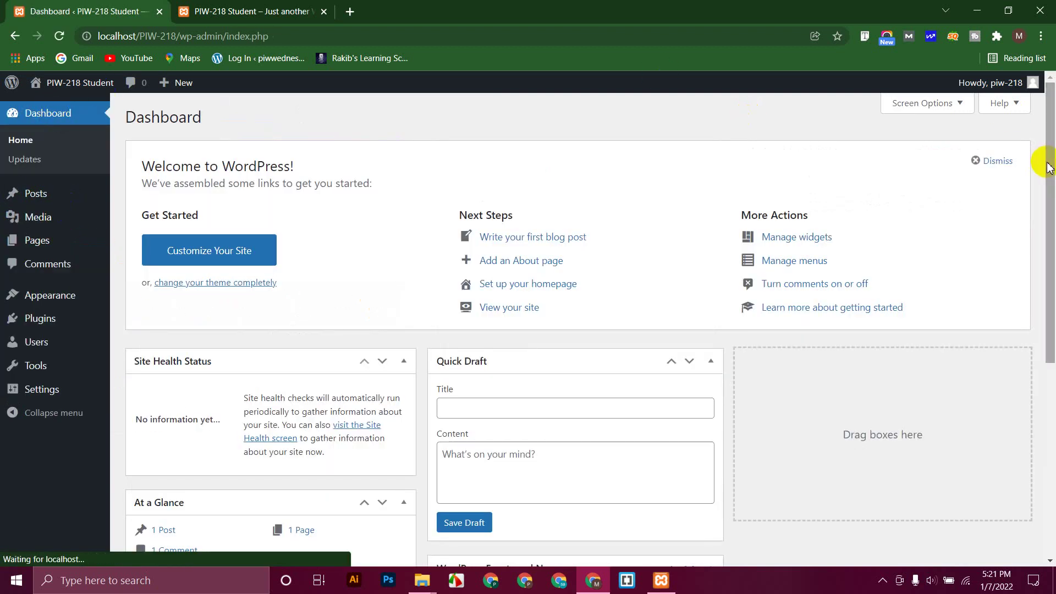
left_click_drag(1049, 176, 1051, 418)
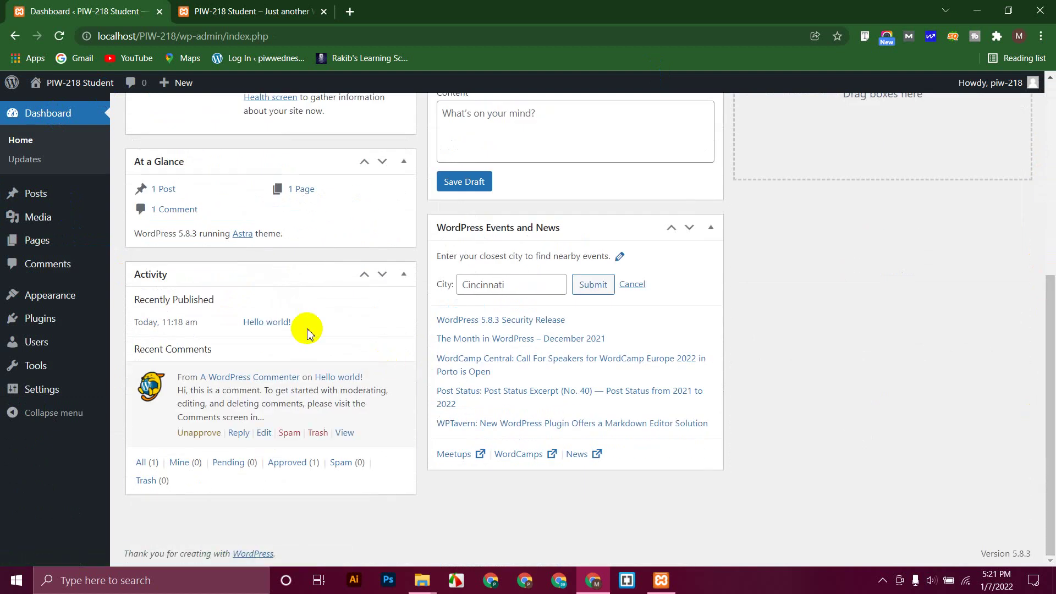
mouse_move(49, 295)
left_click(139, 298)
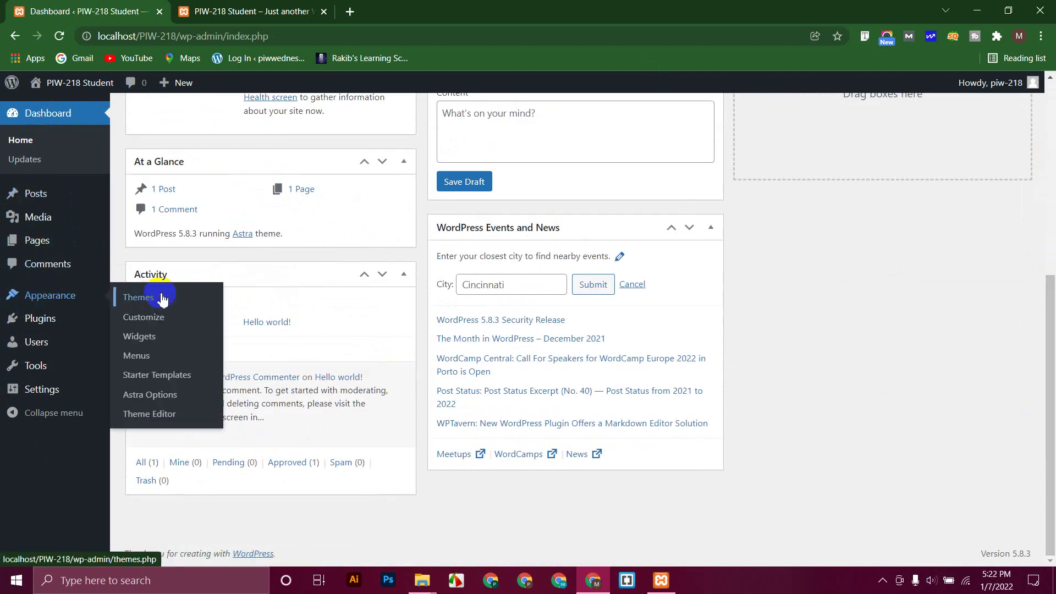
left_click(162, 298)
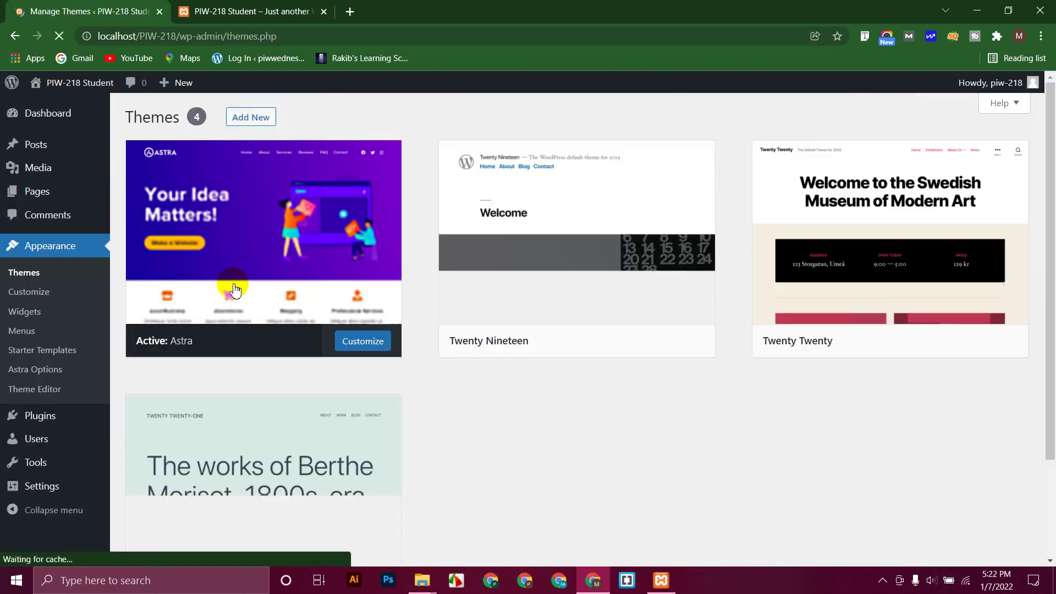
Step: Open Astra's Theme Details, scroll through them, and launch its Starter Templates page
left_click(293, 246)
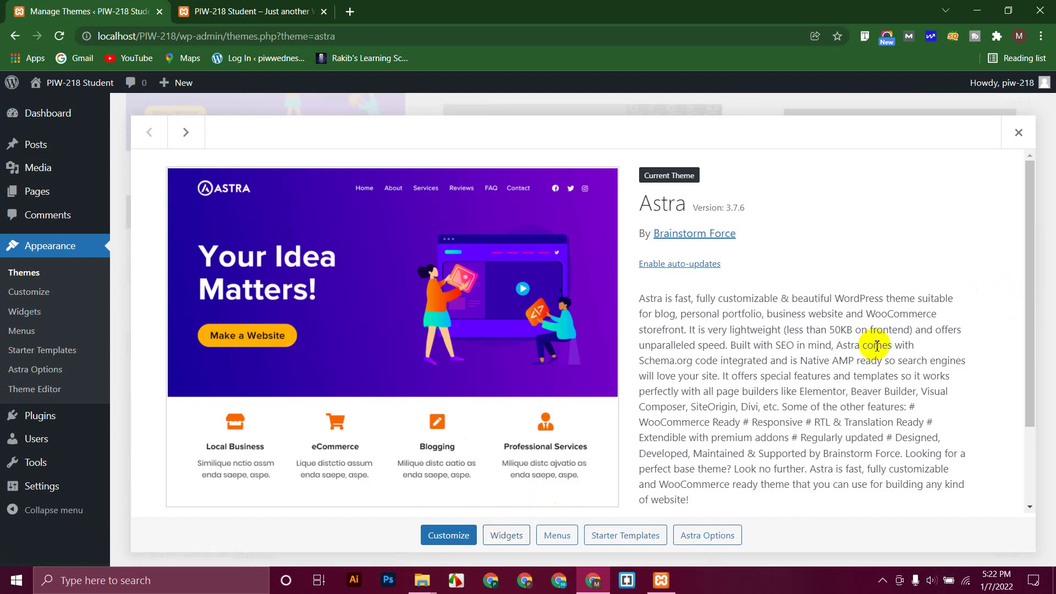
left_click_drag(1026, 219, 1014, 365)
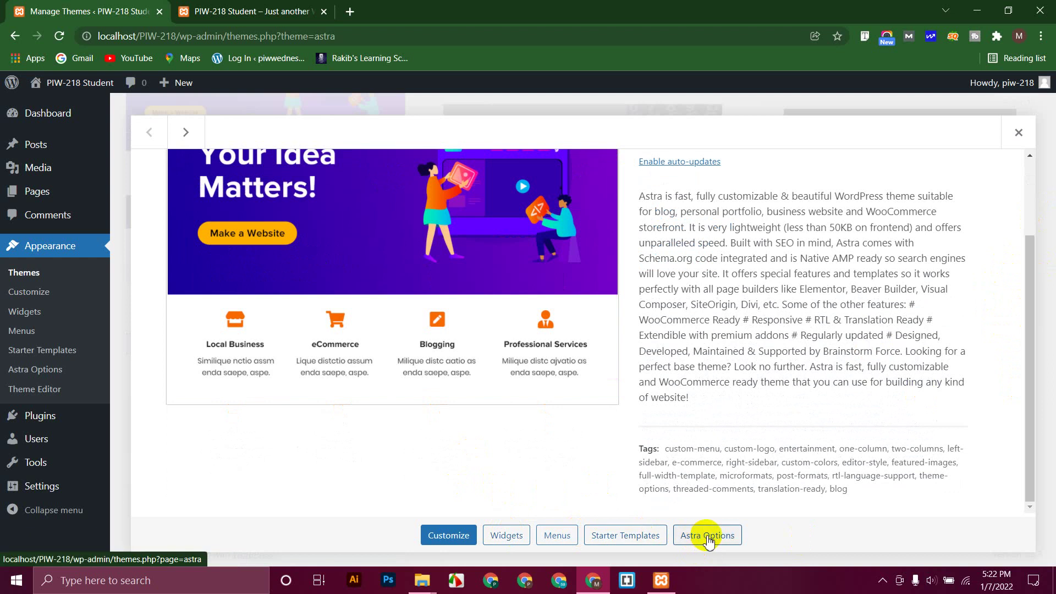
left_click(649, 538)
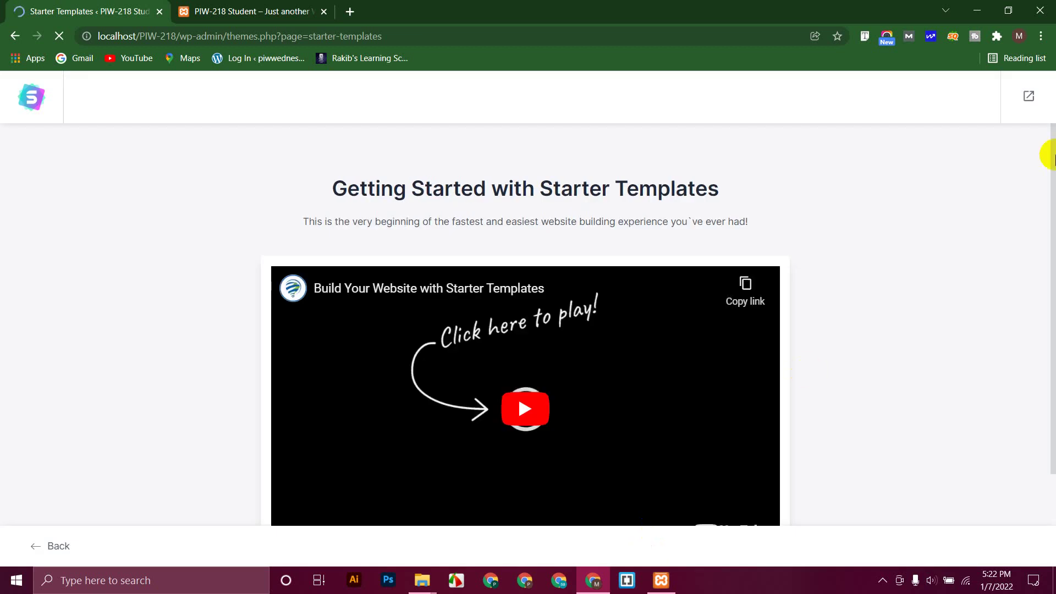
Step: Start building the website from Starter Templates, choosing Elementor as the page builder
scroll(1022, 325, "down", 2)
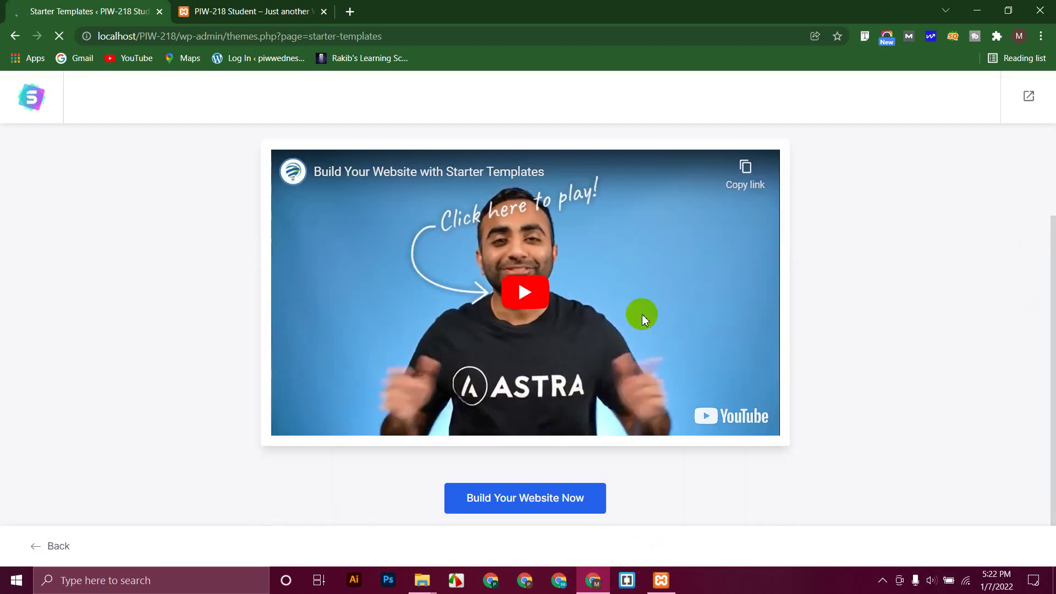
left_click(513, 509)
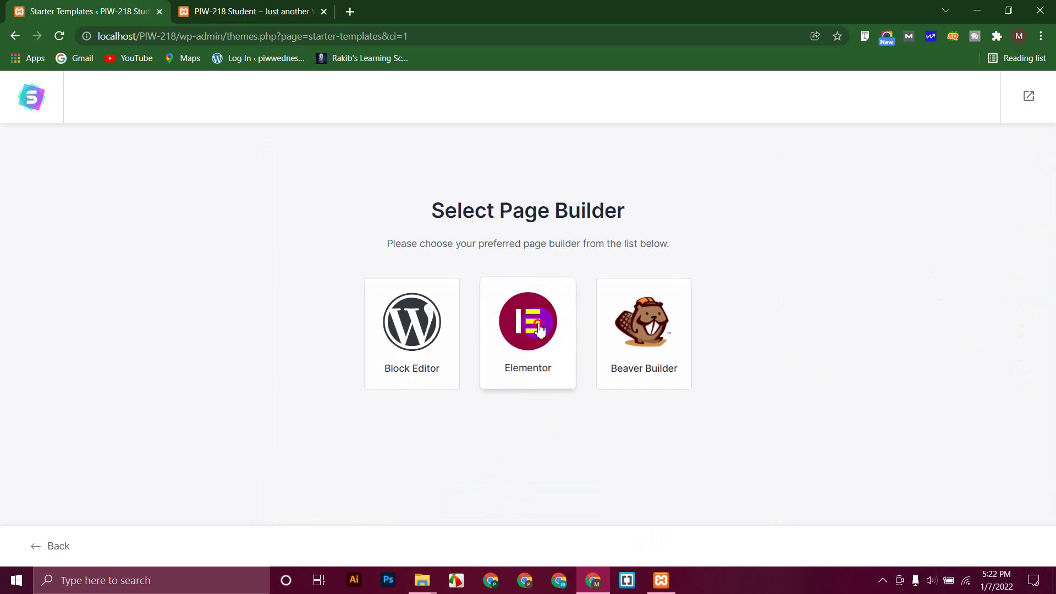
left_click(540, 329)
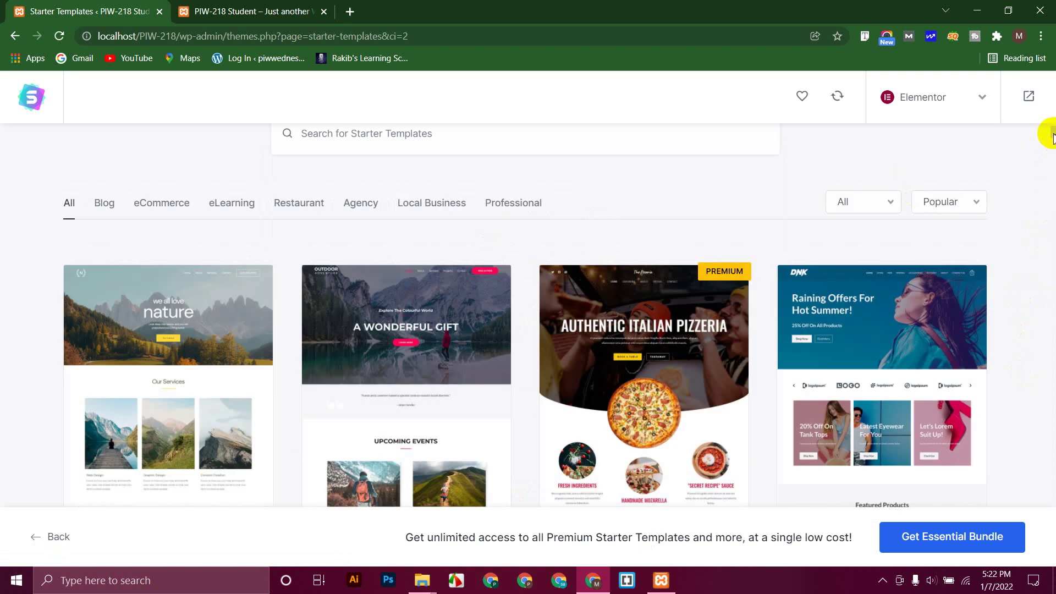
Step: Browse the Elementor template gallery and select the LearnDash Academy template
mouse_move(1052, 136)
left_mouse_down()
mouse_move(1053, 159)
mouse_move(1047, 134)
left_mouse_up()
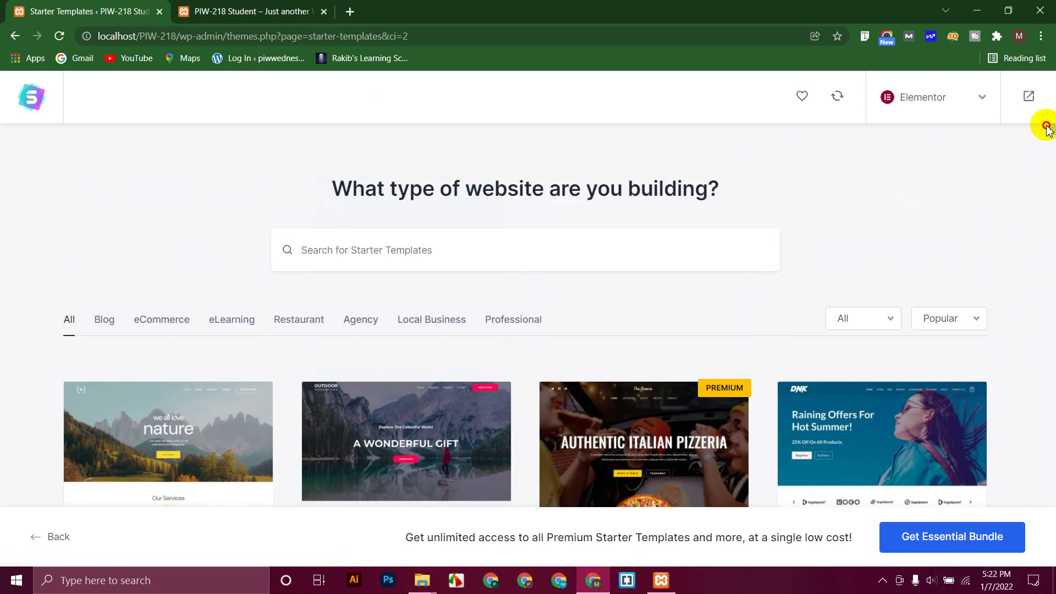
scroll(1045, 132, "down", 5)
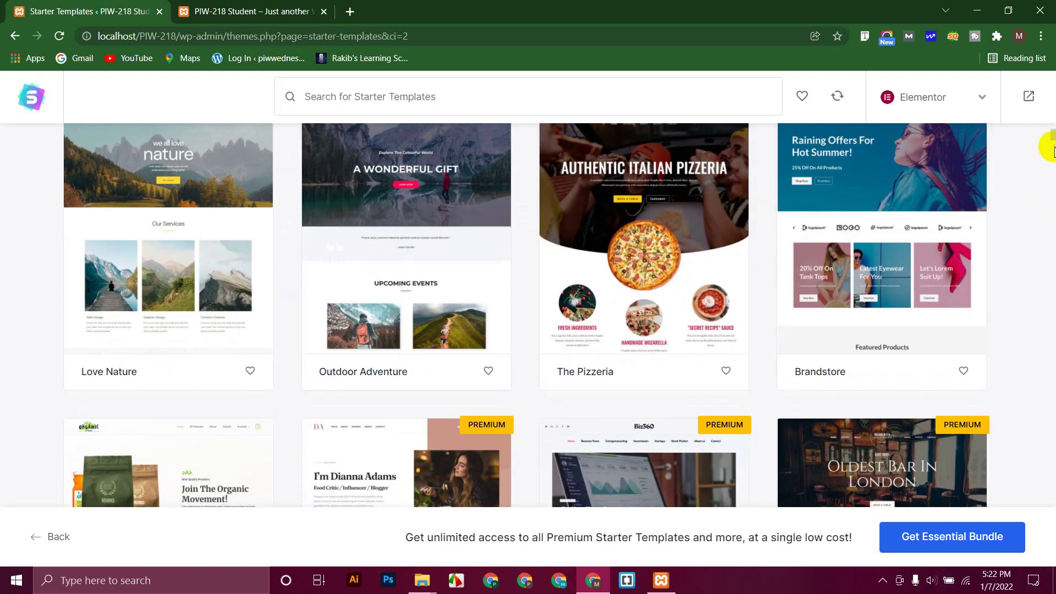
left_click_drag(1053, 135, 1050, 66)
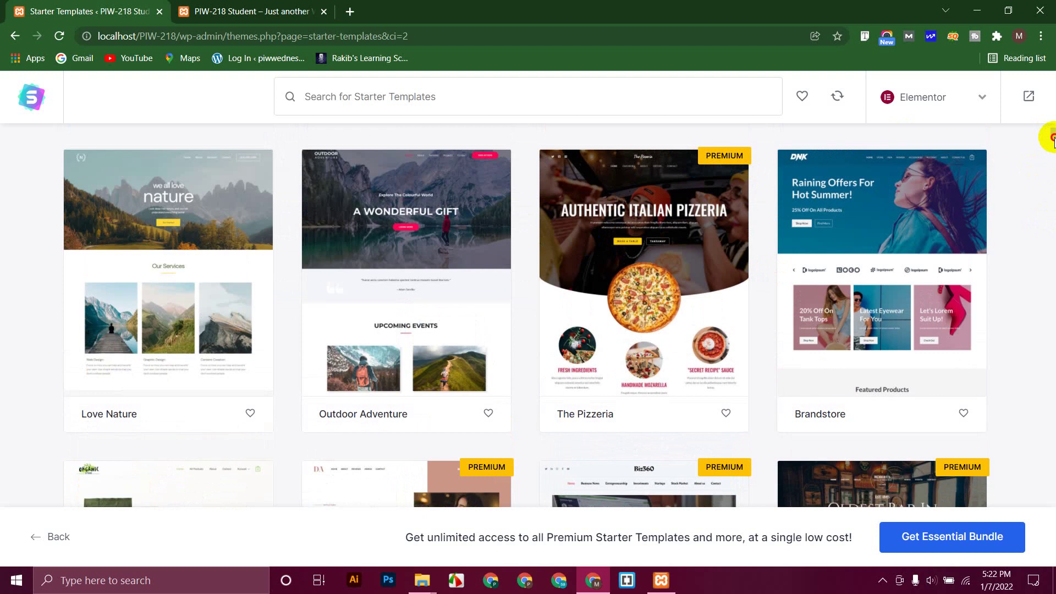
left_click_drag(1052, 137, 1053, 155)
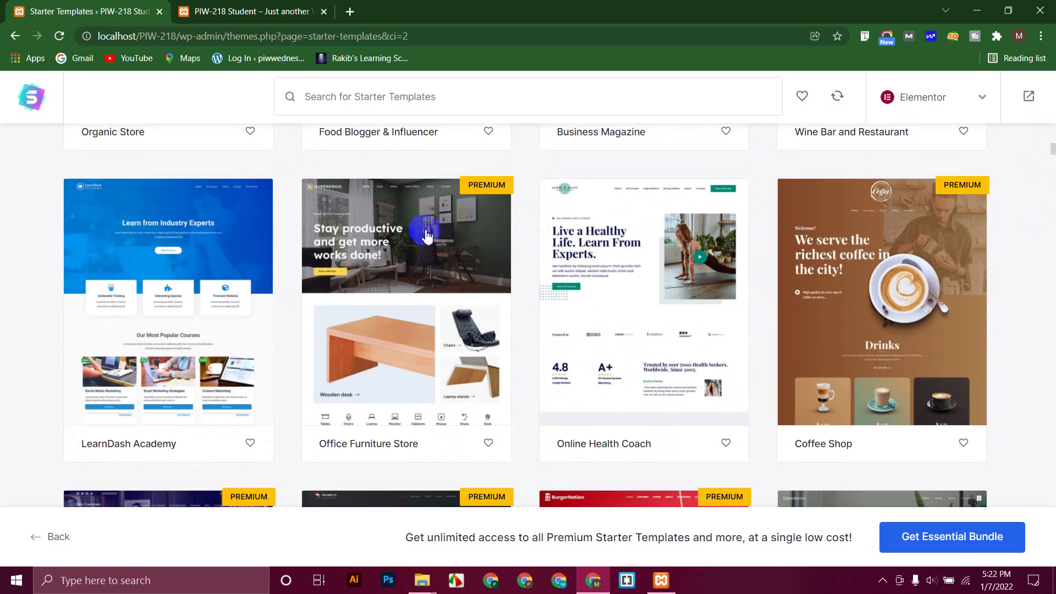
left_click(185, 298)
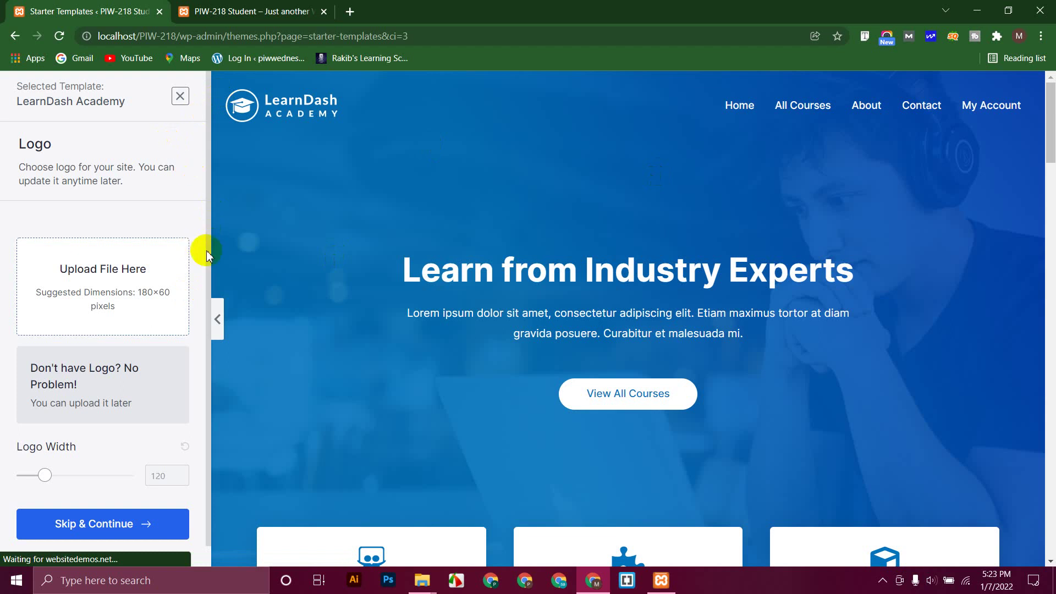
Step: Skip the logo upload and keep the default colours and Inter font
scroll(202, 302, "down", 1)
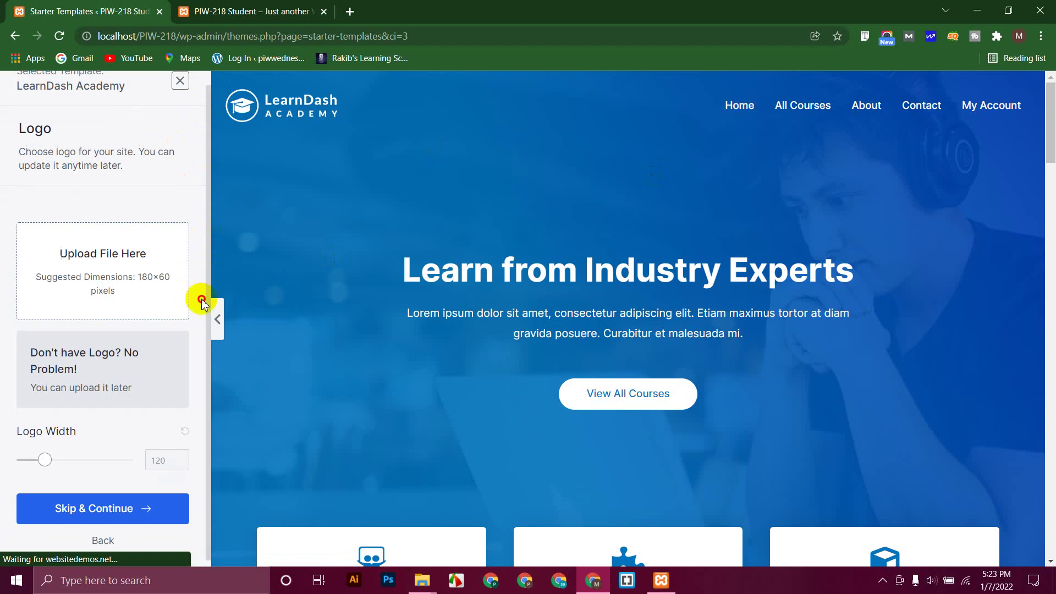
left_click(74, 503)
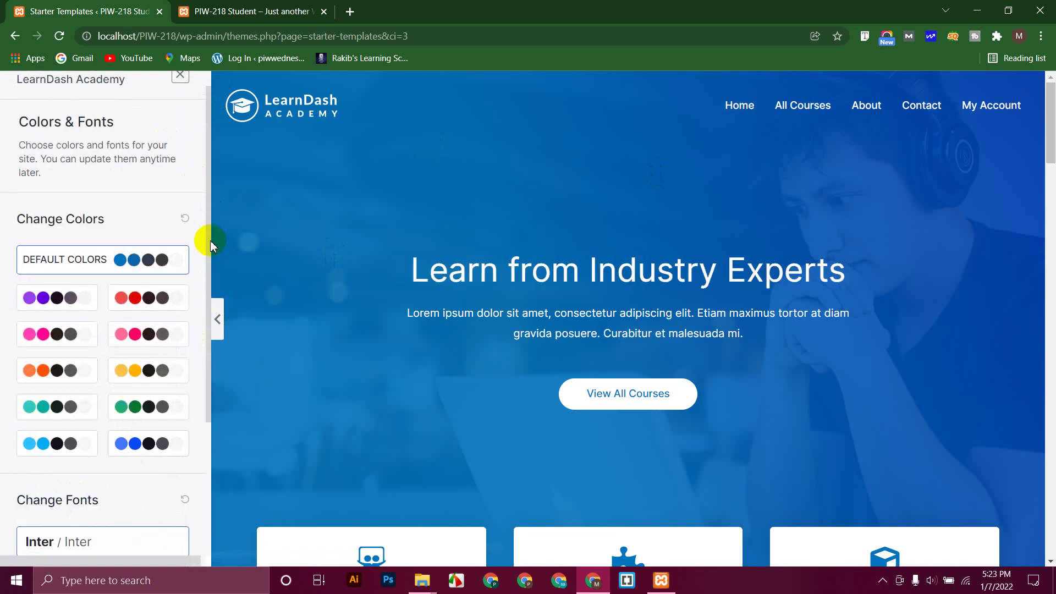
scroll(206, 385, "down", 3)
left_click(85, 490)
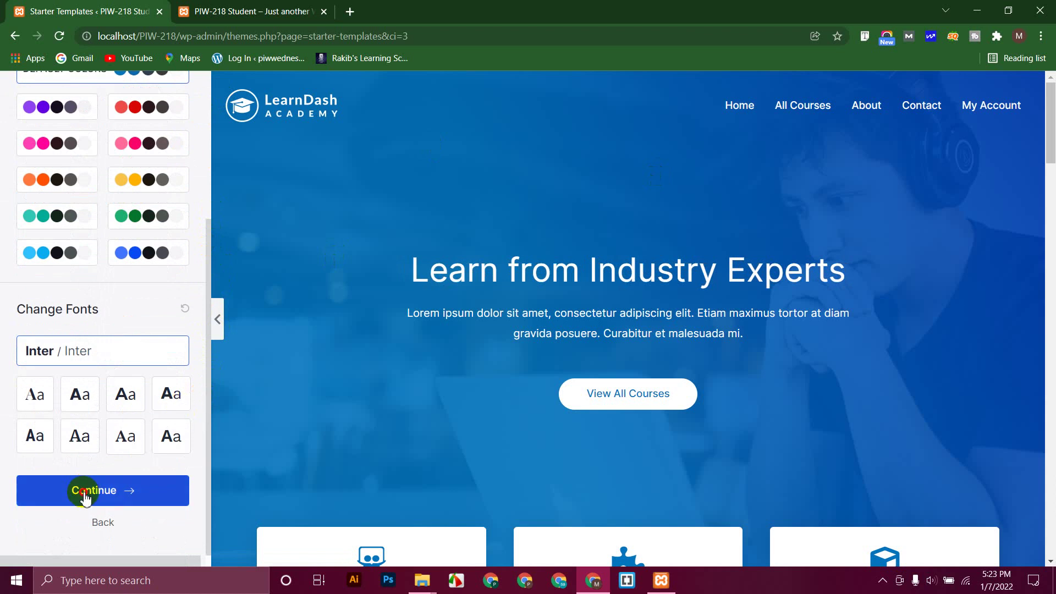
Step: Get past the required plugins notice and autofill the first name and work e-mail fields
left_click(488, 464)
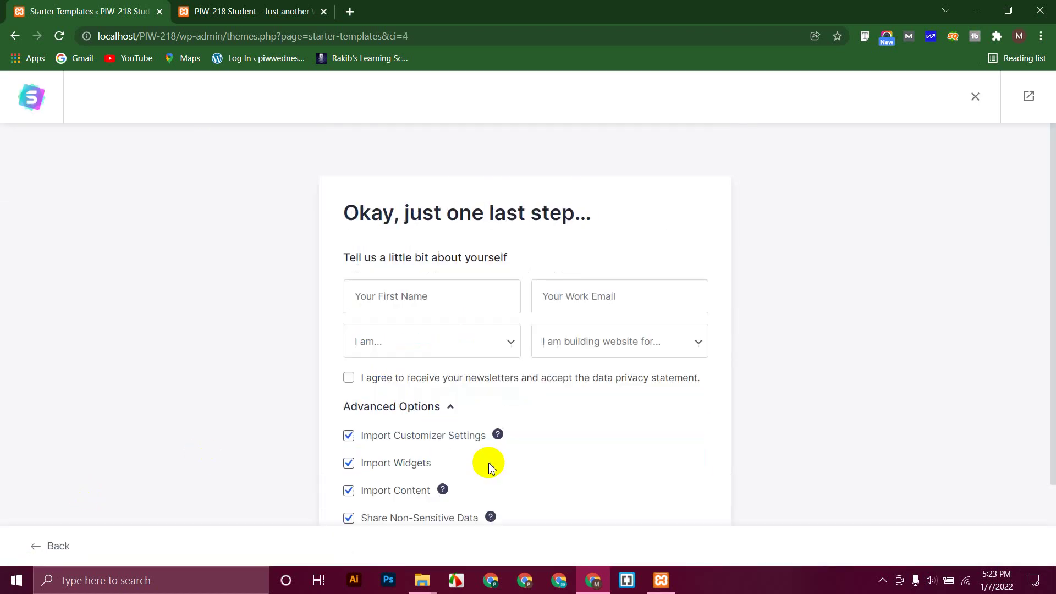
left_click(440, 300)
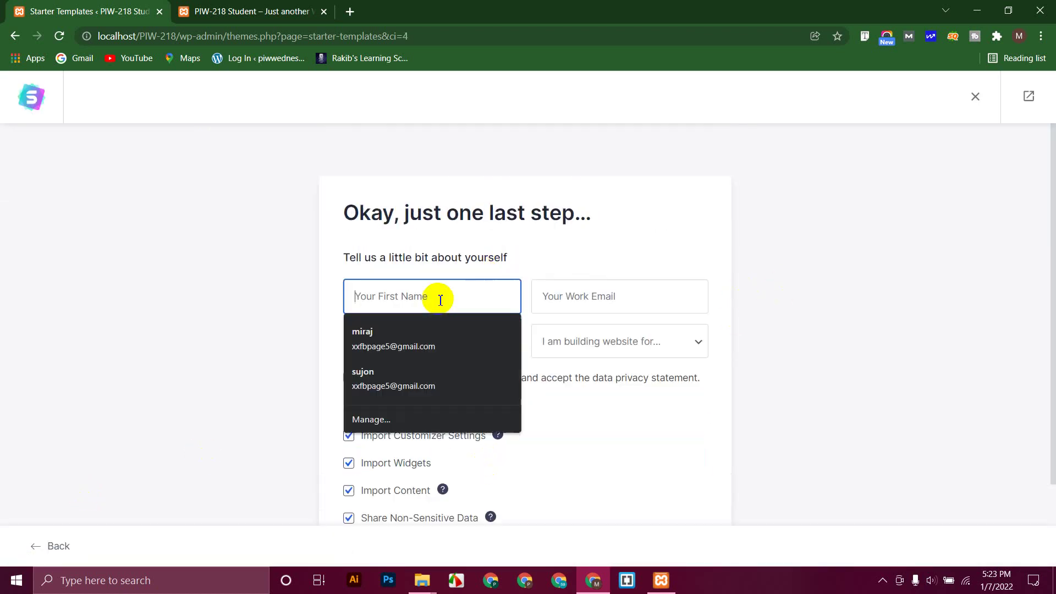
left_click(407, 338)
Step: Choose Intermediate level and Myself/My Company, and agree to newsletters and the privacy statement
left_click(422, 352)
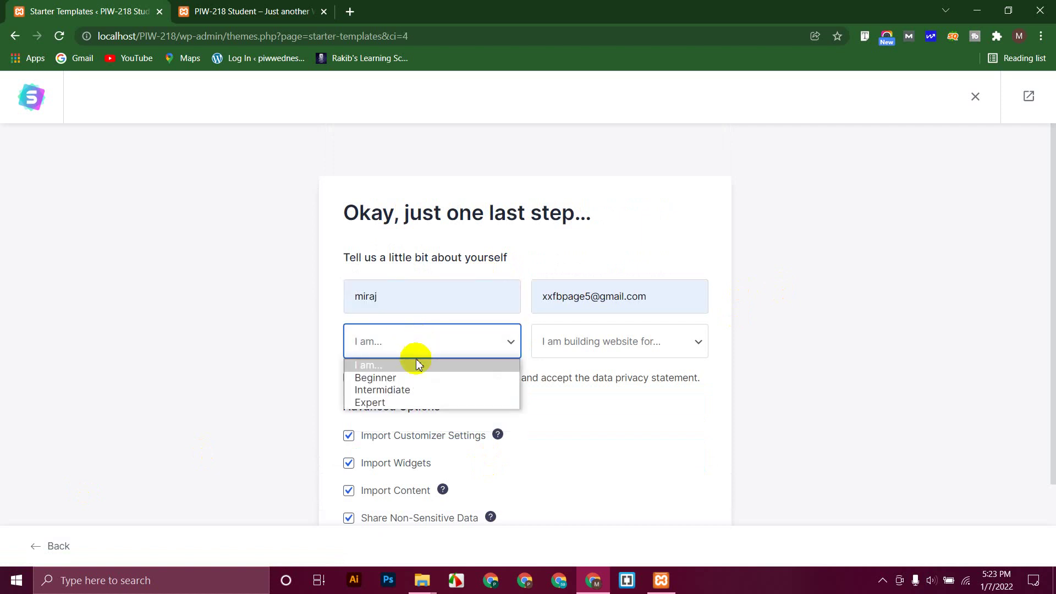
left_click(407, 391)
left_click(569, 346)
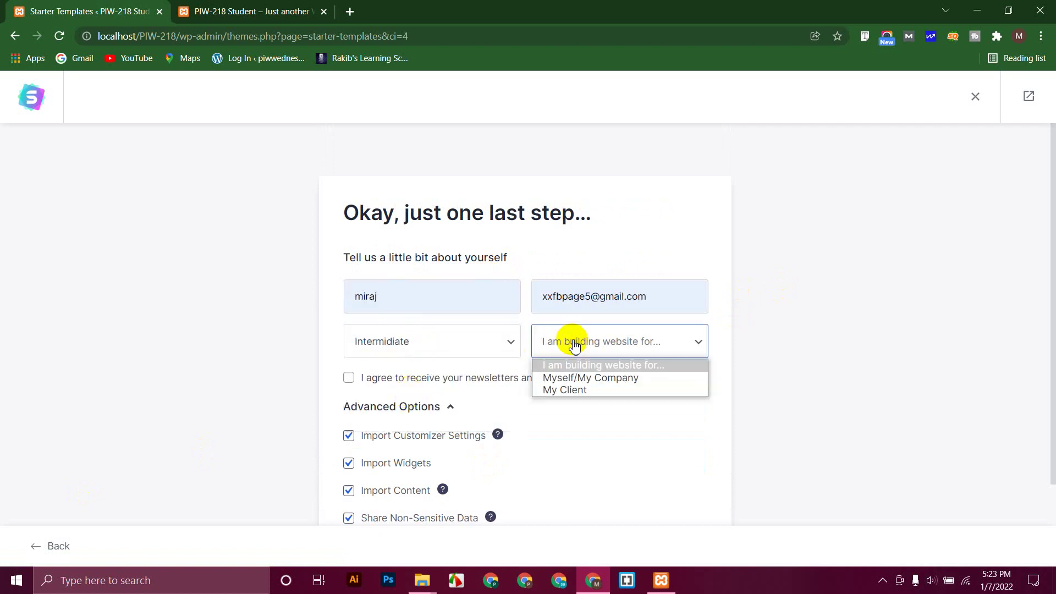
left_click(578, 380)
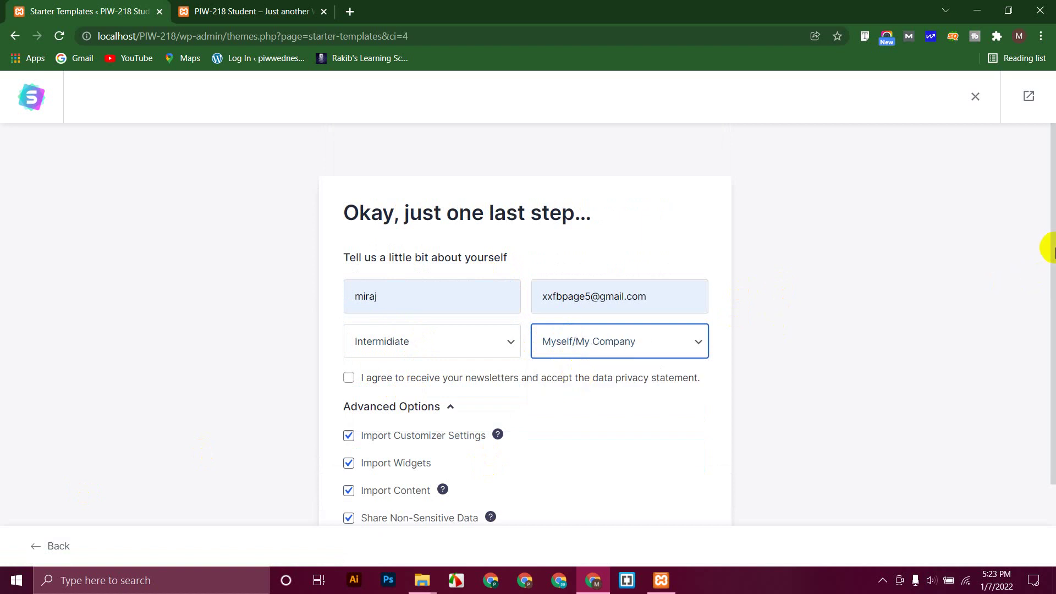
left_click_drag(1052, 250, 1051, 348)
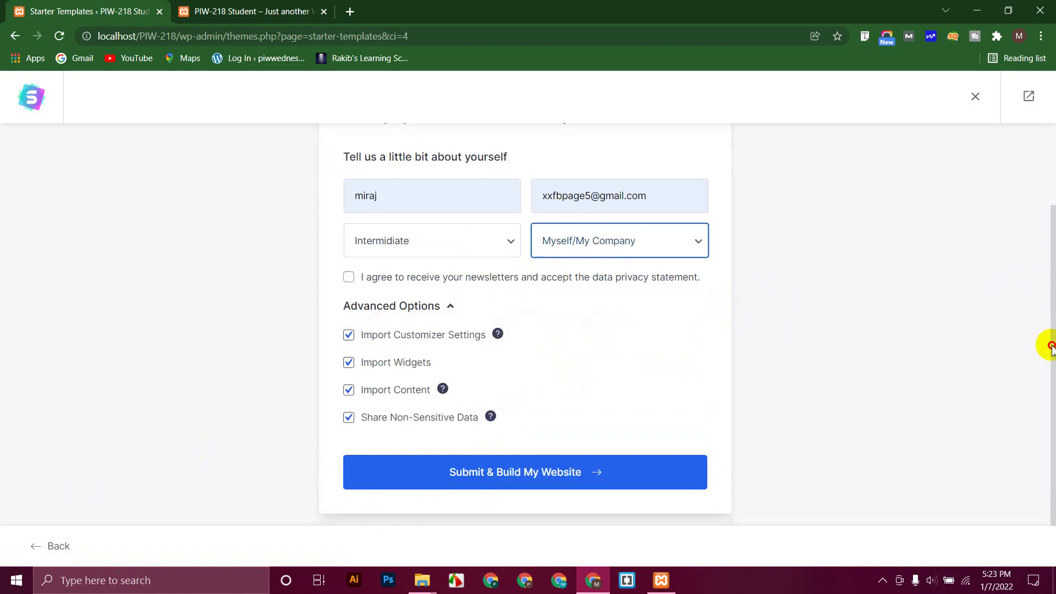
left_click(348, 278)
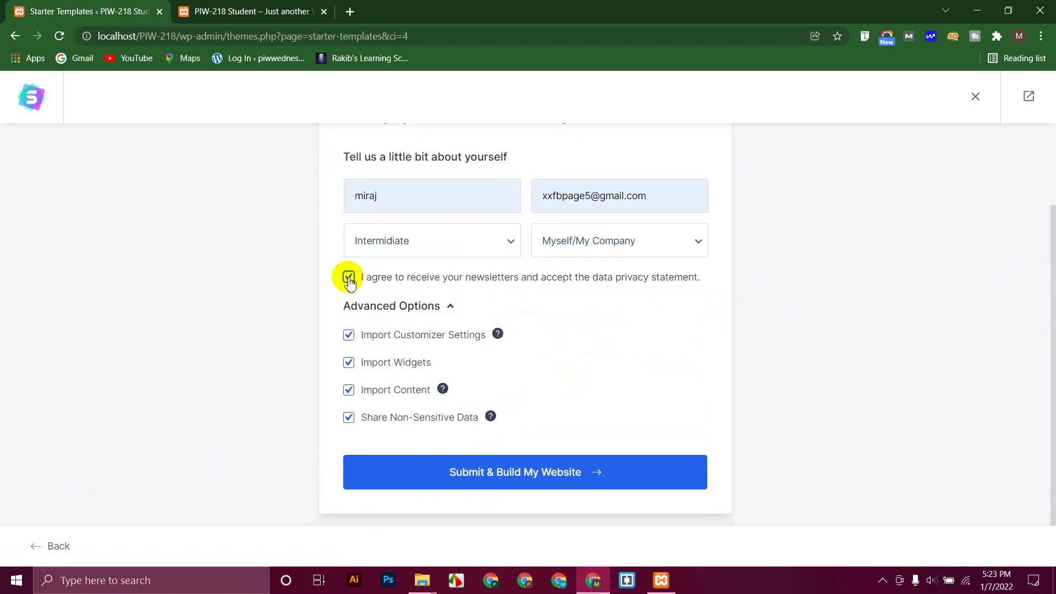
Step: Submit the form to build the LearnDash Academy site and wait for the import to finish
left_click(479, 487)
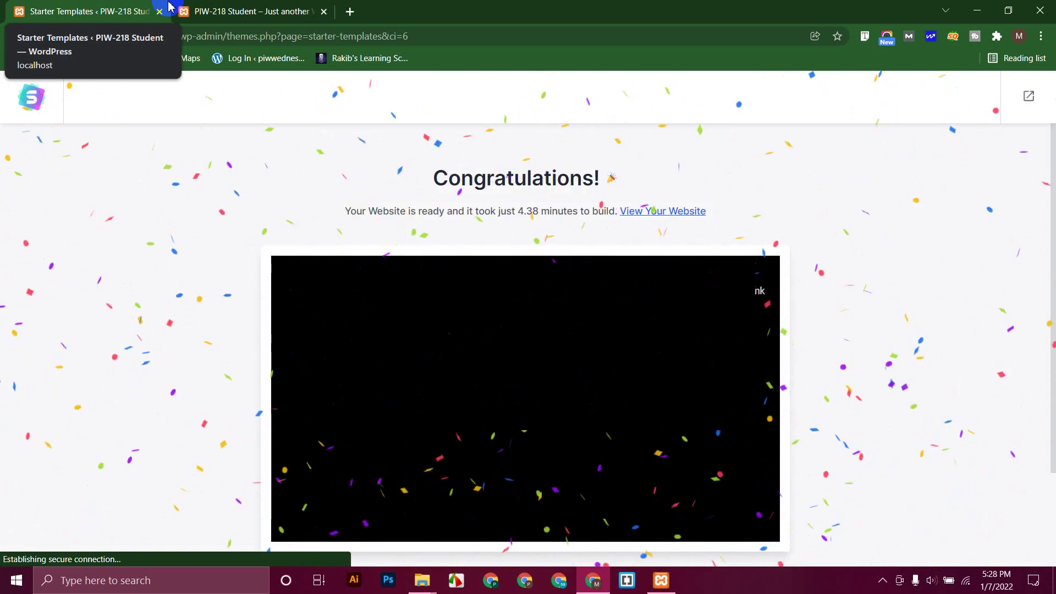
left_click(253, 8)
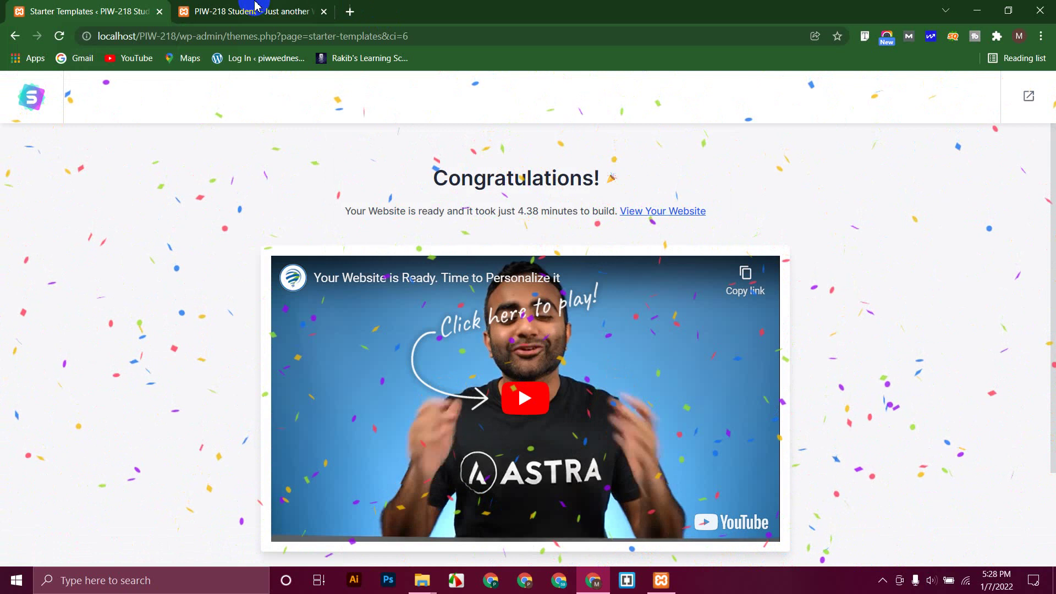
left_click(60, 37)
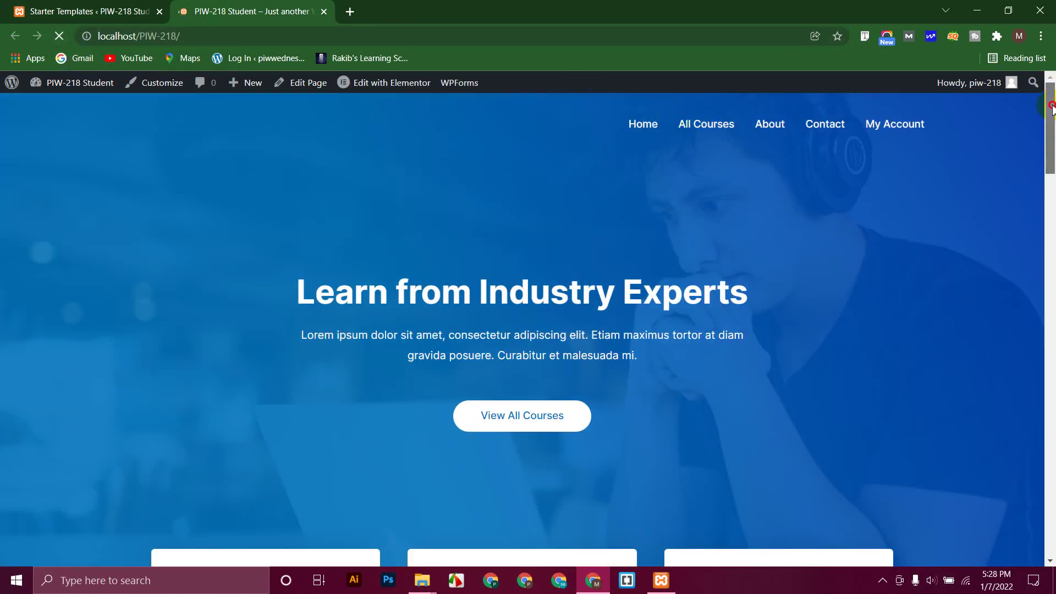
mouse_move(1052, 107)
left_mouse_down()
mouse_move(1052, 507)
mouse_move(1053, 431)
left_mouse_up()
left_click_drag(1052, 380, 1052, 98)
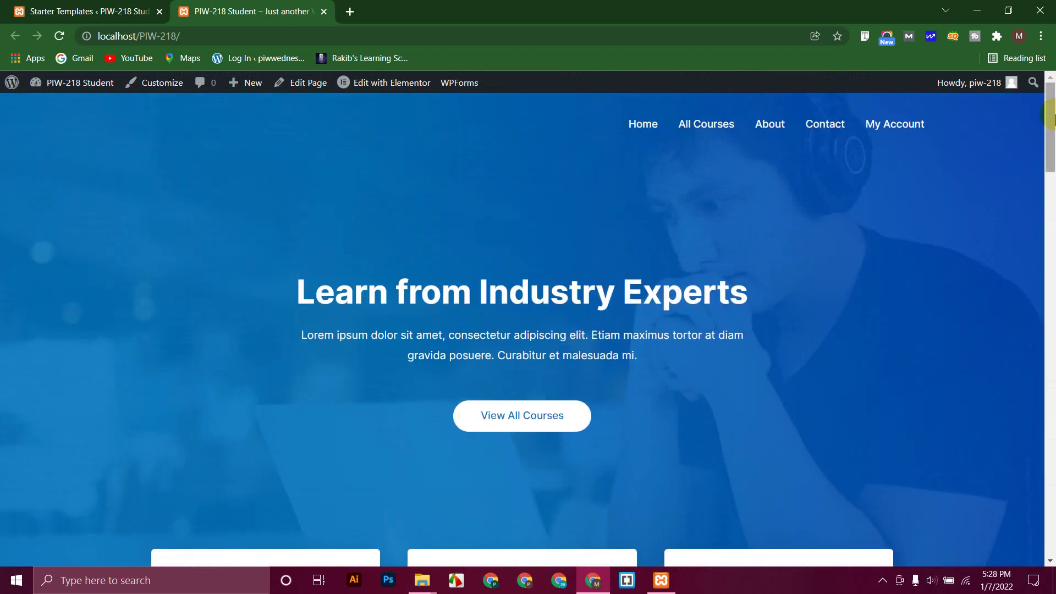
left_click_drag(1052, 110, 1050, 102)
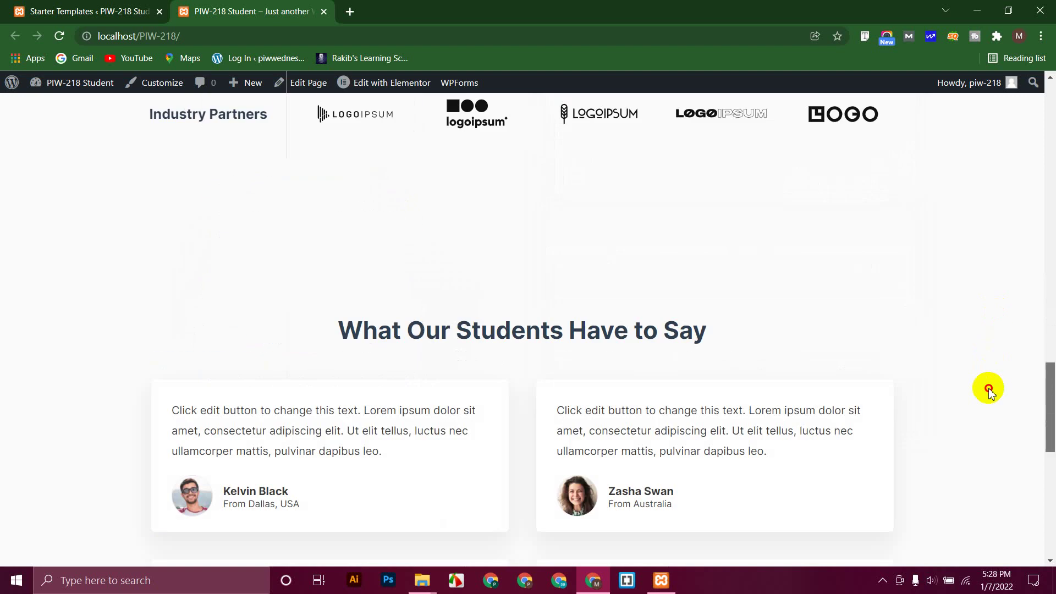